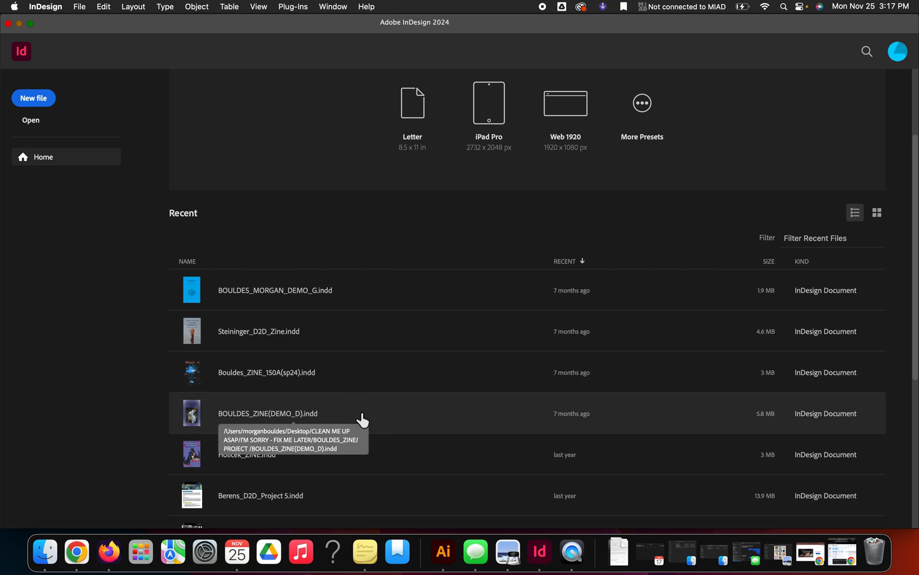
# Open the recent zine document marked DEMO_D and allow access to files in the Desktop folder
pyautogui.click(359, 414)
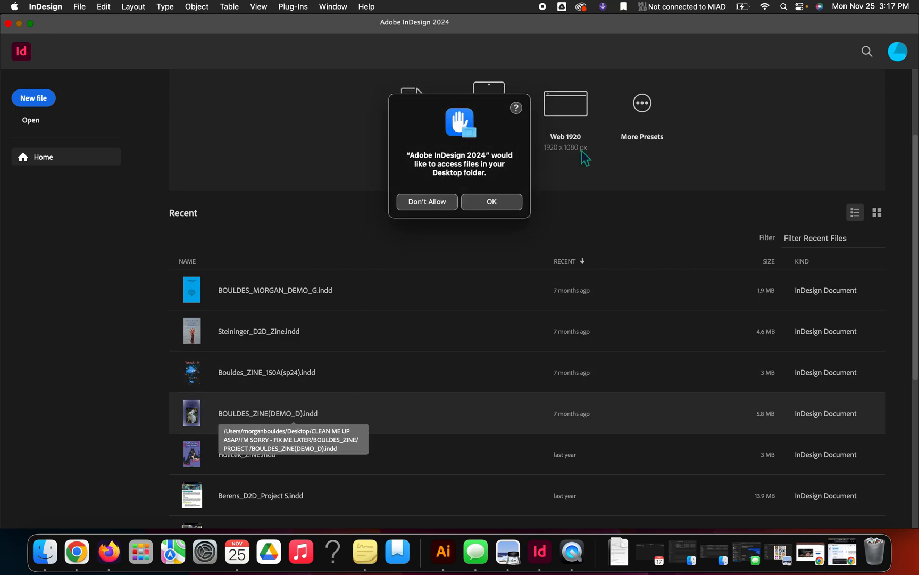
pyautogui.click(492, 202)
pyautogui.click(492, 201)
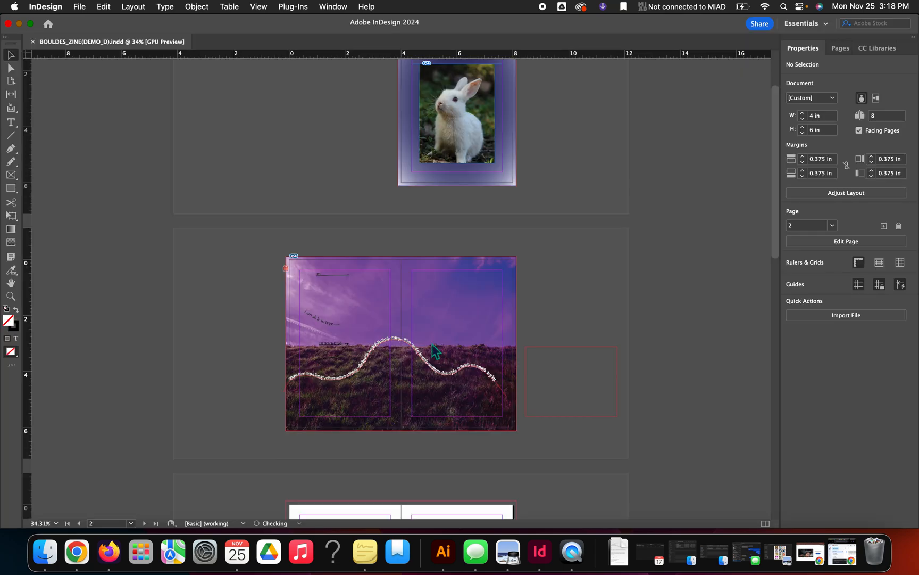
# Look through the example zine from the bunny cover and purple landscape spread to the blank spreads and back
pyautogui.scroll(3, 489, 266)
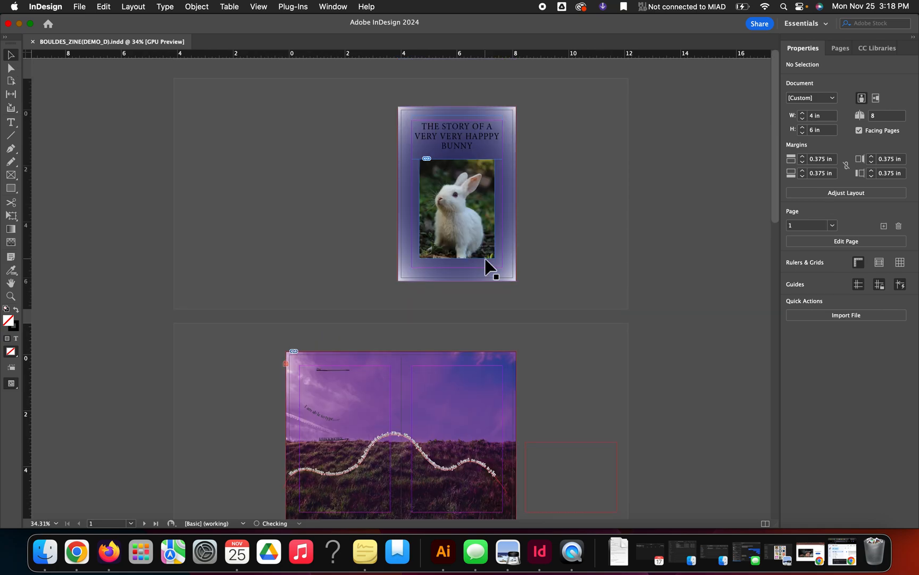
pyautogui.scroll(-6, 490, 266)
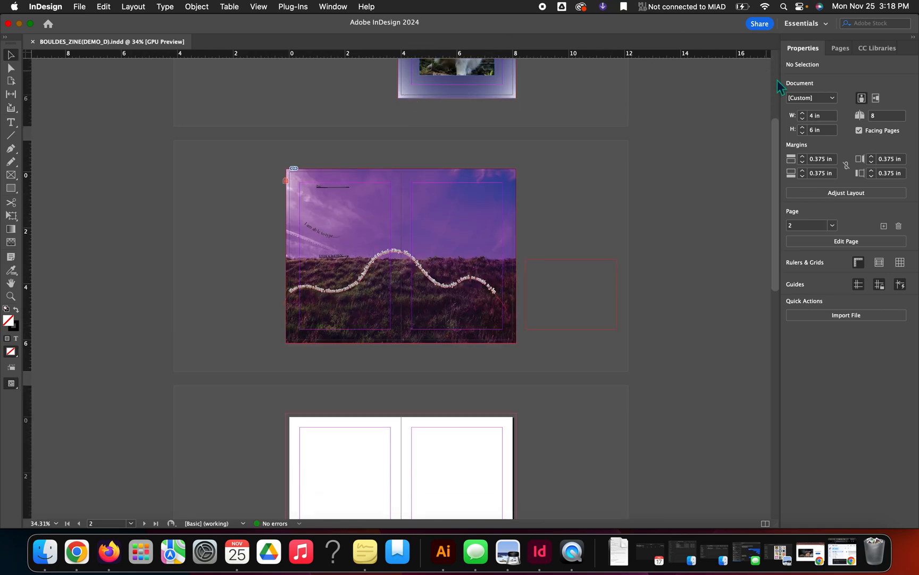
pyautogui.scroll(-9, 581, 267)
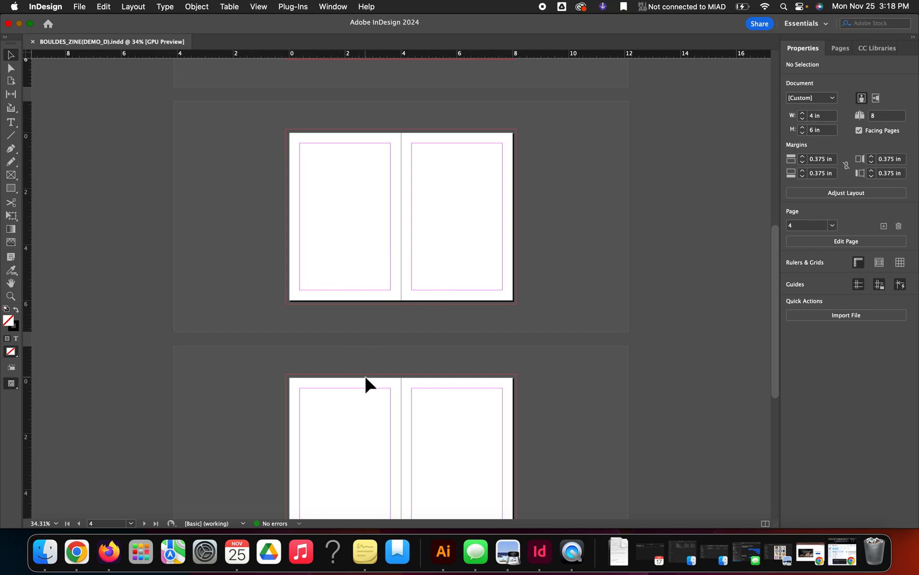
pyautogui.scroll(-9, 365, 382)
pyautogui.scroll(3, 365, 378)
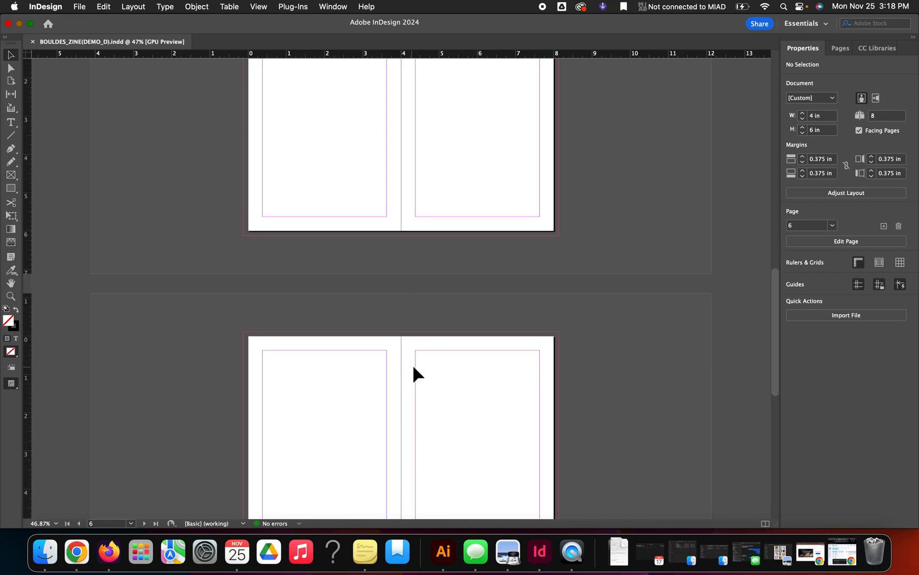
pyautogui.scroll(3, 457, 367)
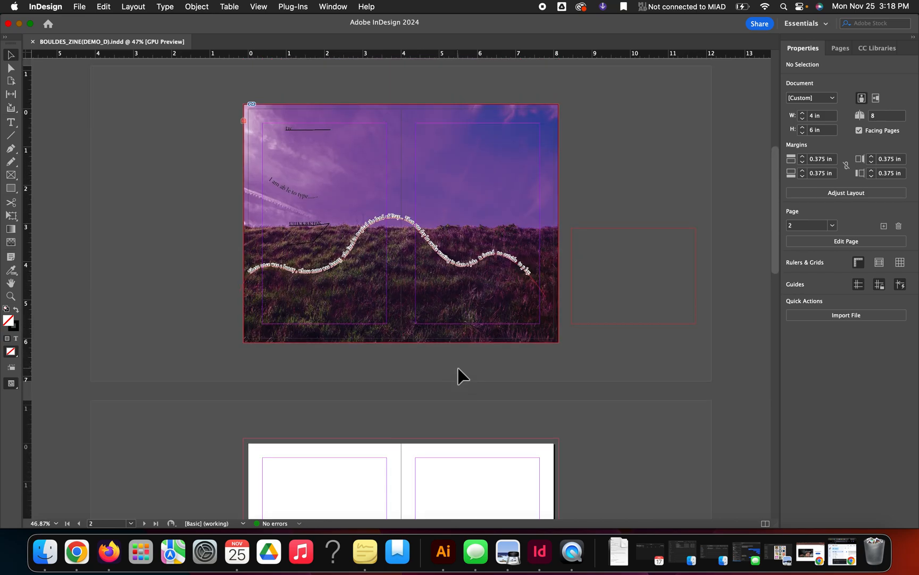
pyautogui.scroll(10, 461, 375)
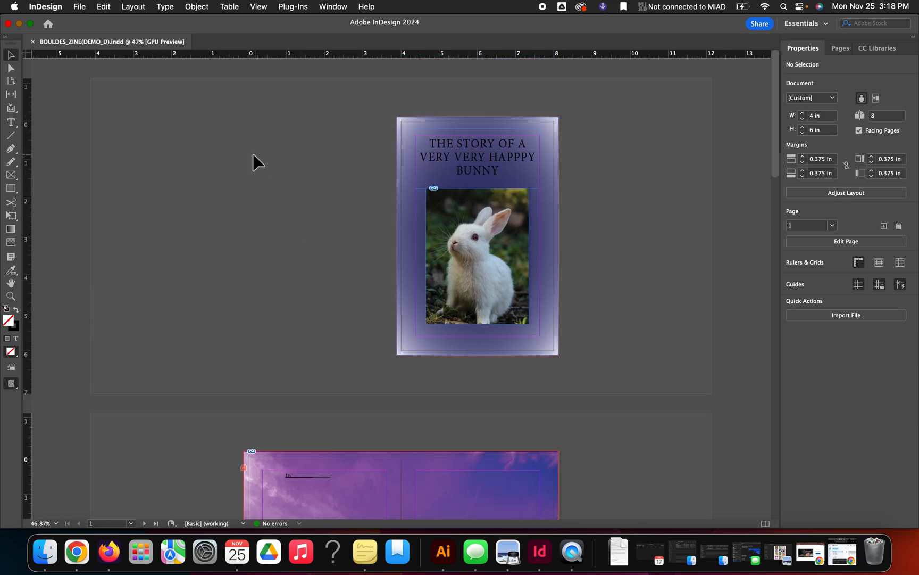
# Start a new document from the home screen and name it with the owner's surname followed by _zine_demo
pyautogui.click(49, 24)
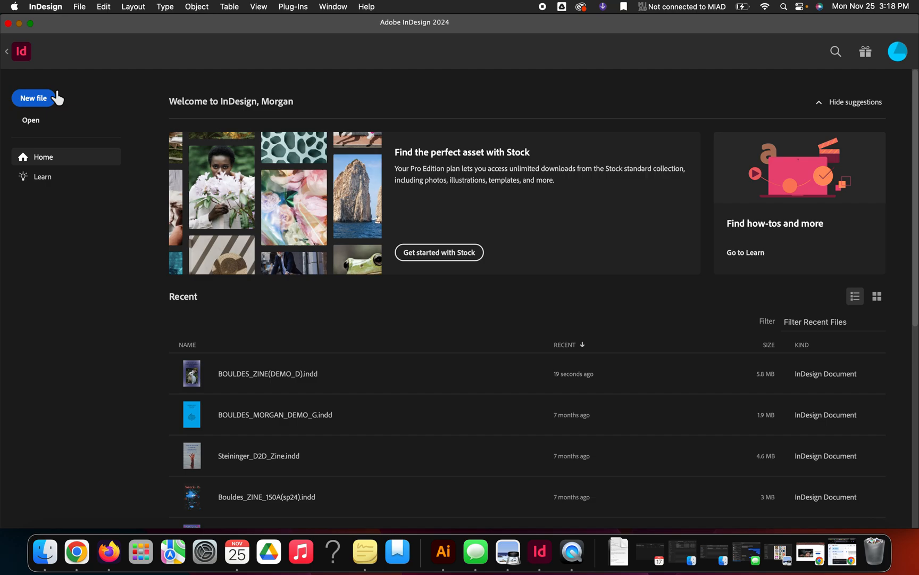
pyautogui.click(40, 105)
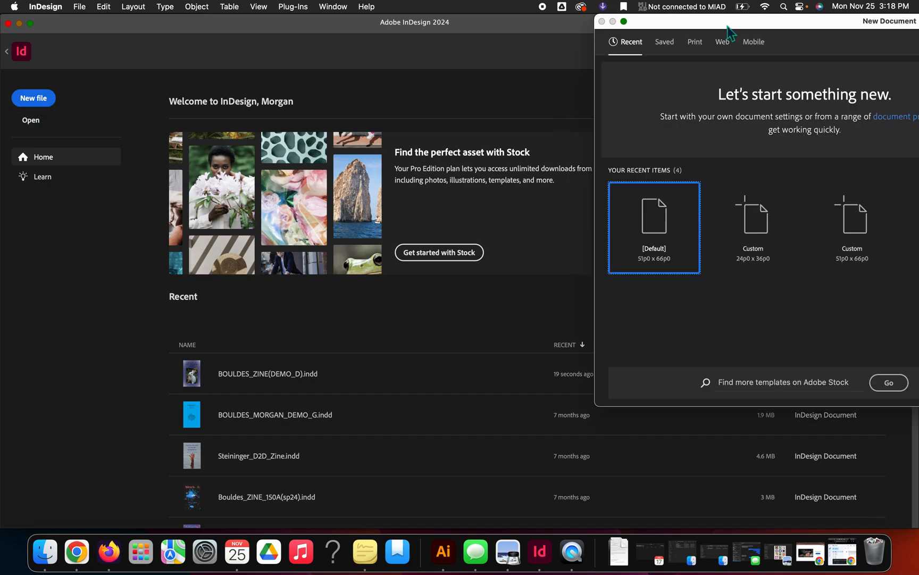
pyautogui.moveTo(728, 26); pyautogui.dragTo(365, 35)
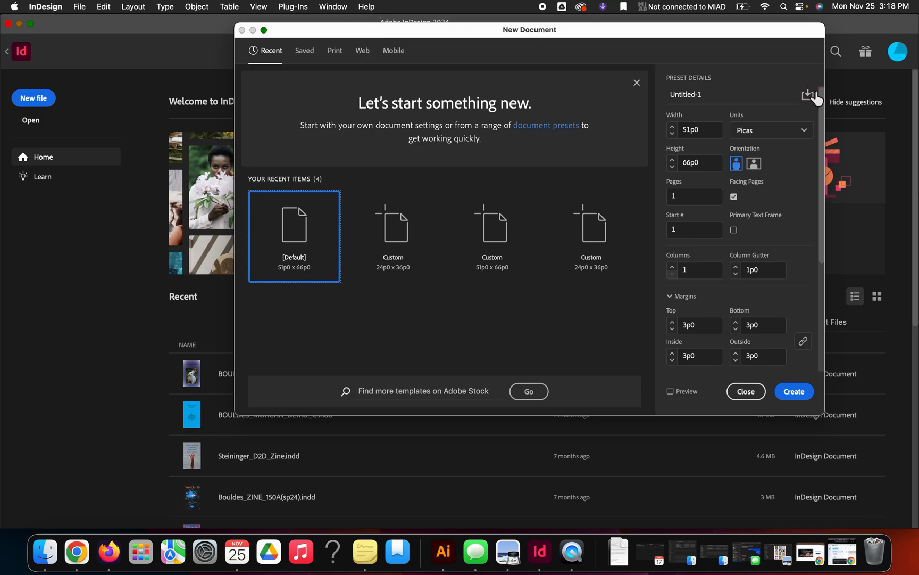
pyautogui.click(706, 100)
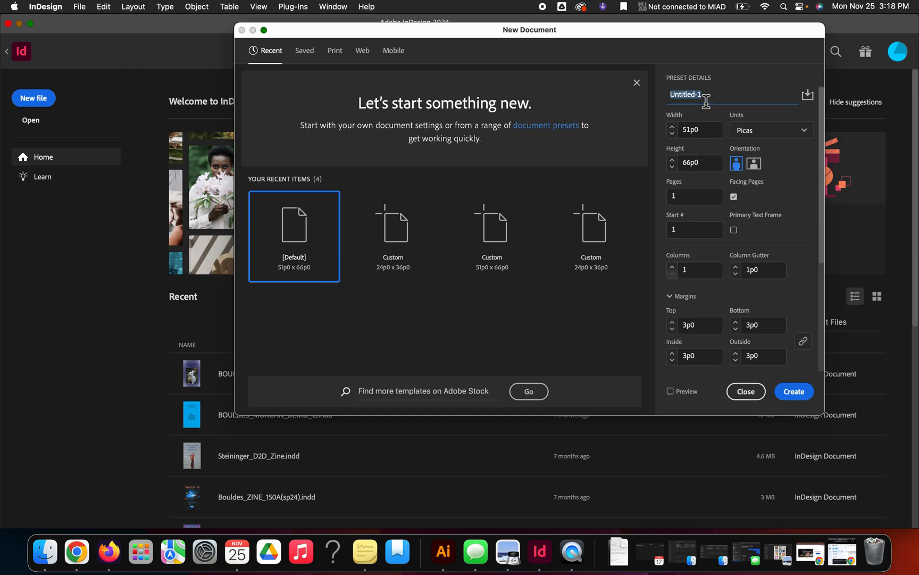
pyautogui.write('B')
pyautogui.write('oulides_zine_demo')
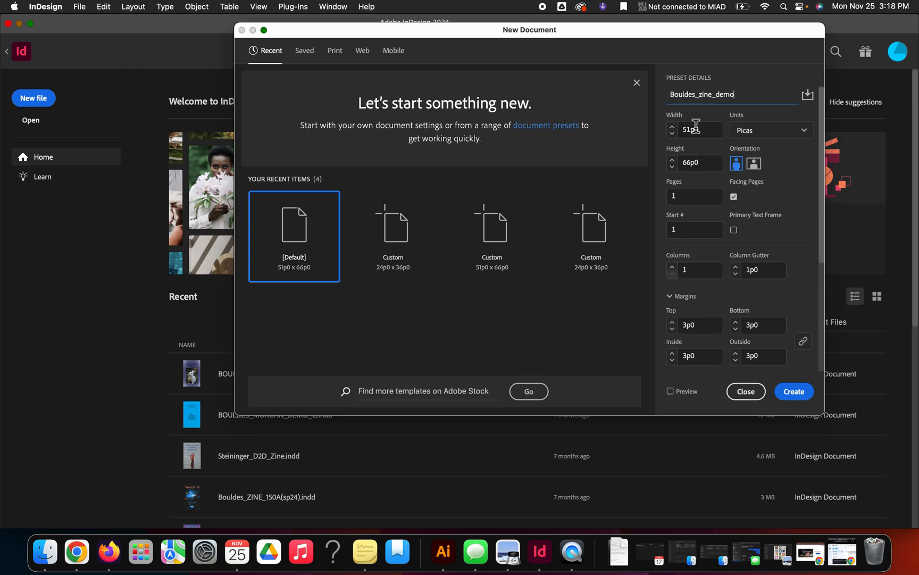
# Set the new document's units to inches and its page size to 4 in wide by 6 in high
pyautogui.click(776, 138)
pyautogui.click(766, 191)
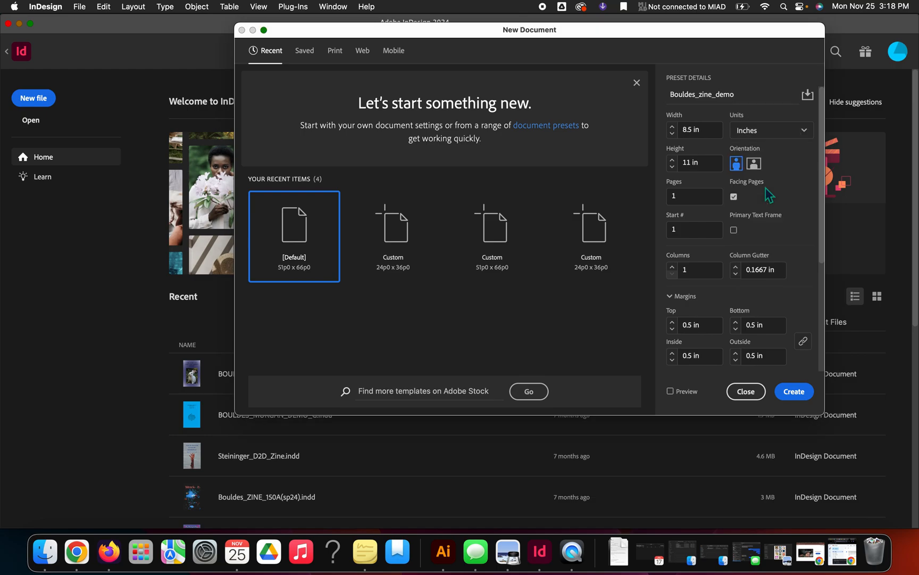
pyautogui.doubleClick(692, 133)
pyautogui.write('4')
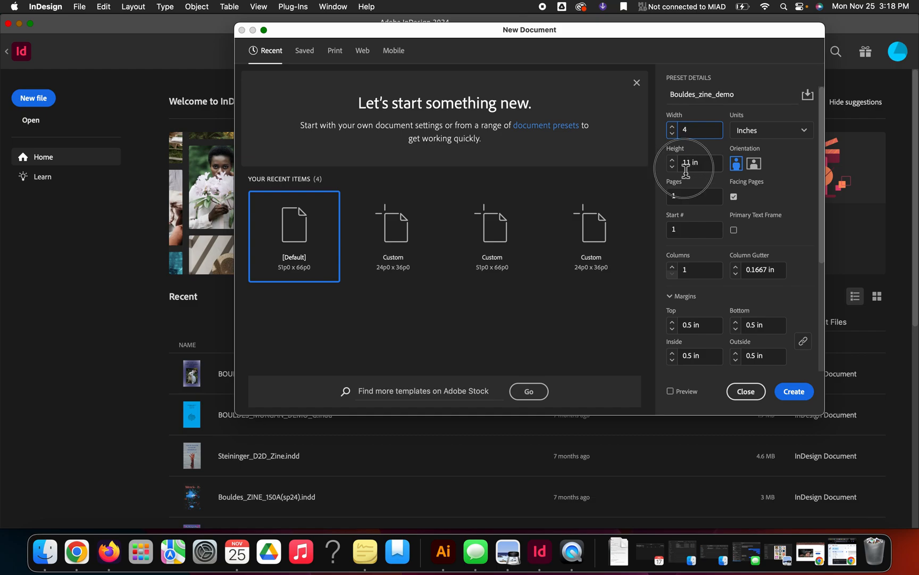
pyautogui.doubleClick(689, 163)
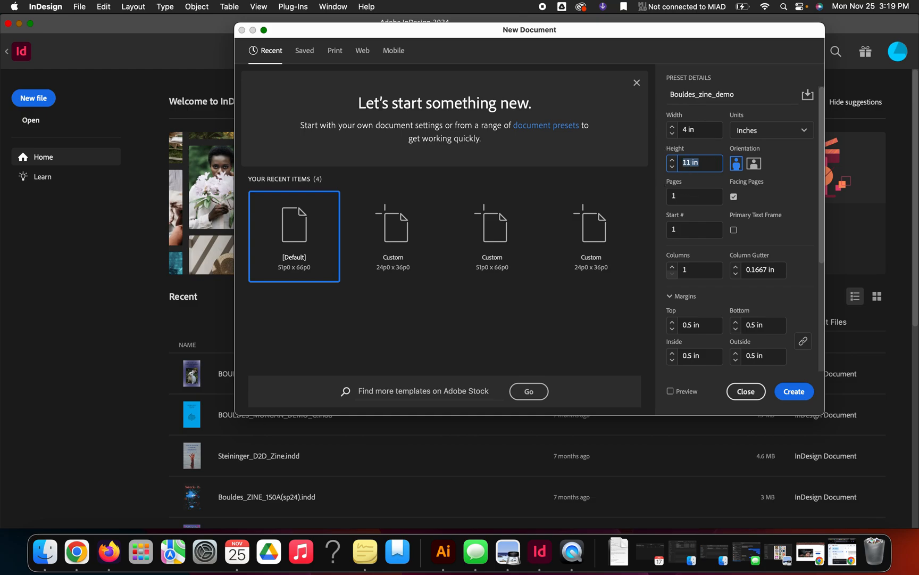
pyautogui.write('6')
# Set the bleed to 0.125 in and link the bleed values so it applies to all four sides
pyautogui.scroll(-2, 708, 298)
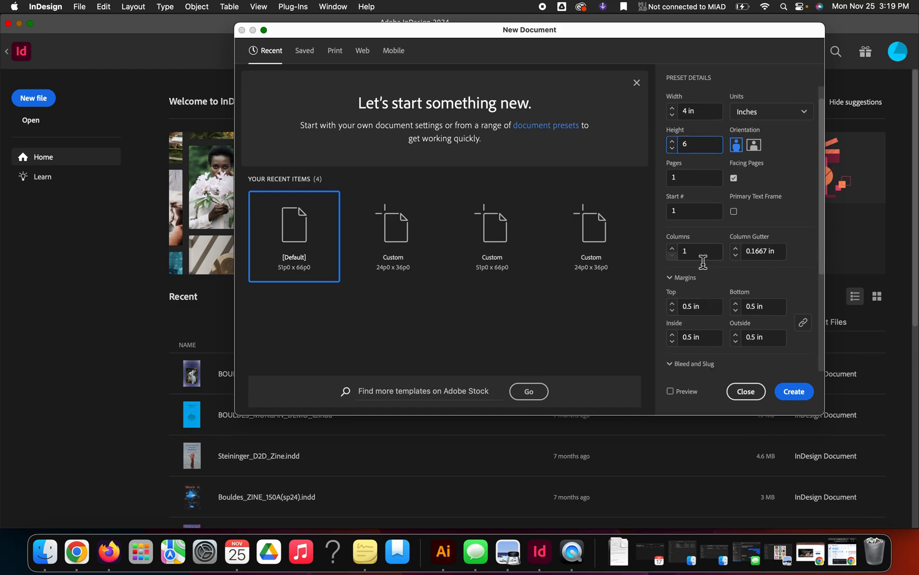
pyautogui.scroll(-2, 707, 295)
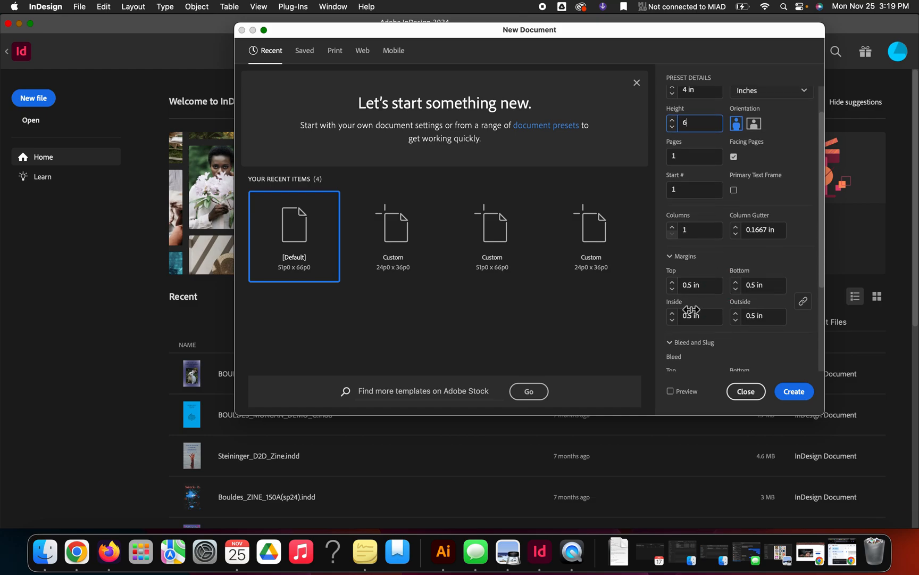
pyautogui.scroll(-10, 699, 301)
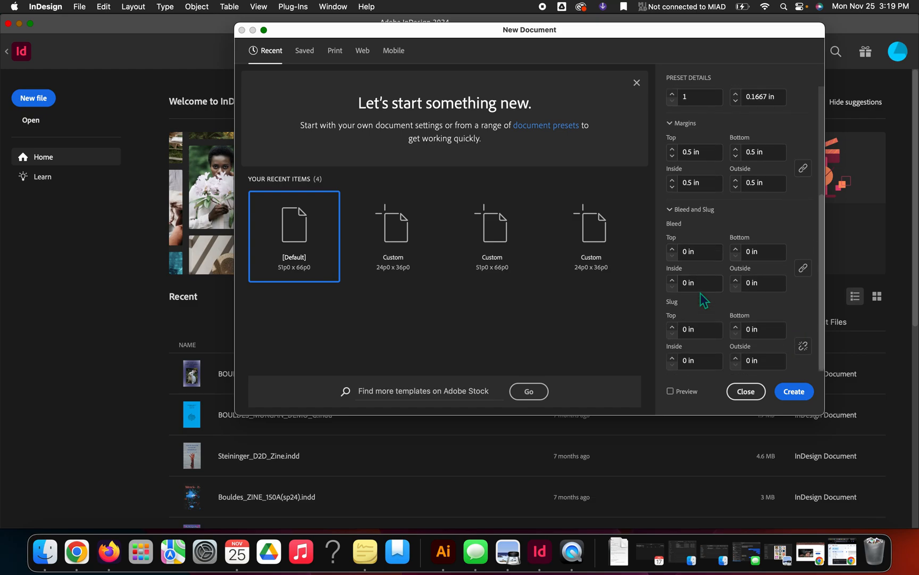
pyautogui.scroll(1, 705, 301)
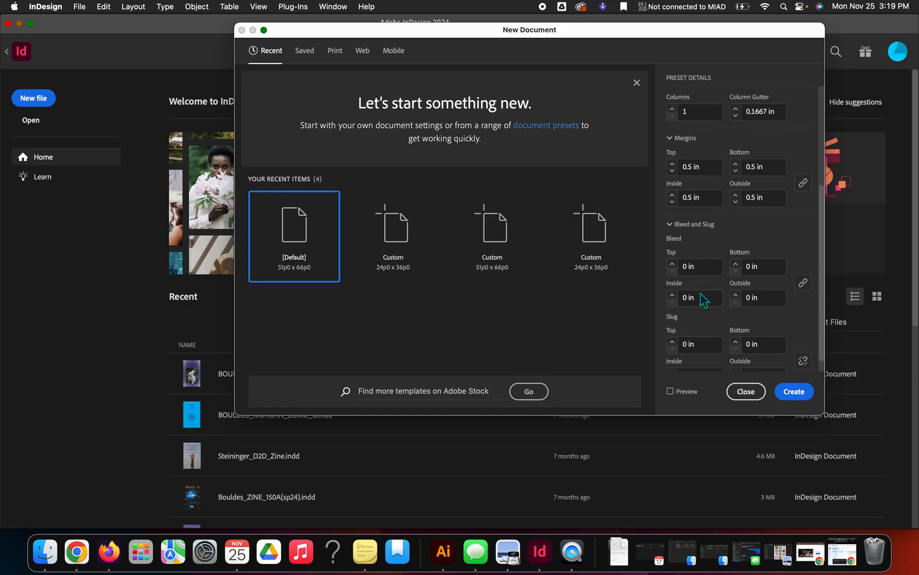
pyautogui.click(688, 266)
pyautogui.write('.125')
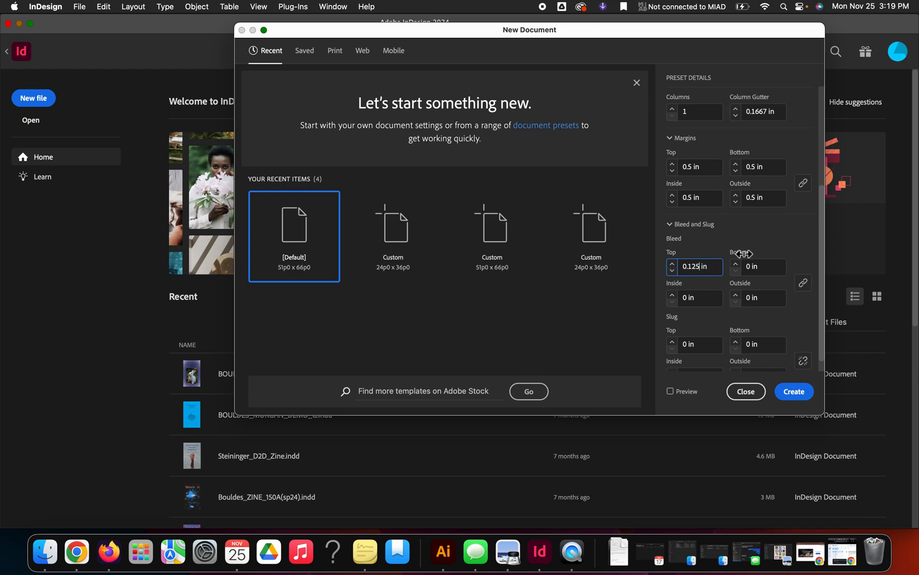
pyautogui.click(802, 287)
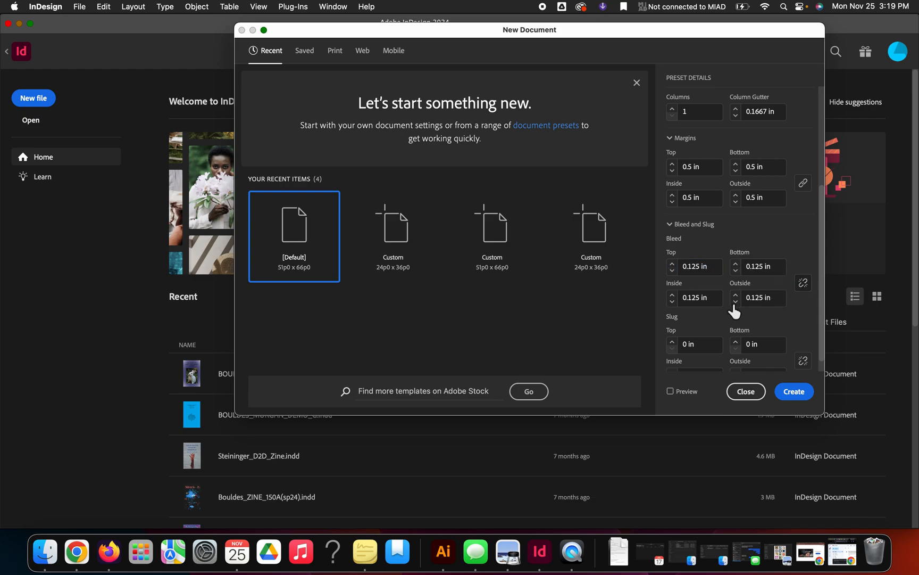
# Review the new document's page size, facing pages, margin, bleed and slug settings
pyautogui.scroll(-1, 760, 331)
pyautogui.scroll(5, 757, 332)
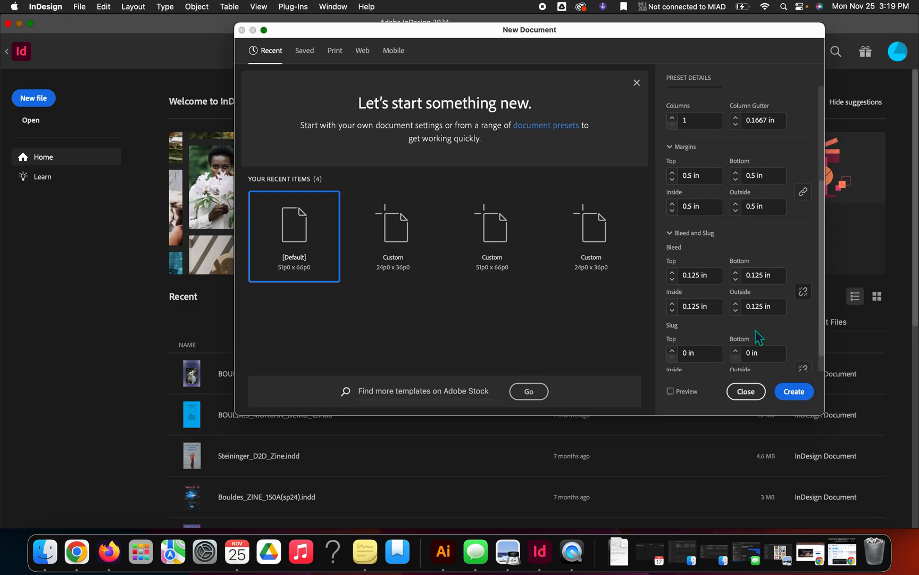
pyautogui.scroll(4, 756, 331)
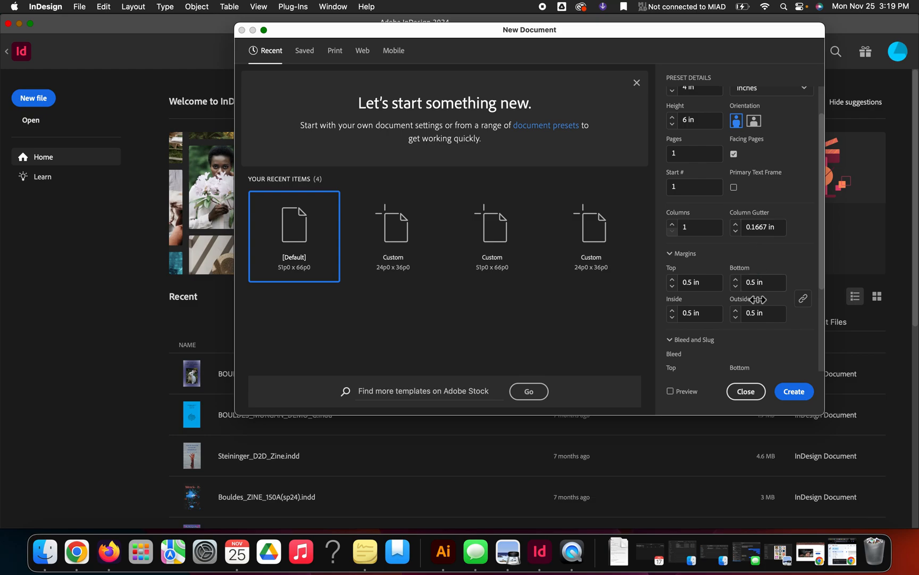
pyautogui.scroll(3, 759, 347)
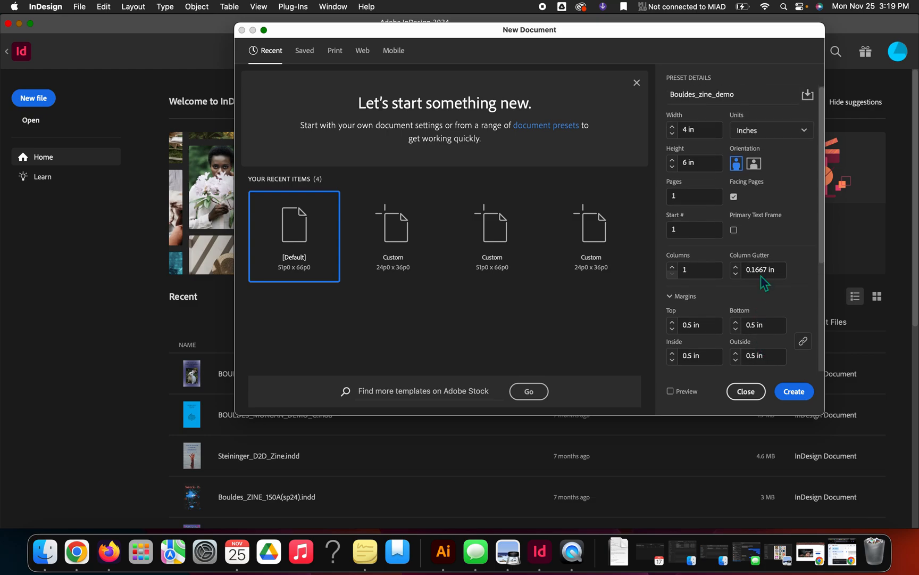
pyautogui.scroll(-4, 761, 279)
pyautogui.scroll(-5, 761, 276)
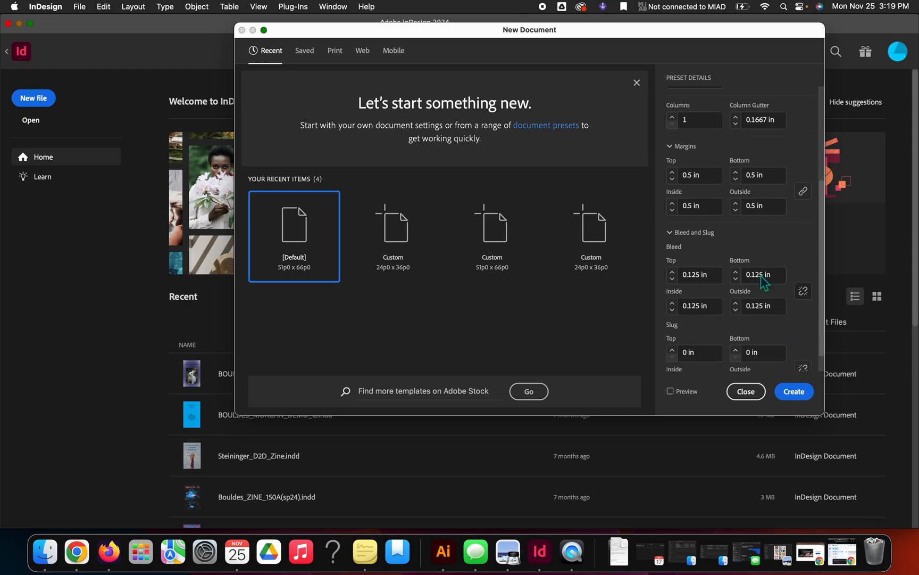
pyautogui.scroll(-2, 764, 282)
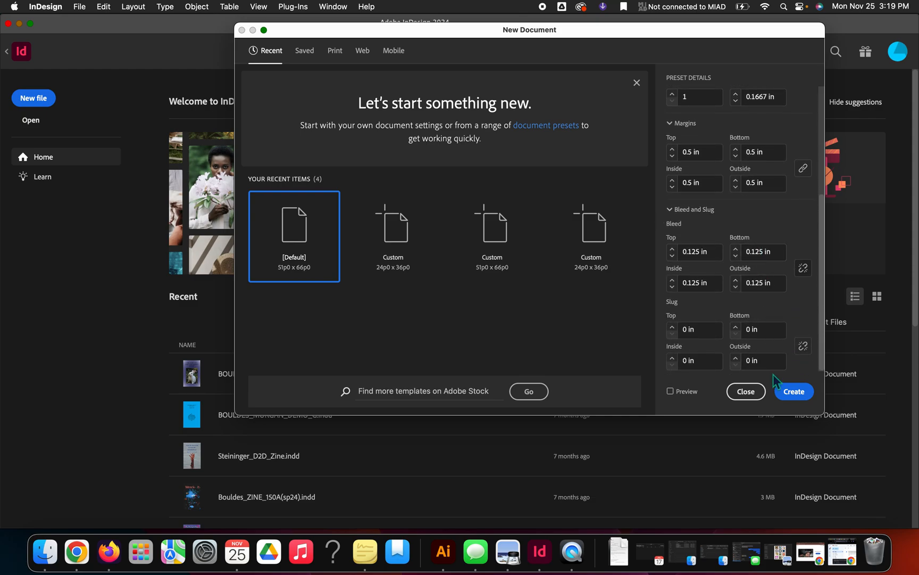
pyautogui.scroll(1, 753, 290)
pyautogui.scroll(10, 753, 290)
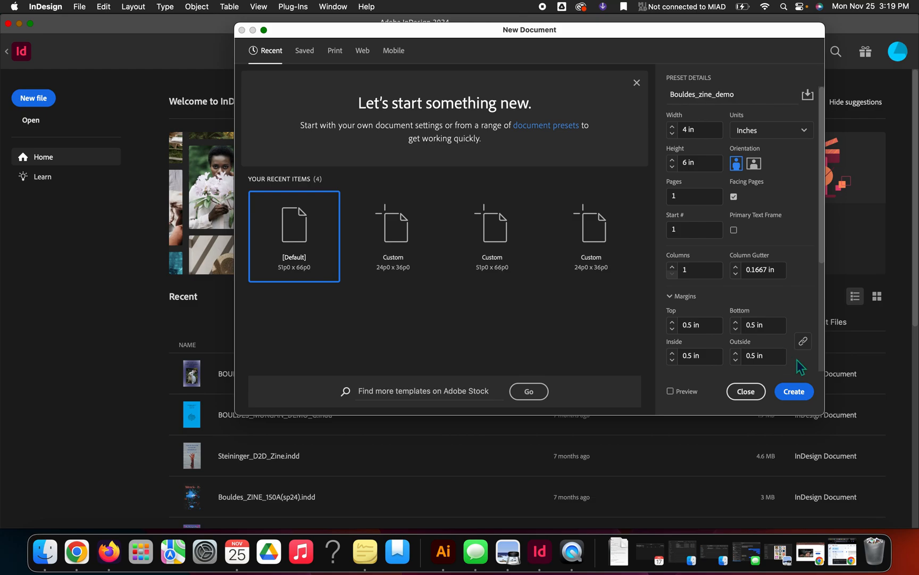
# Create the new zine document from the entered settings
pyautogui.click(795, 391)
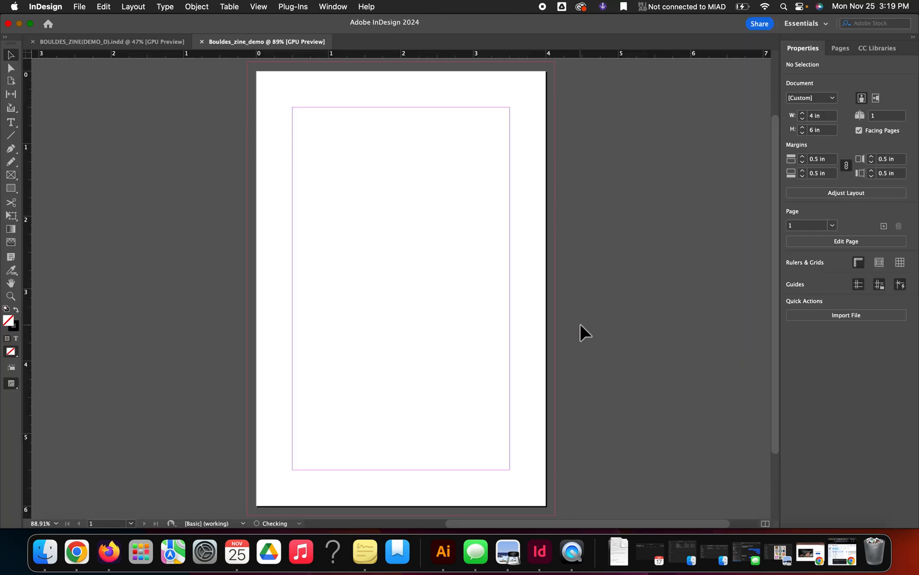
pyautogui.scroll(-4, 572, 295)
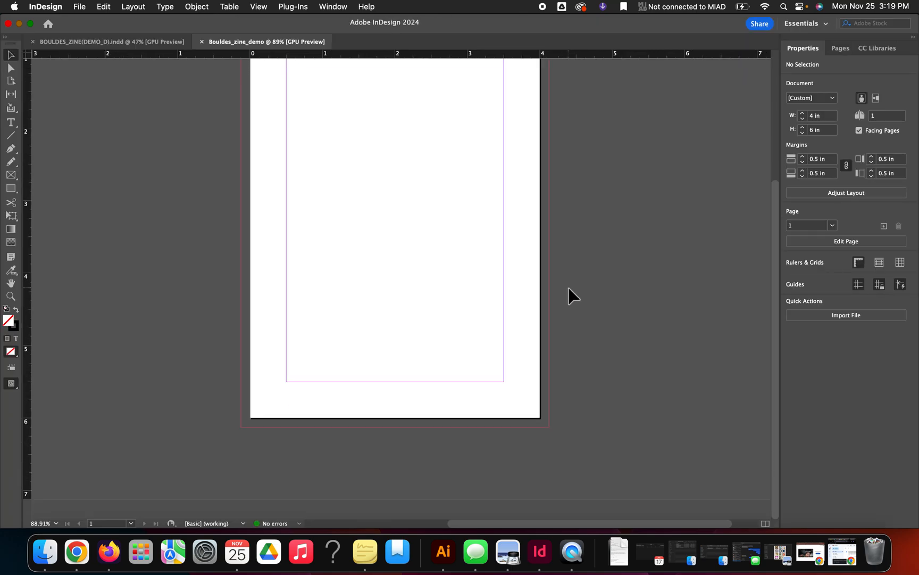
pyautogui.scroll(8, 569, 290)
pyautogui.hscroll(-3, 567, 285)
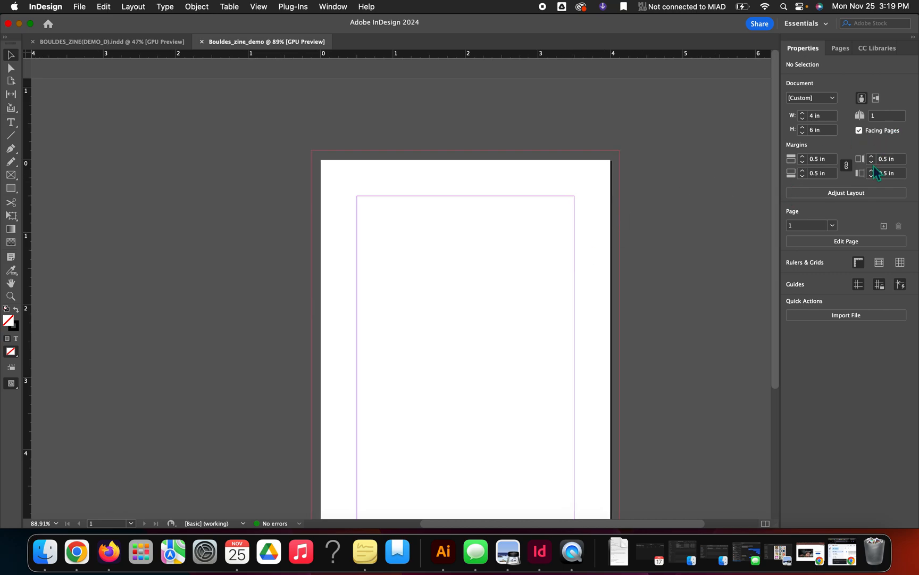
# Add four pages to the new zine document
pyautogui.click(883, 228)
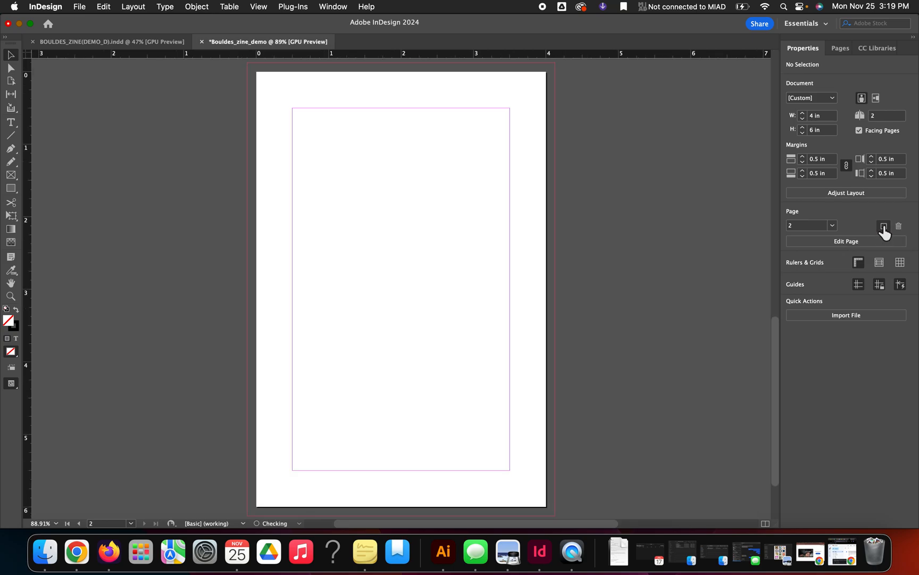
pyautogui.click(883, 227)
pyautogui.click(883, 228)
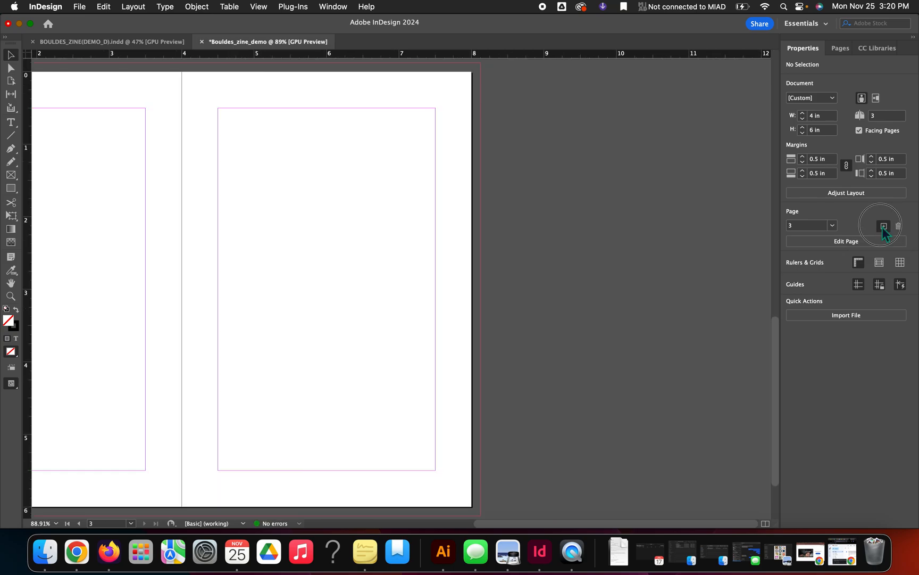
pyautogui.click(883, 228)
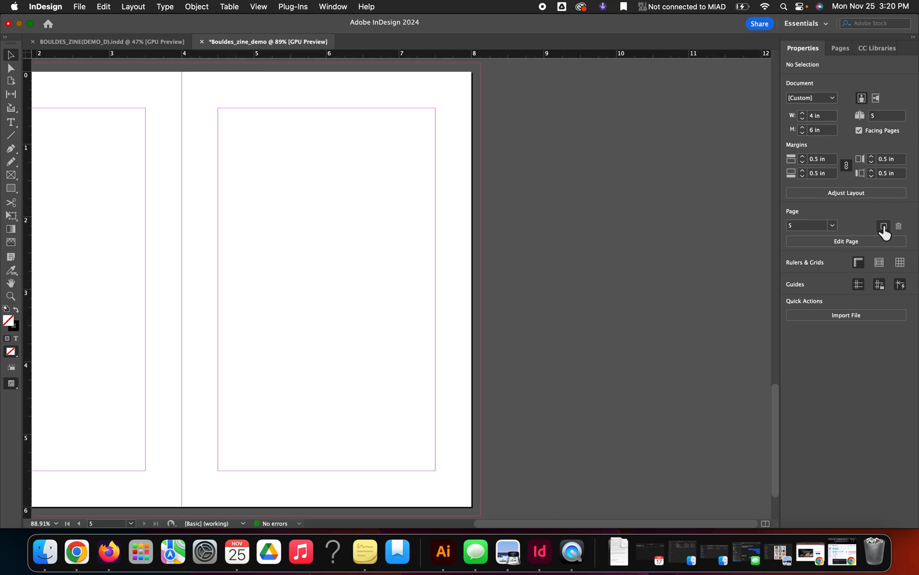
pyautogui.hscroll(-5, 611, 297)
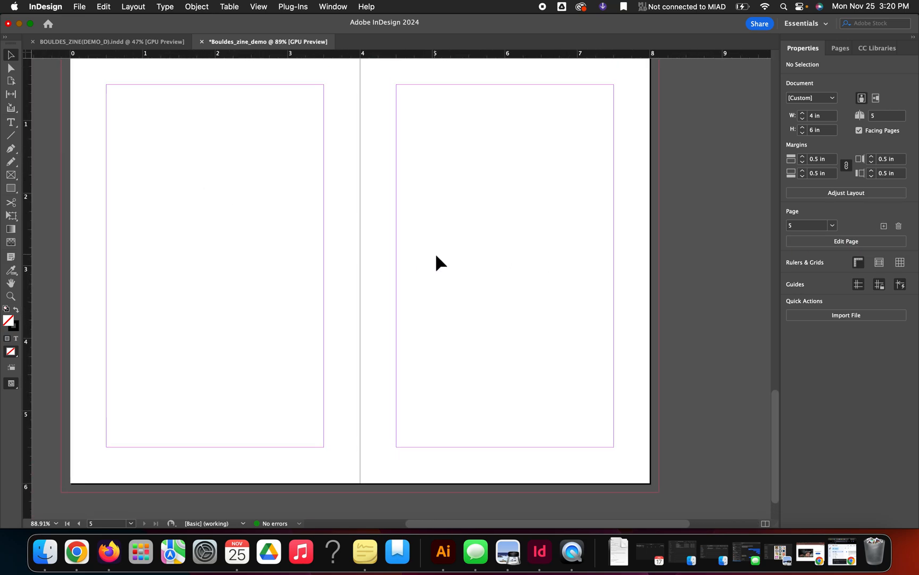
# Add three more pages to bring the zine document to eight pages
pyautogui.scroll(8, 574, 226)
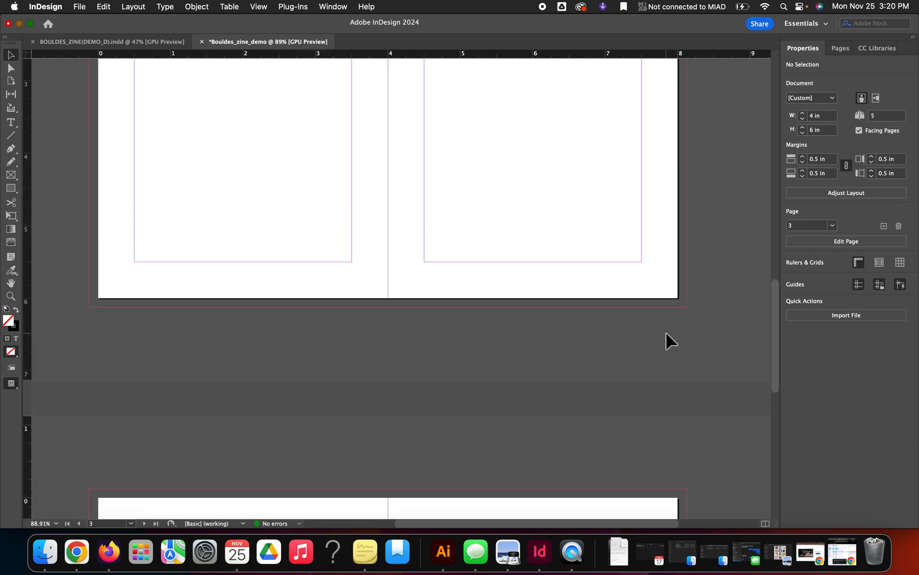
pyautogui.scroll(-8, 667, 335)
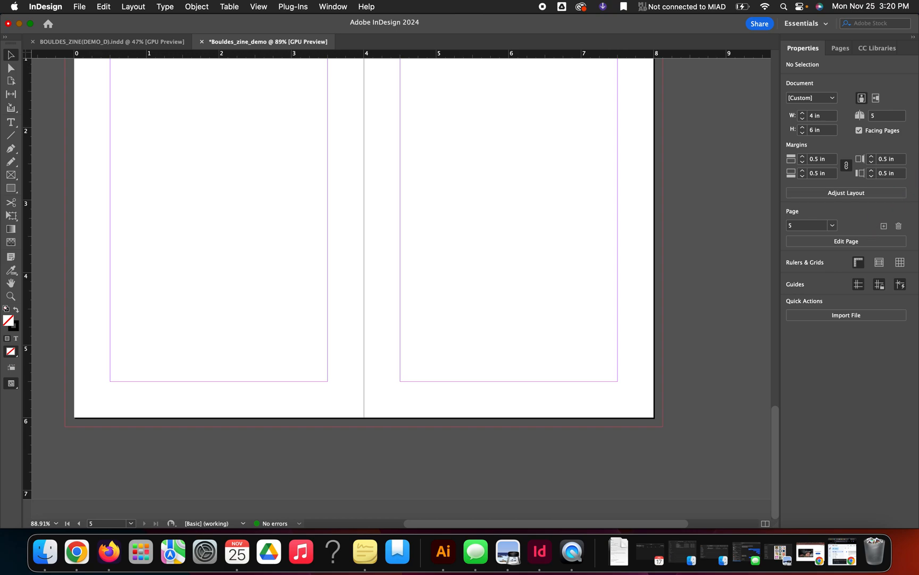
pyautogui.click(884, 227)
pyautogui.click(884, 227)
pyautogui.click(884, 226)
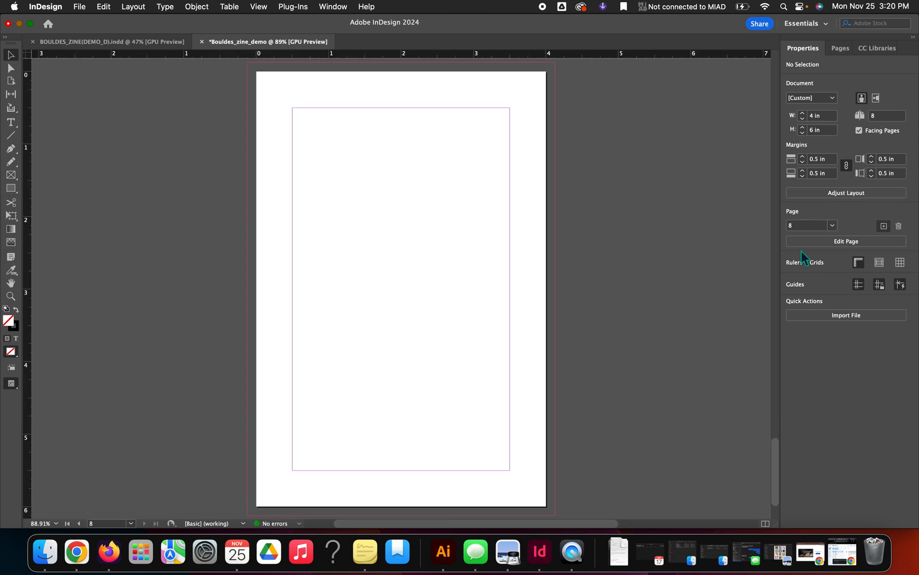
# Look through the document from the last page back to the first and view all spreads together
pyautogui.scroll(-3, 633, 320)
pyautogui.press('super+shift+Page_Up')
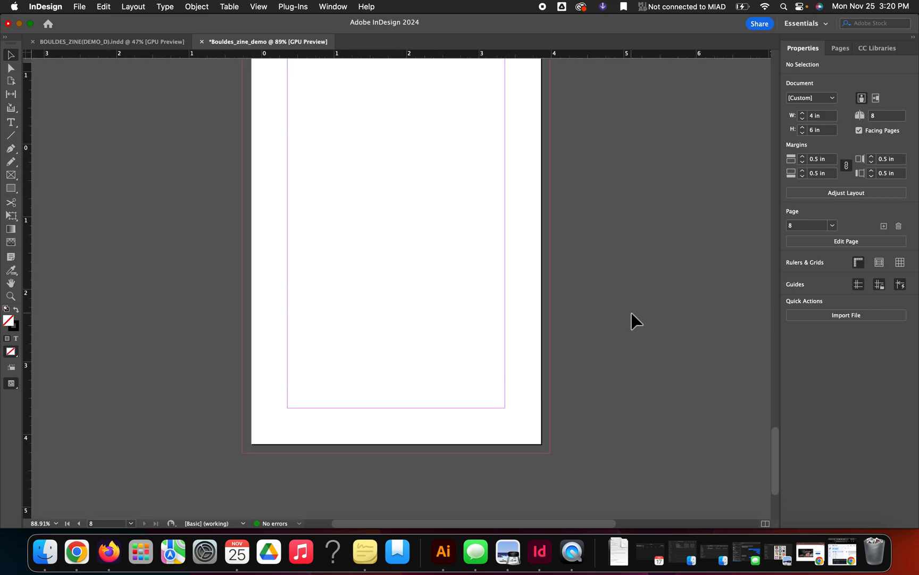
pyautogui.hotkey('shift', 'pagedown')
pyautogui.hotkey('shift', 'pagedown')
pyautogui.hotkey('shift', 'pagedown')
pyautogui.hotkey('shift', 'pagedown')
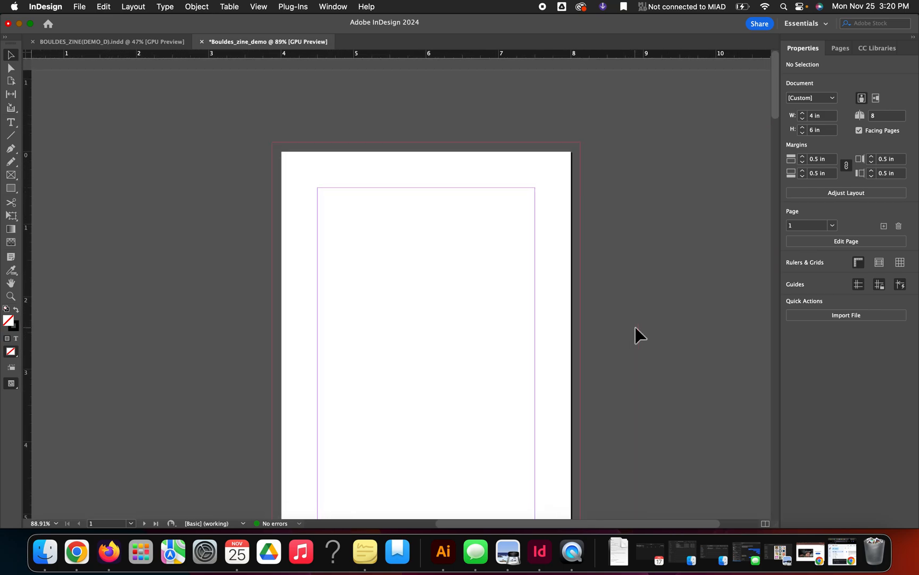
pyautogui.press('super+alt+shift+0')
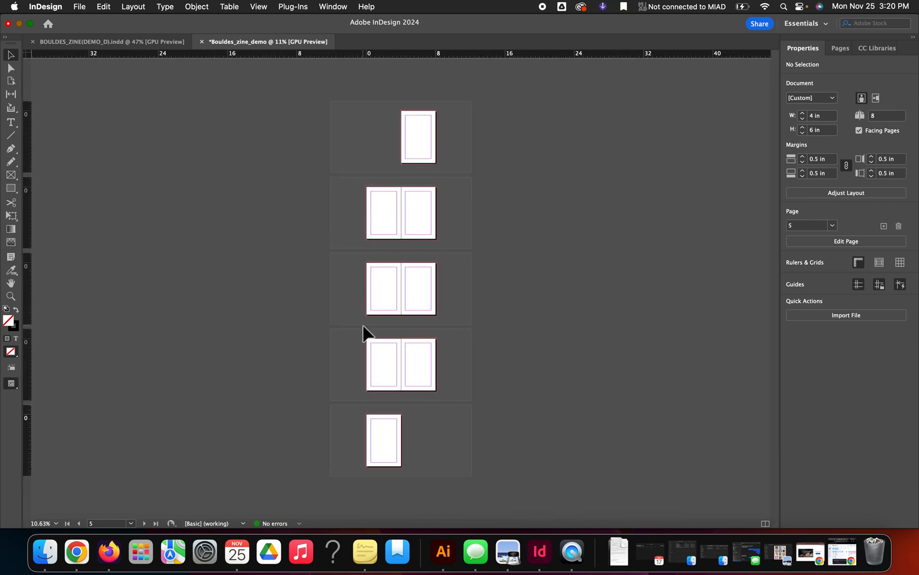
# Switch to the Essentials Classic workspace and dock the floating Character panel beneath Preflight
pyautogui.click(333, 7)
pyautogui.moveTo(351, 42)
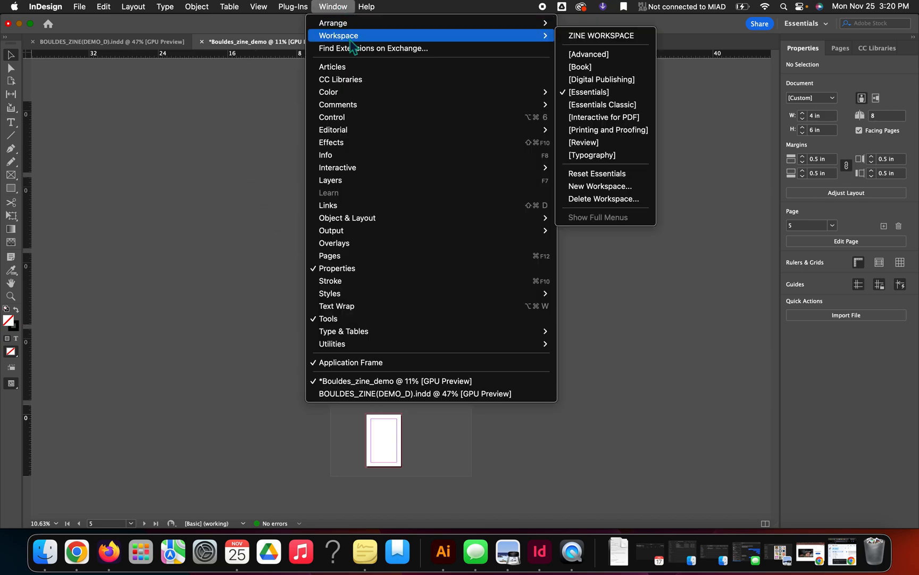
pyautogui.click(611, 106)
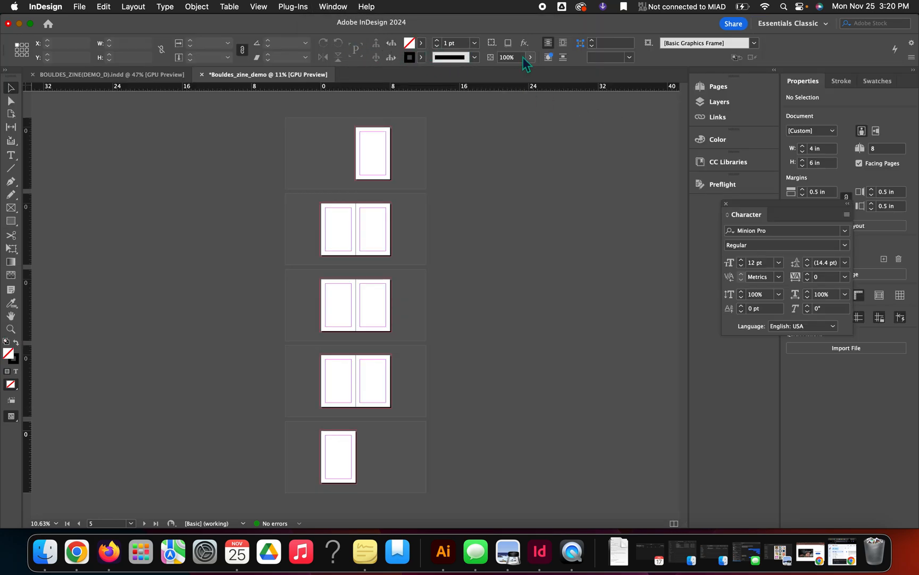
pyautogui.moveTo(750, 219); pyautogui.dragTo(727, 209)
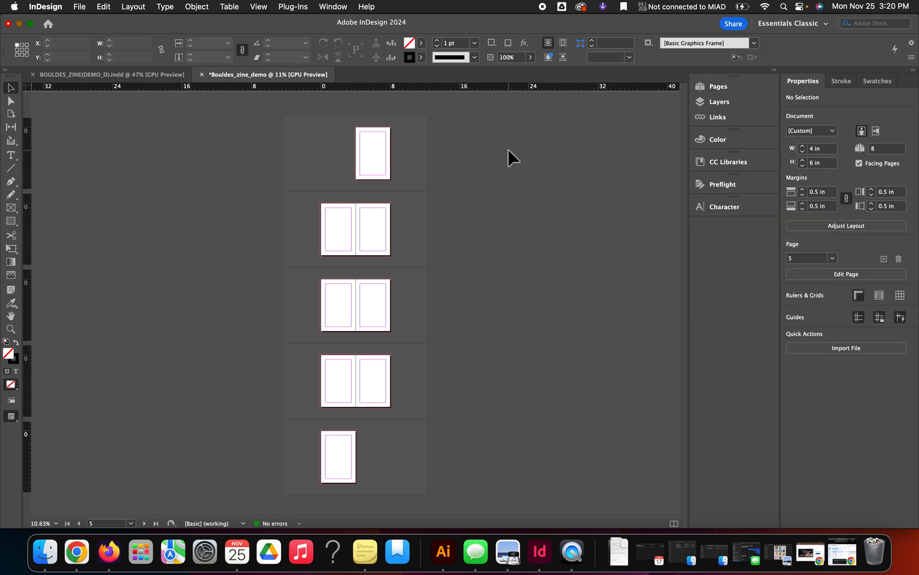
# Display the tools in two columns and try the Pencil and Type tools, ending on the Rectangle Frame tool
pyautogui.doubleClick(15, 78)
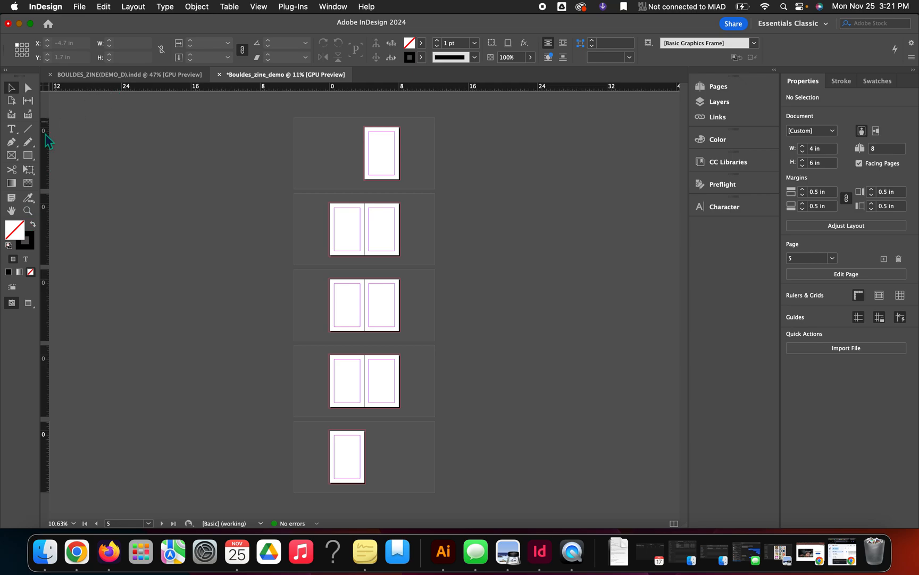
pyautogui.click(29, 160)
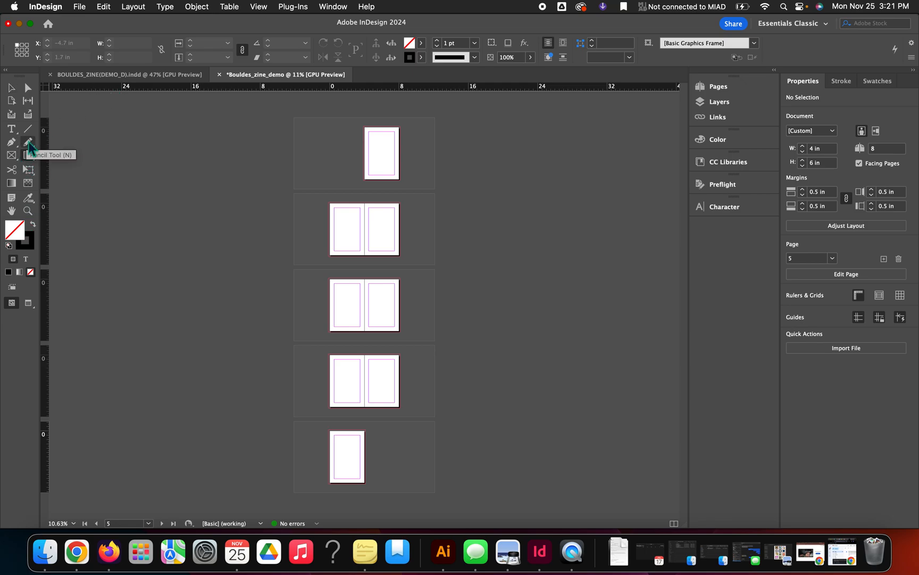
pyautogui.click(30, 142)
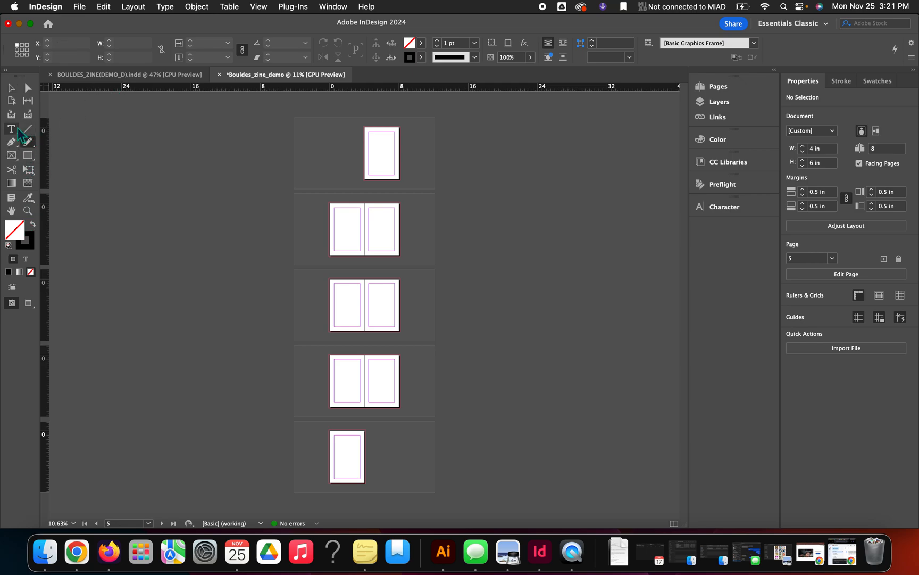
pyautogui.click(13, 130)
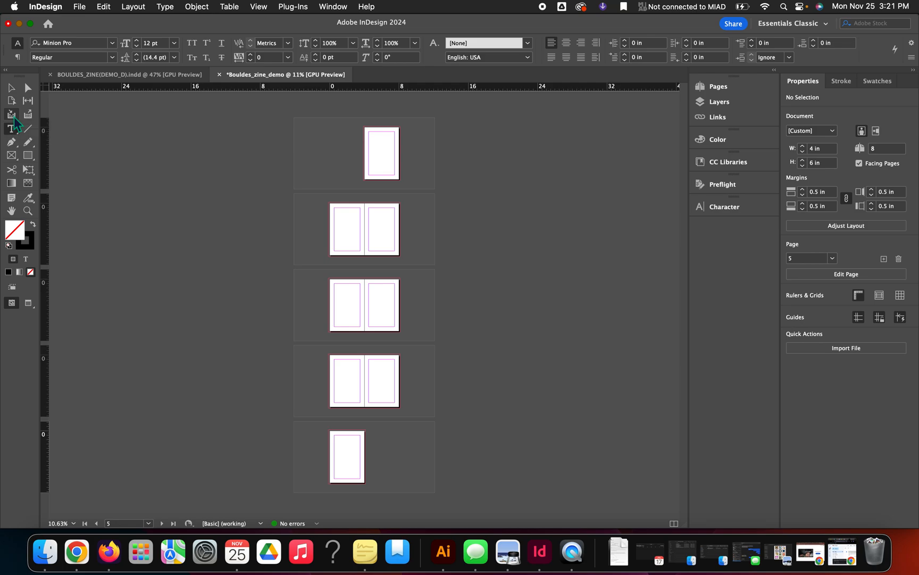
pyautogui.click(16, 157)
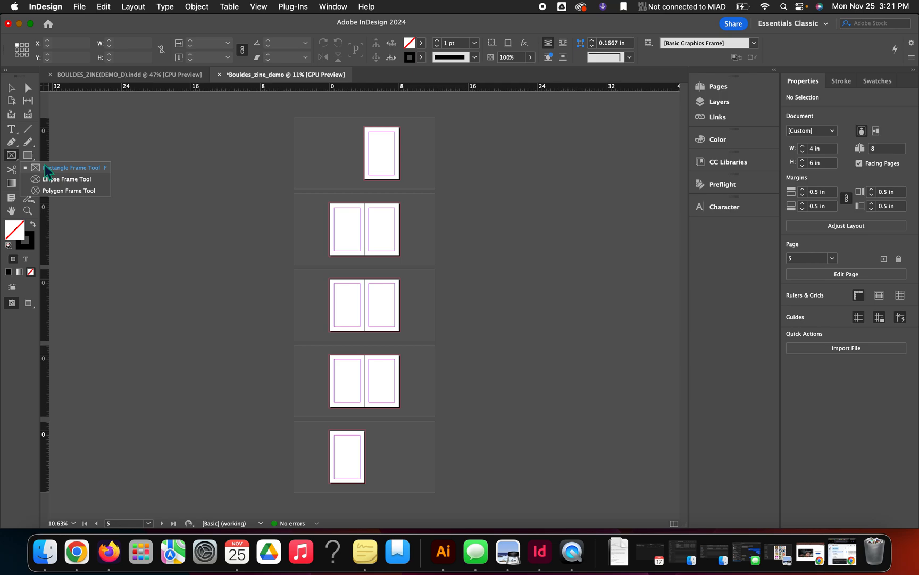
# Show the document's page thumbnails and look through them from the first page to the last
pyautogui.click(727, 92)
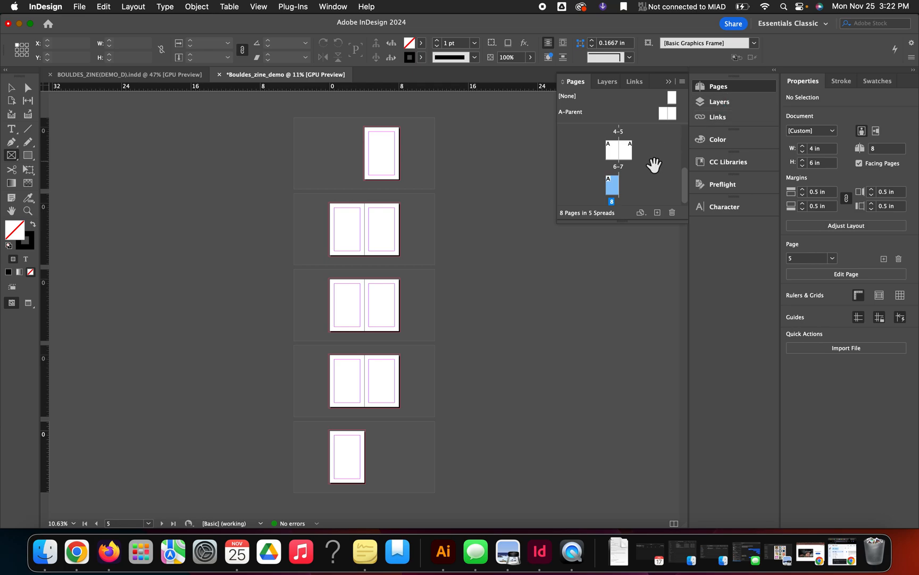
pyautogui.scroll(5, 653, 165)
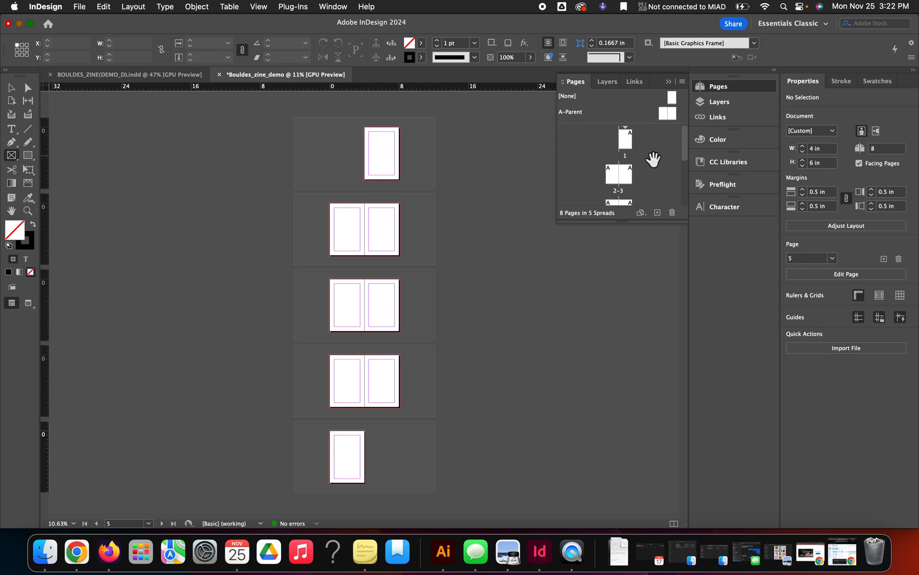
pyautogui.scroll(-5, 653, 159)
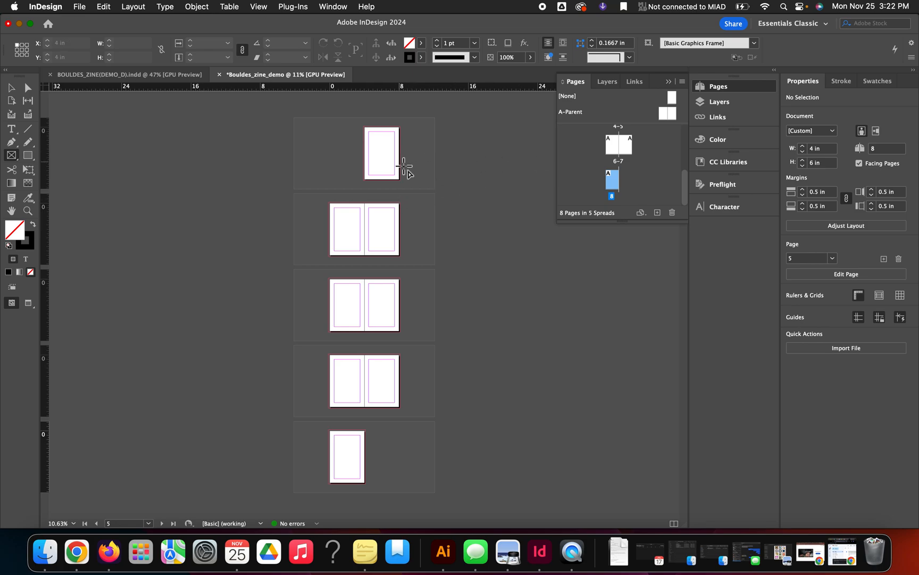
# Draw a 4.25 × 6.25 in rectangle over page 1, reaching the bleed edge on all four sides
pyautogui.scroll(5, 403, 166)
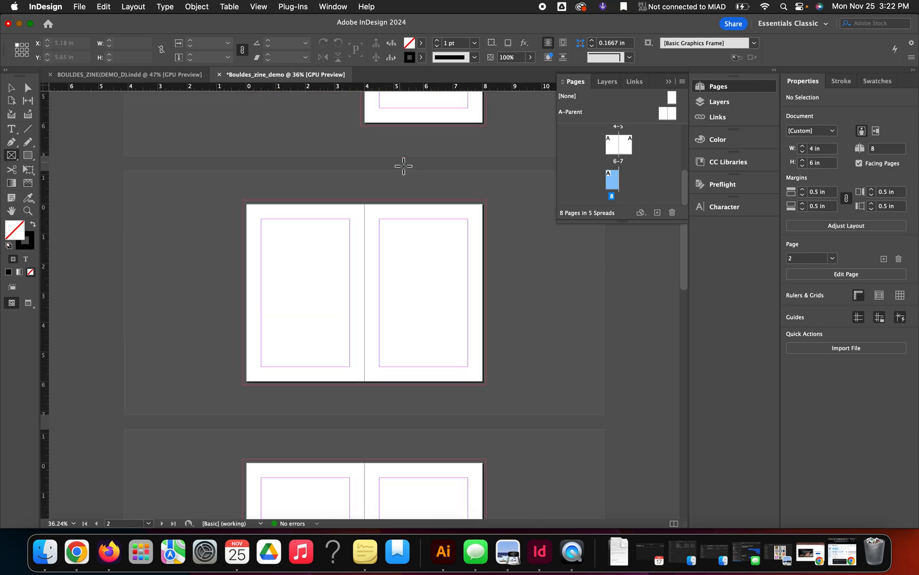
pyautogui.scroll(4, 404, 166)
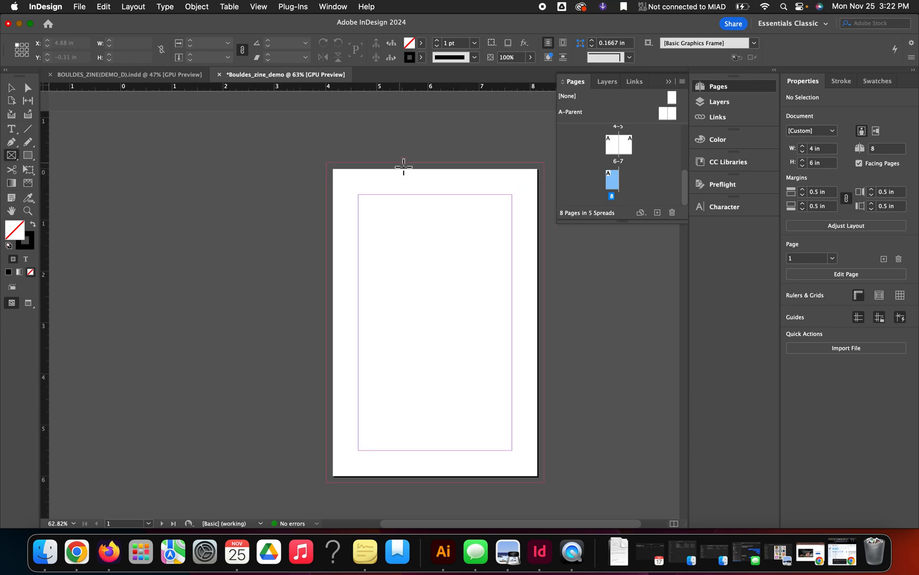
pyautogui.hscroll(4, 404, 166)
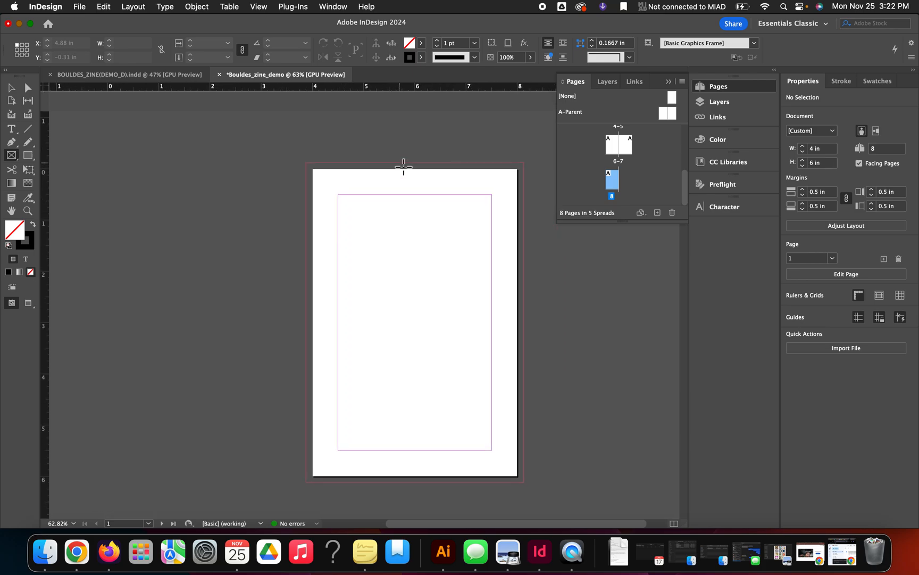
pyautogui.hscroll(3, 404, 166)
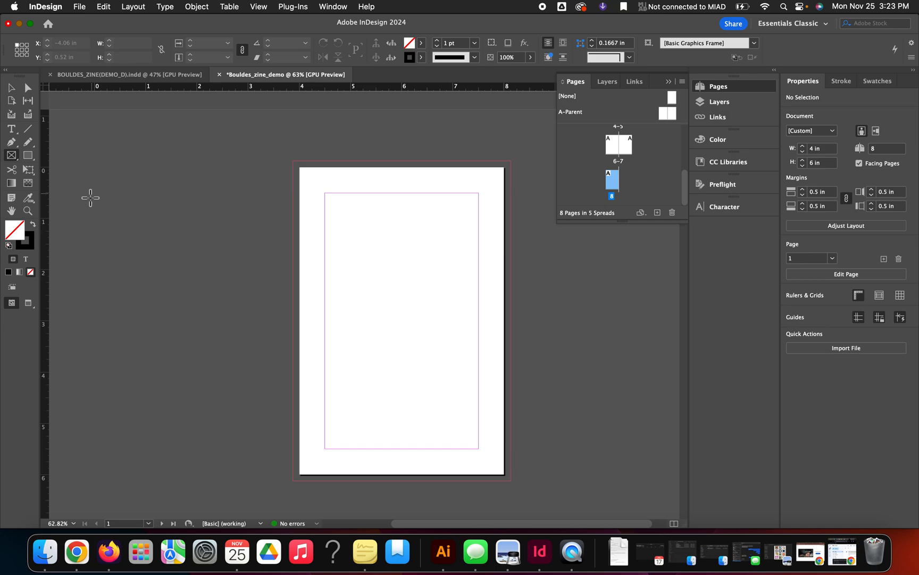
pyautogui.click(30, 155)
pyautogui.moveTo(294, 162); pyautogui.dragTo(512, 484)
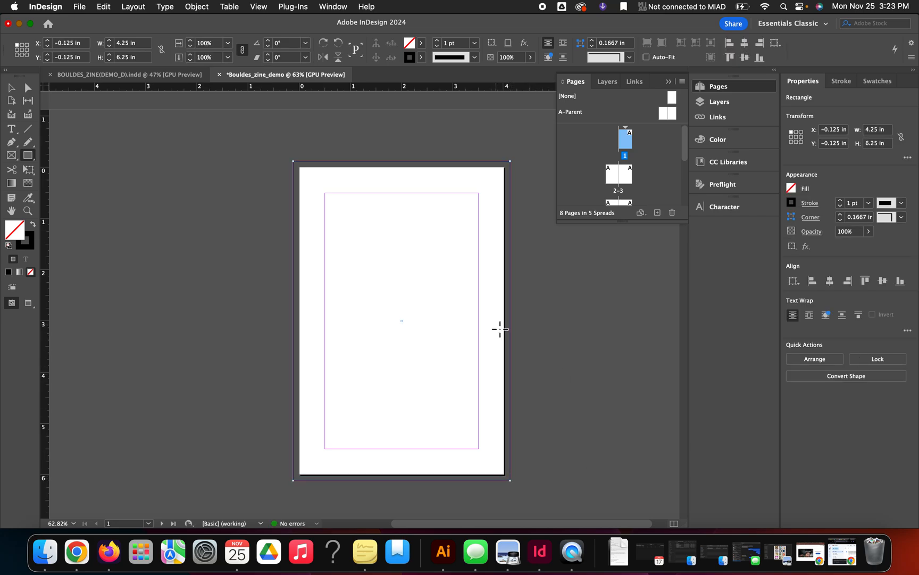
# Examine how the rectangle's upper-left corner aligns with the bleed corner up close, and snap it onto that corner
pyautogui.scroll(5, 281, 238)
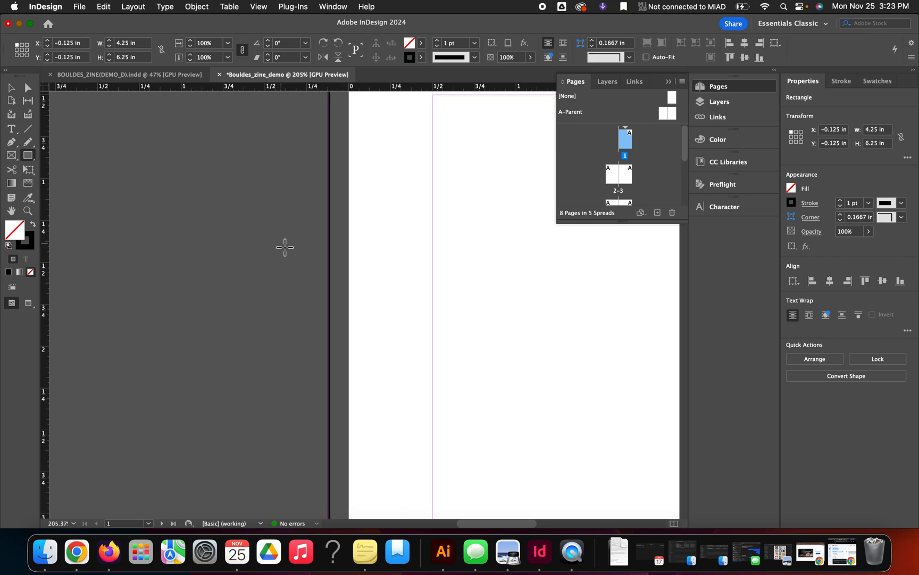
pyautogui.scroll(-3, 284, 247)
pyautogui.hscroll(-4, 284, 247)
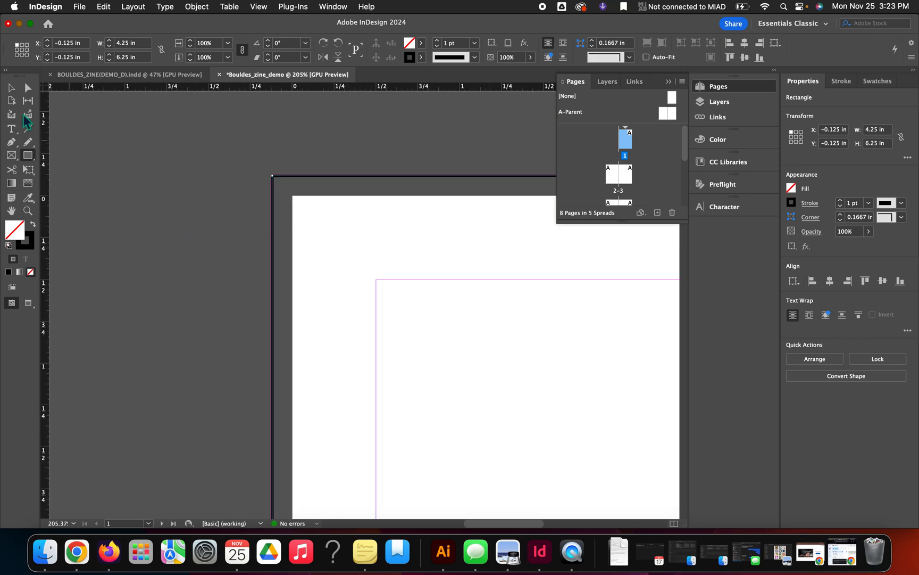
pyautogui.click(11, 87)
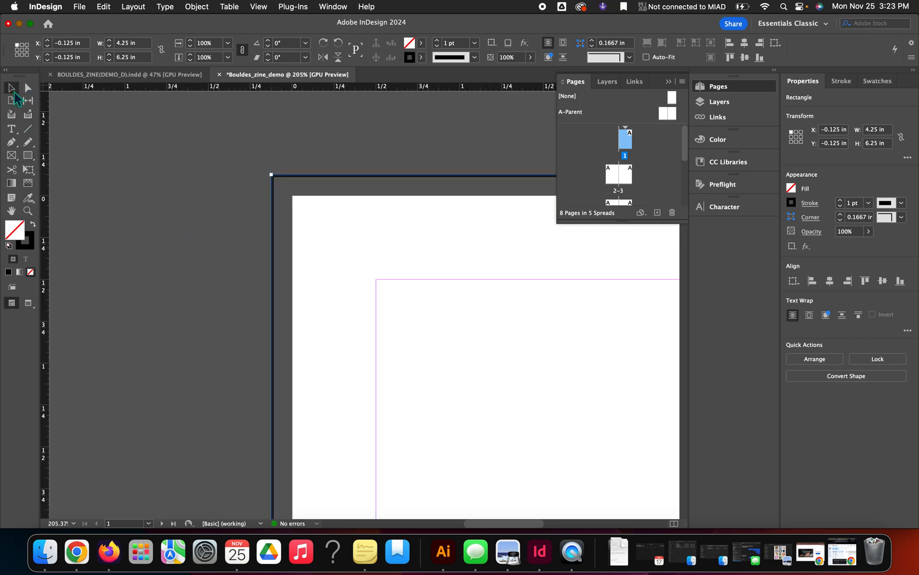
pyautogui.scroll(10, 271, 180)
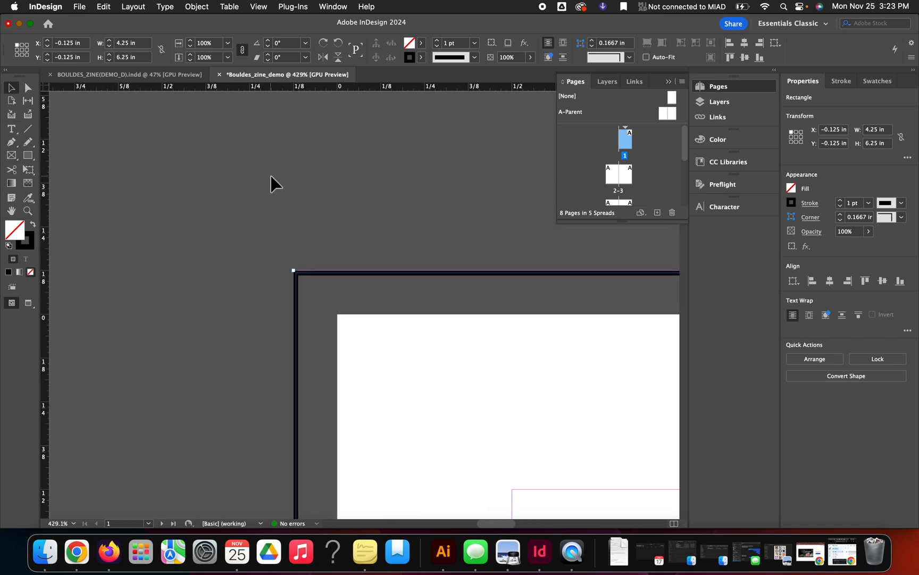
pyautogui.scroll(-10, 350, 307)
pyautogui.hscroll(12, 350, 307)
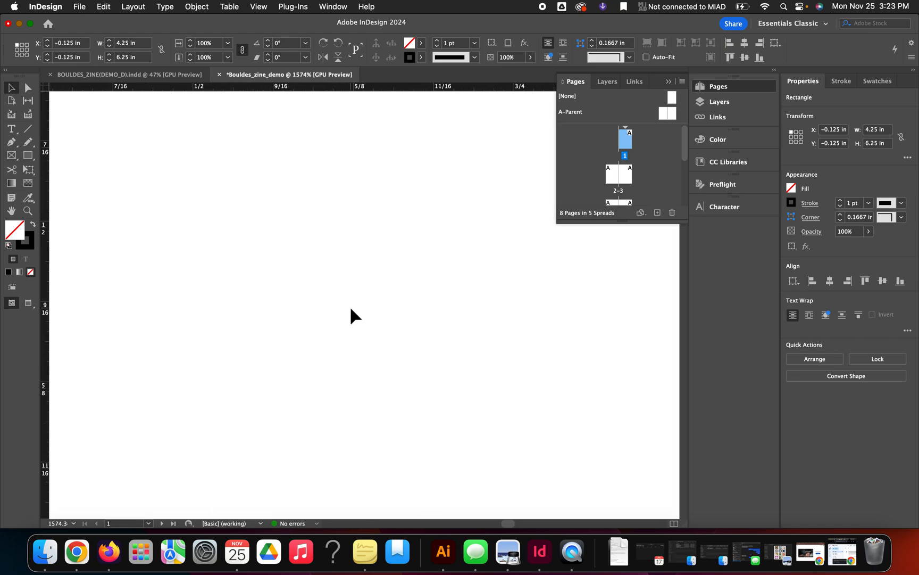
pyautogui.hscroll(-20, 350, 307)
pyautogui.scroll(-10, 350, 316)
pyautogui.hscroll(6, 350, 317)
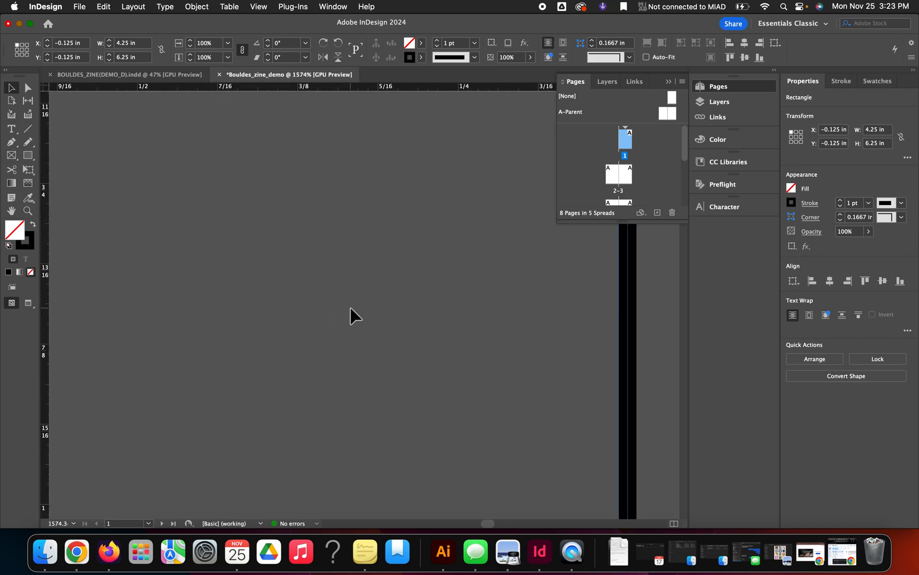
pyautogui.hscroll(-4, 350, 309)
pyautogui.hscroll(2, 351, 308)
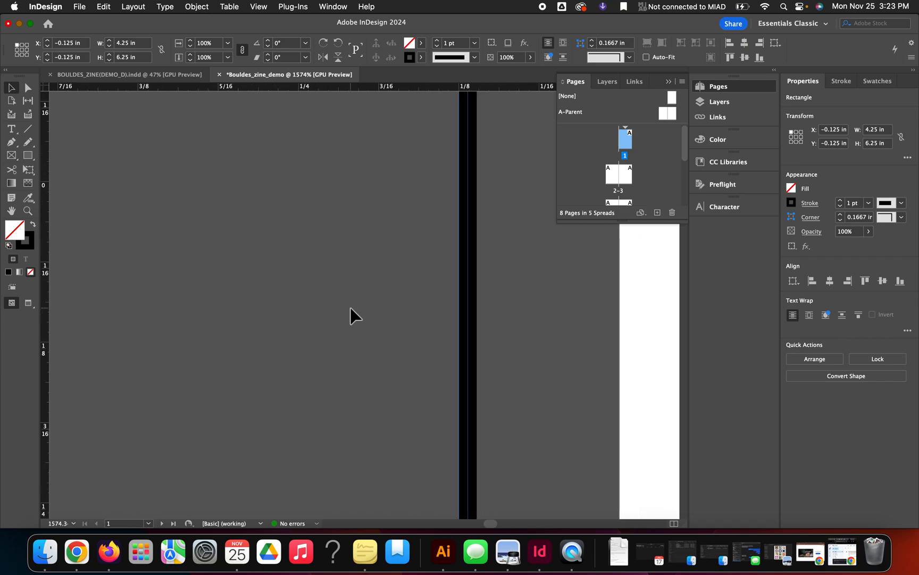
pyautogui.scroll(8, 350, 309)
pyautogui.hscroll(3, 351, 308)
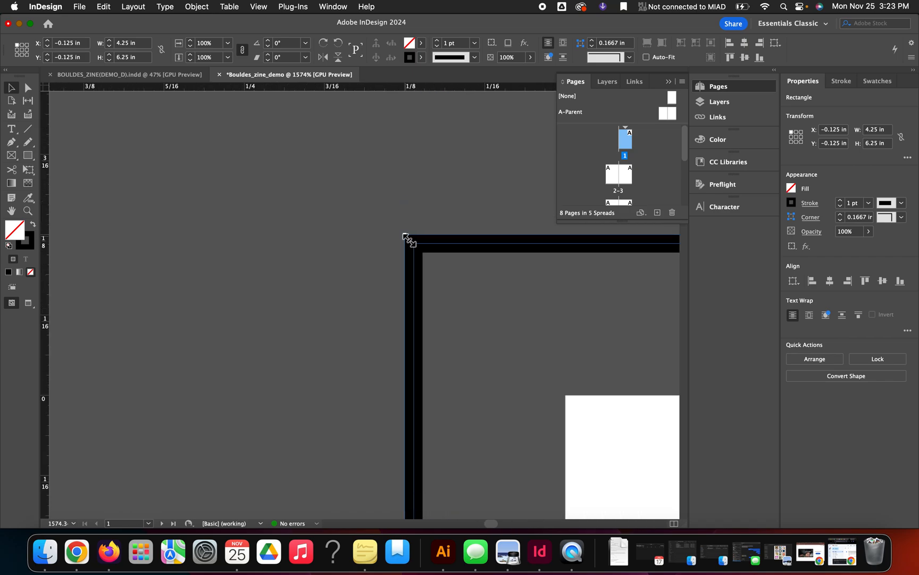
pyautogui.moveTo(406, 236); pyautogui.dragTo(403, 236)
pyautogui.scroll(-10, 403, 237)
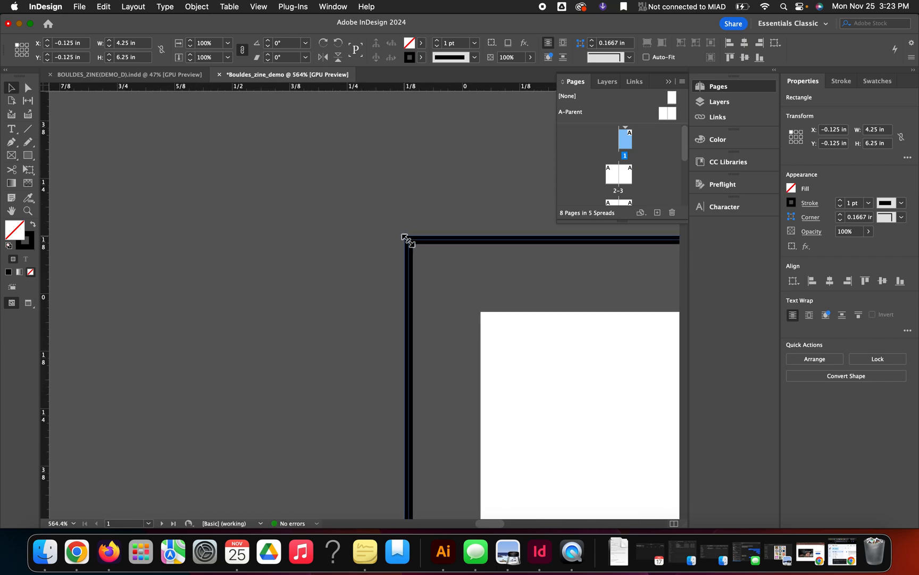
pyautogui.scroll(-6, 405, 238)
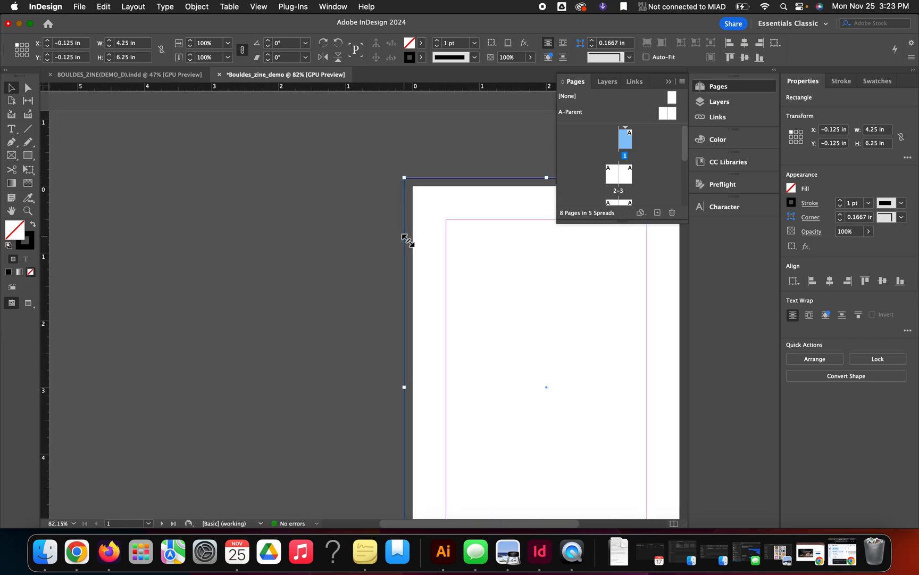
pyautogui.hscroll(3, 408, 240)
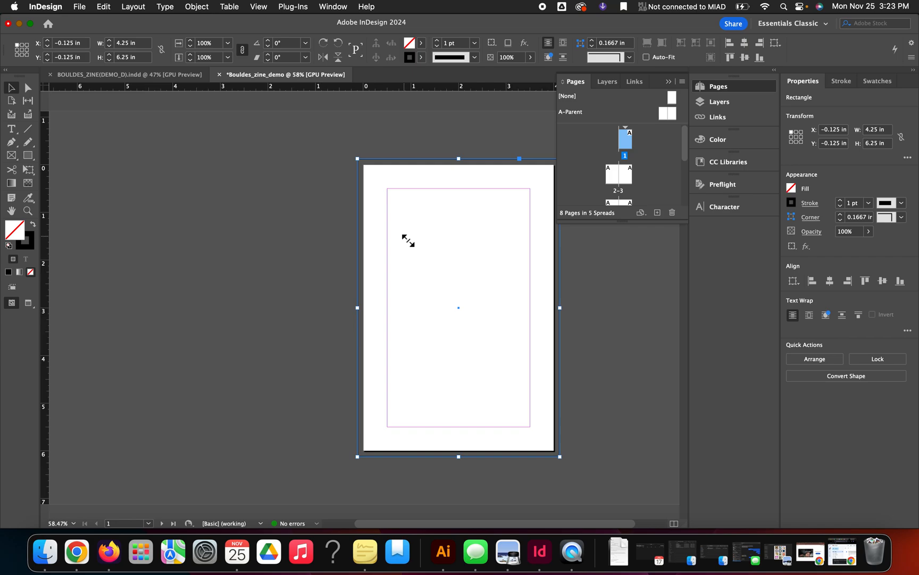
# Fill the full-bleed rectangle on page 1 with the purple #bd5db8 and remove its stroke
pyautogui.doubleClick(31, 239)
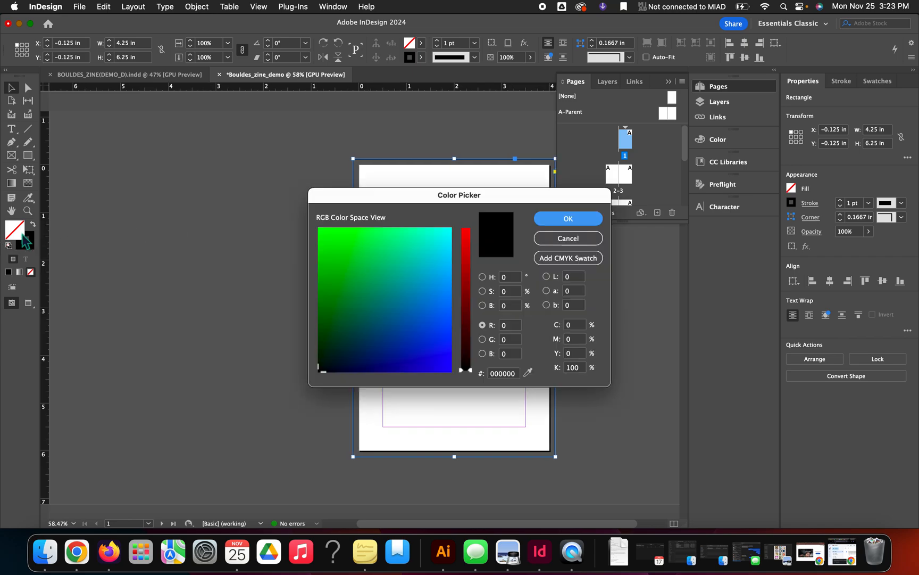
pyautogui.click(418, 322)
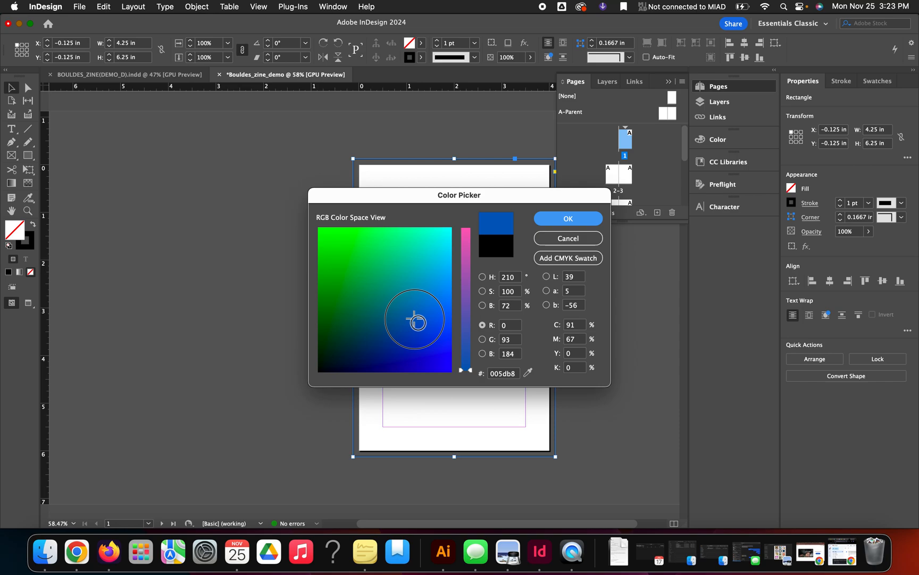
pyautogui.click(467, 265)
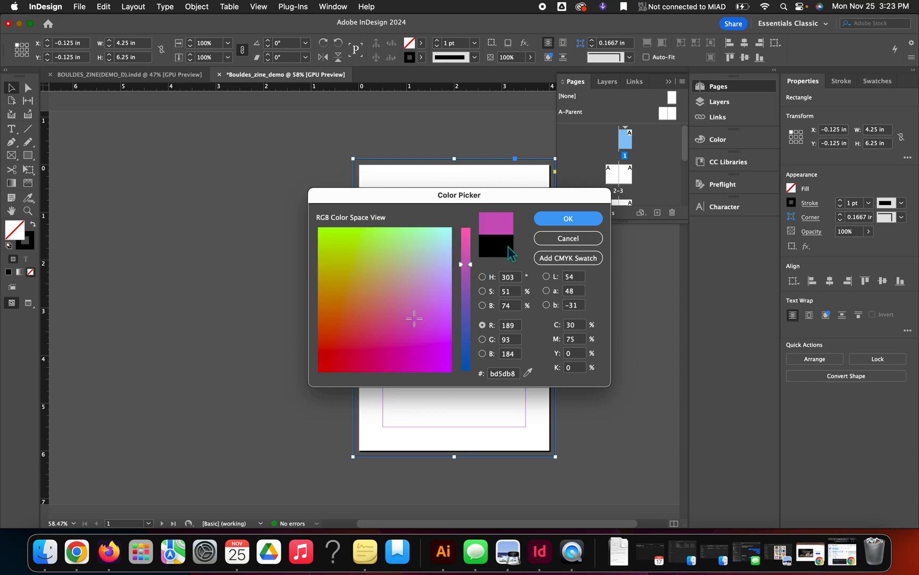
pyautogui.click(554, 219)
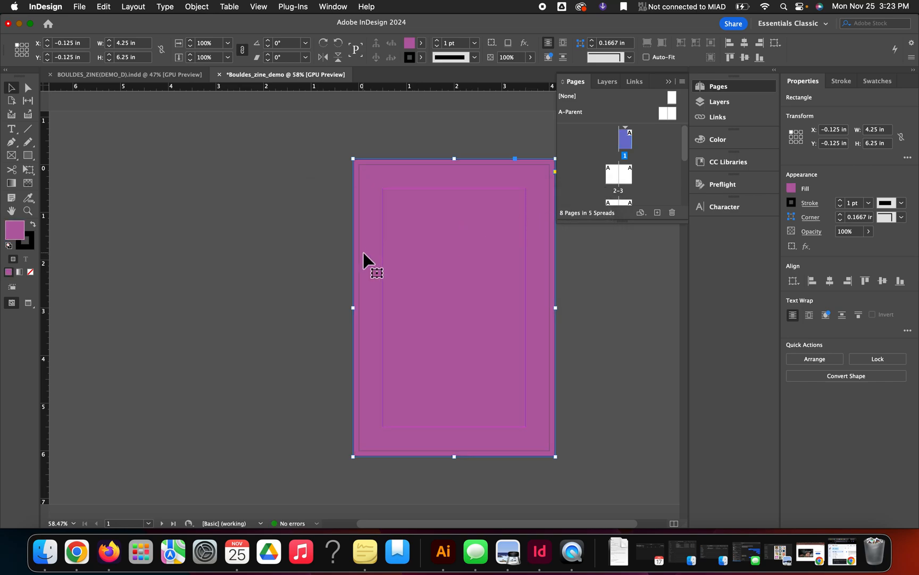
pyautogui.click(31, 272)
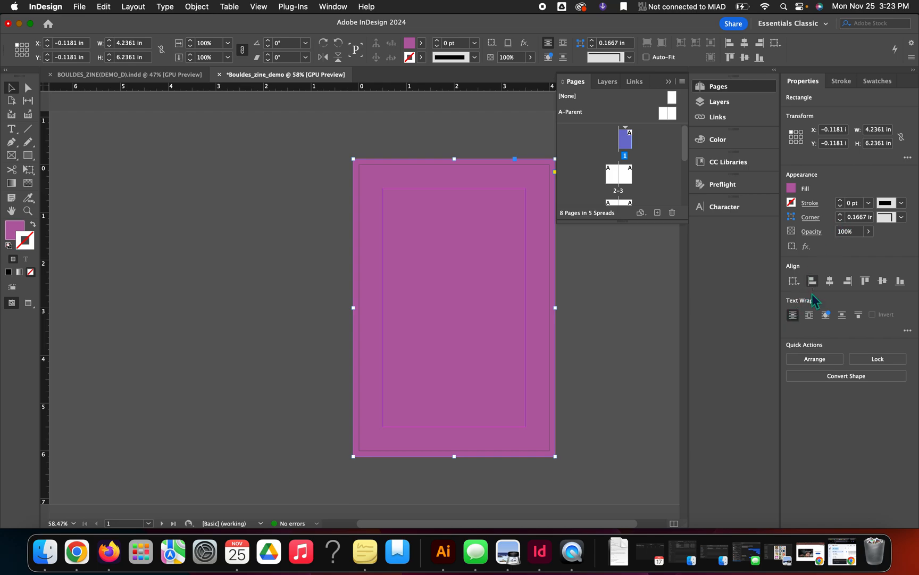
# Look through the Character, Color, Layers, Stroke and Swatches settings in the workspace
pyautogui.click(724, 208)
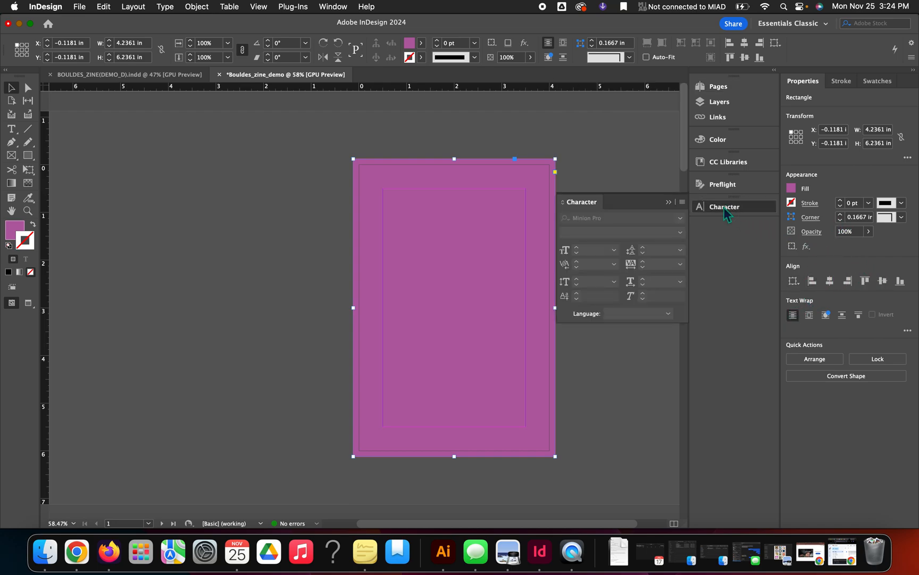
pyautogui.click(669, 202)
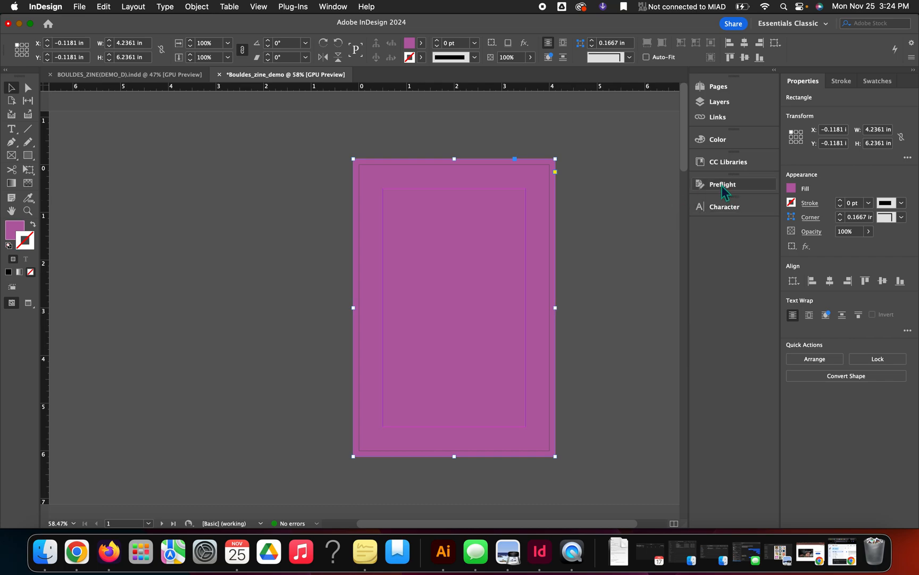
pyautogui.click(733, 144)
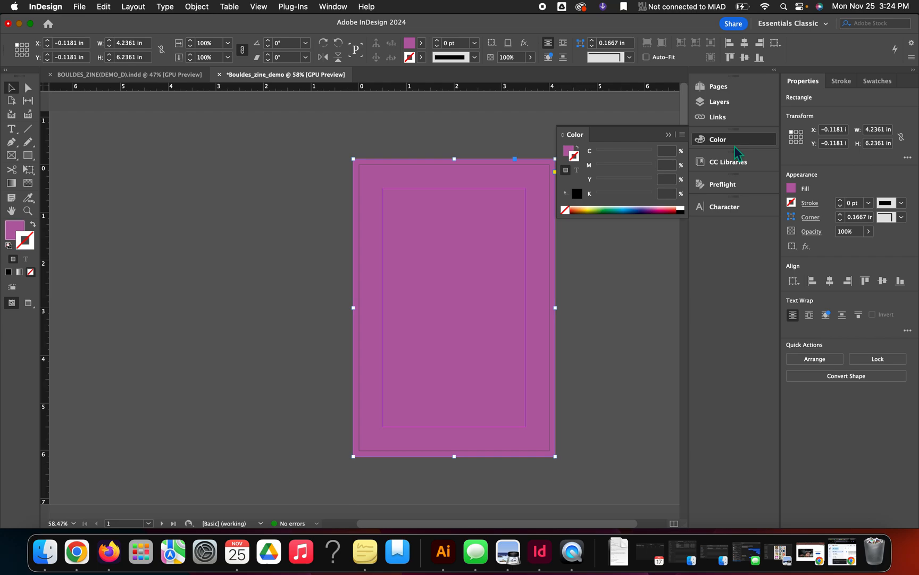
pyautogui.click(666, 136)
pyautogui.click(727, 104)
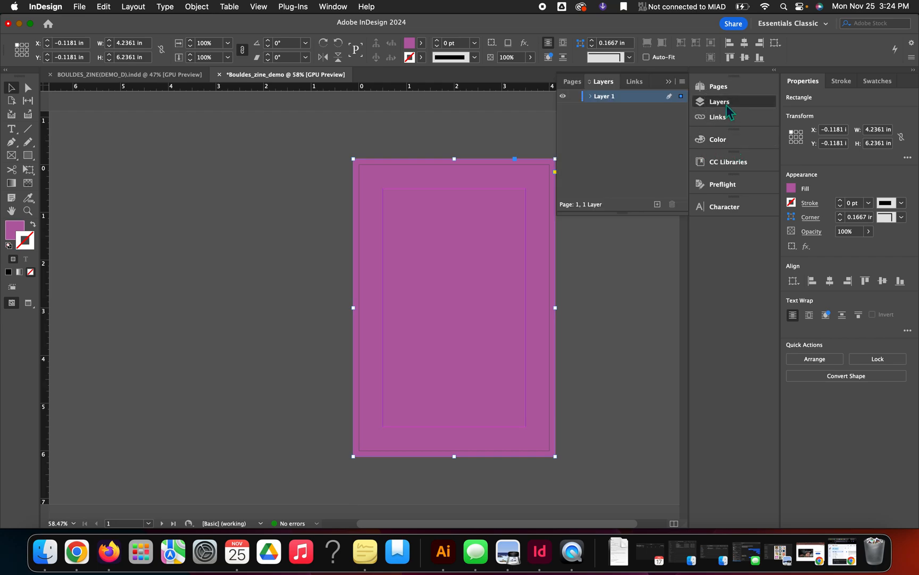
pyautogui.click(669, 82)
pyautogui.click(842, 81)
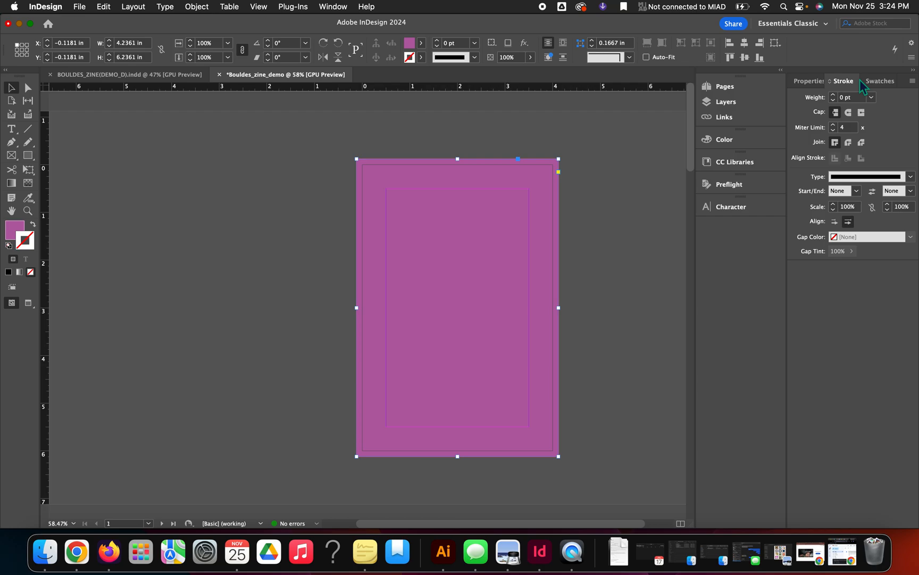
pyautogui.click(881, 82)
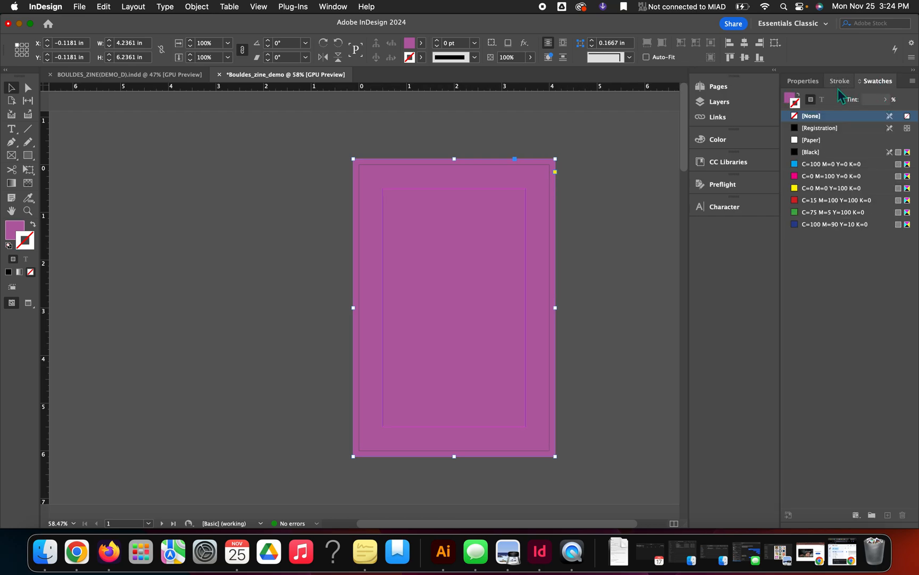
# Dock Stroke with the collapsed group beneath Character, and place Swatches in its own column beside Properties
pyautogui.click(805, 81)
pyautogui.moveTo(841, 81); pyautogui.dragTo(712, 238)
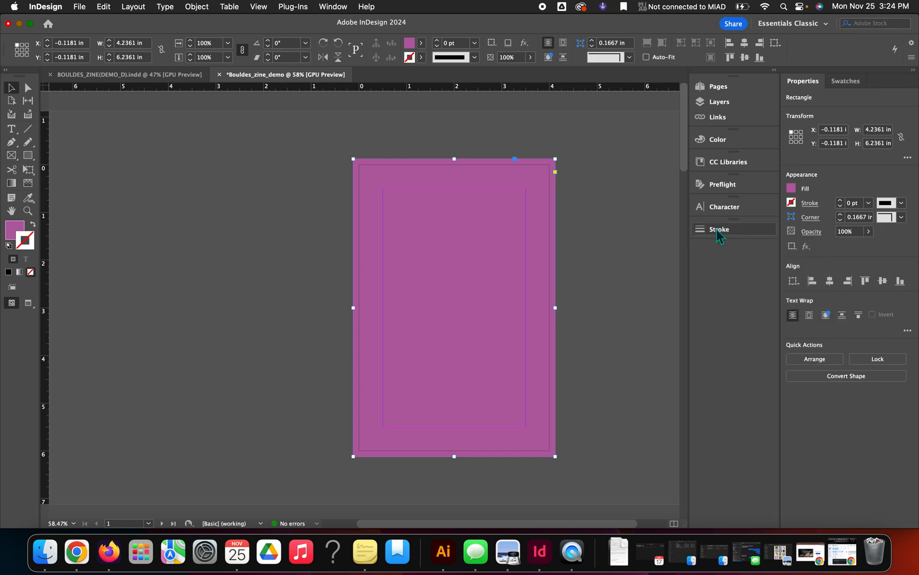
pyautogui.click(852, 83)
pyautogui.moveTo(851, 82); pyautogui.dragTo(789, 113)
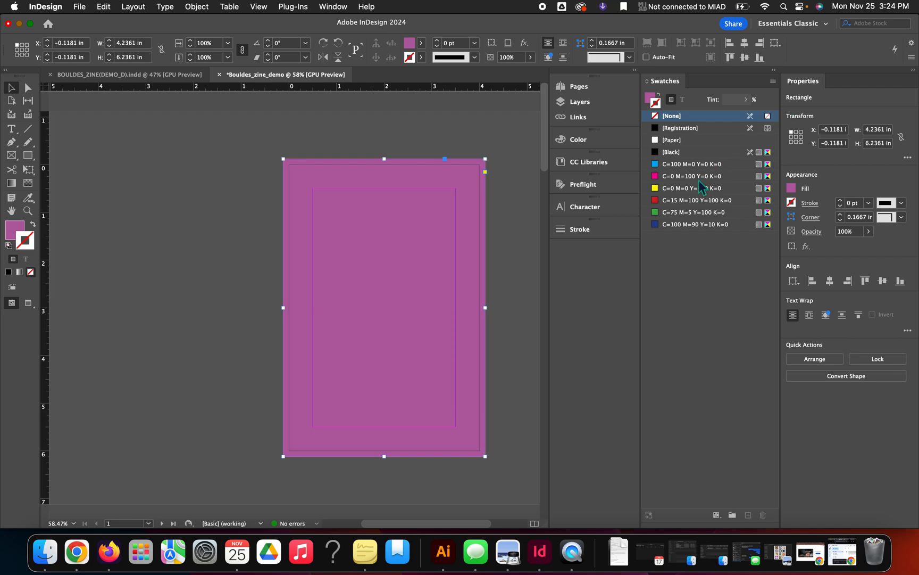
# Limit the swatch list to gradient swatches and review the other display options
pyautogui.click(716, 515)
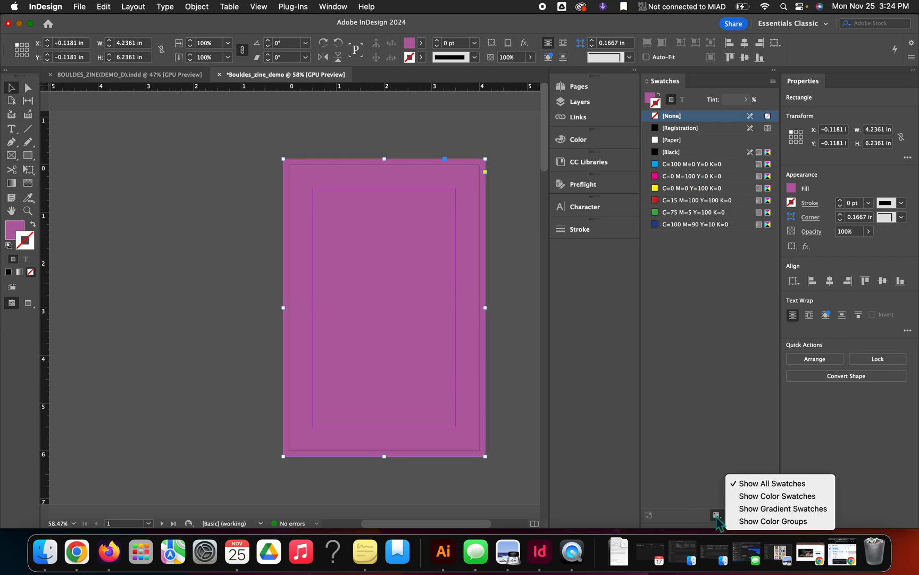
pyautogui.click(764, 508)
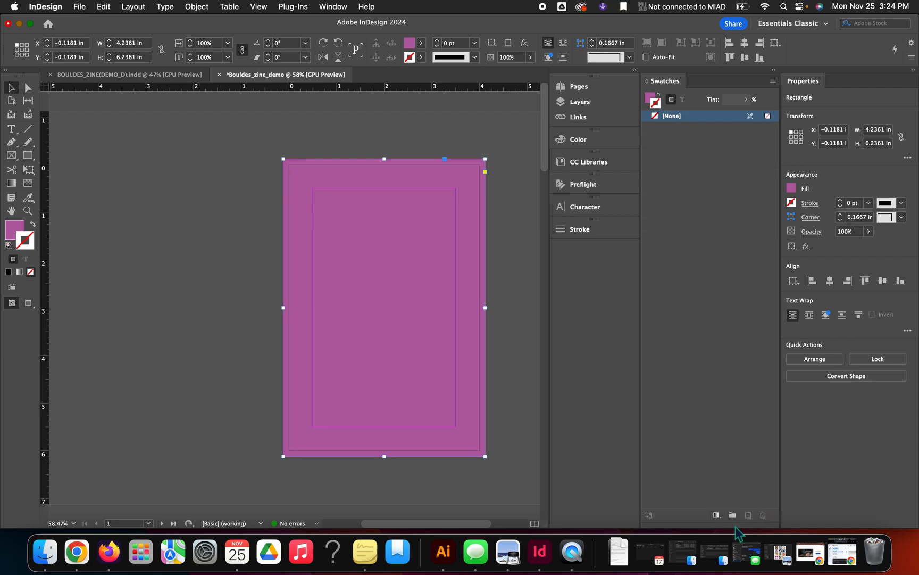
pyautogui.click(718, 515)
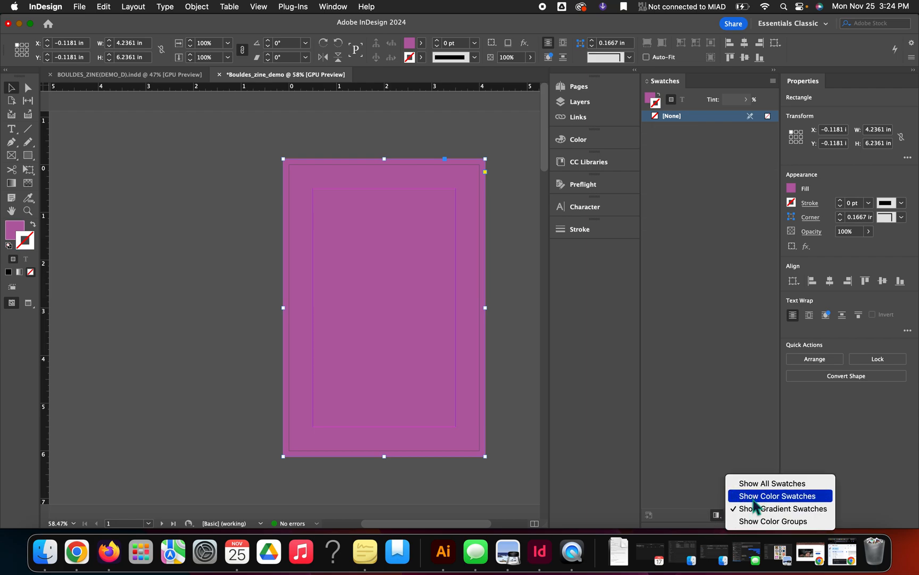
# Look over the stroke settings, the swatch display options and the options for a new color group
pyautogui.click(594, 233)
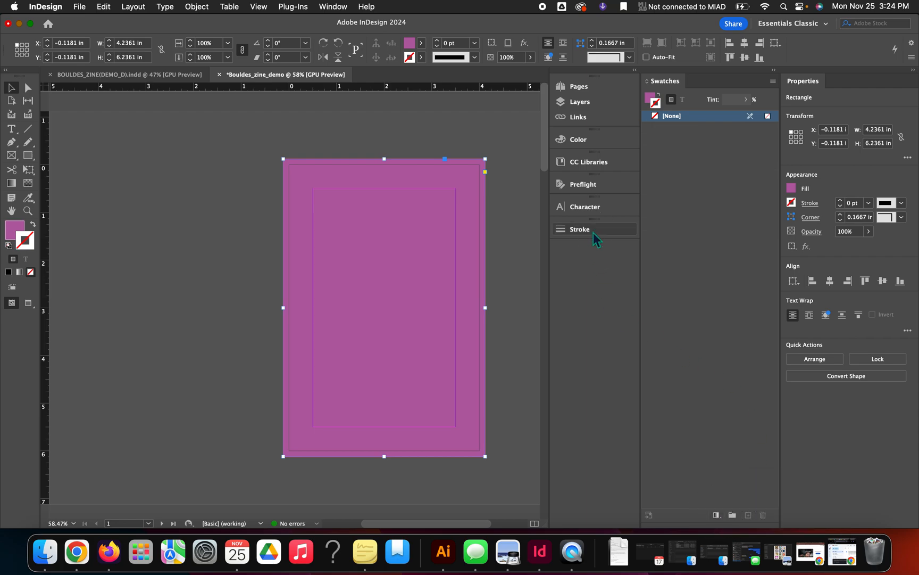
pyautogui.click(584, 230)
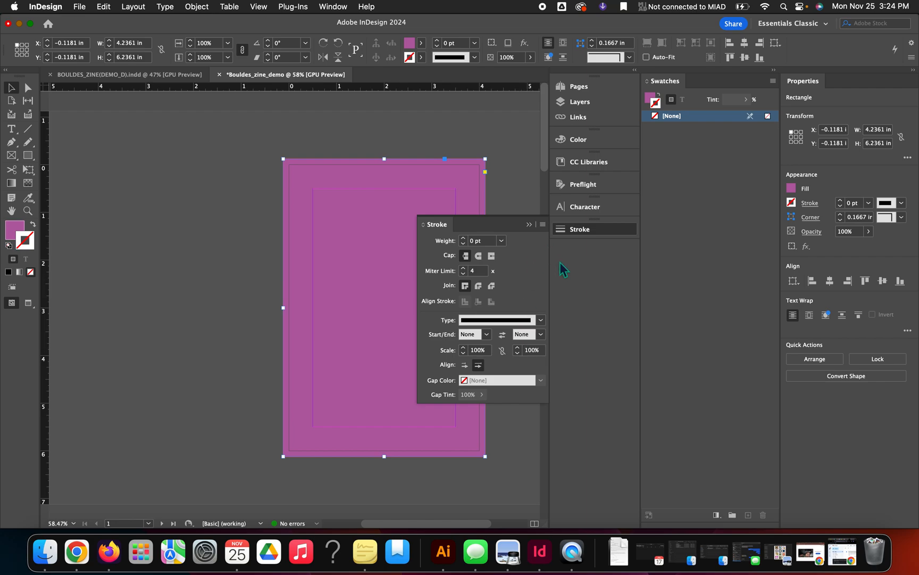
pyautogui.click(528, 224)
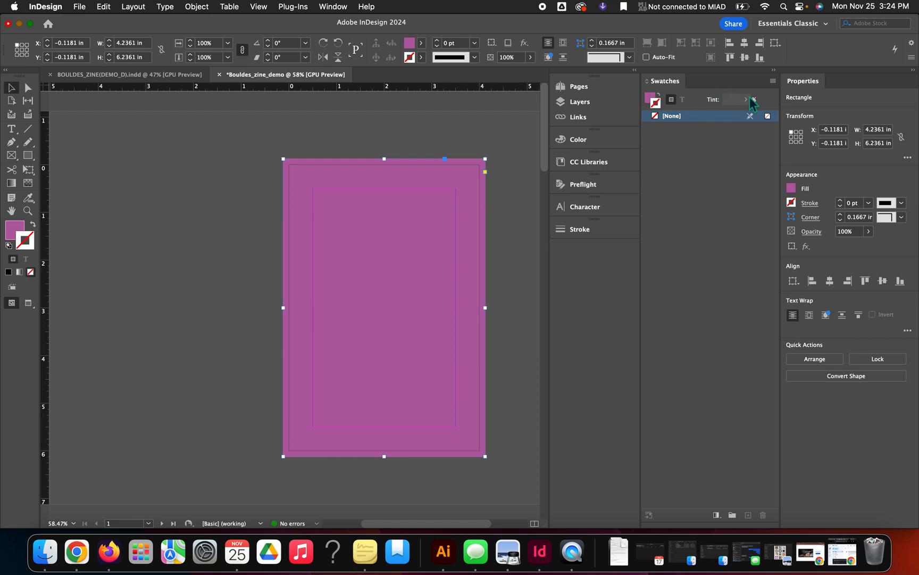
pyautogui.click(718, 516)
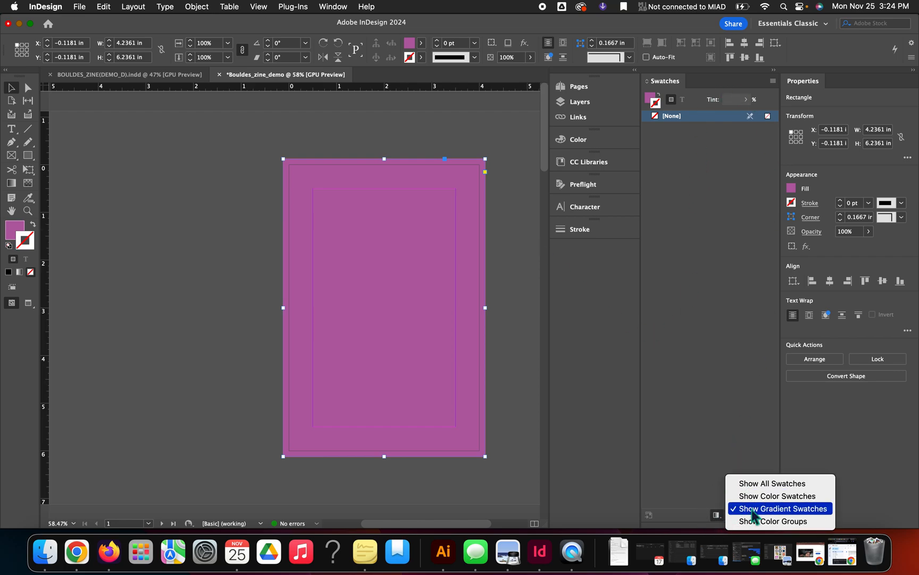
pyautogui.click(705, 483)
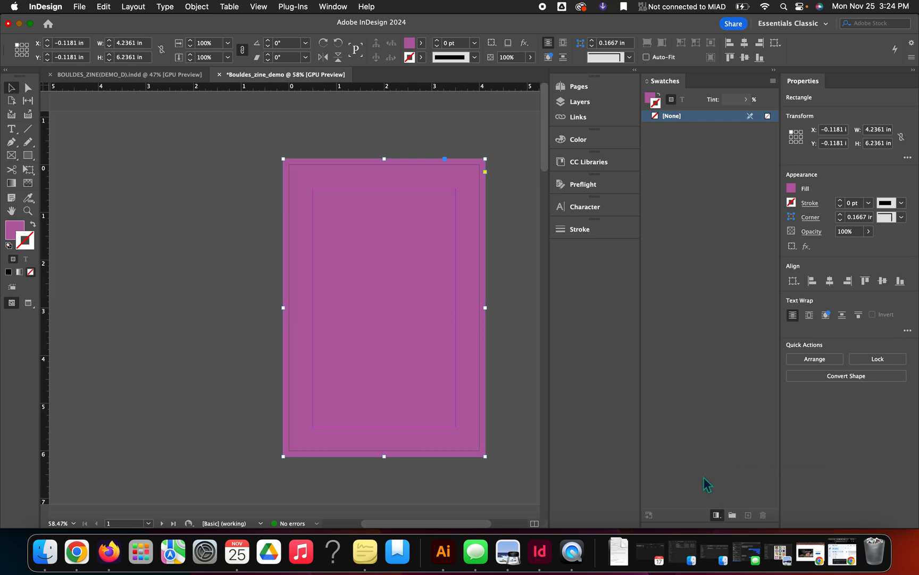
pyautogui.click(732, 515)
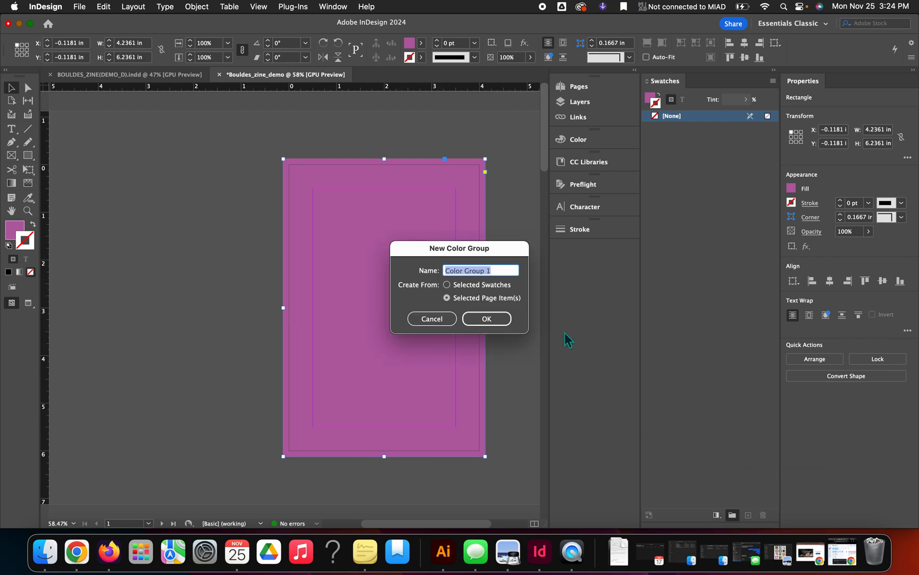
pyautogui.click(432, 319)
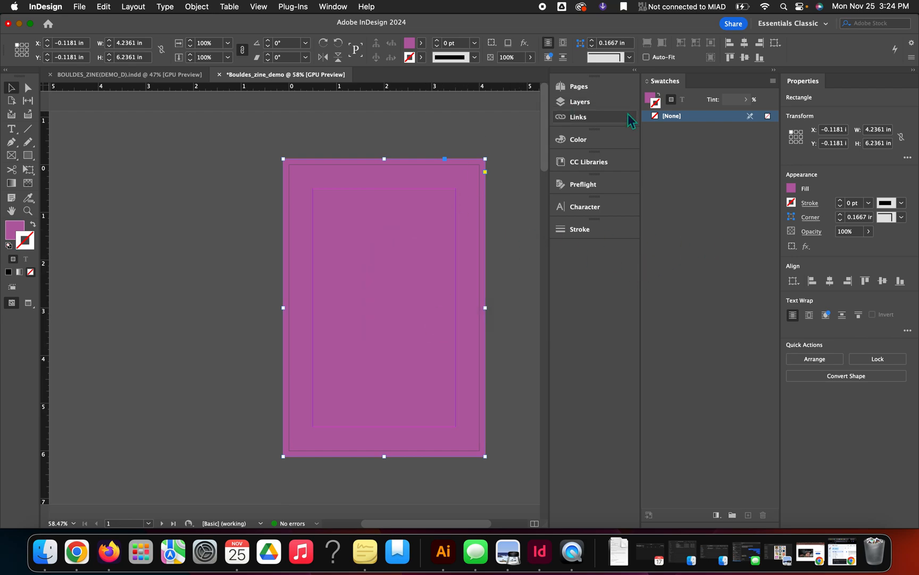
# Dock Swatches back into the same group as Properties
pyautogui.scroll(1, 339, 206)
pyautogui.scroll(4, 338, 207)
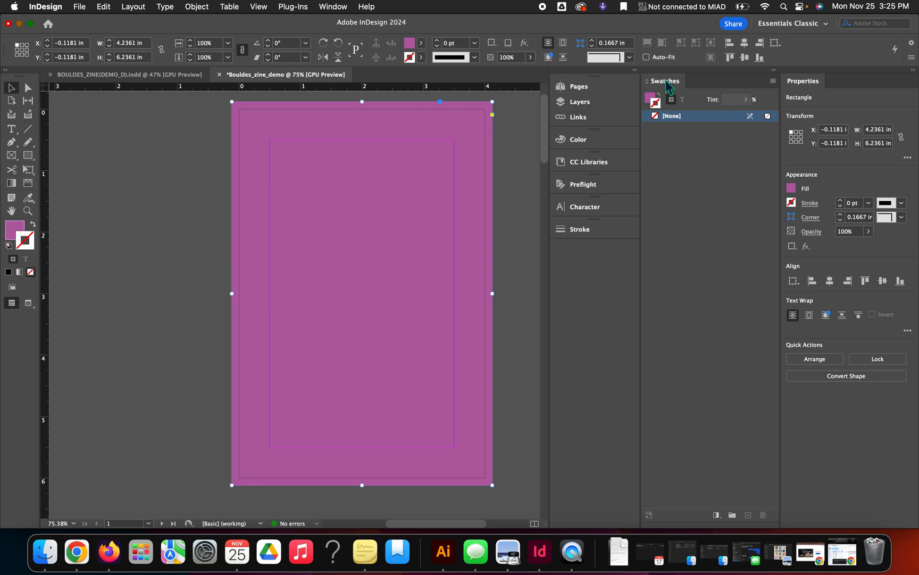
pyautogui.moveTo(665, 81); pyautogui.dragTo(831, 91)
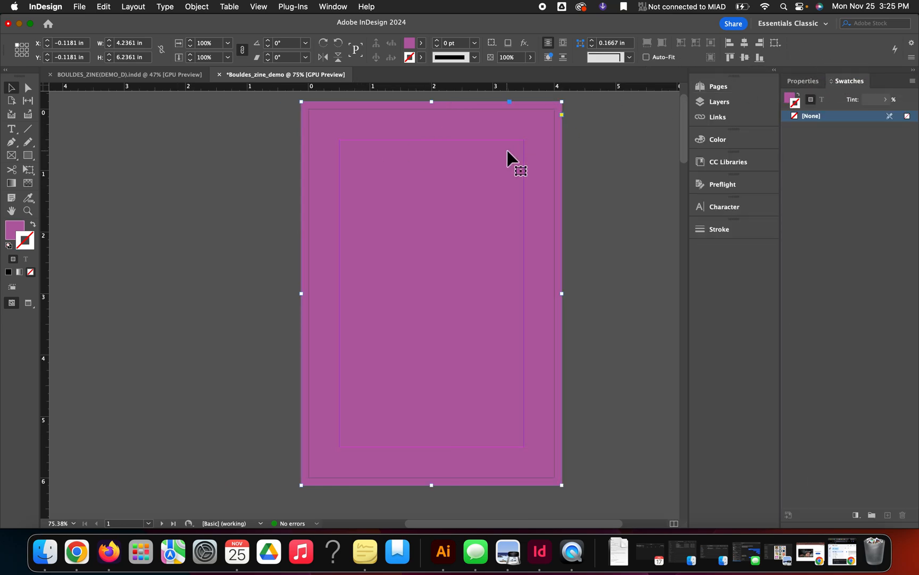
# Add a text frame inside page 1's upper margin reading "THE ADVENTURES OF A D2D STUDENT" in Courier Prime Bold
pyautogui.click(13, 131)
pyautogui.moveTo(351, 157); pyautogui.dragTo(523, 205)
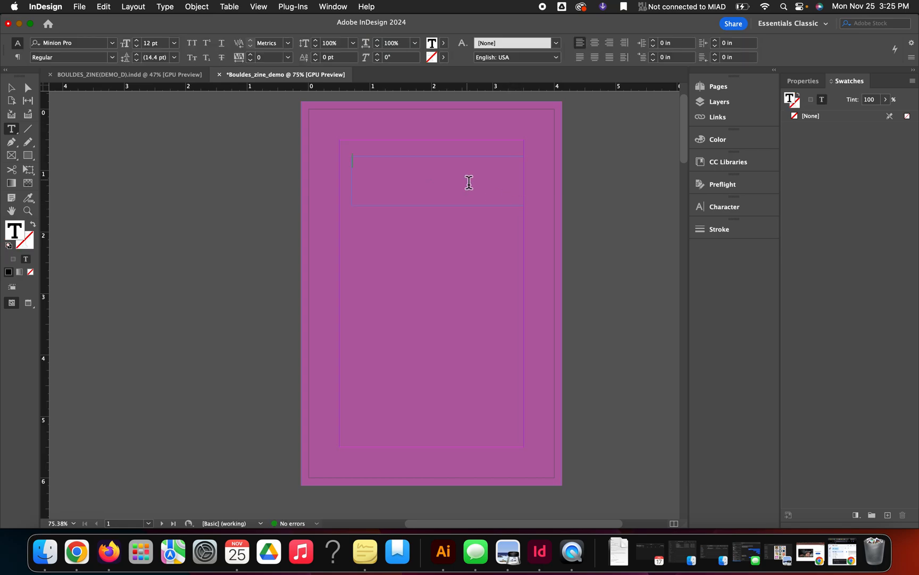
pyautogui.click(112, 43)
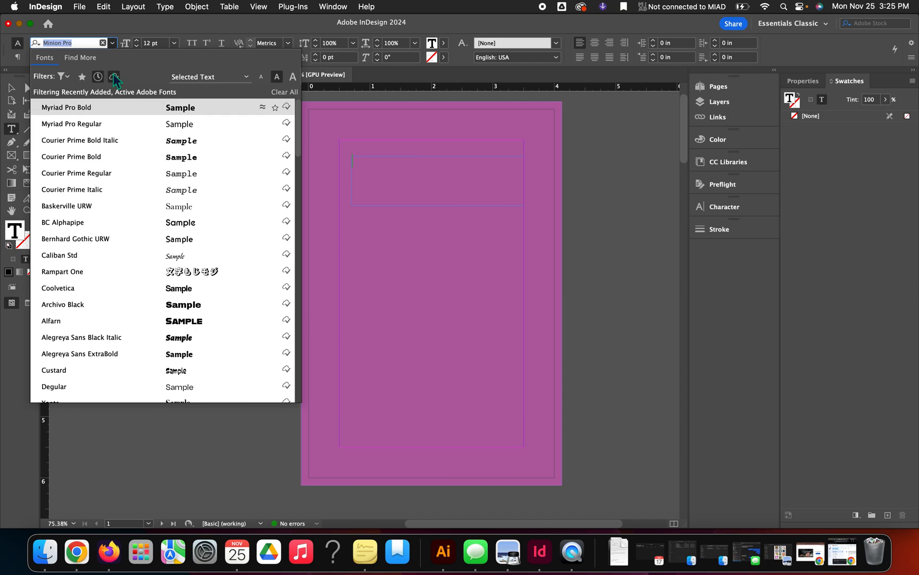
pyautogui.click(126, 157)
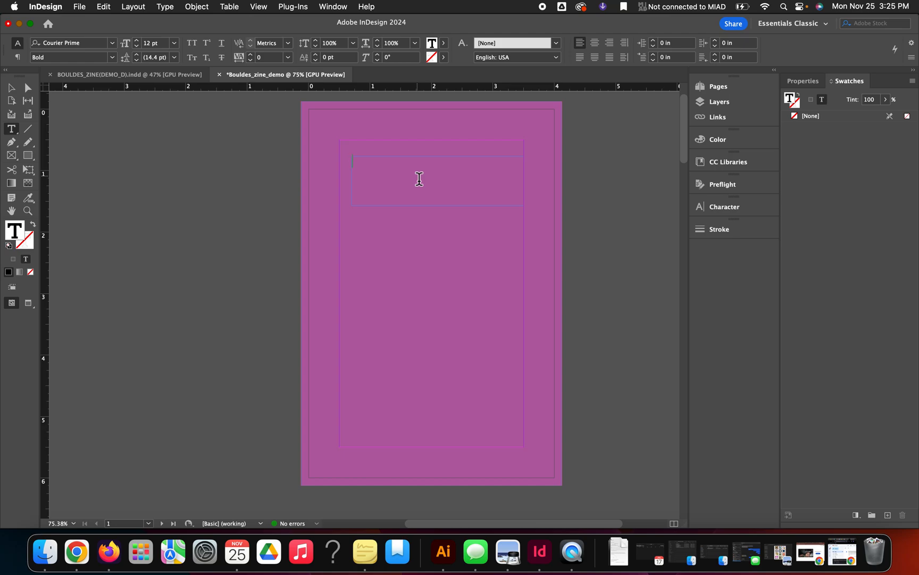
pyautogui.write('THE ADVENTURE')
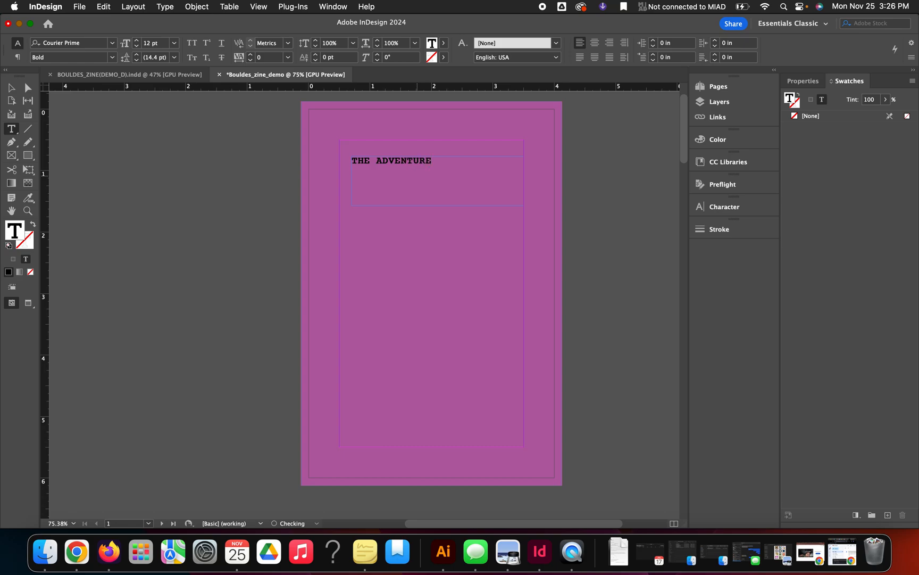
pyautogui.write('S OF A D2D STUDENT')
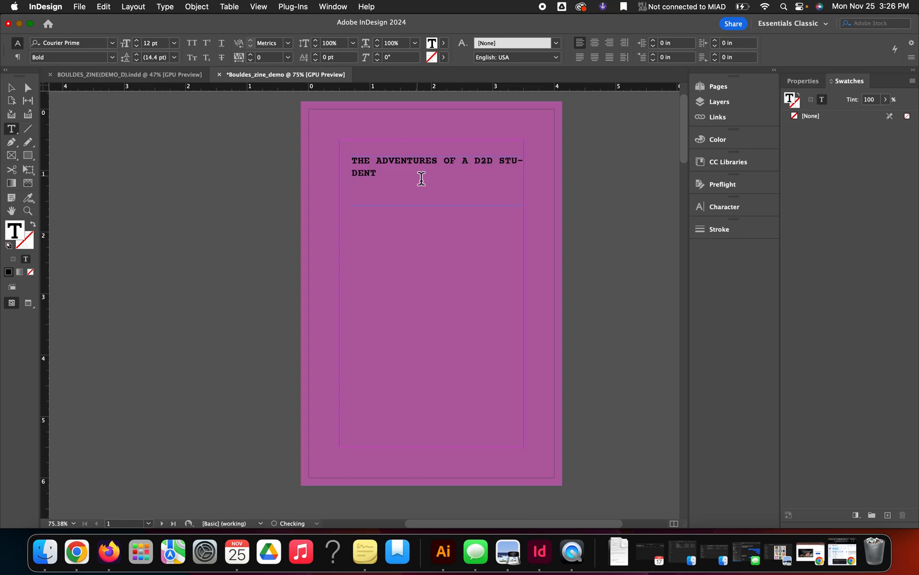
# Try All Caps, Superscript, Underline, Small Caps, Subscript and Strikethrough on the whole title text, and undo these styles
pyautogui.click(369, 173)
pyautogui.tripleClick(369, 174)
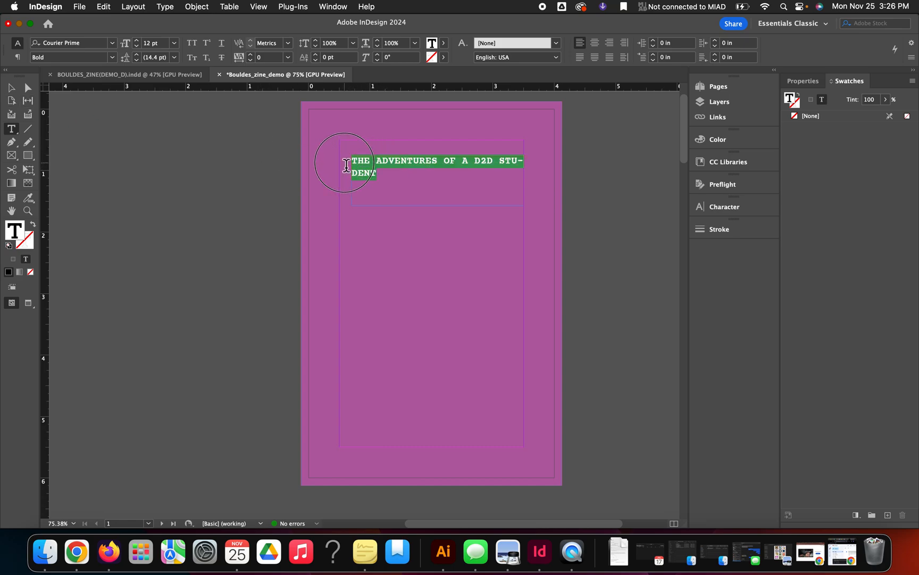
pyautogui.click(194, 45)
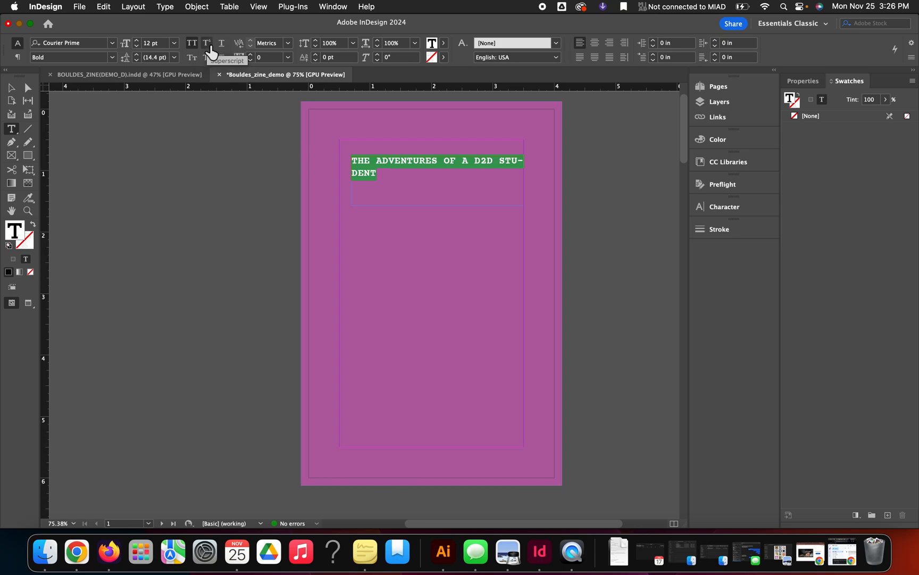
pyautogui.click(208, 45)
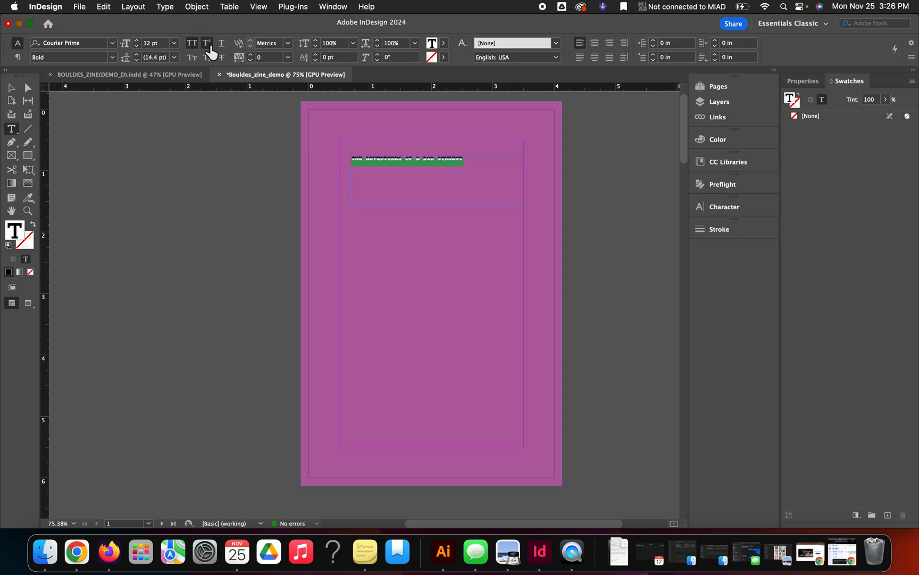
pyautogui.click(222, 43)
pyautogui.click(195, 61)
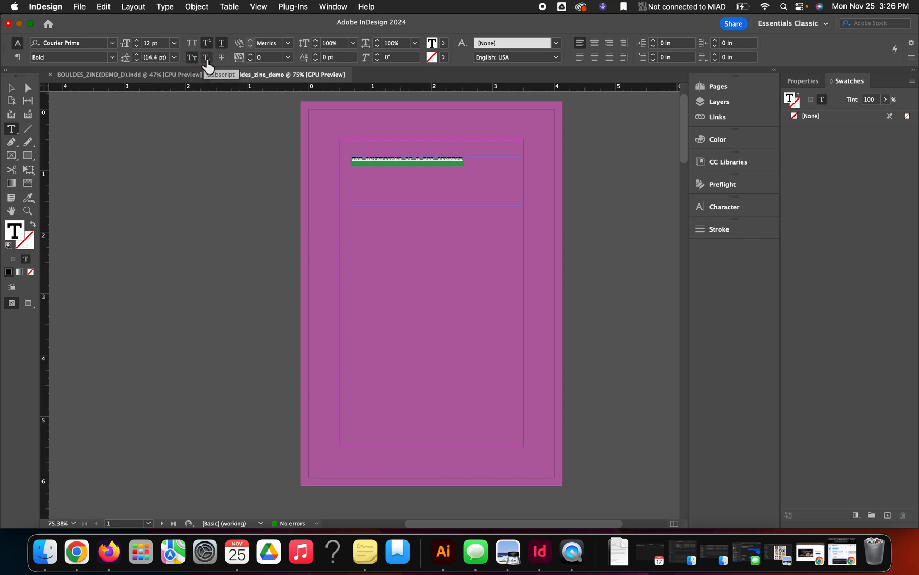
pyautogui.click(206, 60)
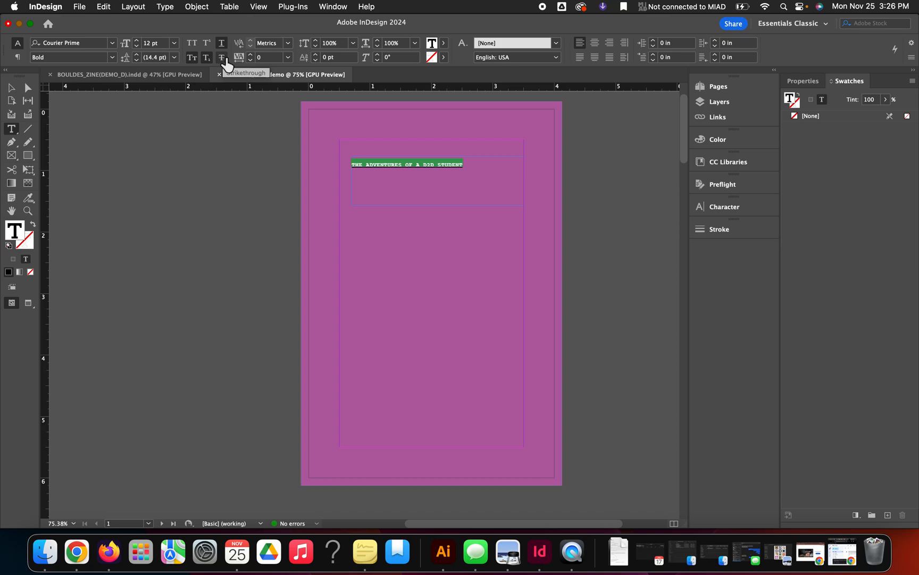
pyautogui.click(223, 59)
pyautogui.press('super+z')
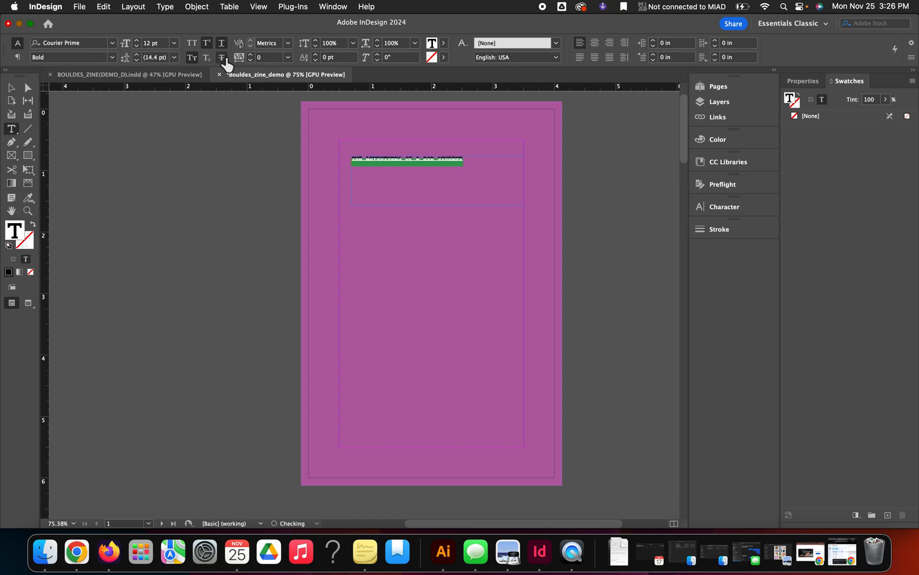
pyautogui.press('super+z')
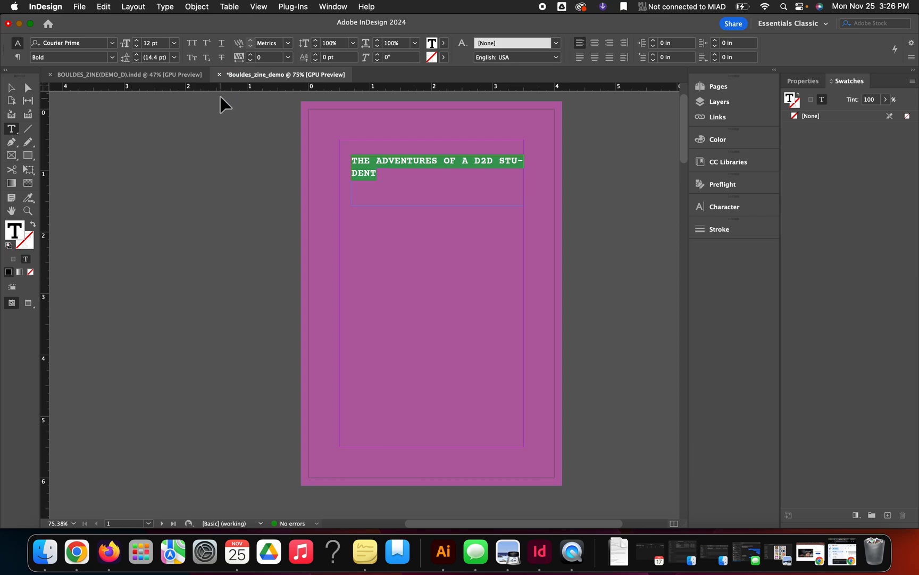
# Center-align the title text and set its font size to 20 pt
pyautogui.click(595, 43)
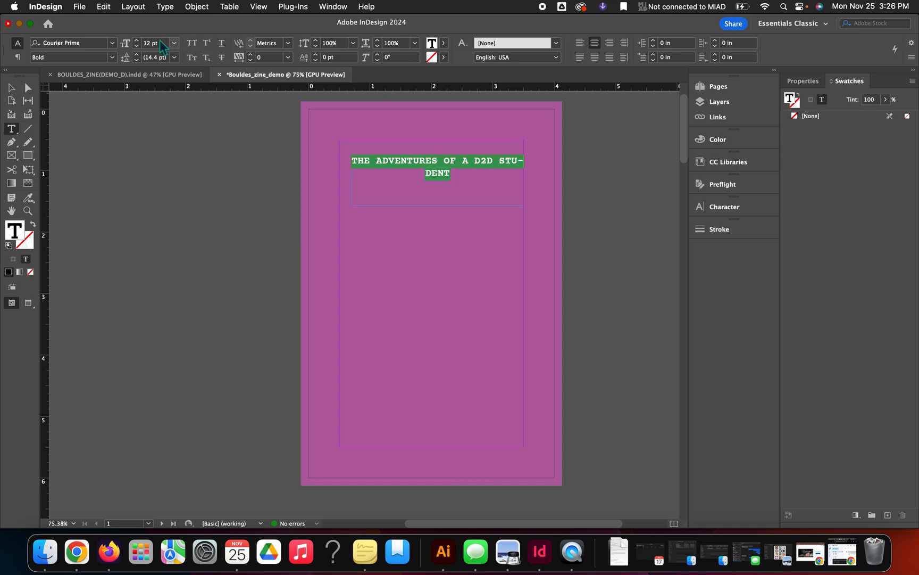
pyautogui.click(136, 41)
pyautogui.click(137, 40)
pyautogui.click(137, 41)
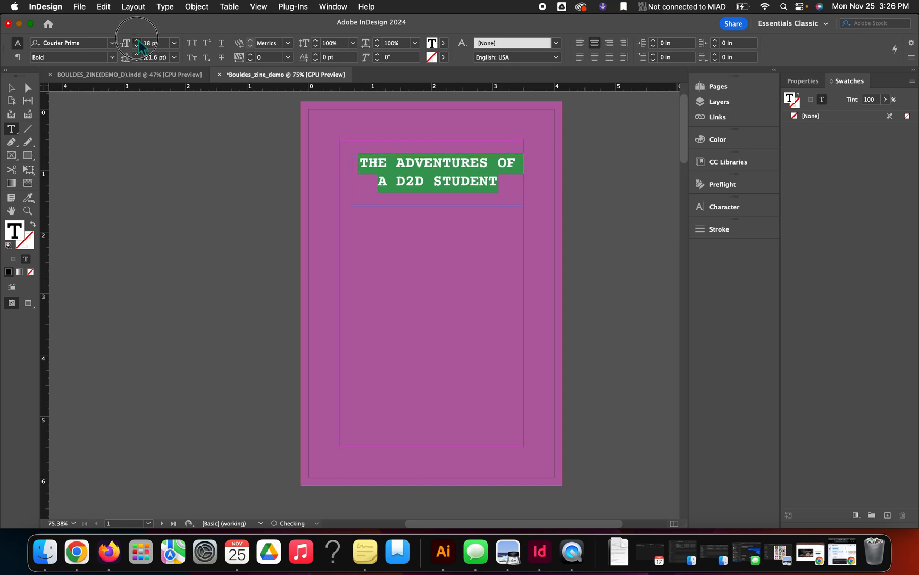
pyautogui.click(137, 40)
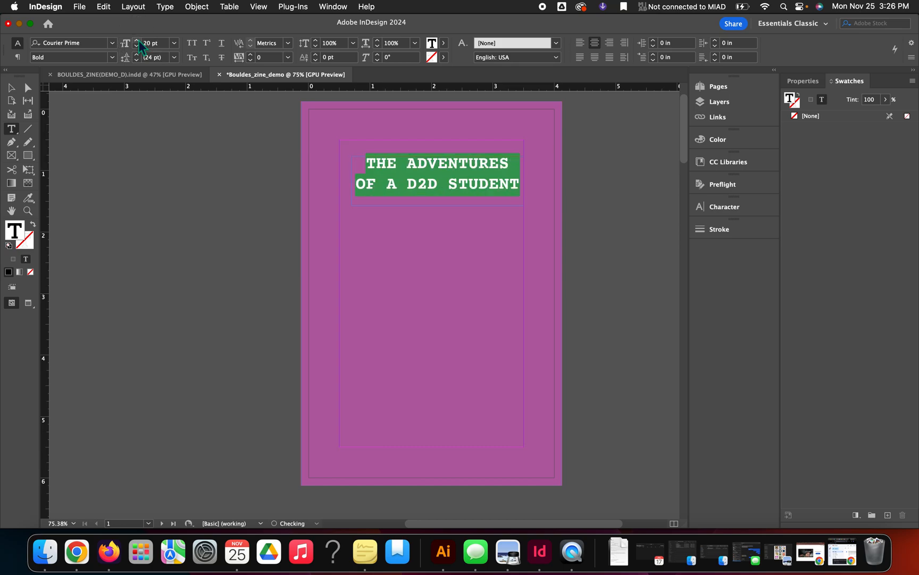
# Set the title text's tracking to 140
pyautogui.click(251, 55)
pyautogui.click(250, 55)
pyautogui.click(250, 54)
pyautogui.click(250, 55)
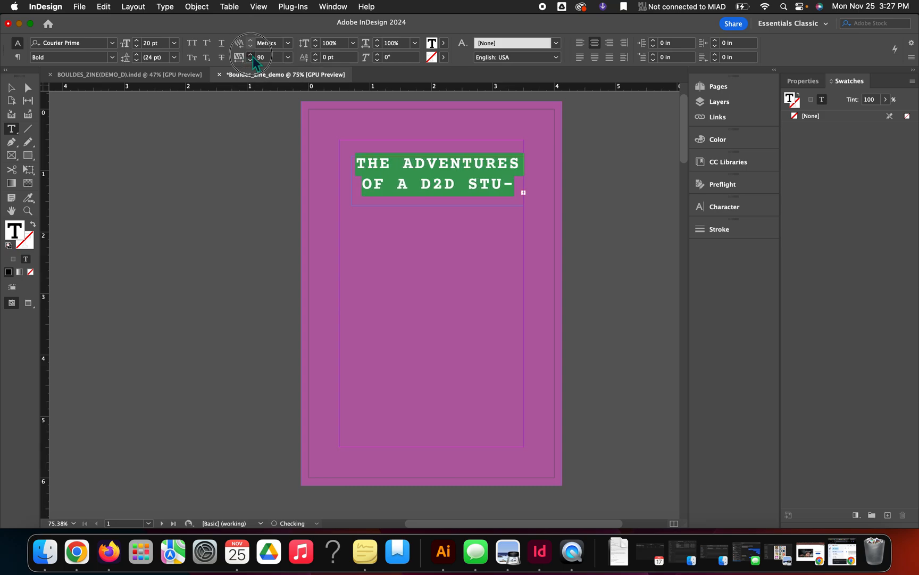
pyautogui.click(252, 55)
pyautogui.click(252, 56)
pyautogui.click(252, 55)
pyautogui.click(251, 55)
pyautogui.click(252, 55)
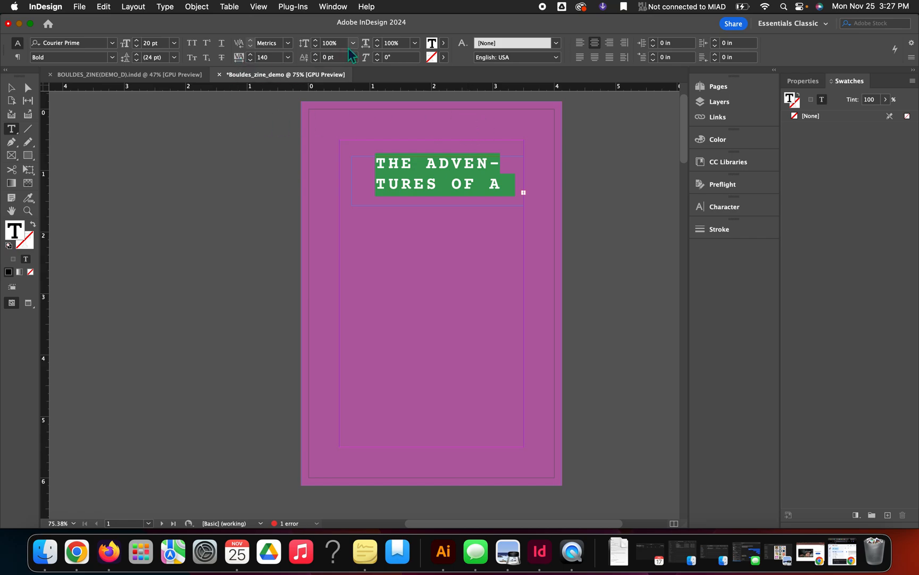
# Try baseline shifts on the title text from 1 pt down past -21 pt, and reset the shift to 0 pt
pyautogui.click(317, 55)
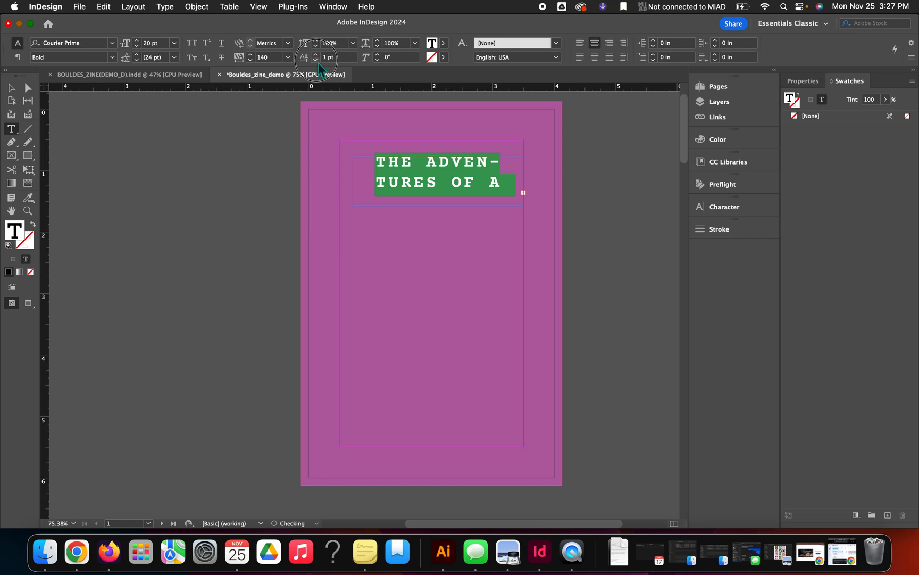
pyautogui.click(318, 62)
pyautogui.click(318, 62)
pyautogui.click(318, 62)
pyautogui.click(318, 62)
pyautogui.click(318, 62)
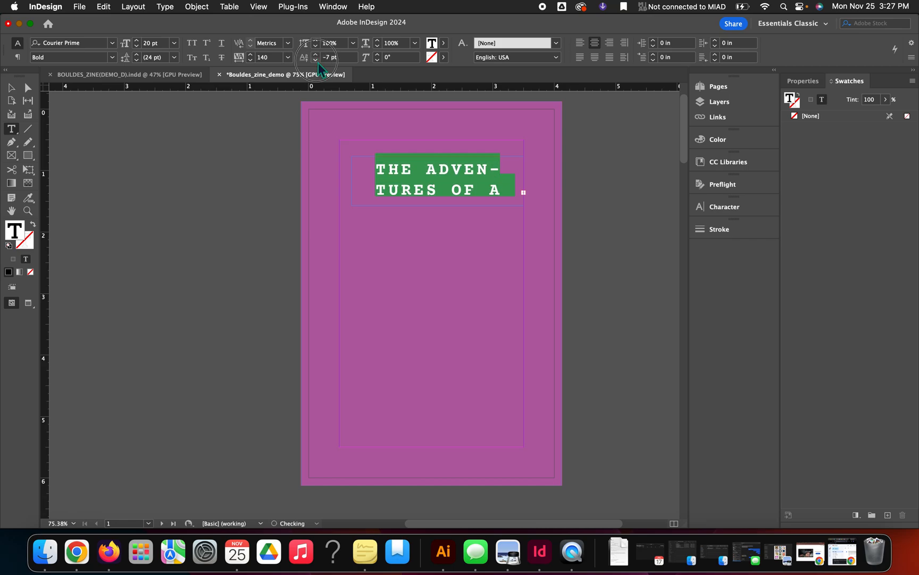
pyautogui.click(318, 62)
pyautogui.click(318, 62)
pyautogui.click(318, 62)
pyautogui.click(319, 63)
pyautogui.click(318, 62)
pyautogui.click(319, 62)
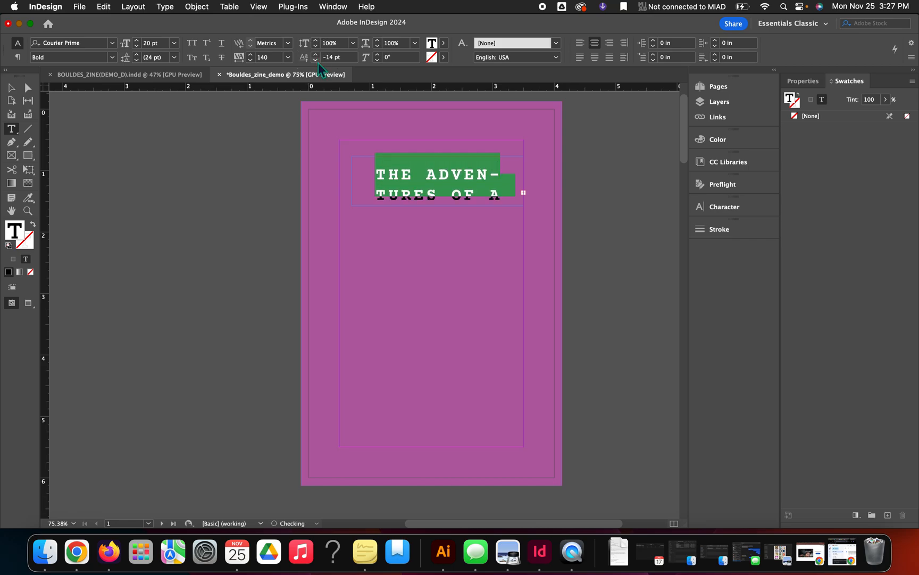
pyautogui.click(319, 62)
pyautogui.click(318, 62)
pyautogui.click(318, 62)
pyautogui.click(318, 62)
pyautogui.click(318, 62)
pyautogui.click(318, 62)
pyautogui.click(316, 61)
pyautogui.click(316, 60)
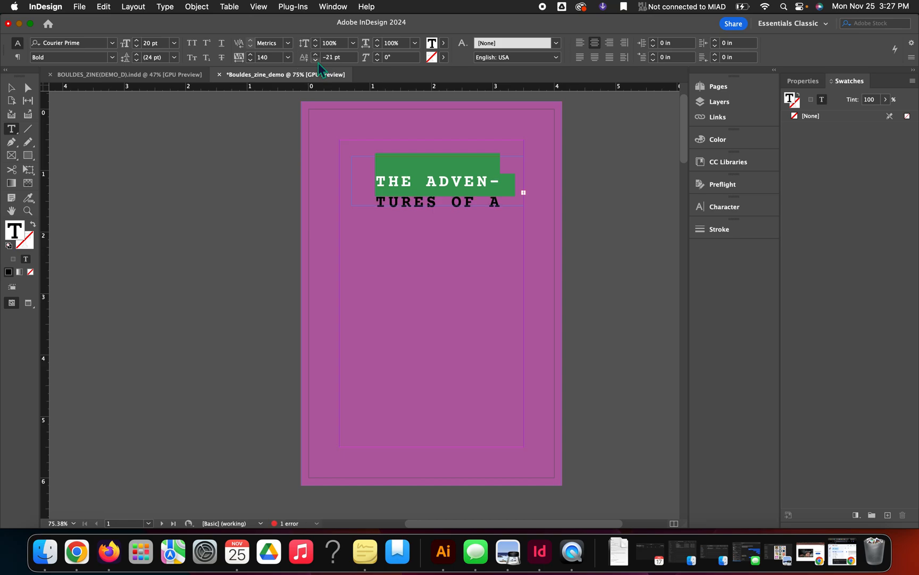
pyautogui.click(316, 60)
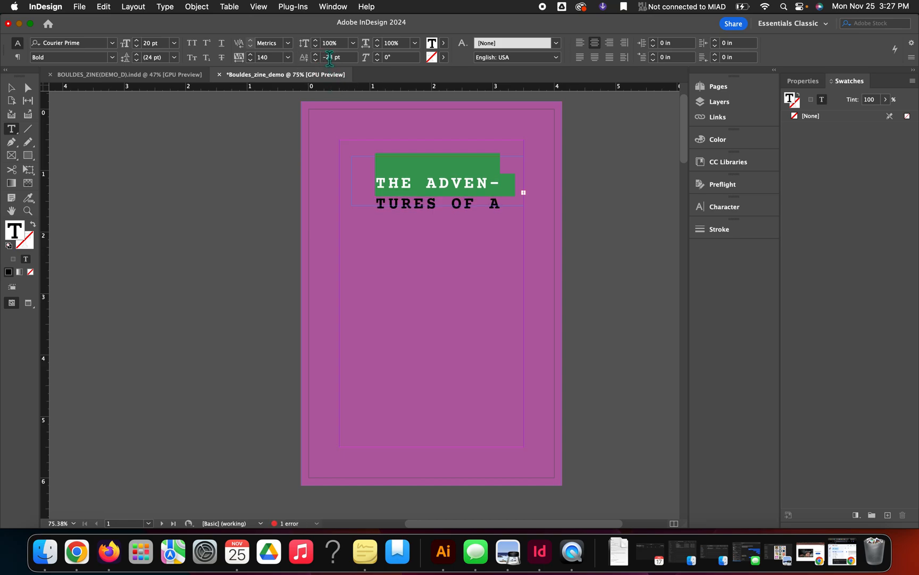
pyautogui.click(330, 57)
pyautogui.write('0')
pyautogui.press('Return')
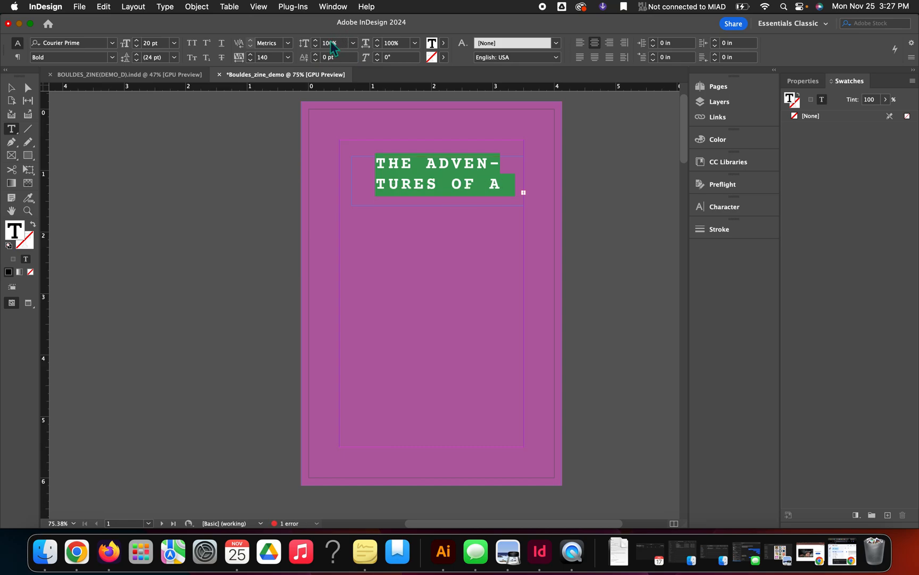
# Stretch the title text vertically to a vertical scale of 164%
pyautogui.click(318, 43)
pyautogui.click(318, 42)
pyautogui.click(319, 43)
pyautogui.click(318, 43)
pyautogui.click(318, 43)
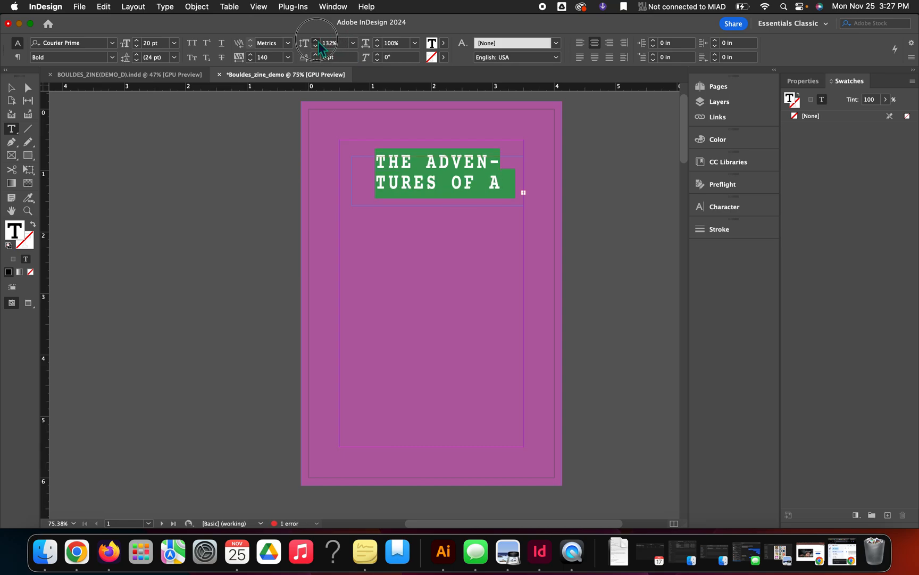
pyautogui.click(316, 41)
pyautogui.click(316, 41)
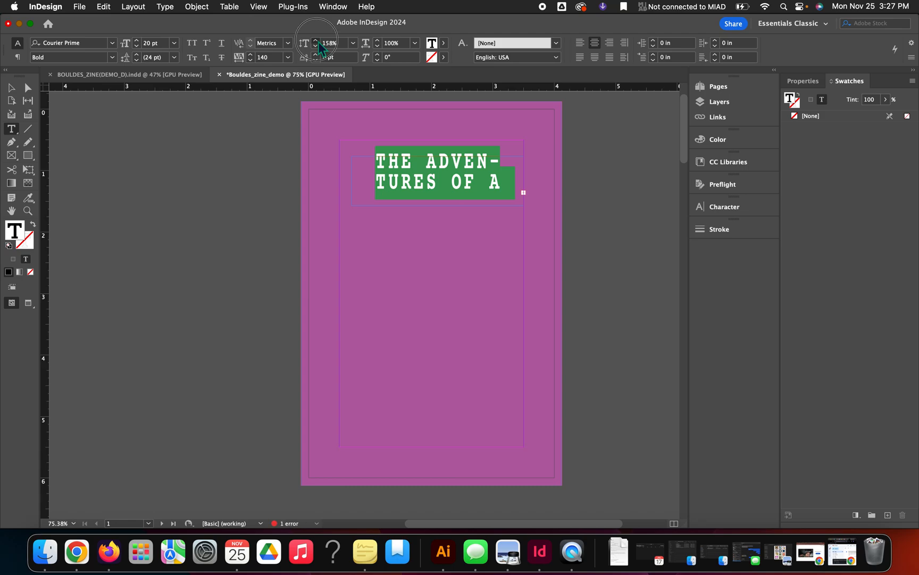
pyautogui.click(316, 41)
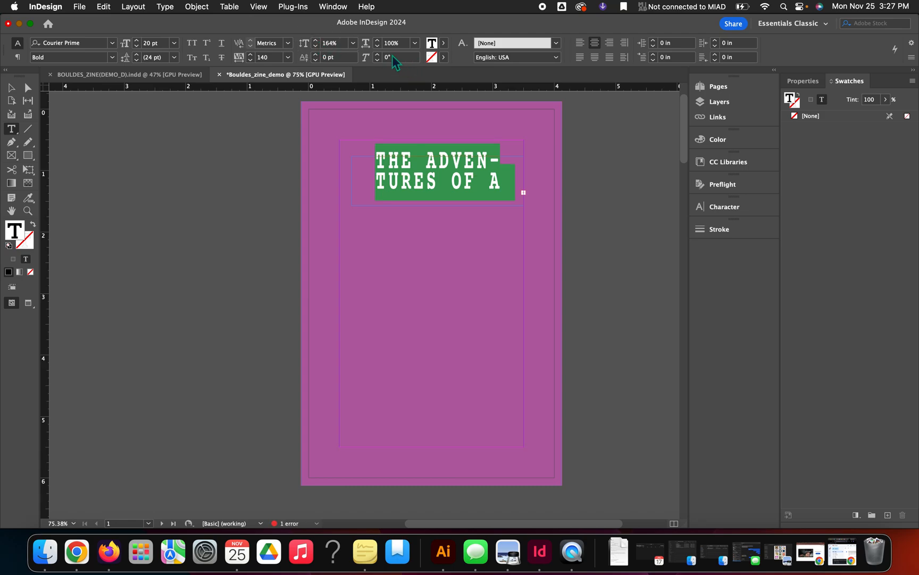
# Widen the title text to a horizontal scale of 116%
pyautogui.click(377, 42)
pyautogui.click(377, 41)
pyautogui.click(377, 41)
pyautogui.click(378, 41)
pyautogui.click(377, 41)
pyautogui.click(377, 41)
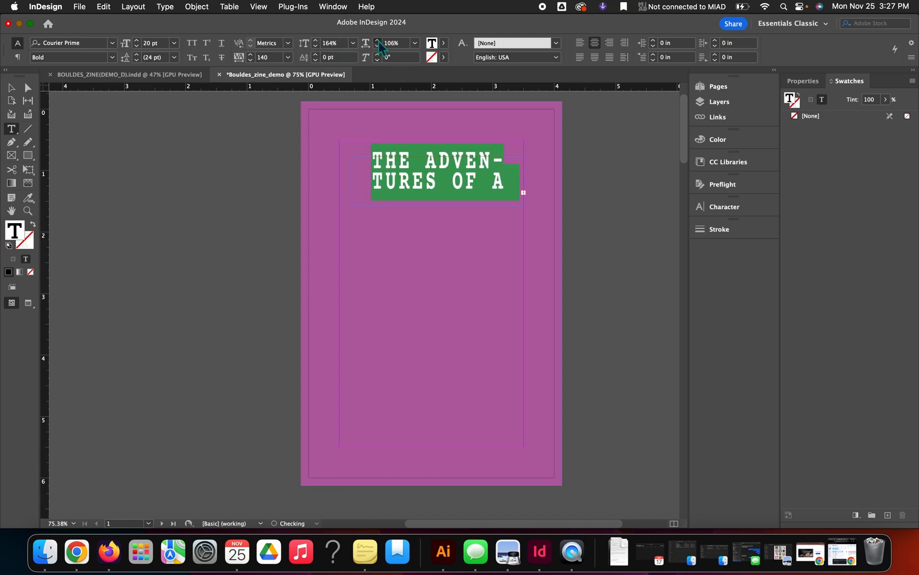
pyautogui.click(377, 42)
pyautogui.click(377, 41)
pyautogui.click(377, 41)
pyautogui.click(377, 41)
pyautogui.click(378, 41)
pyautogui.click(378, 41)
pyautogui.click(378, 41)
pyautogui.click(378, 41)
pyautogui.click(378, 41)
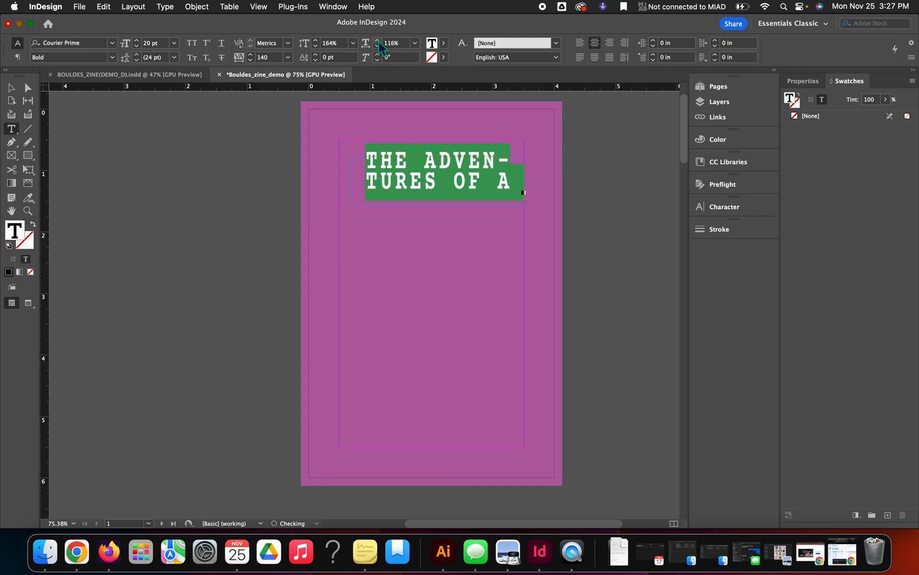
# Try strong skew angles on the title text and settle on a slant of 9°
pyautogui.click(377, 55)
pyautogui.click(378, 54)
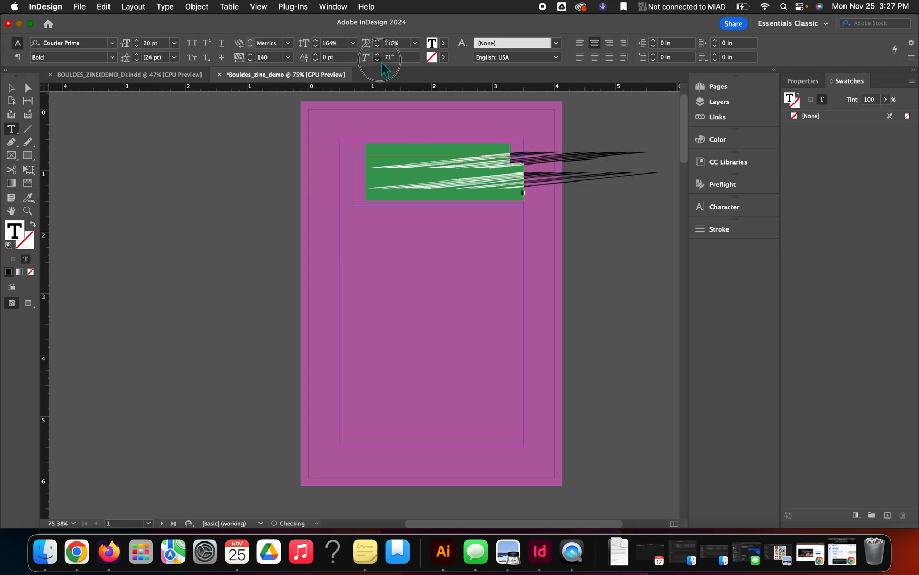
pyautogui.click(379, 60)
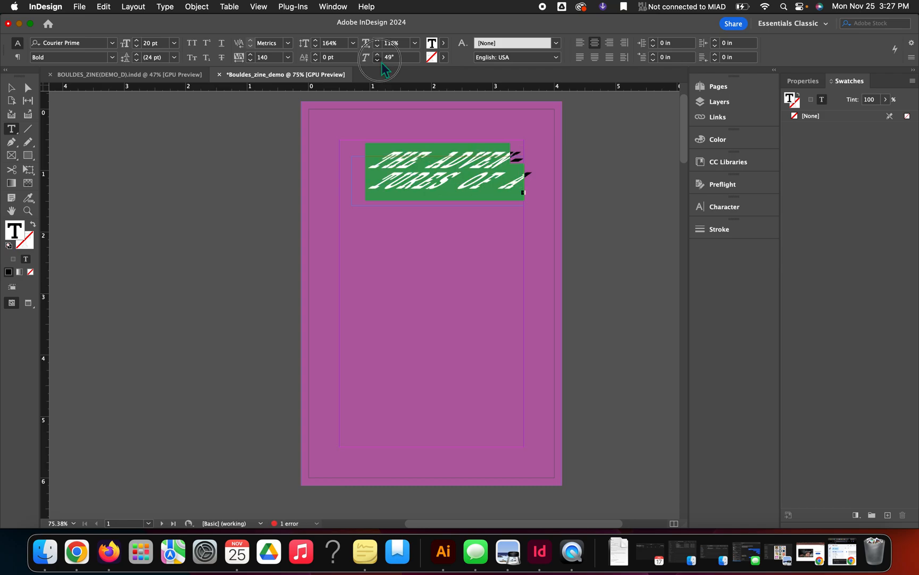
pyautogui.click(382, 61)
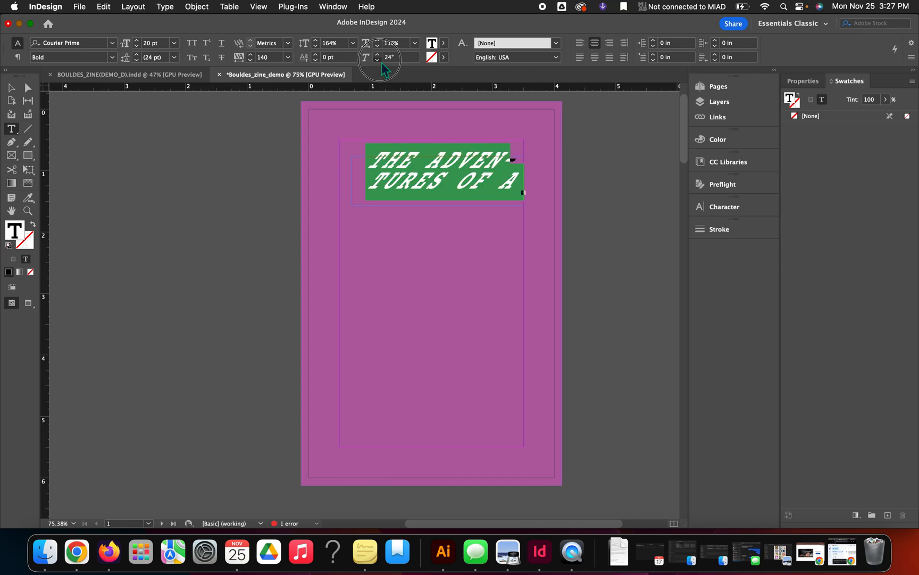
pyautogui.click(381, 62)
pyautogui.click(381, 61)
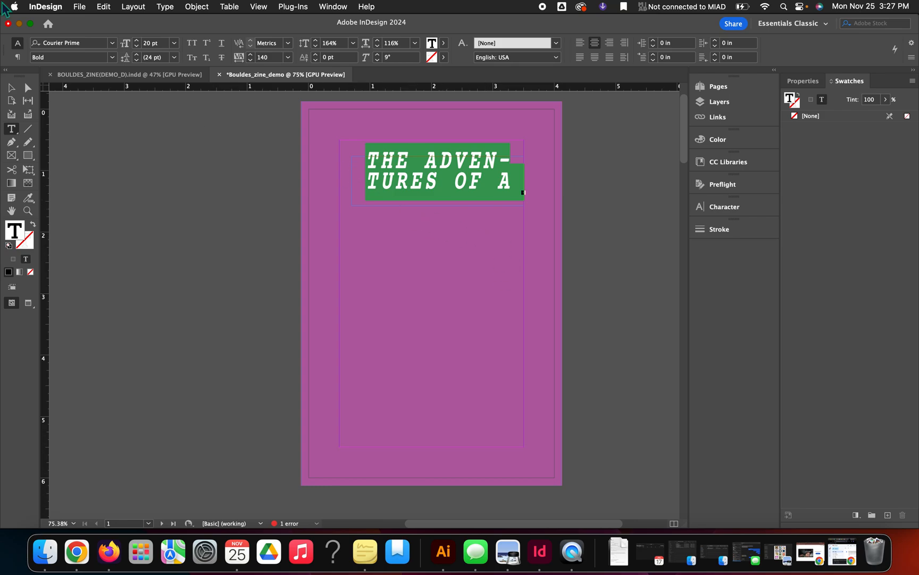
# Move the title's text frame to about X 0.5 in, Y 0.75 in on page 1
pyautogui.click(10, 87)
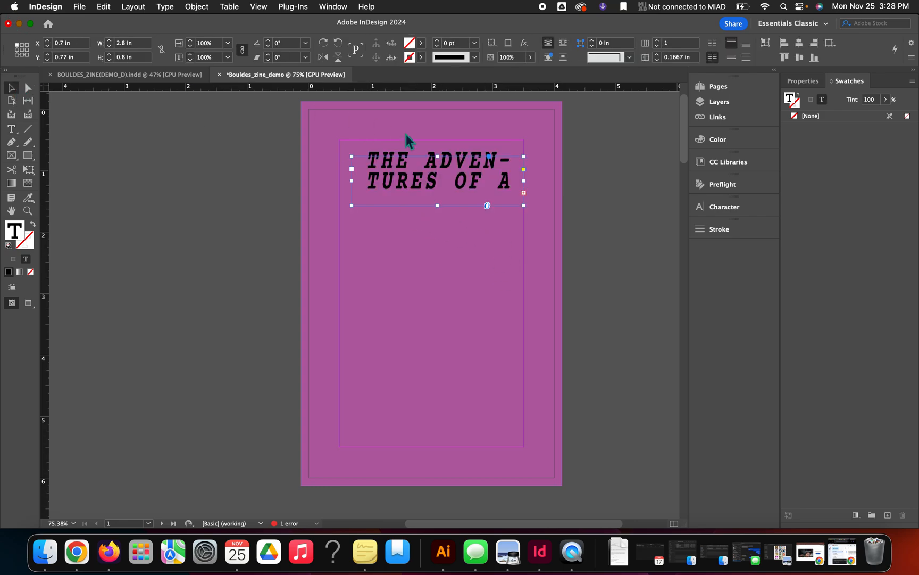
pyautogui.click(461, 221)
pyautogui.moveTo(470, 178); pyautogui.dragTo(459, 173)
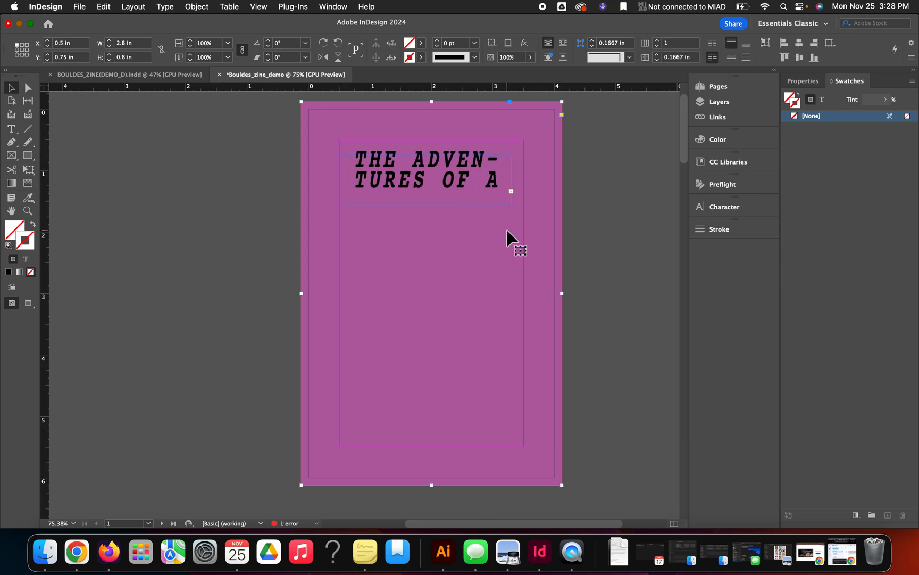
# Examine the title frame's overflow marker up close and expand the text error in Preflight down to the affected text frame
pyautogui.click(498, 189)
pyautogui.scroll(10, 499, 188)
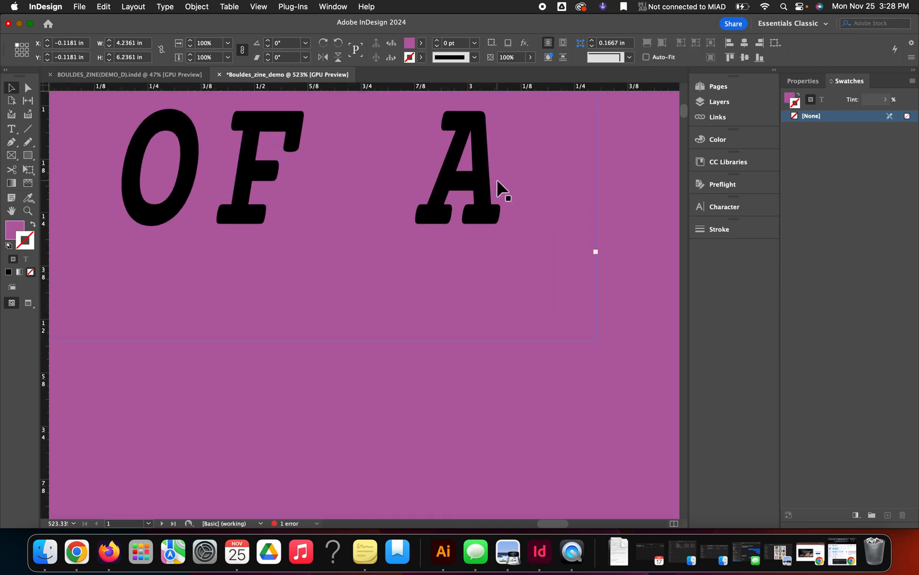
pyautogui.hscroll(10, 498, 188)
pyautogui.scroll(4, 499, 189)
pyautogui.scroll(-5, 507, 249)
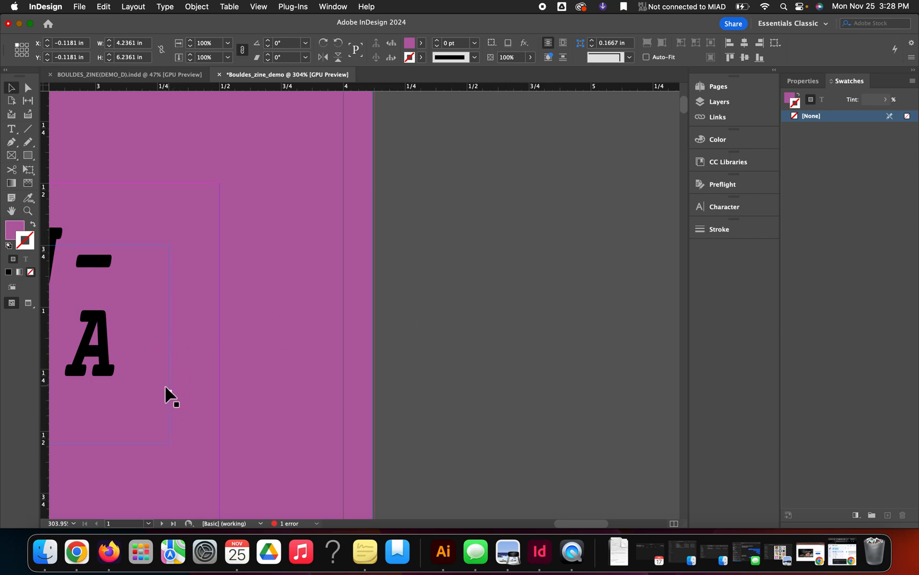
pyautogui.click(318, 524)
pyautogui.click(370, 479)
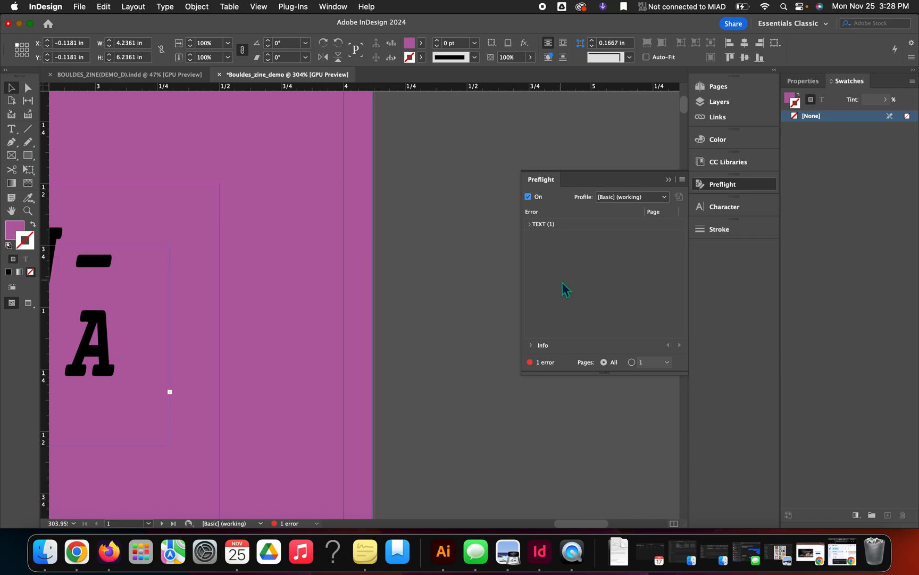
pyautogui.click(537, 225)
pyautogui.click(532, 226)
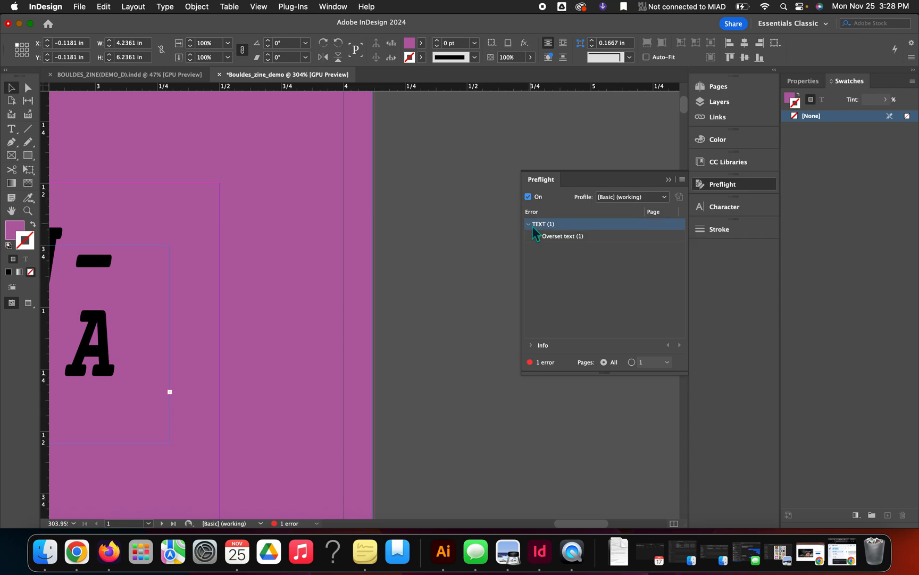
pyautogui.click(546, 238)
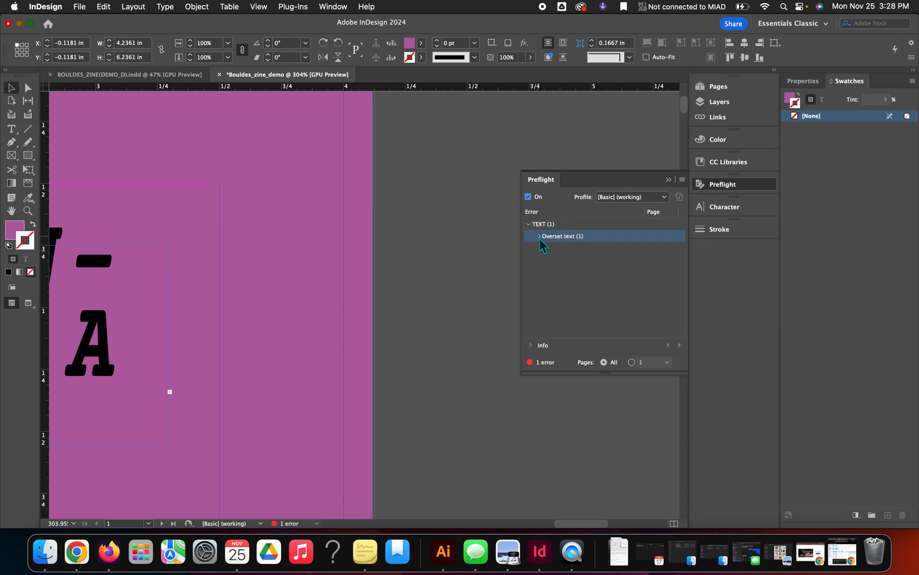
pyautogui.click(540, 237)
pyautogui.hscroll(-15, 382, 245)
pyautogui.scroll(-3, 382, 244)
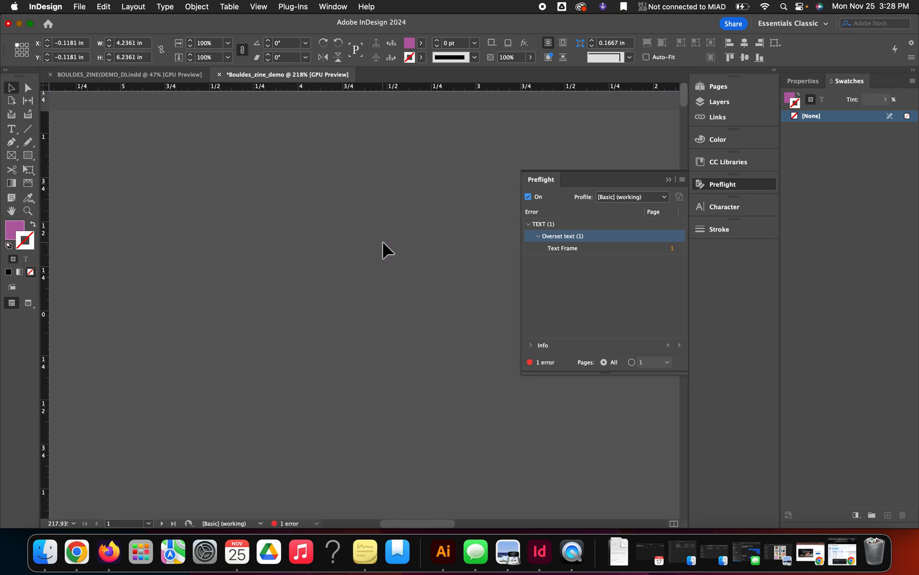
# Try to pick up the title's overset text and place it in a new frame below the title
pyautogui.scroll(-6, 382, 245)
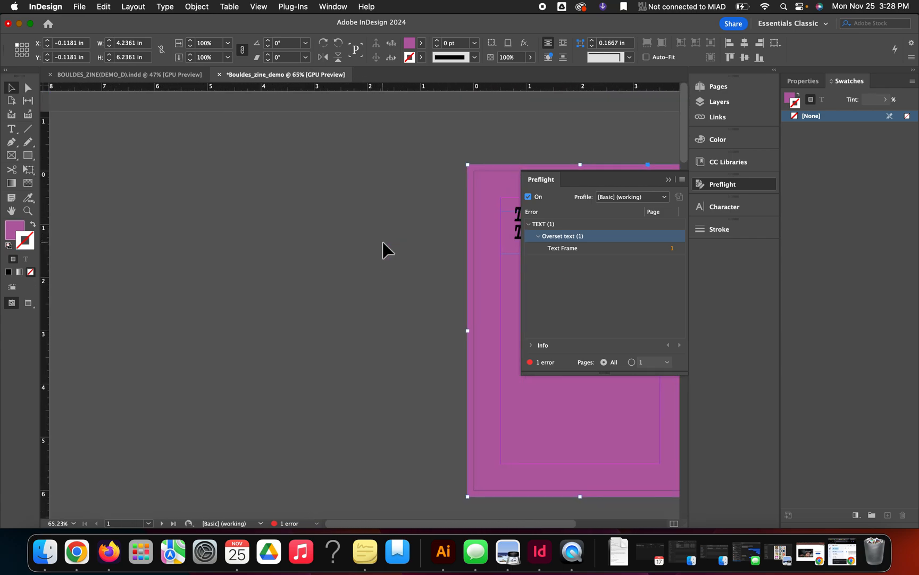
pyautogui.hscroll(10, 382, 242)
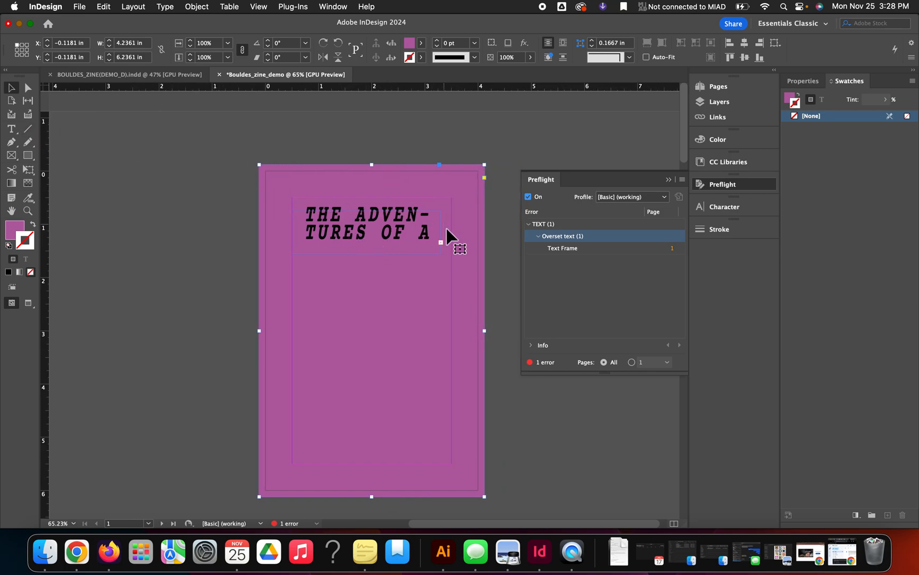
pyautogui.click(441, 242)
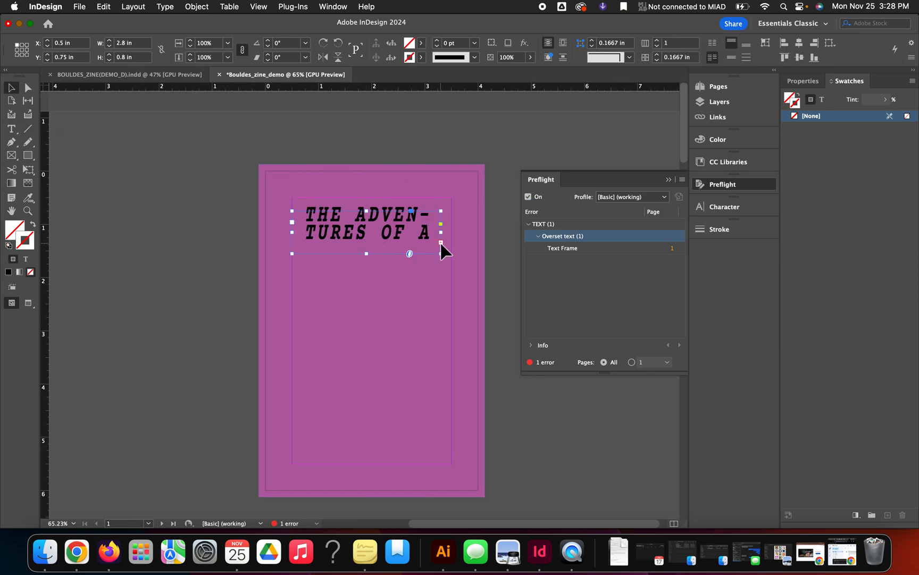
pyautogui.moveTo(300, 281); pyautogui.dragTo(324, 291)
pyautogui.press('super+z')
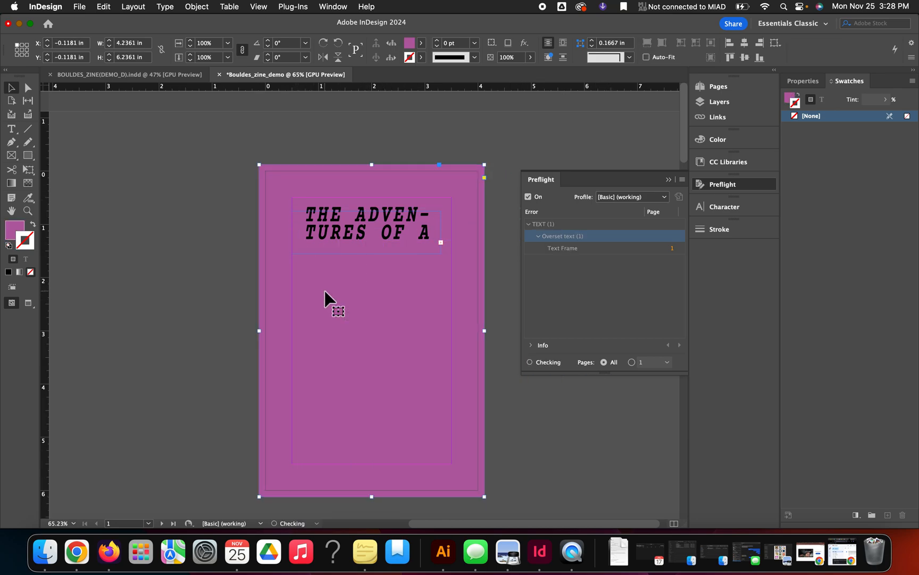
# Expand Layer 1 and lock the purple background rectangle
pyautogui.click(739, 104)
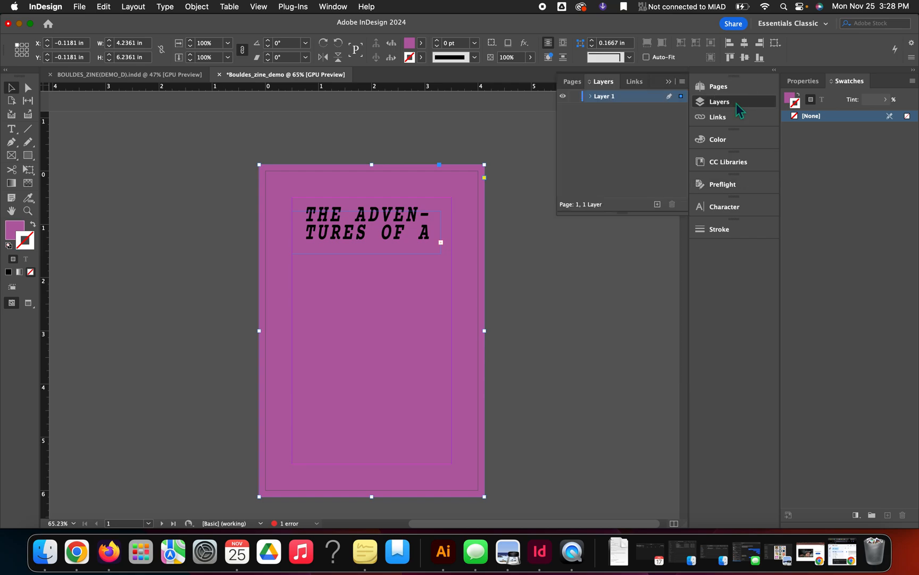
pyautogui.click(590, 96)
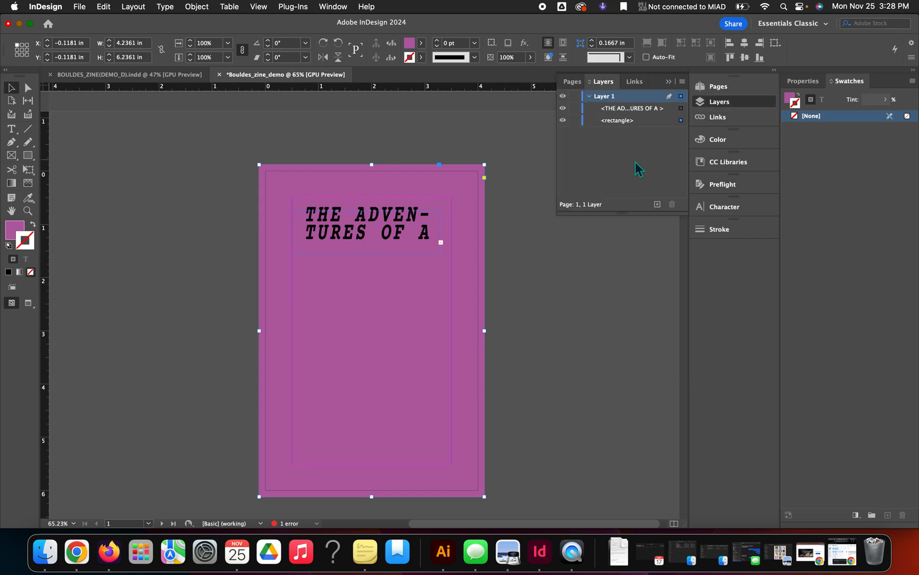
pyautogui.click(575, 121)
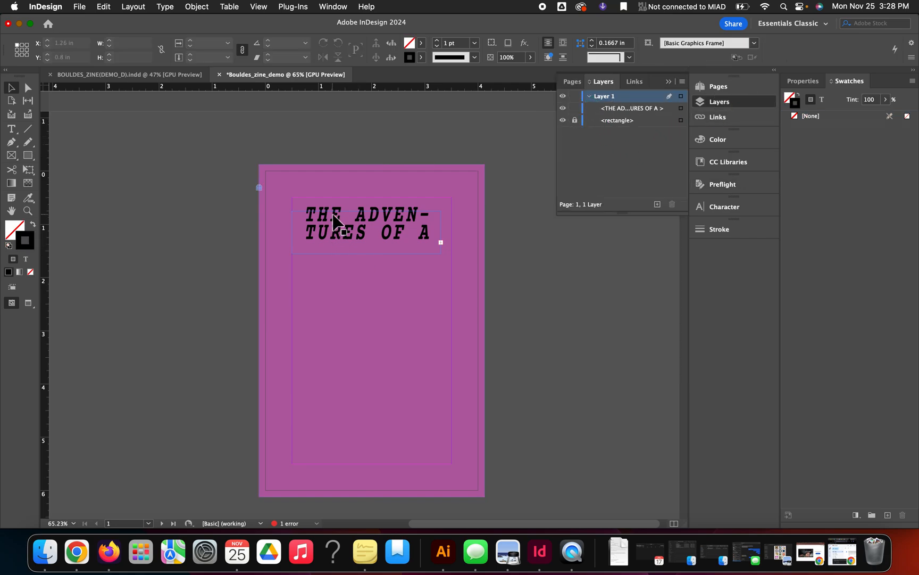
# Try threading the title's overset text into a new frame about 2.68 × 1.08 in below the title, and undo it
pyautogui.moveTo(439, 247)
pyautogui.mouseDown()
pyautogui.moveTo(437, 283)
pyautogui.moveTo(449, 241)
pyautogui.mouseUp()
pyautogui.click(446, 240)
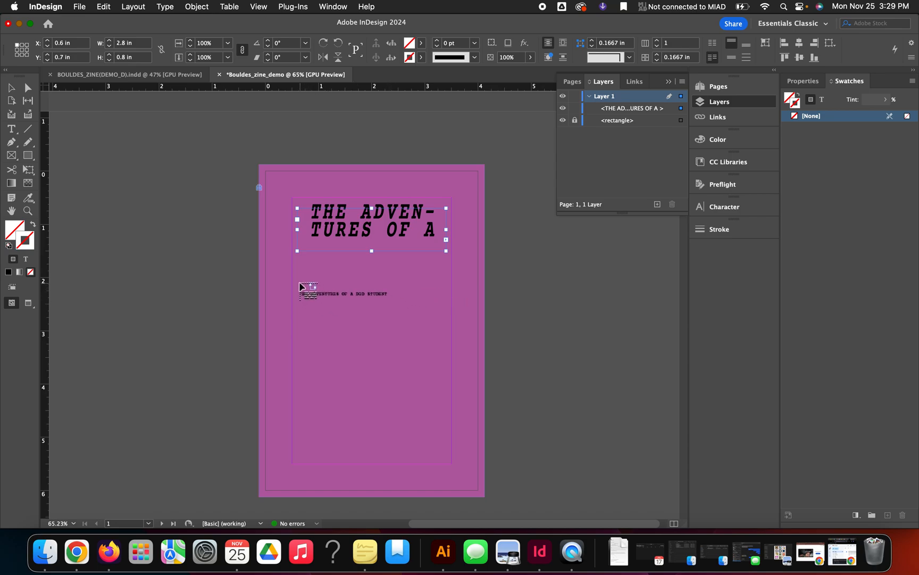
pyautogui.moveTo(303, 286); pyautogui.dragTo(314, 293)
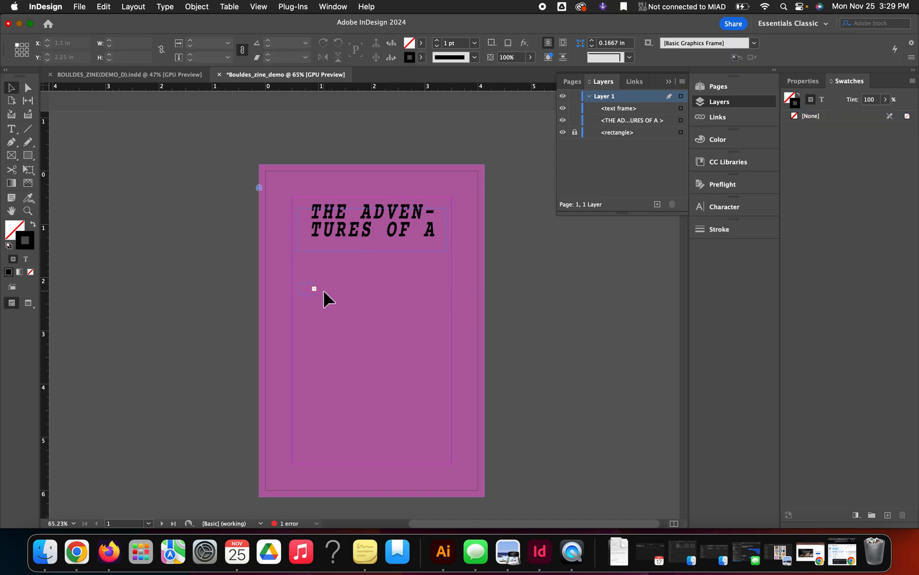
pyautogui.press('super+z')
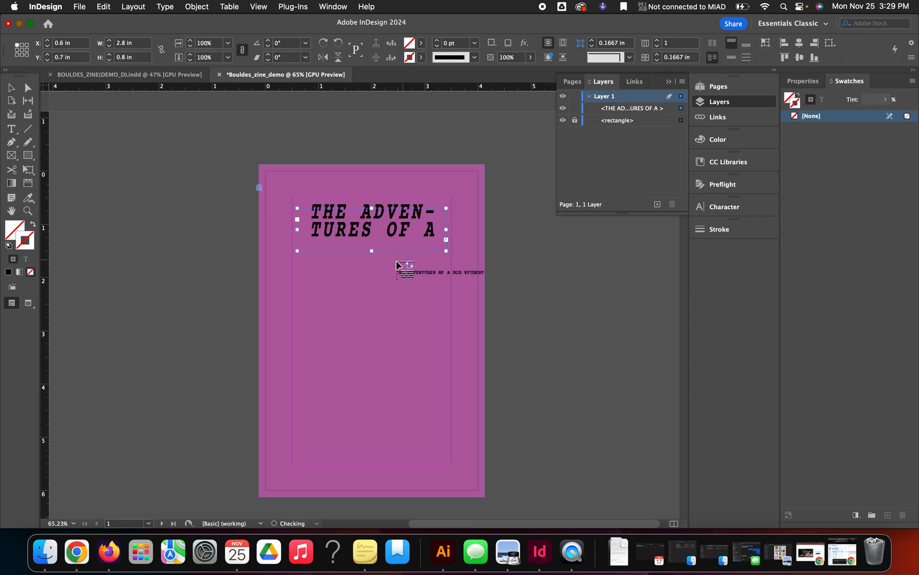
pyautogui.moveTo(303, 274); pyautogui.dragTo(446, 331)
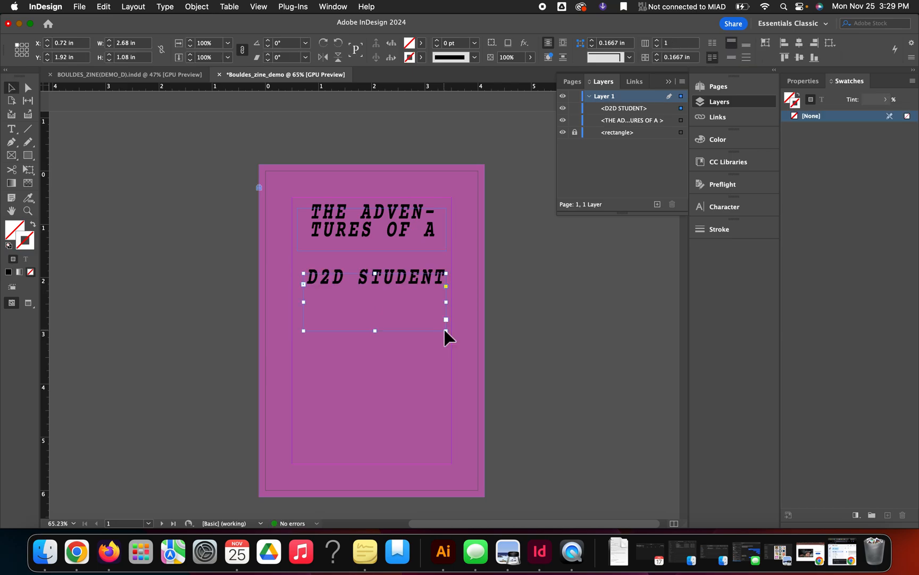
pyautogui.press('super+z')
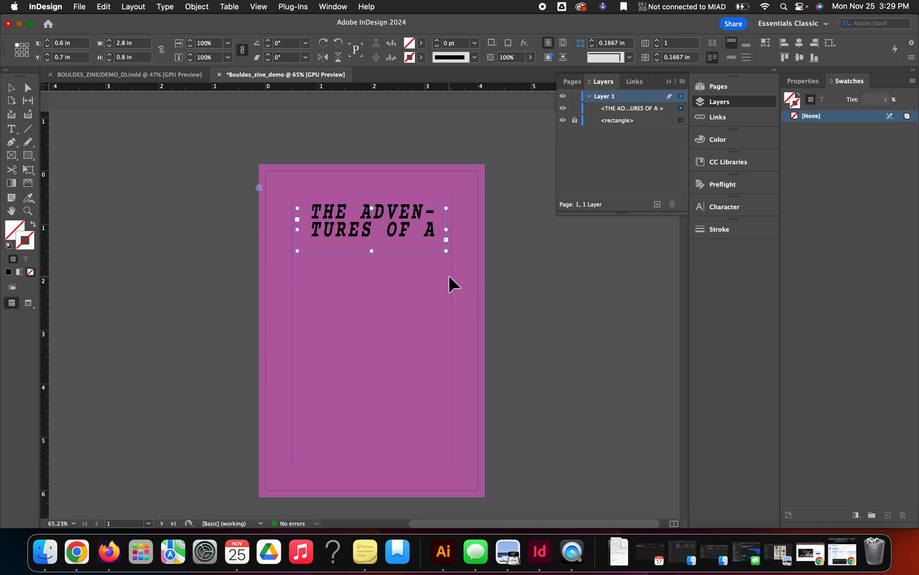
# Enlarge the title's text frame to about 3.64 × 1.38 in and set the whole title's font size to 13 pt
pyautogui.press('v')
pyautogui.moveTo(446, 251); pyautogui.dragTo(491, 281)
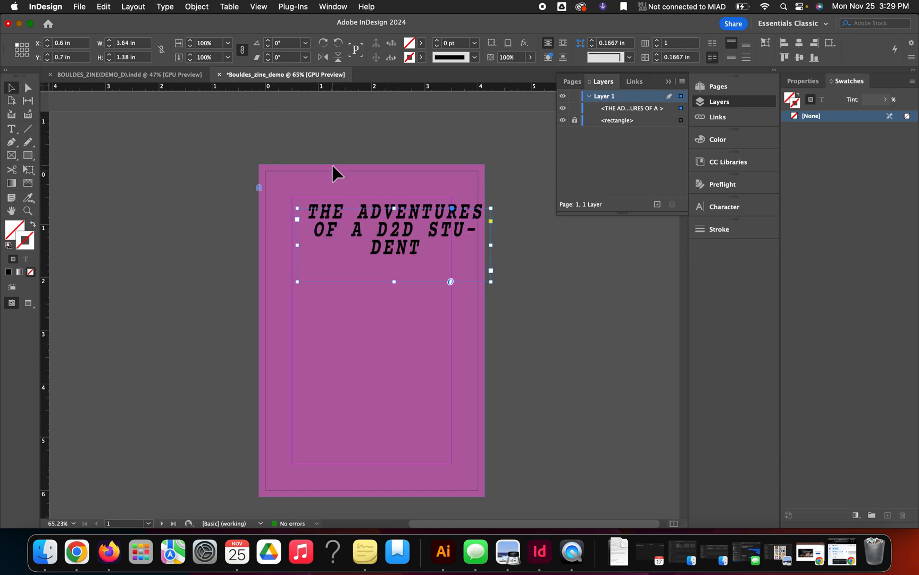
pyautogui.scroll(3, 332, 166)
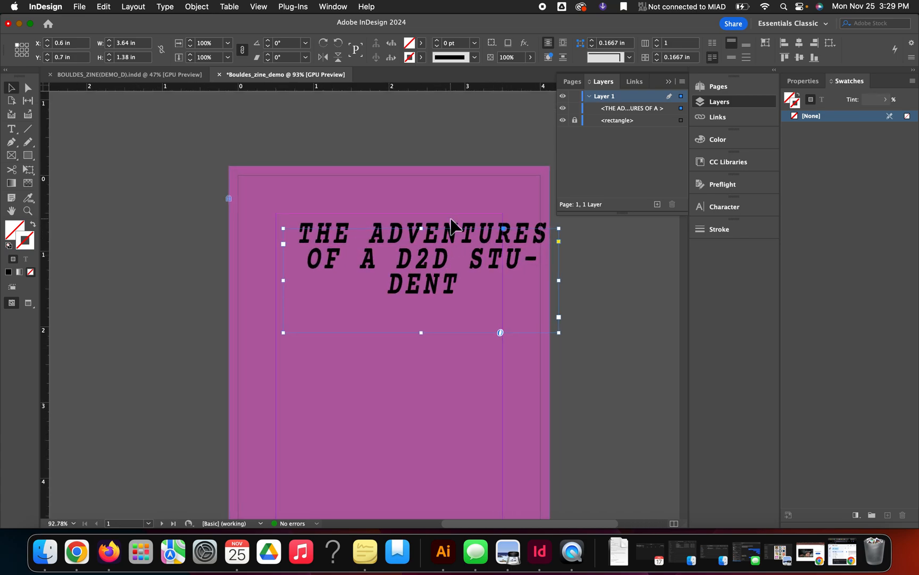
pyautogui.doubleClick(409, 251)
pyautogui.tripleClick(410, 251)
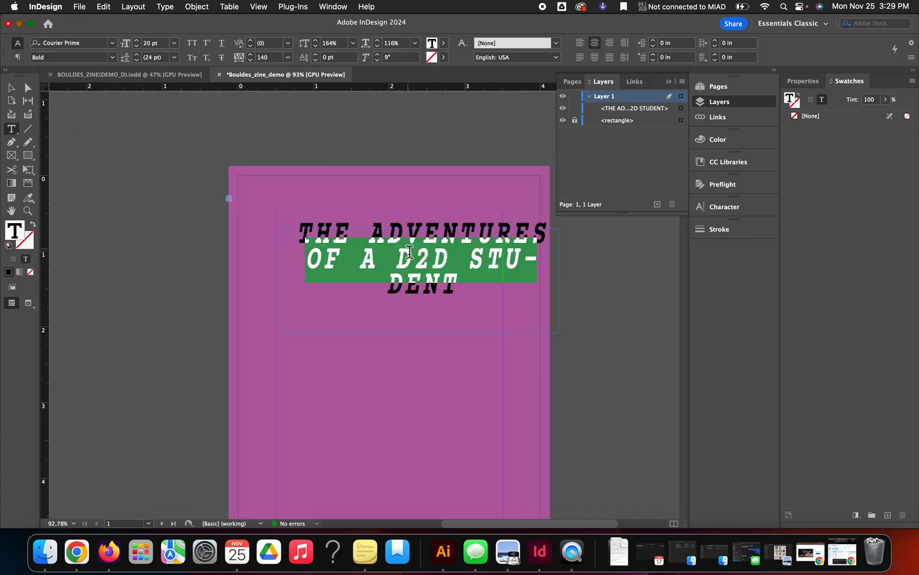
pyautogui.click(447, 282)
pyautogui.moveTo(457, 284); pyautogui.dragTo(266, 235)
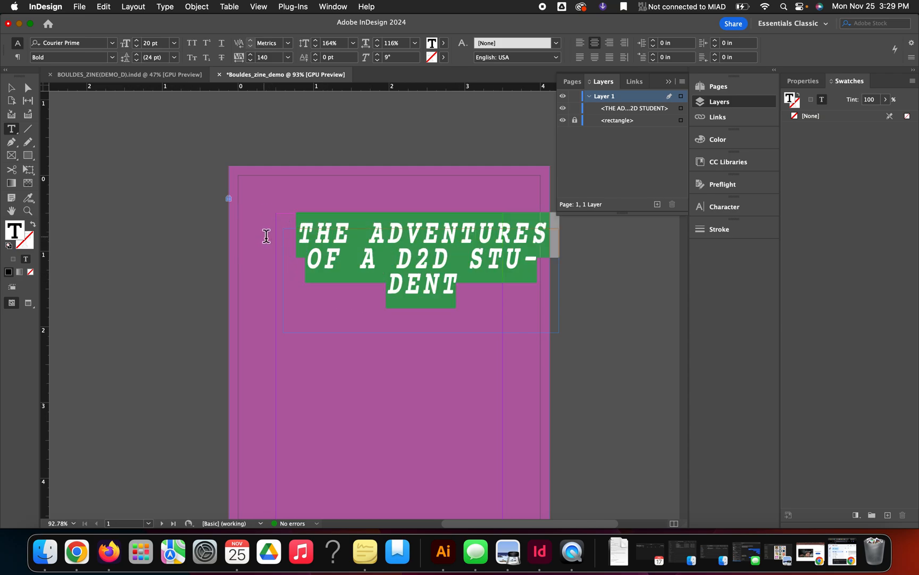
pyautogui.click(137, 46)
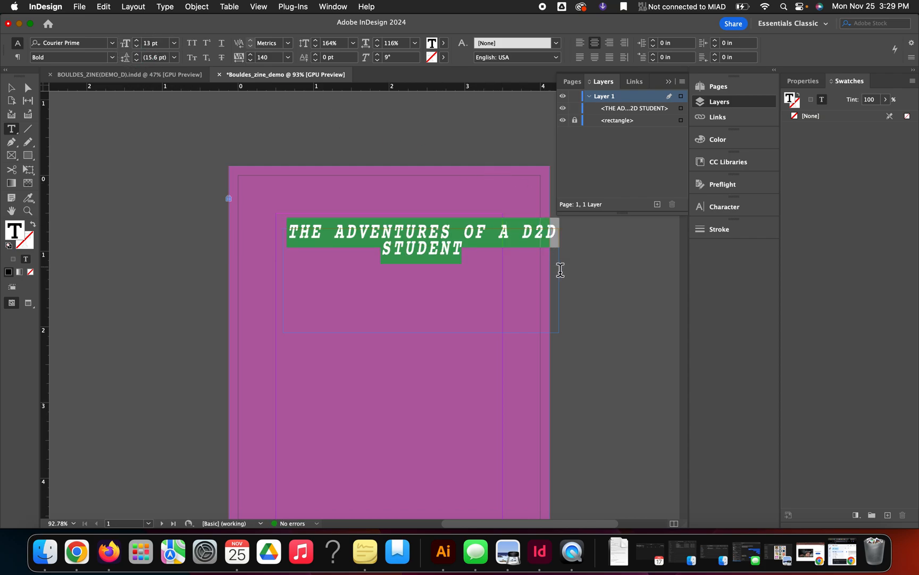
# Fit the title frame between the side margins at about 3 × 1.58 in, placed at about X 0.5 in, Y 0.64 in
pyautogui.click(12, 87)
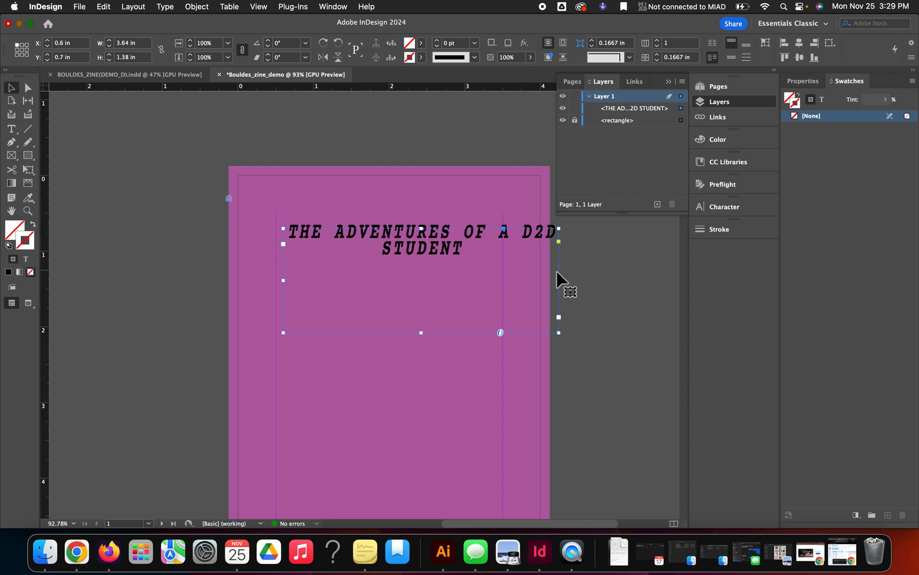
pyautogui.moveTo(558, 280); pyautogui.dragTo(503, 280)
pyautogui.moveTo(283, 228); pyautogui.dragTo(274, 212)
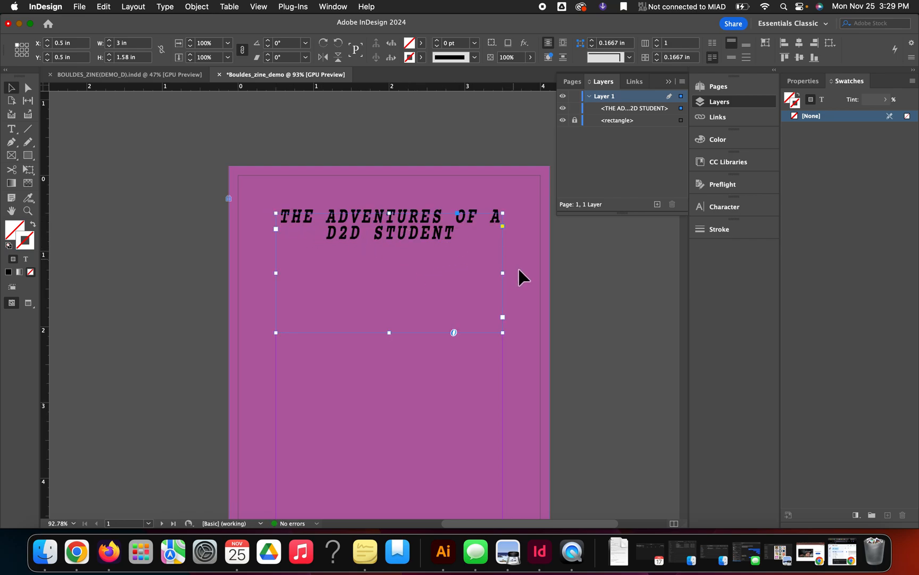
pyautogui.click(578, 289)
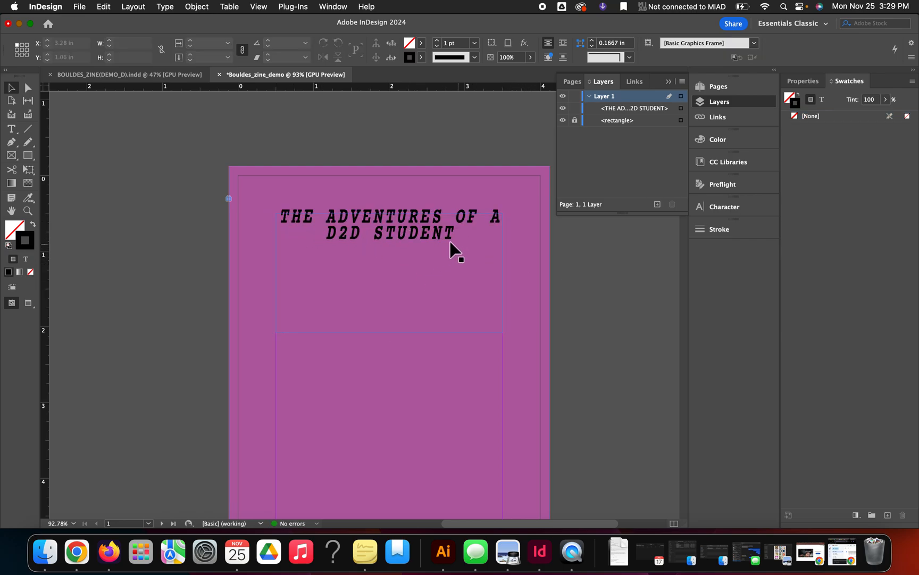
pyautogui.moveTo(426, 226); pyautogui.dragTo(418, 241)
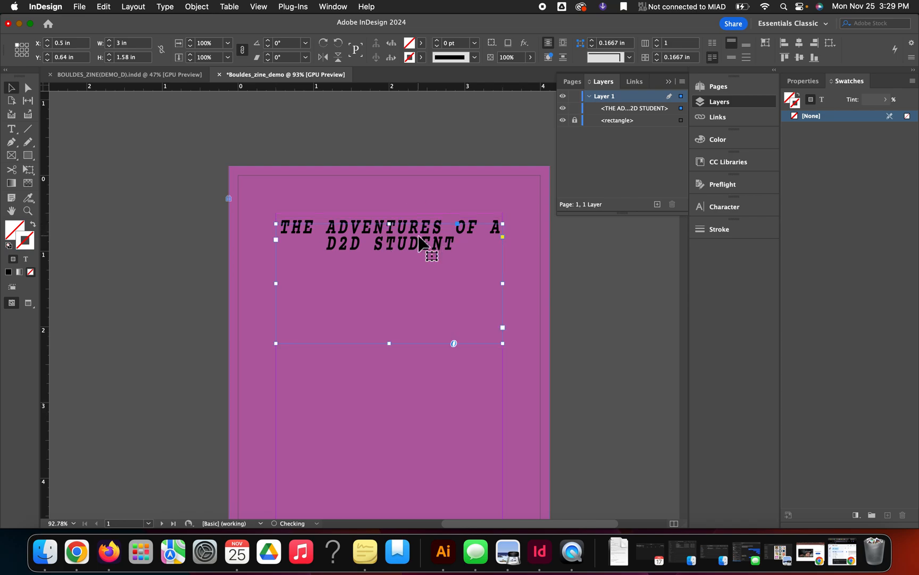
# Try raised and lowered baseline shifts on the whole title and settle on −6 pt
pyautogui.tripleClick(418, 241)
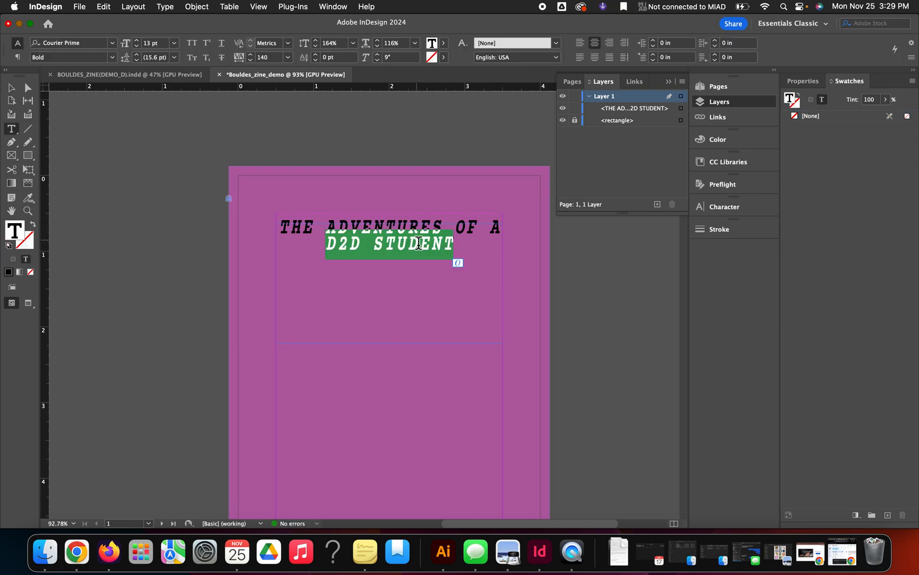
pyautogui.click(418, 241)
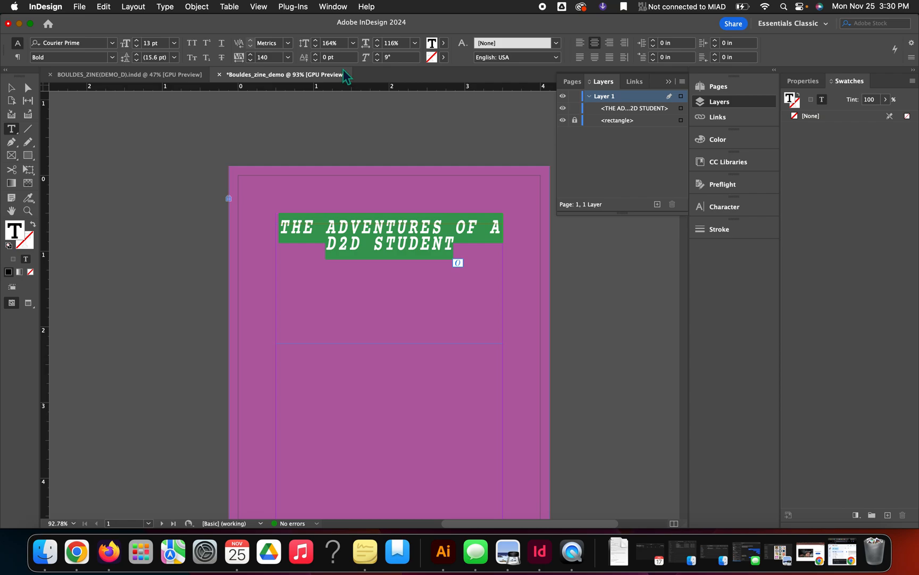
pyautogui.click(316, 55)
pyautogui.click(316, 54)
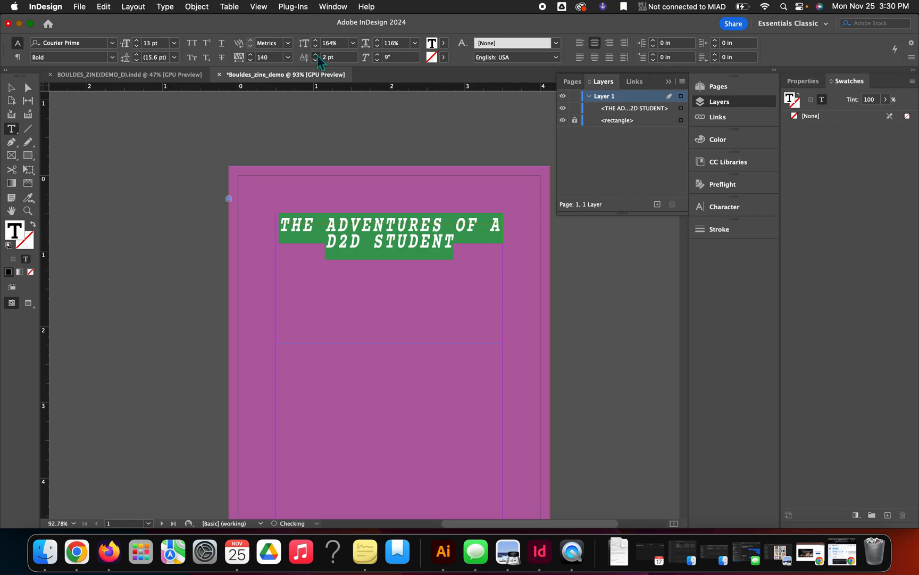
pyautogui.click(316, 54)
pyautogui.click(316, 54)
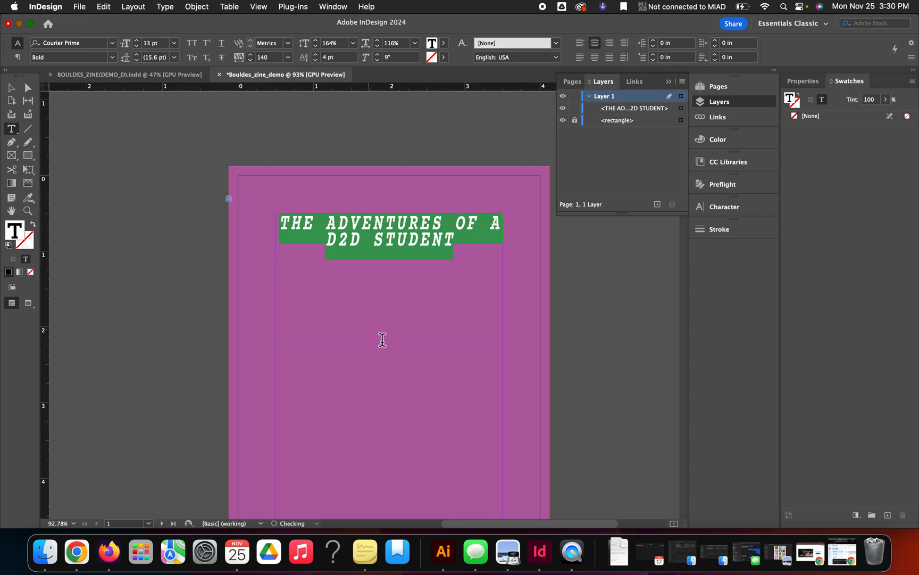
pyautogui.click(317, 61)
pyautogui.click(317, 61)
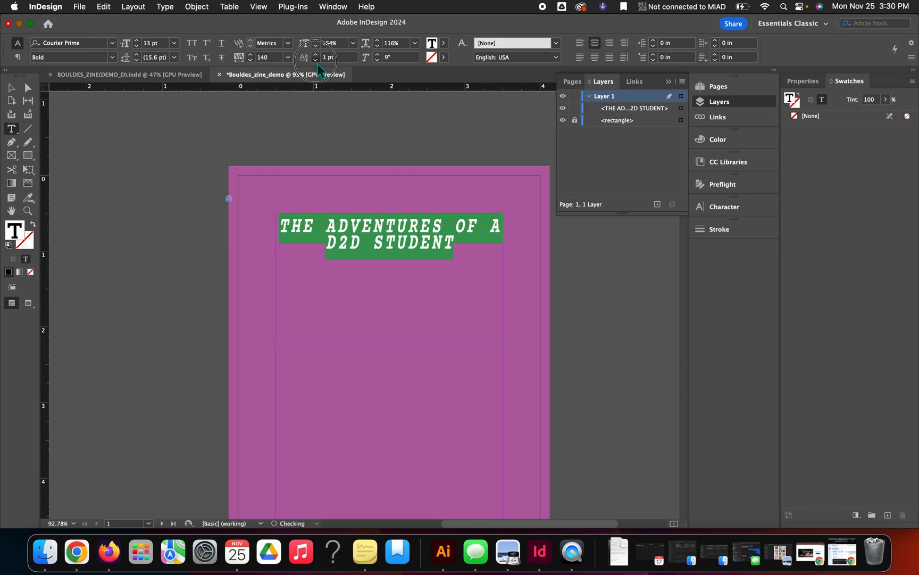
pyautogui.click(317, 62)
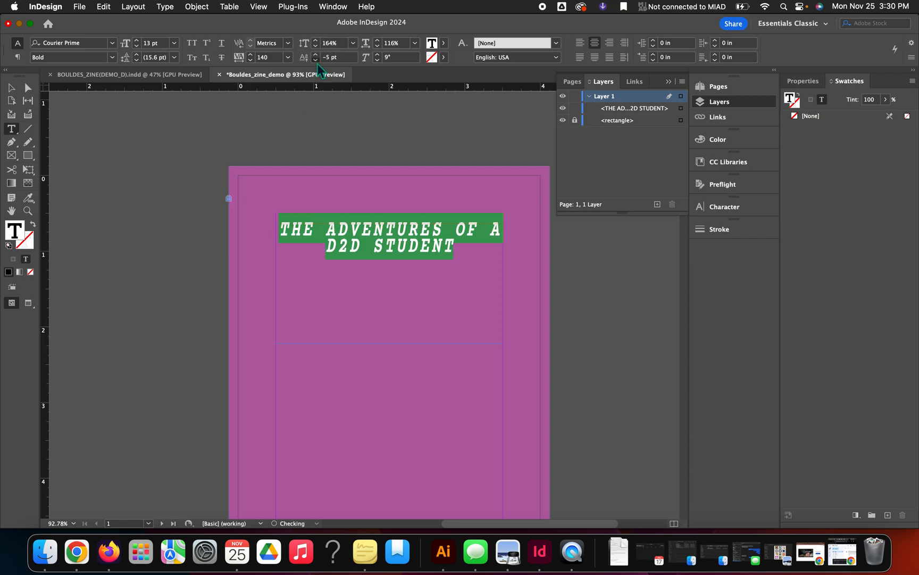
pyautogui.click(317, 63)
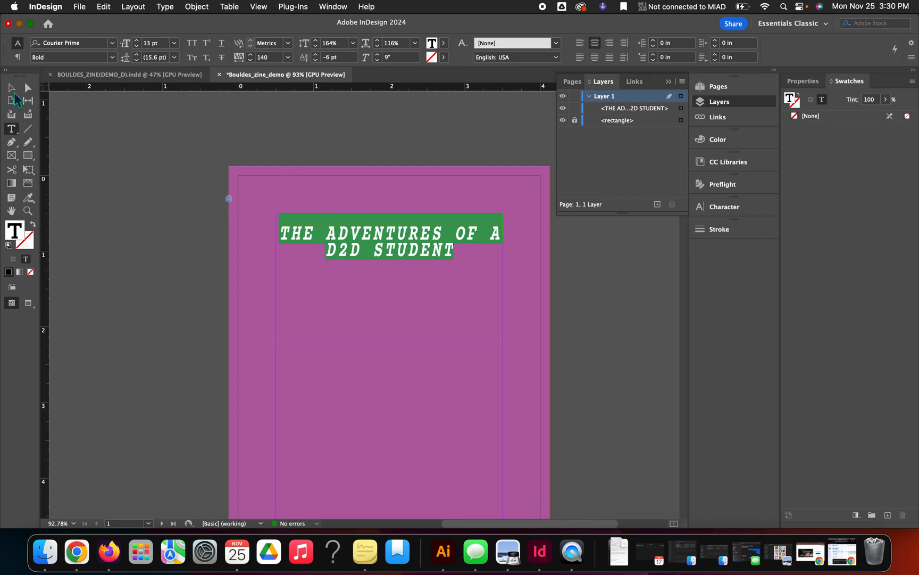
# Move the title frame to about X 0.51 in, Y 0.5 in and reduce its height to about 0.68 in
pyautogui.click(11, 89)
pyautogui.moveTo(413, 245)
pyautogui.mouseDown()
pyautogui.moveTo(420, 251)
pyautogui.moveTo(408, 228)
pyautogui.mouseUp()
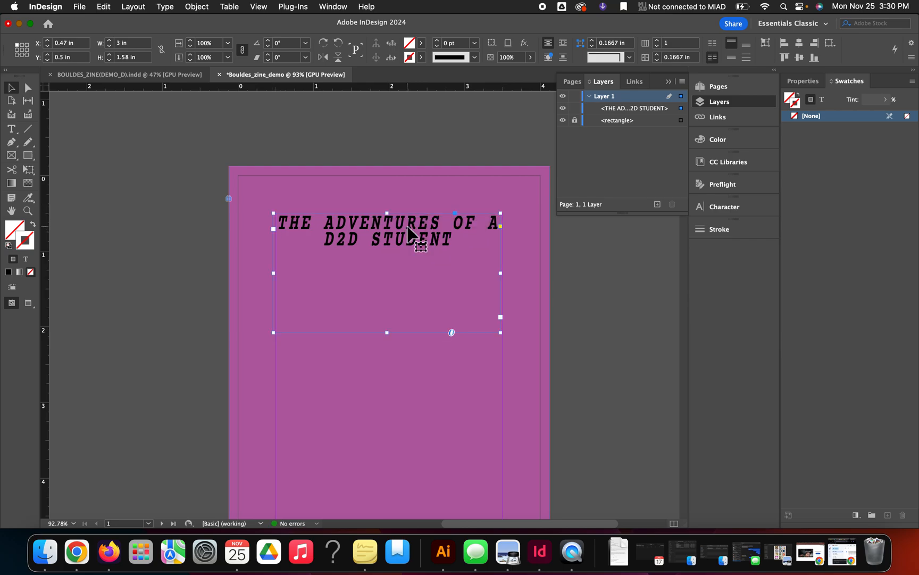
pyautogui.click(453, 193)
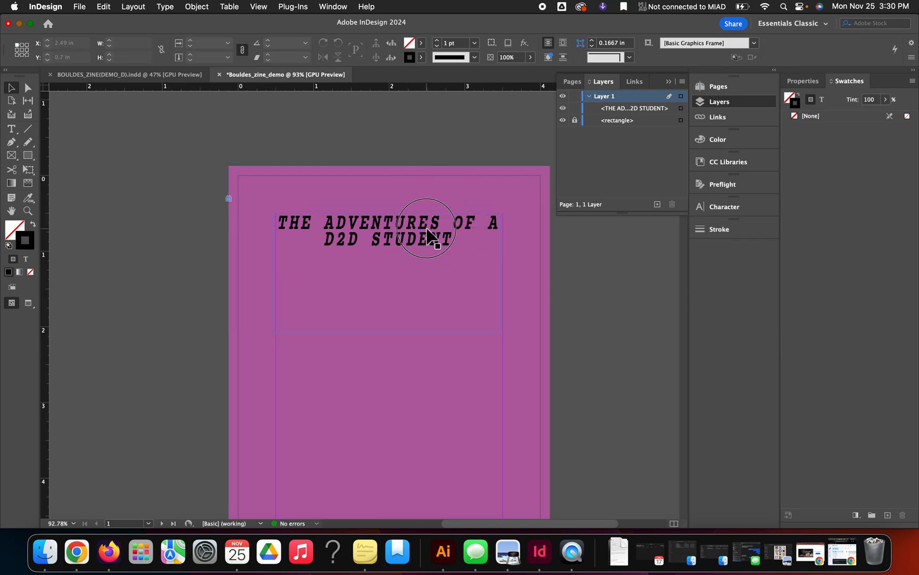
pyautogui.moveTo(428, 234); pyautogui.dragTo(429, 235)
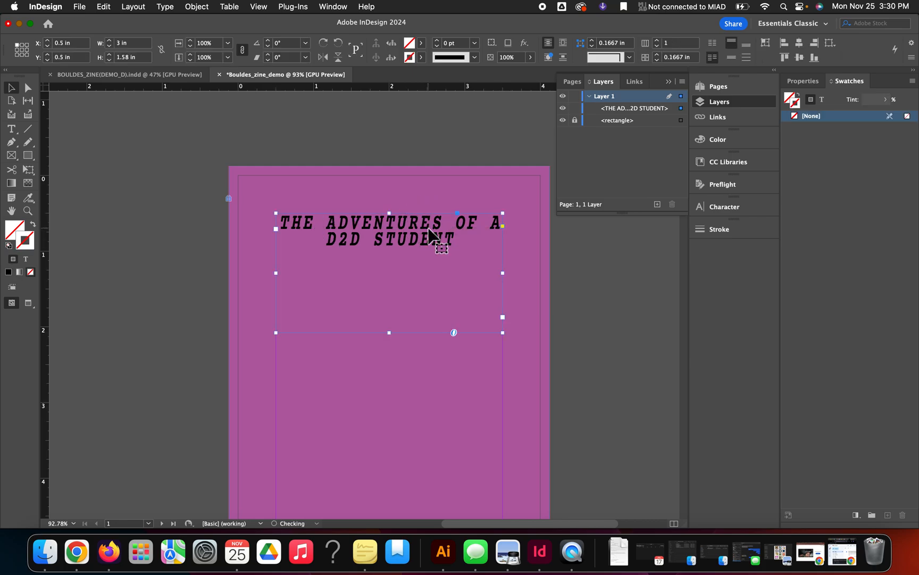
pyautogui.press('Right')
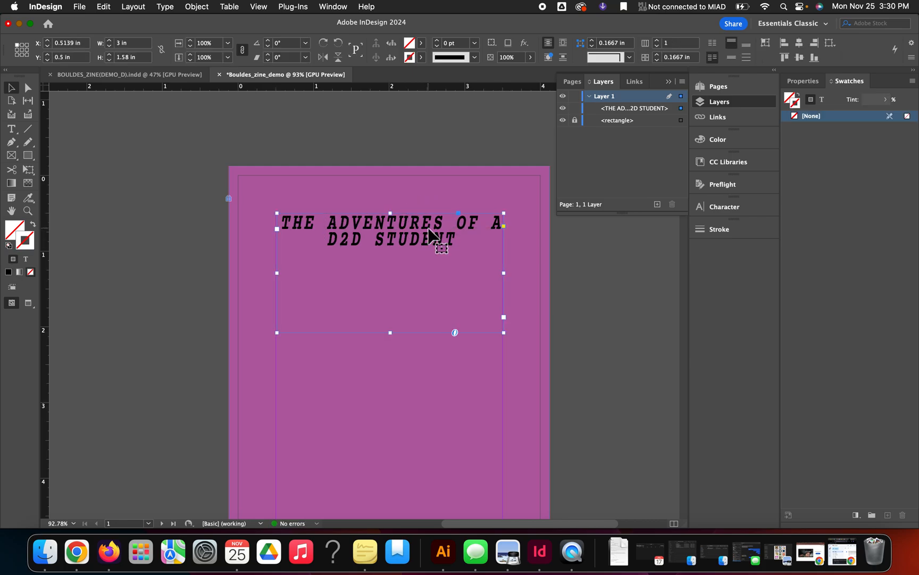
pyautogui.moveTo(393, 335); pyautogui.dragTo(391, 265)
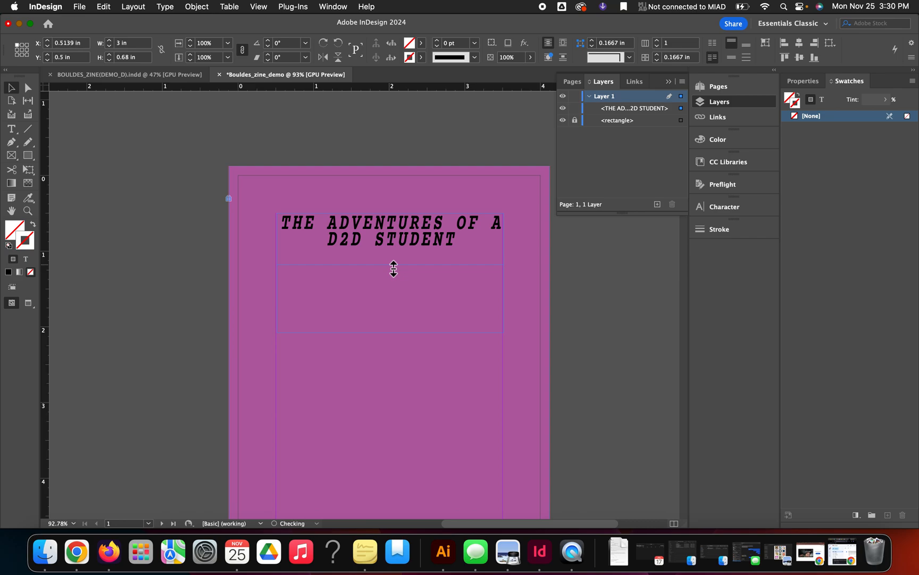
# Tighten the whole title's leading to 12 pt and lower its baseline shift further
pyautogui.doubleClick(461, 240)
pyautogui.click(374, 234)
pyautogui.moveTo(374, 234); pyautogui.dragTo(268, 206)
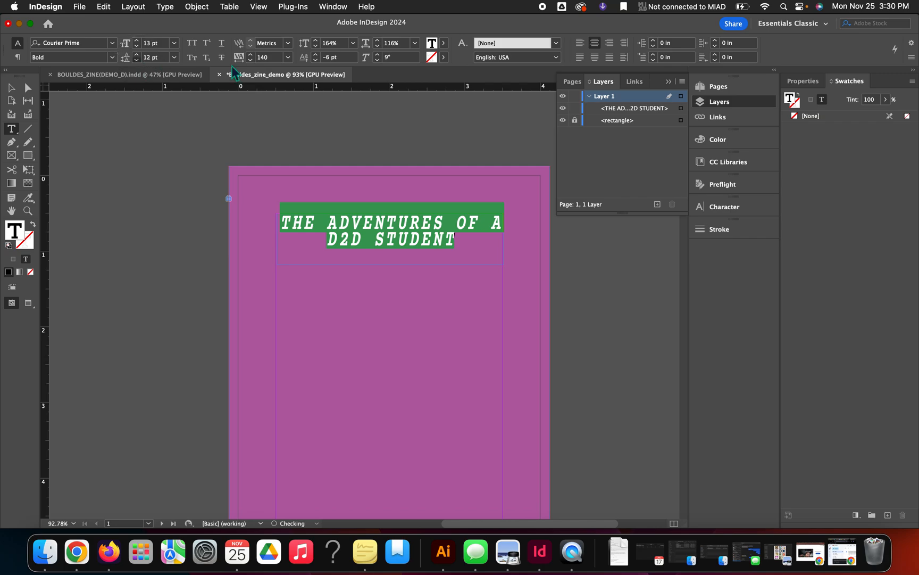
pyautogui.click(318, 62)
pyautogui.click(317, 61)
pyautogui.click(318, 62)
pyautogui.click(381, 295)
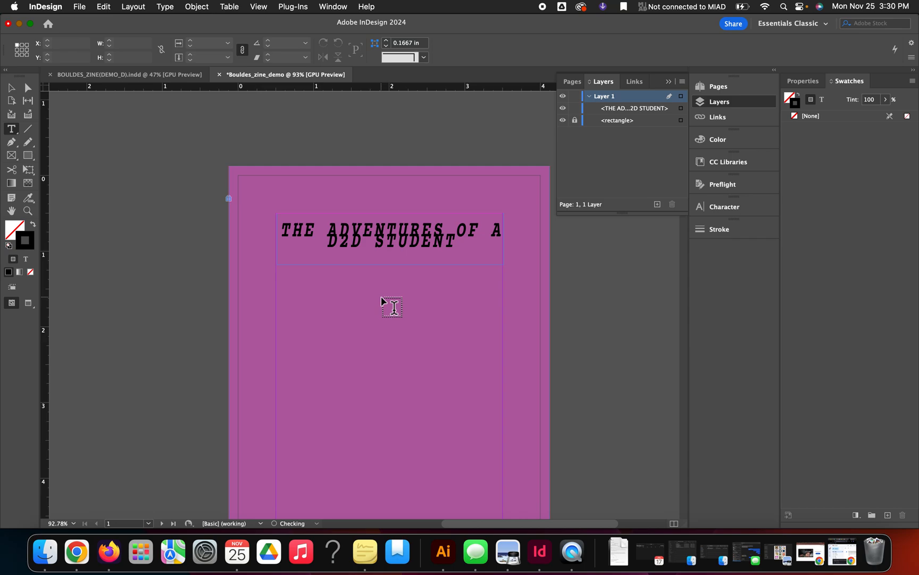
# Try lower baseline shifts on the whole title, down to −22 pt, and raise it partway back
pyautogui.click(353, 223)
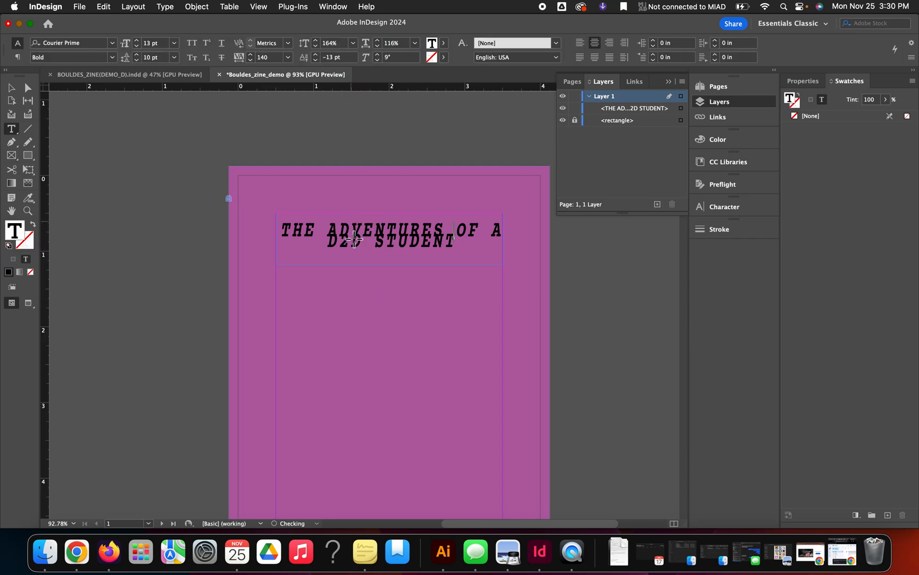
pyautogui.click(460, 246)
pyautogui.tripleClick(366, 245)
pyautogui.click(355, 245)
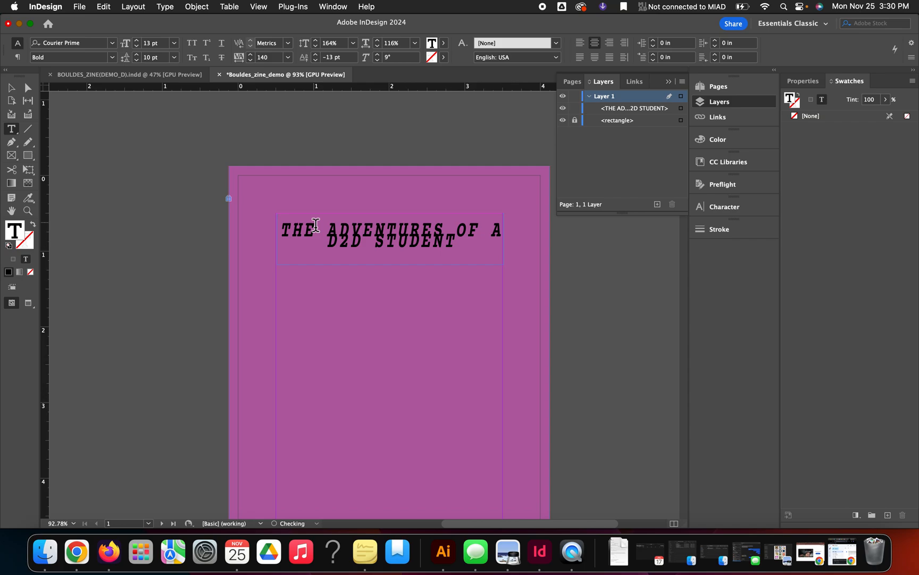
pyautogui.doubleClick(356, 245)
pyautogui.tripleClick(407, 238)
pyautogui.click(407, 239)
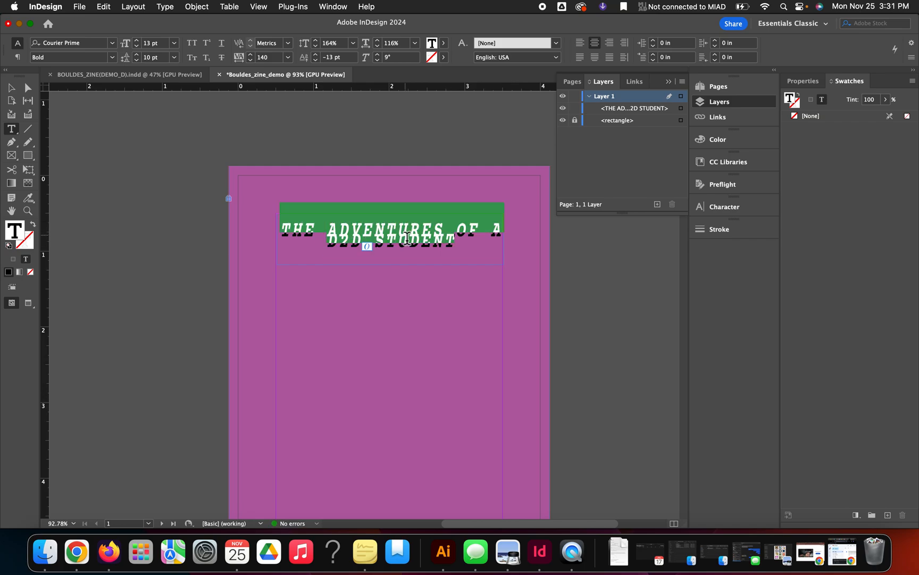
pyautogui.click(318, 62)
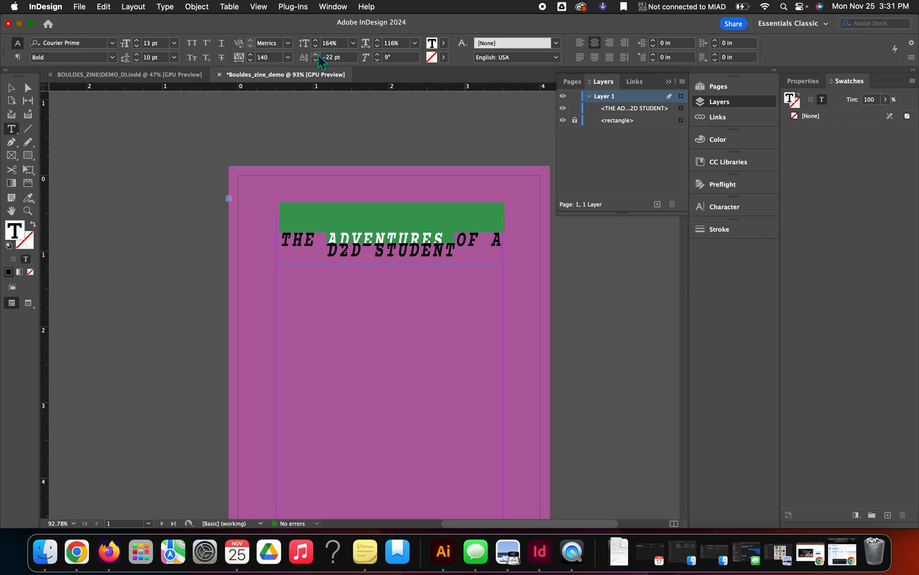
pyautogui.click(318, 55)
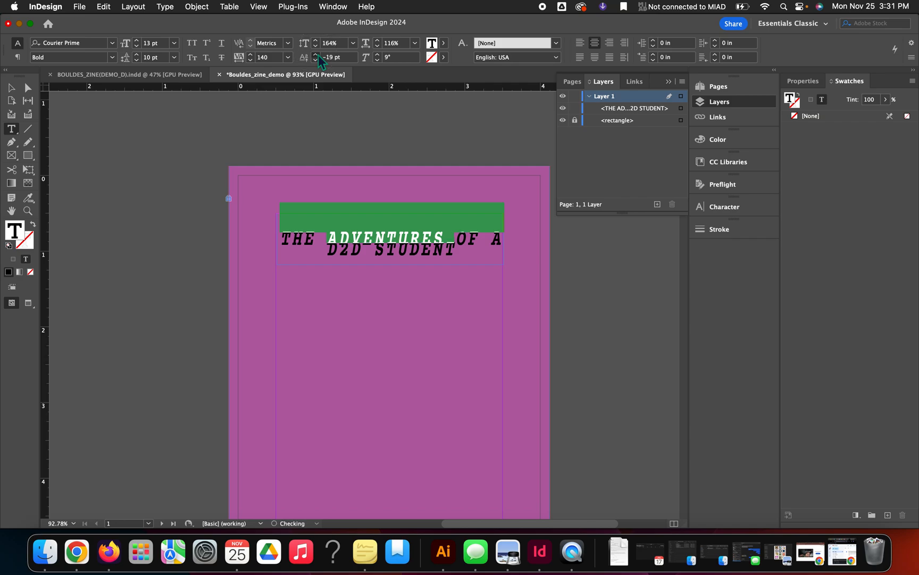
pyautogui.click(318, 55)
pyautogui.click(318, 55)
pyautogui.click(318, 55)
pyautogui.click(318, 55)
pyautogui.click(318, 55)
# Reset the whole title's baseline shift to 0 pt and set its leading to 26 pt
pyautogui.click(333, 57)
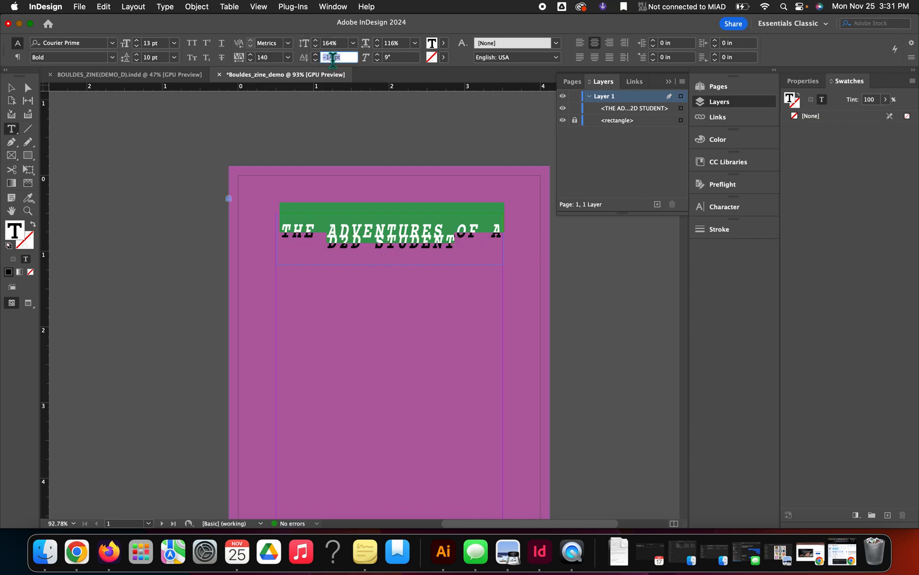
pyautogui.write('0')
pyautogui.press('Return')
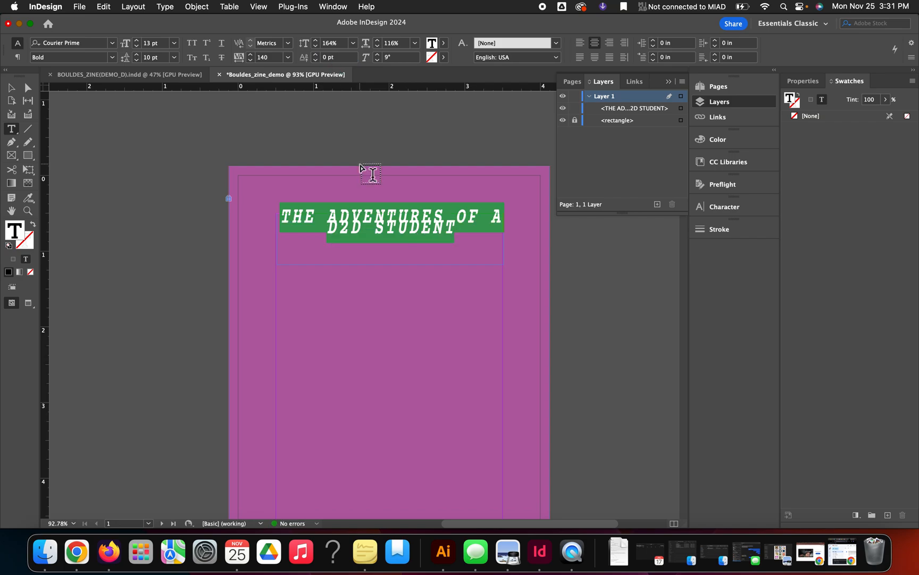
pyautogui.click(150, 57)
pyautogui.write('0')
pyautogui.press('Return')
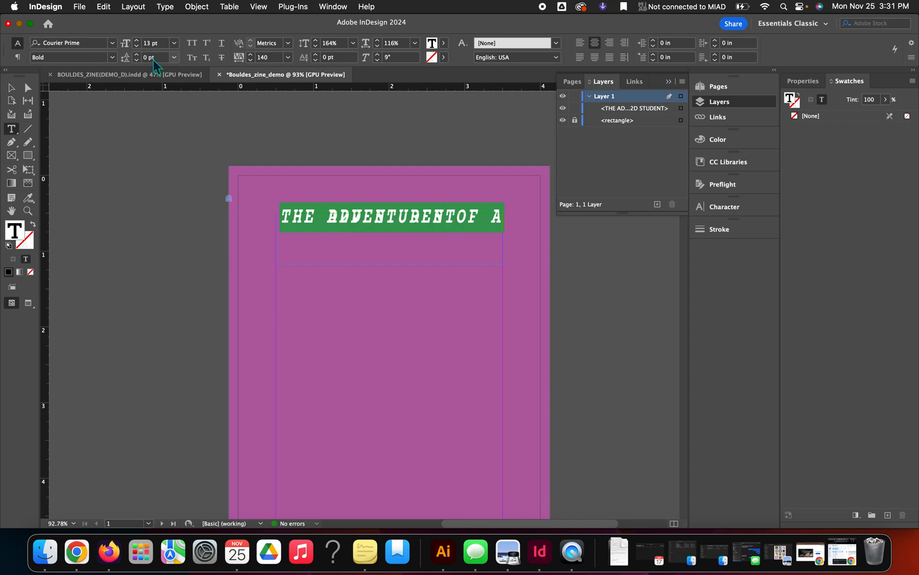
pyautogui.click(138, 56)
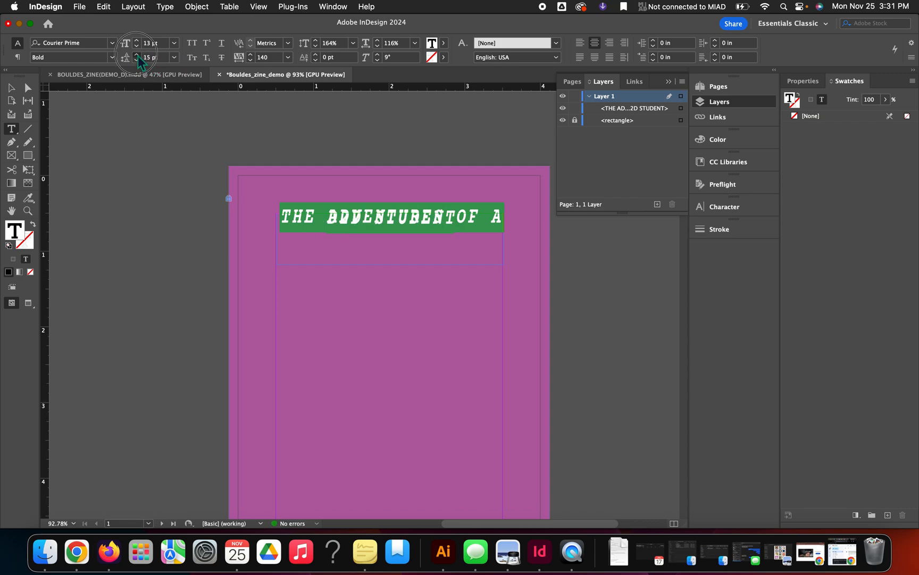
pyautogui.click(137, 54)
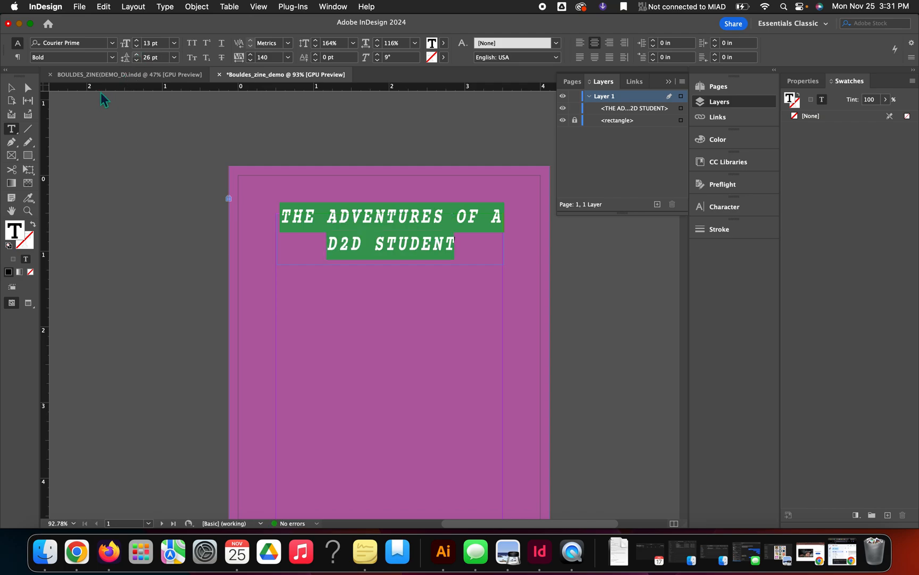
pyautogui.click(331, 285)
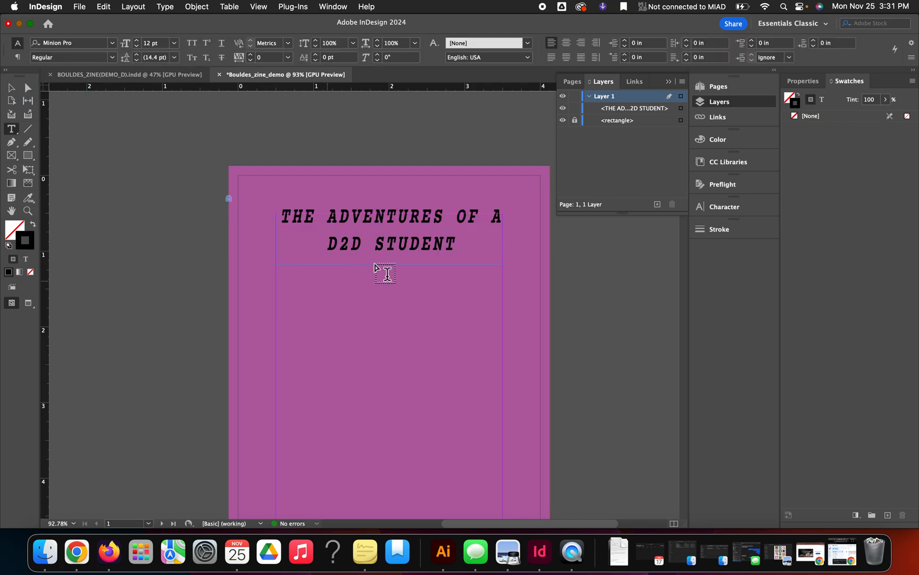
# Add a text frame about 1.76 × 0.36 in below the title and enter a centred byline with "By" and the author's full name
pyautogui.scroll(-3, 434, 271)
pyautogui.scroll(-5, 434, 270)
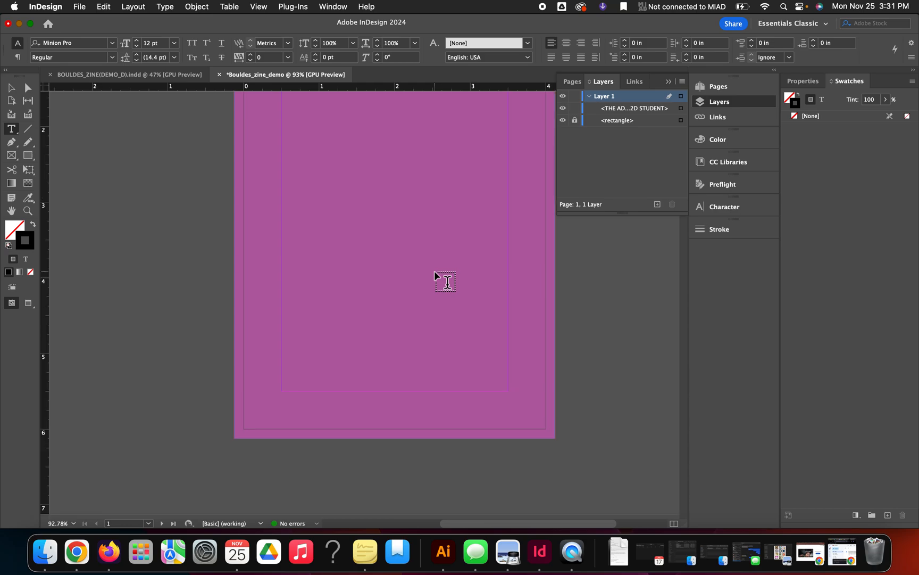
pyautogui.scroll(4, 433, 270)
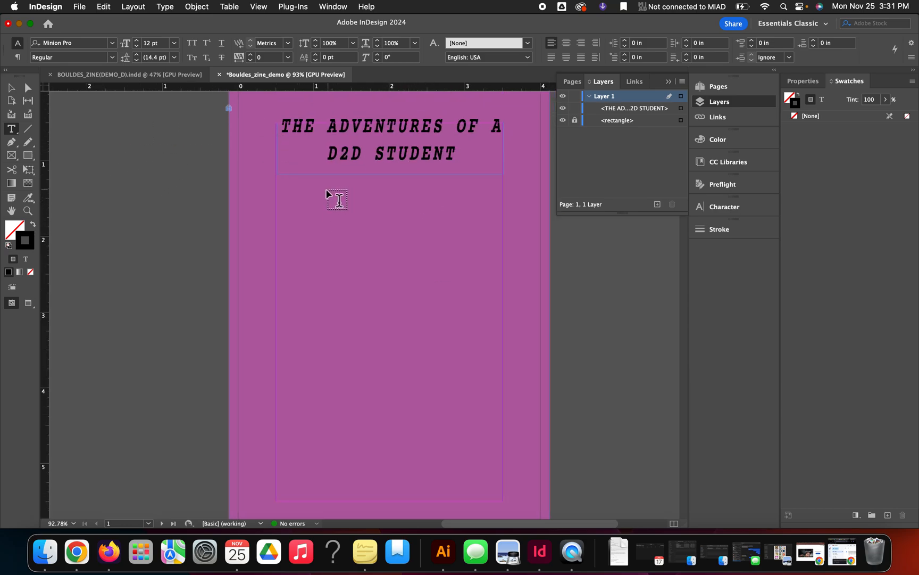
pyautogui.moveTo(326, 190); pyautogui.dragTo(459, 217)
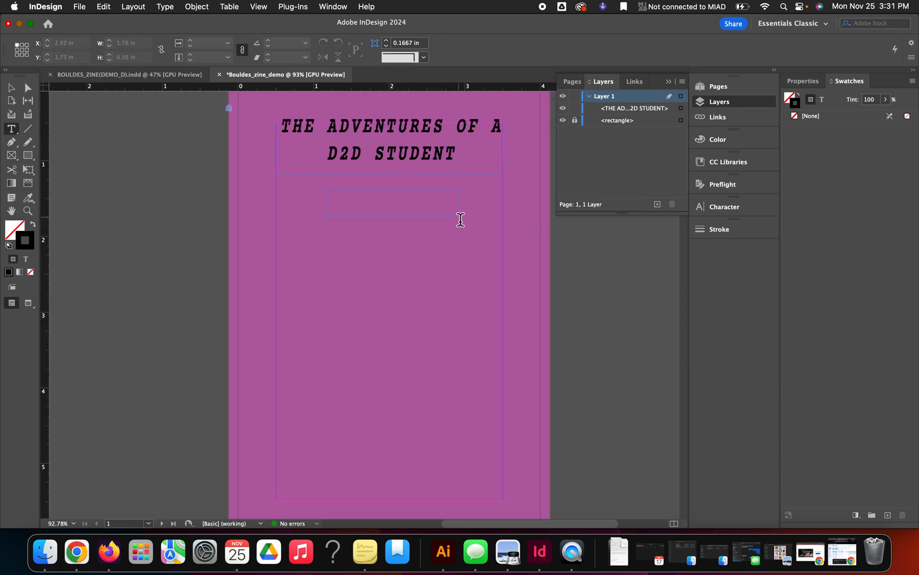
pyautogui.write('B')
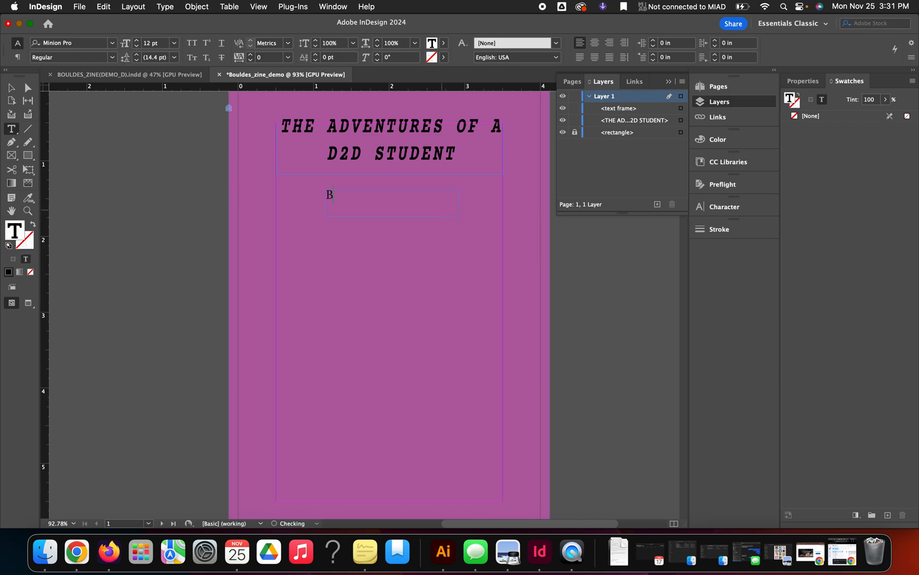
pyautogui.write('Y MO')
pyautogui.press('BackSpace')
pyautogui.press('BackSpace')
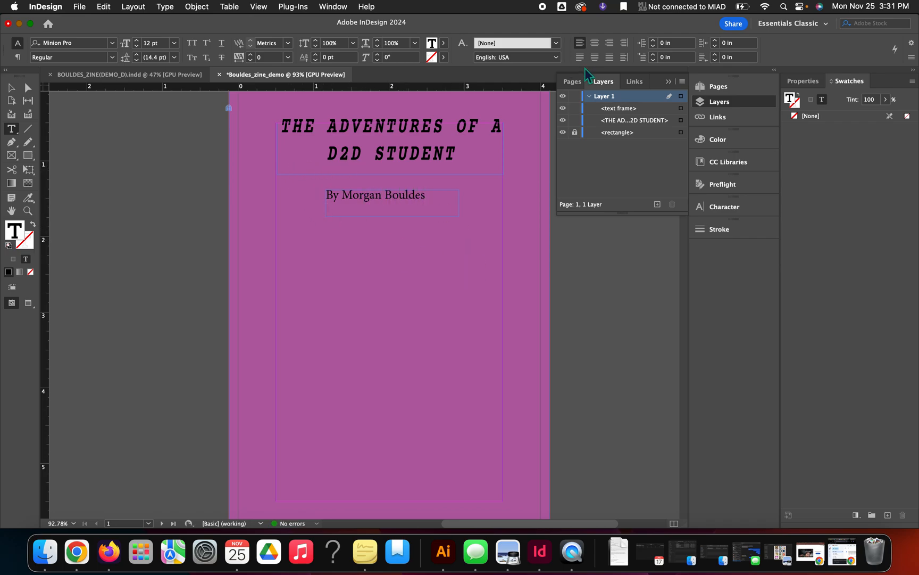
pyautogui.click(594, 43)
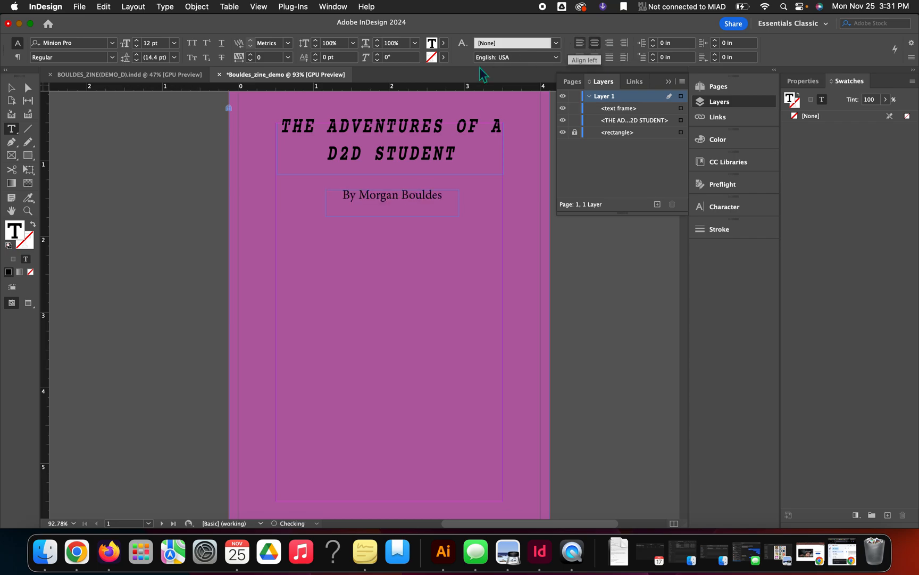
# Change the whole byline's font to Courier Prime Italic
pyautogui.tripleClick(381, 197)
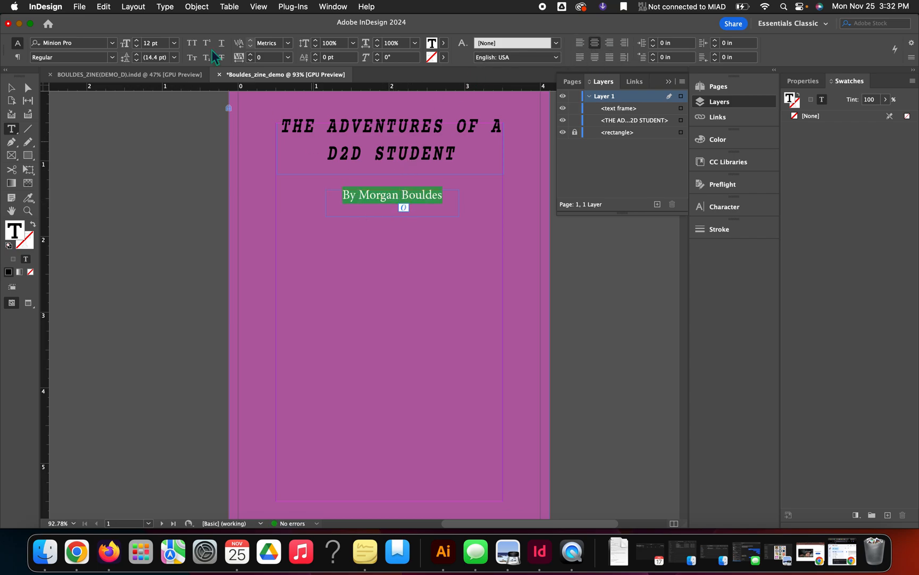
pyautogui.click(112, 43)
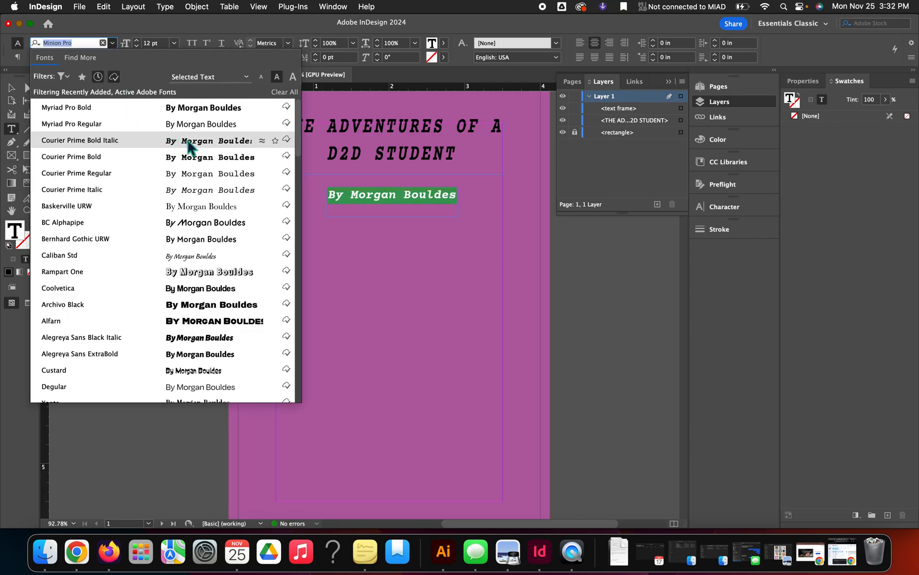
pyautogui.click(205, 189)
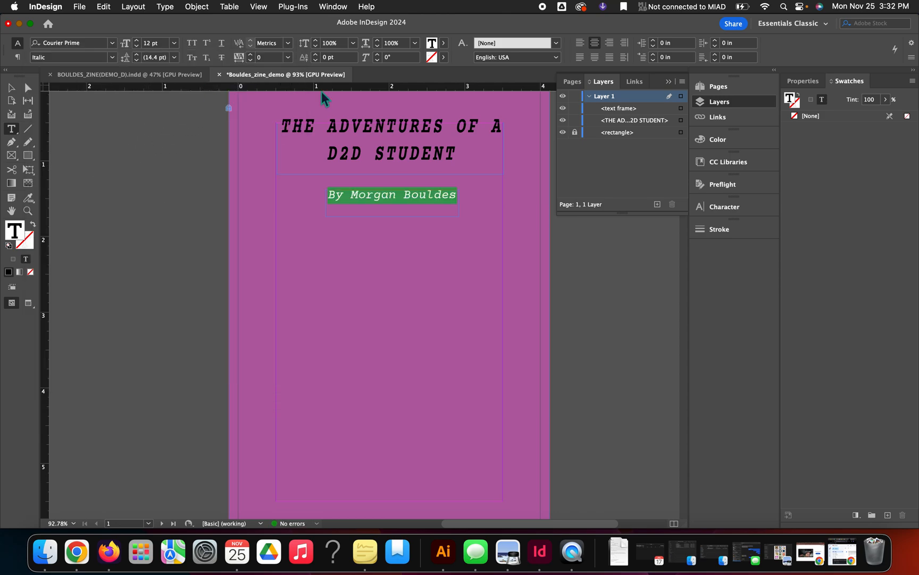
# Try teal #00aaa7 as the byline's fill colour and add it as a CMYK swatch
pyautogui.doubleClick(19, 234)
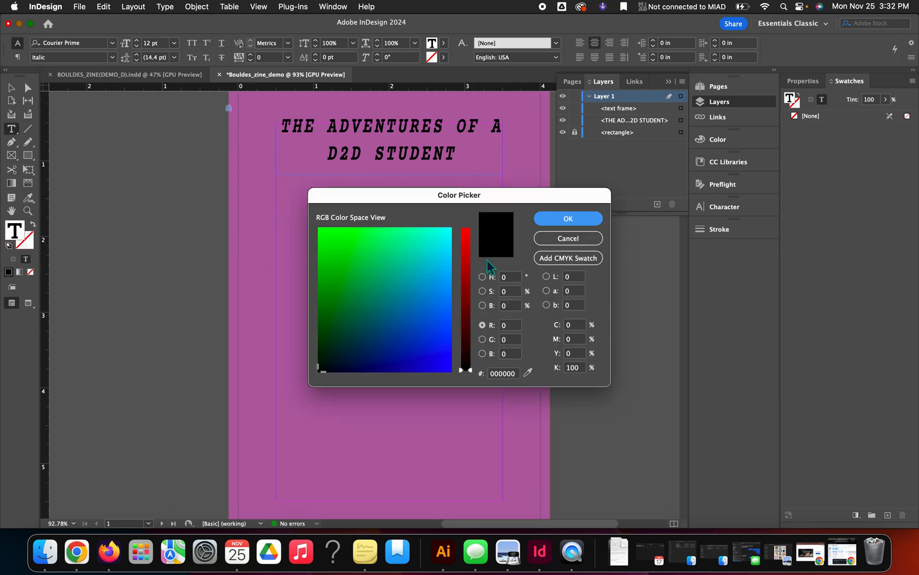
pyautogui.click(550, 261)
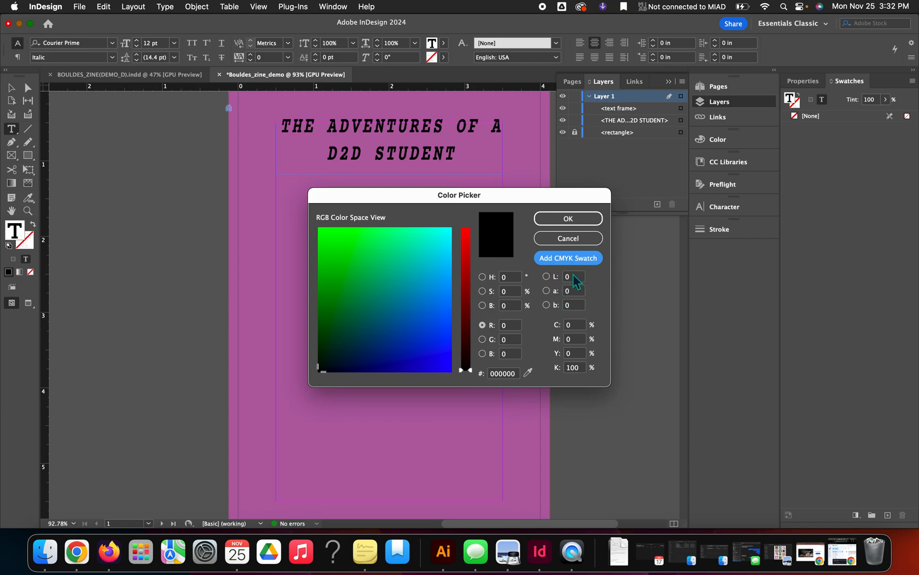
pyautogui.click(567, 261)
pyautogui.click(553, 259)
pyautogui.click(554, 259)
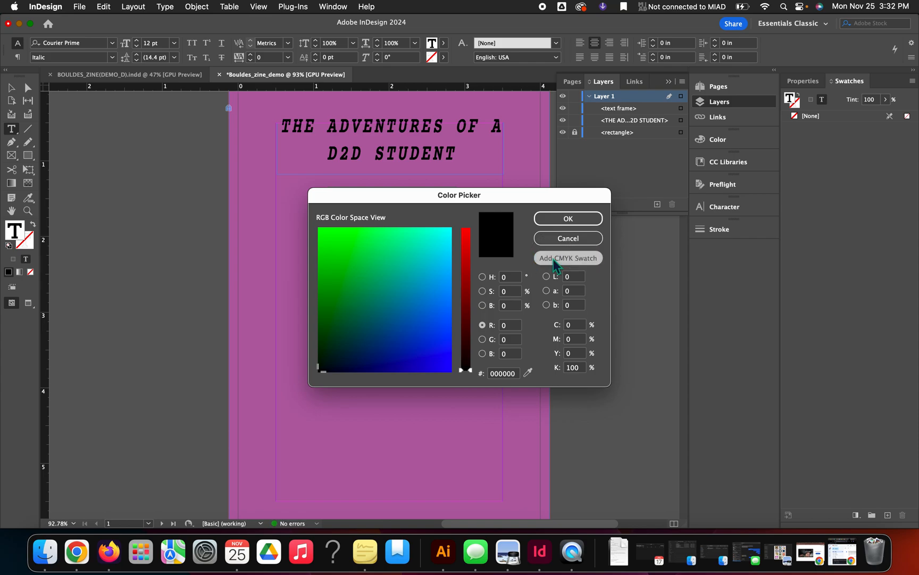
pyautogui.click(416, 266)
pyautogui.click(405, 275)
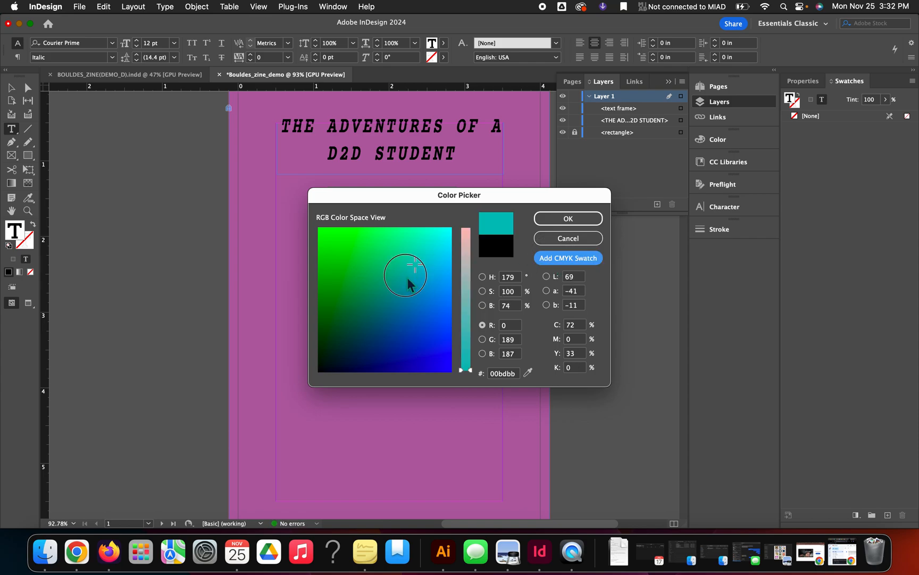
pyautogui.click(543, 260)
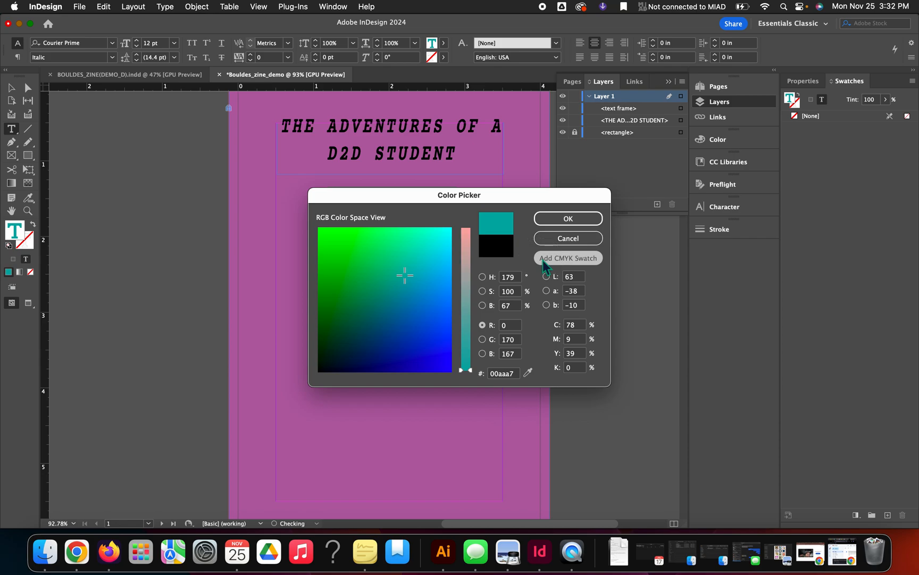
# Fill the byline text with a near-black green, about #00110e, and deselect its frame
pyautogui.click(366, 269)
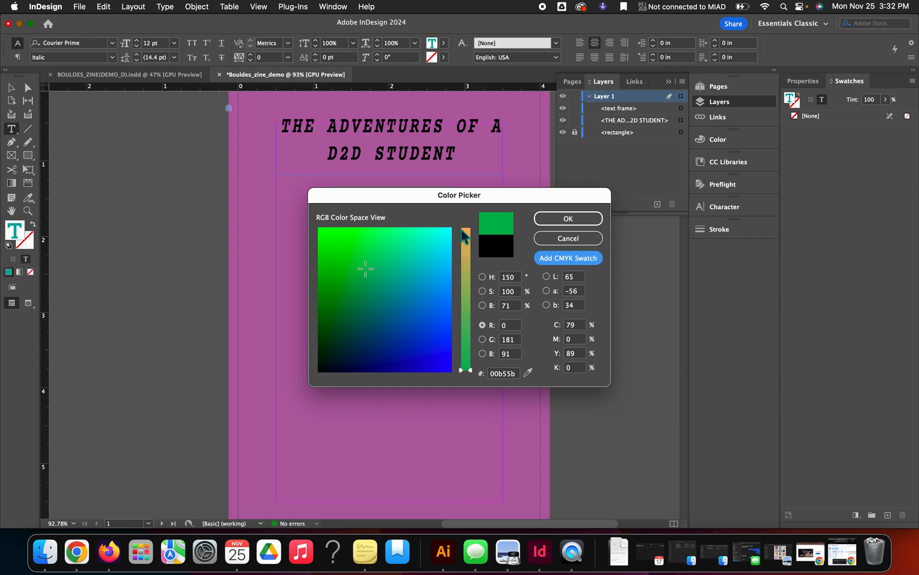
pyautogui.click(356, 231)
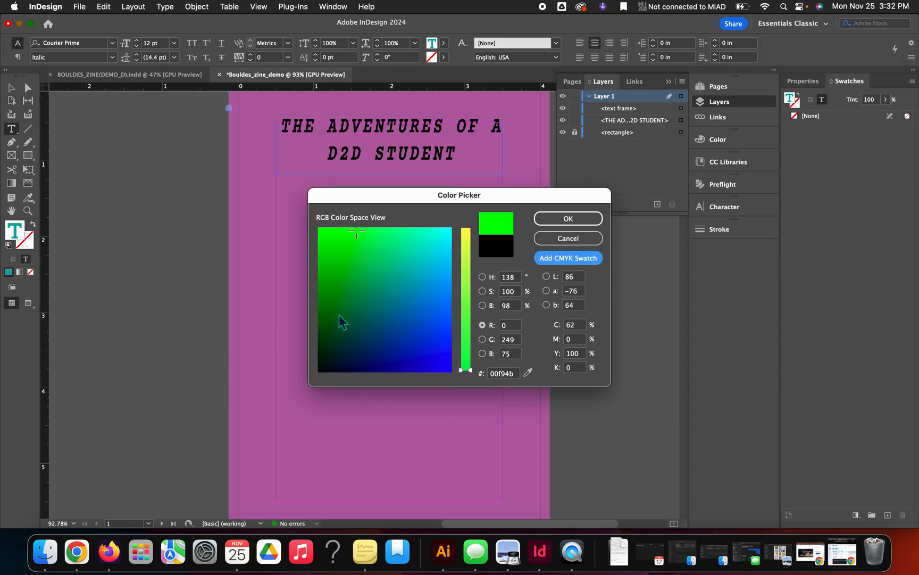
pyautogui.moveTo(327, 338); pyautogui.dragTo(329, 365)
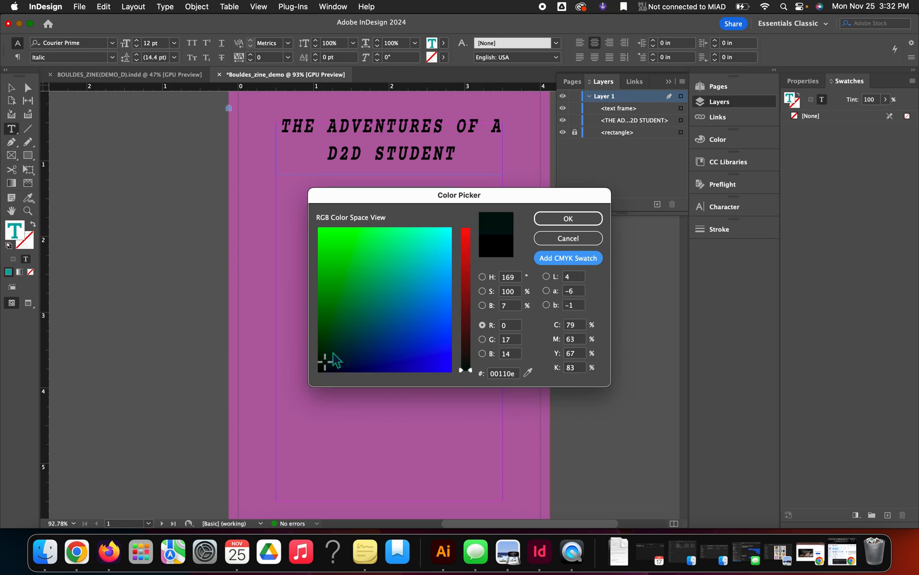
pyautogui.click(587, 219)
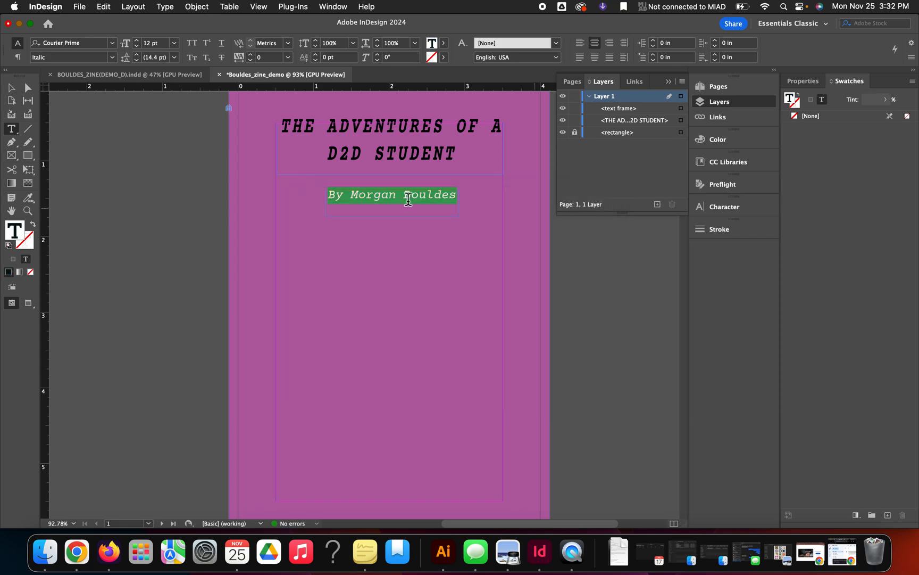
pyautogui.click(11, 88)
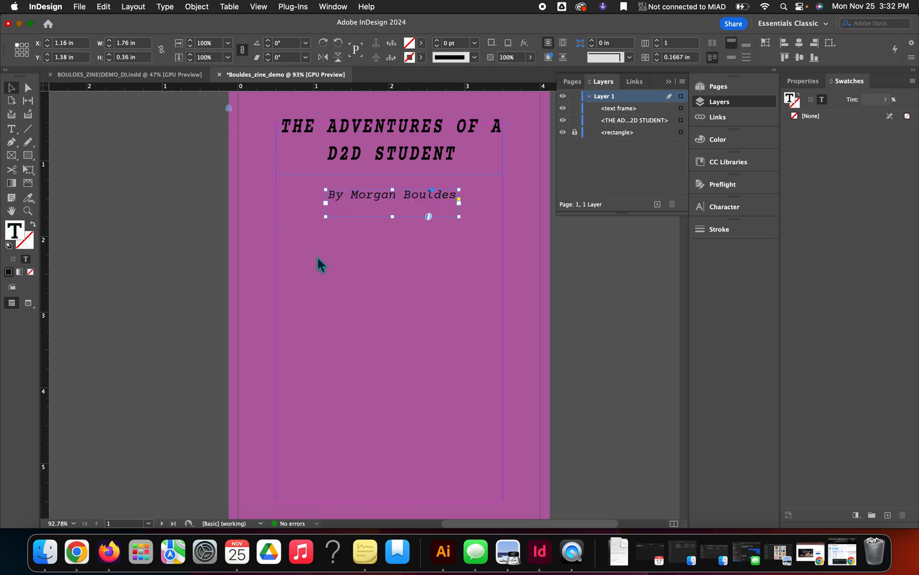
pyautogui.click(318, 268)
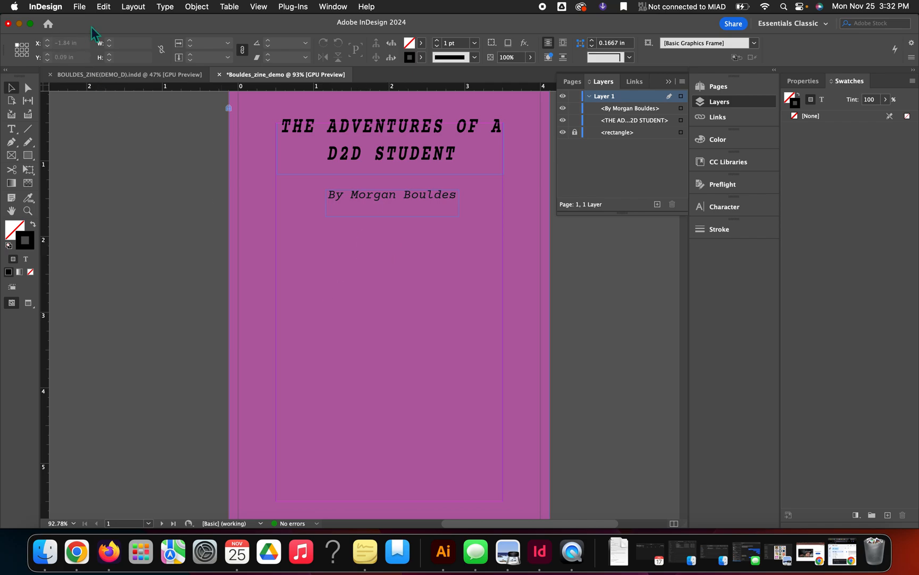
# Start placing an image file and search this Mac for "dia" to look through the matching pictures
pyautogui.click(80, 8)
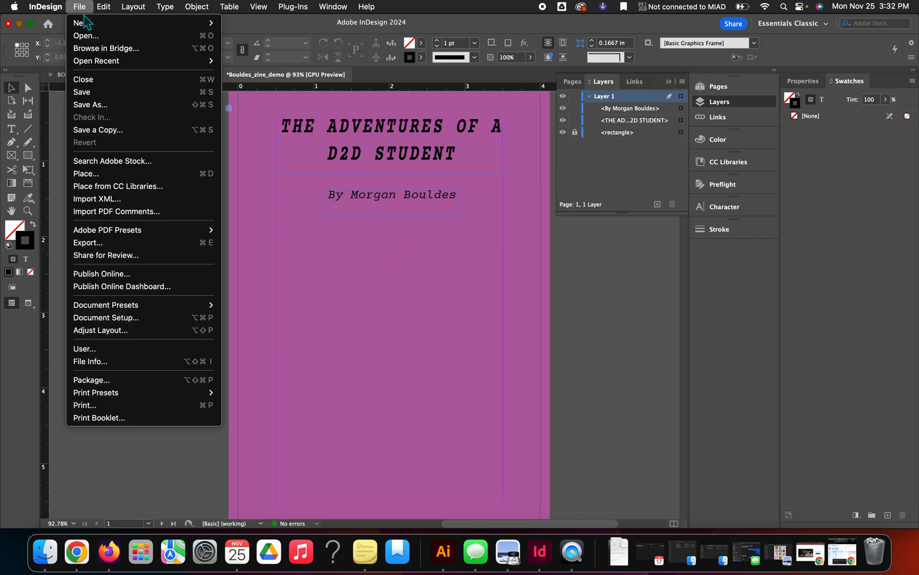
pyautogui.click(102, 173)
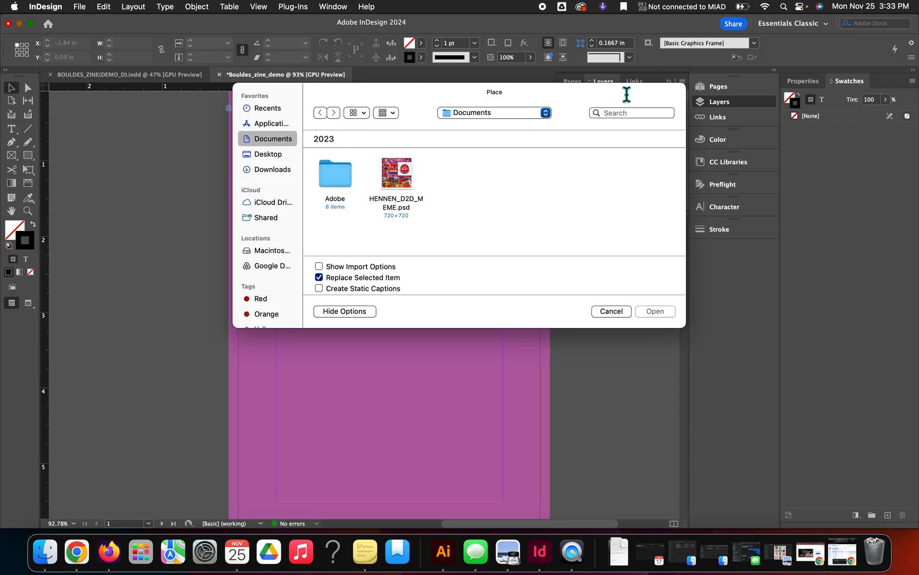
pyautogui.click(628, 114)
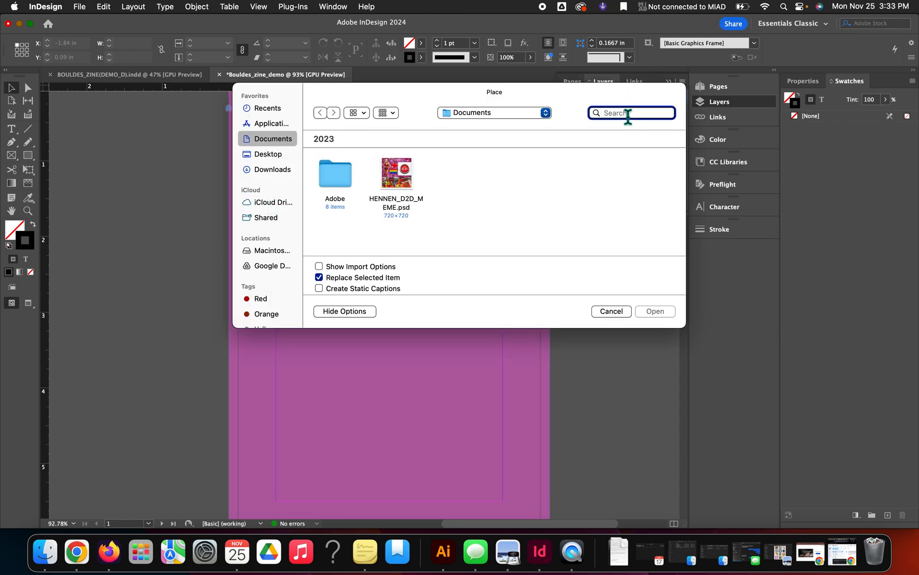
pyautogui.write('dia')
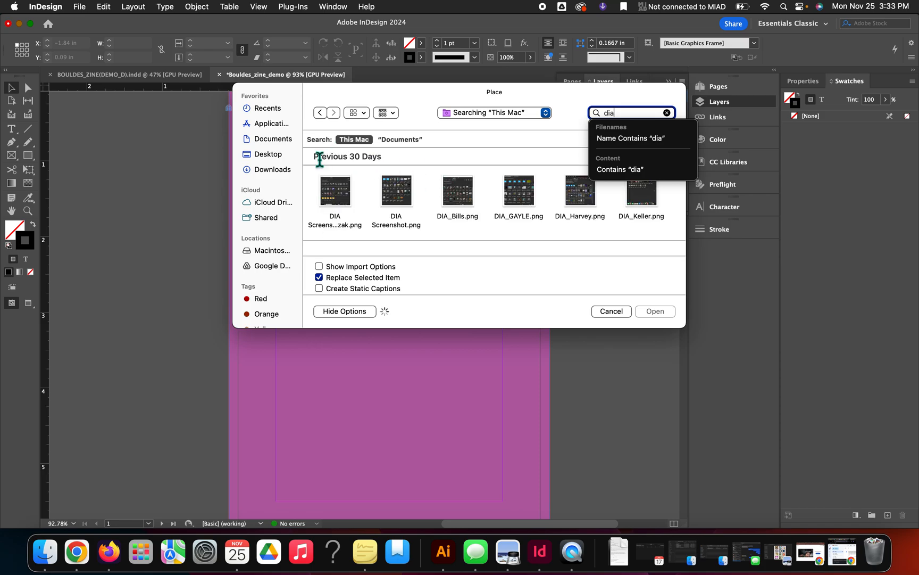
pyautogui.click(341, 195)
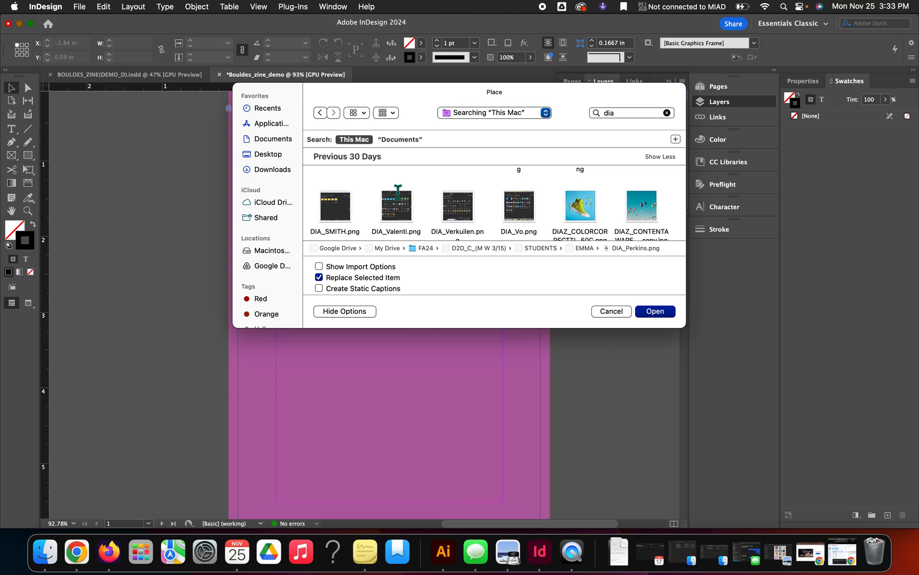
pyautogui.scroll(1, 398, 192)
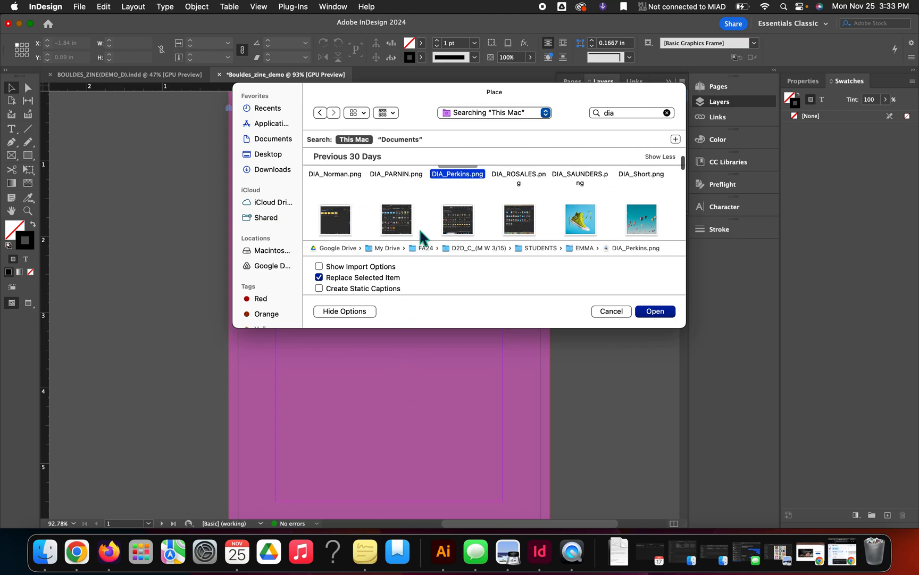
pyautogui.scroll(3, 420, 213)
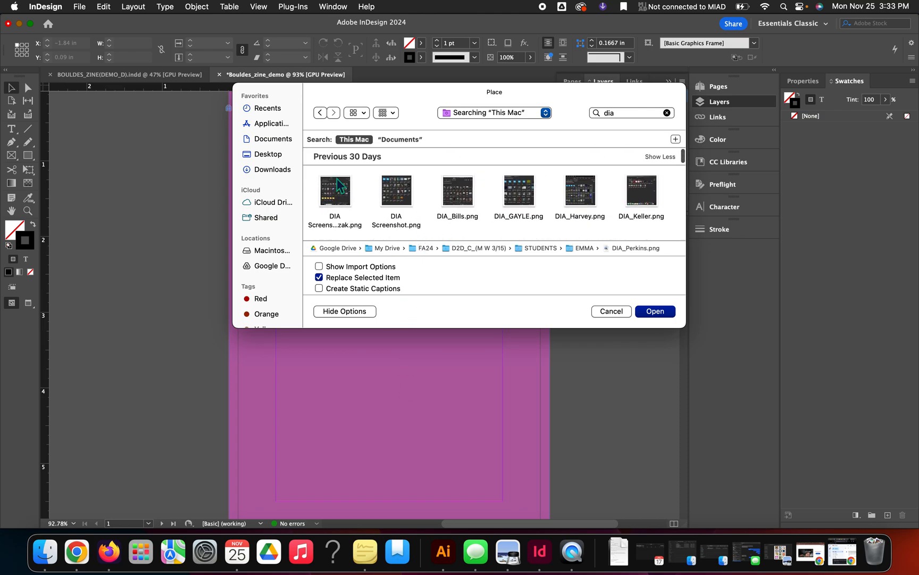
# Browse the Desktop for the image to place and open the D2D folder
pyautogui.click(275, 155)
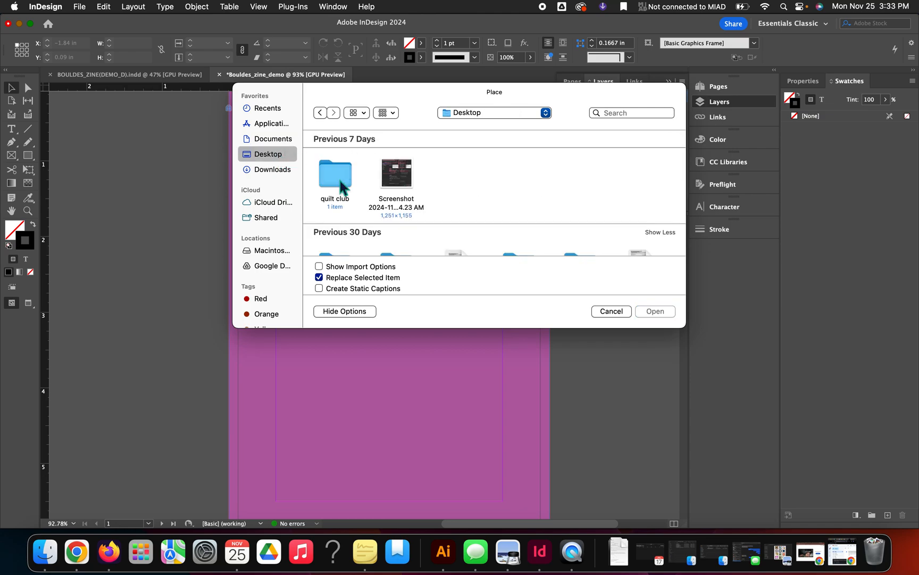
pyautogui.scroll(-5, 339, 188)
pyautogui.scroll(-10, 339, 188)
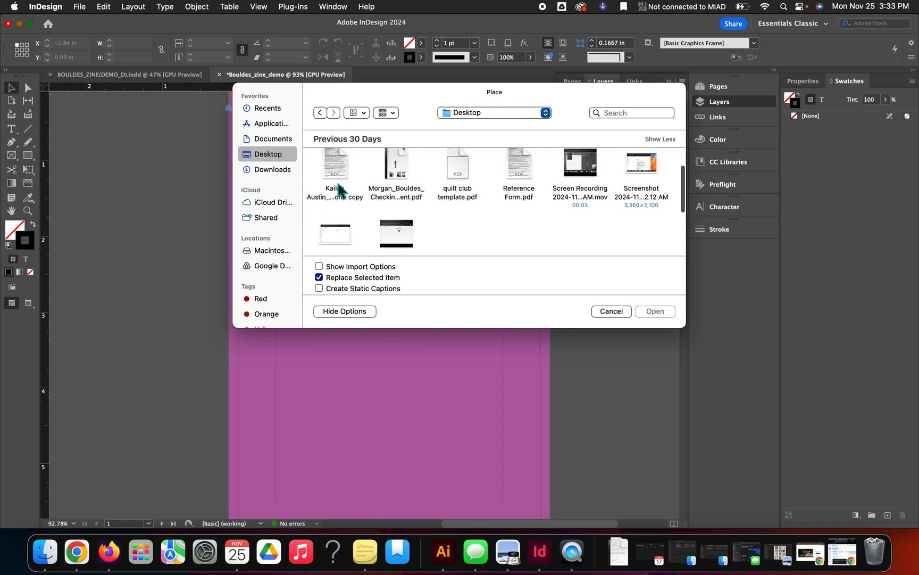
pyautogui.click(339, 189)
pyautogui.doubleClick(339, 189)
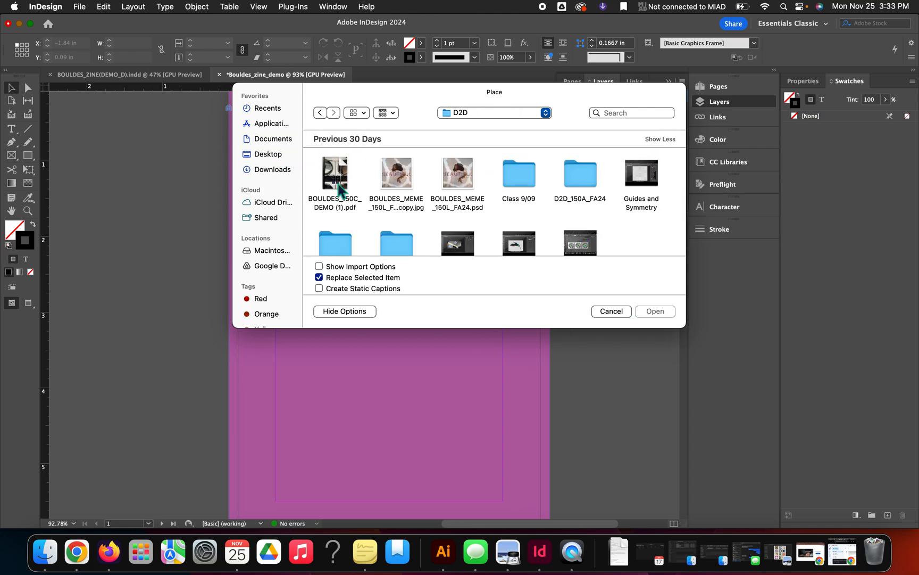
# Within D2D, find the author's DIA_FA24 folder and open its PATTERNS subfolder
pyautogui.scroll(-5, 408, 189)
pyautogui.scroll(3, 408, 188)
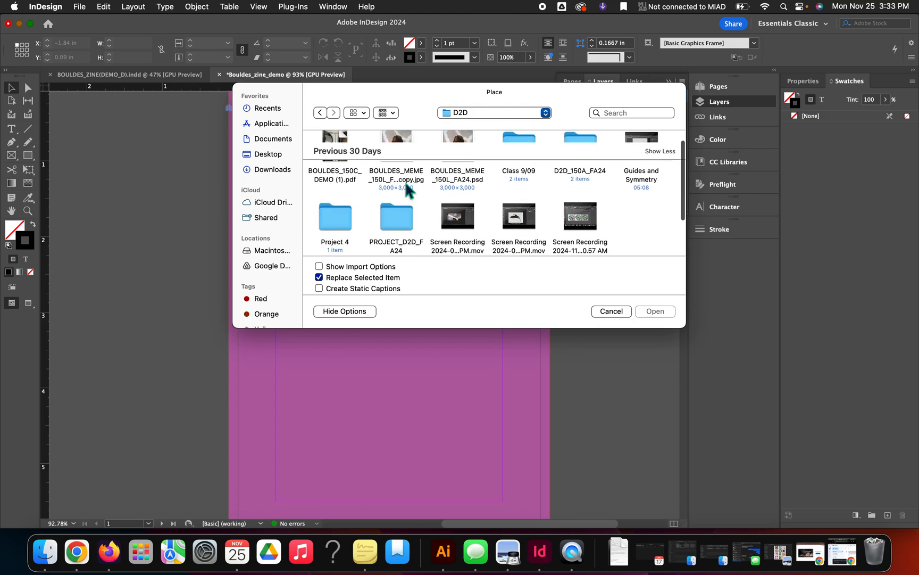
pyautogui.scroll(-5, 408, 189)
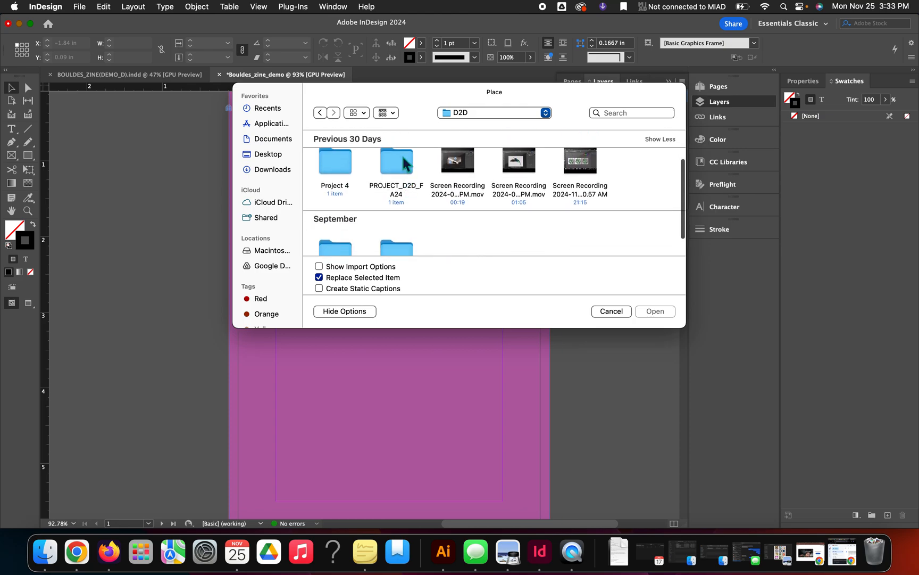
pyautogui.doubleClick(402, 164)
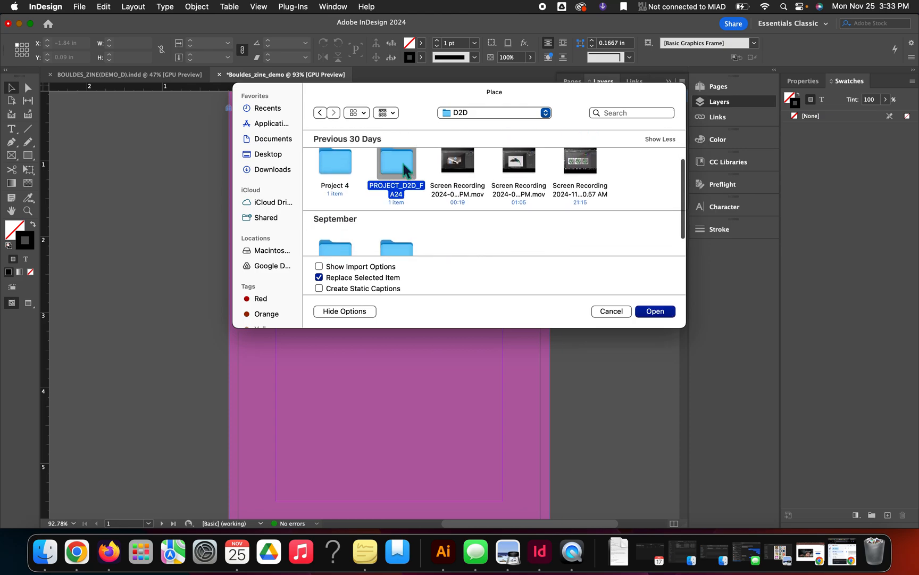
pyautogui.click(320, 113)
pyautogui.scroll(-5, 371, 213)
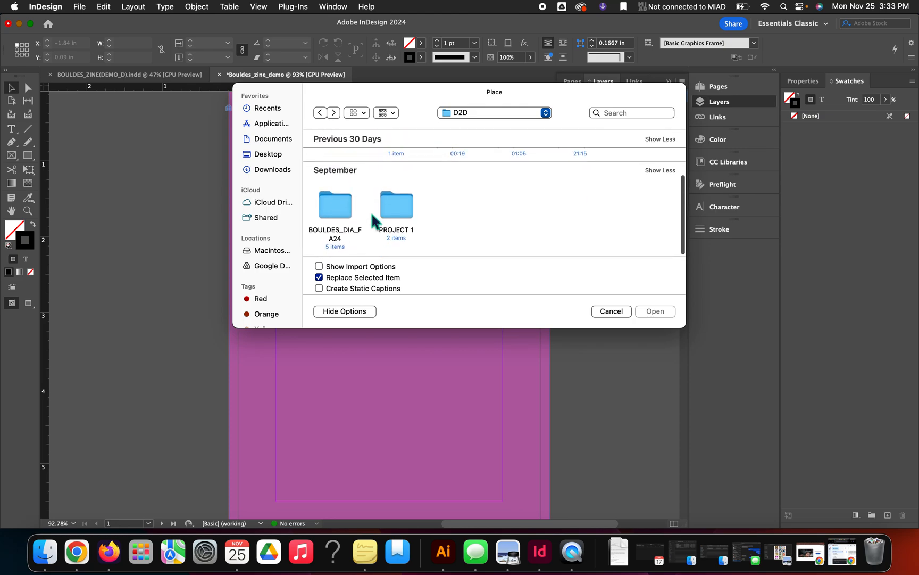
pyautogui.click(346, 204)
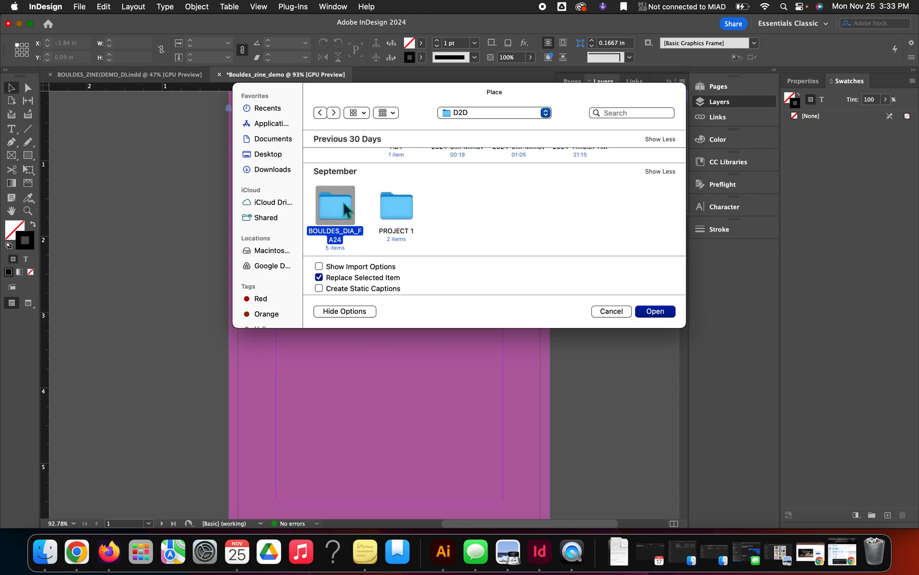
pyautogui.doubleClick(343, 203)
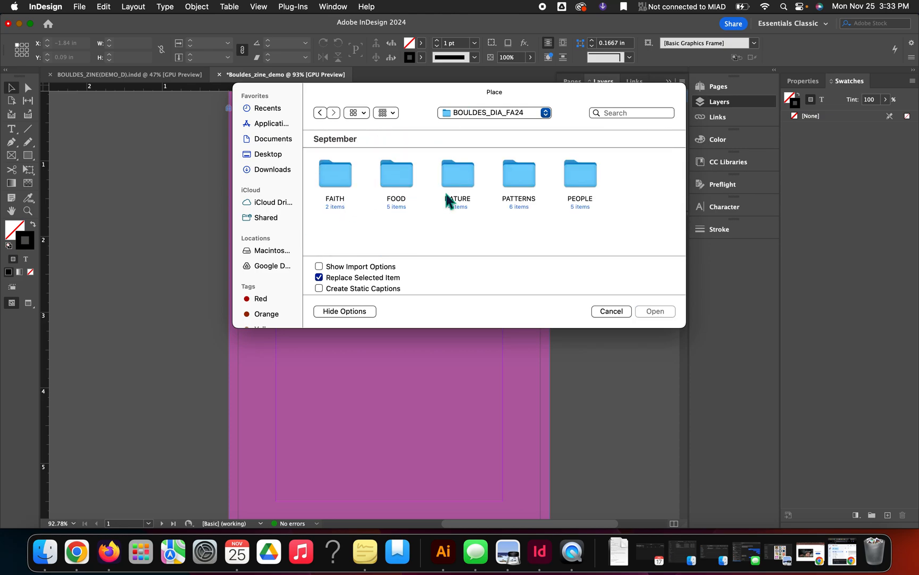
pyautogui.click(522, 181)
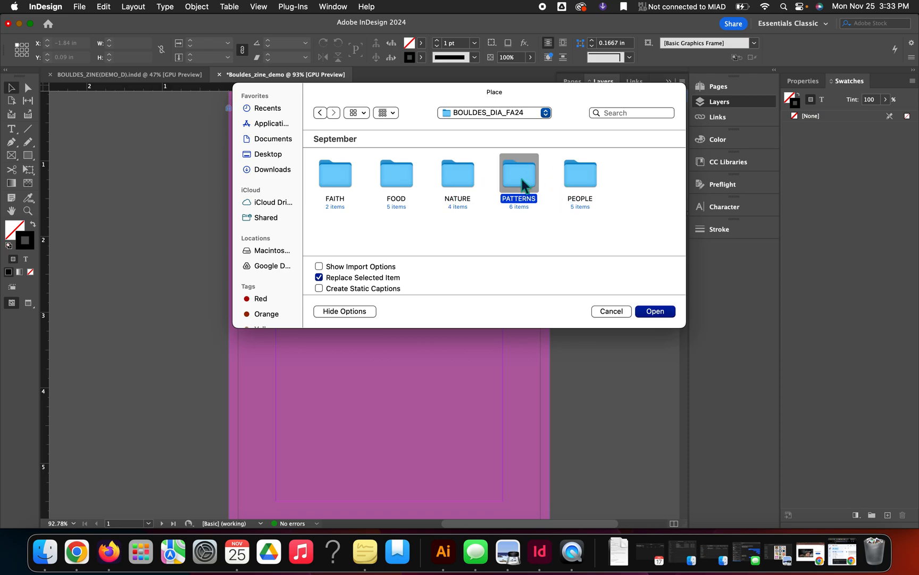
pyautogui.doubleClick(521, 181)
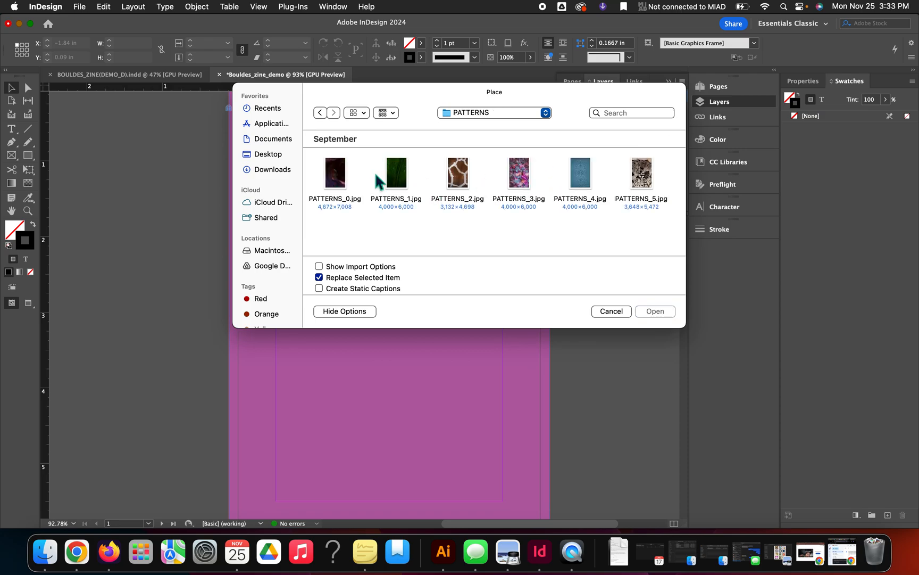
# Place PATTERNS_1.jpg below the byline on the cover at about 2.2 × 3.3 in
pyautogui.click(394, 179)
pyautogui.click(665, 313)
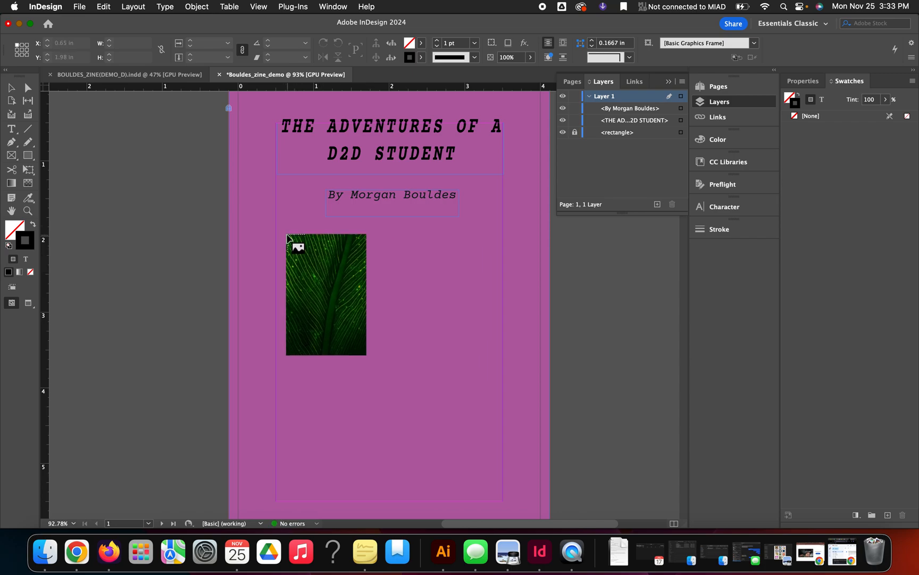
pyautogui.moveTo(287, 236); pyautogui.dragTo(518, 488)
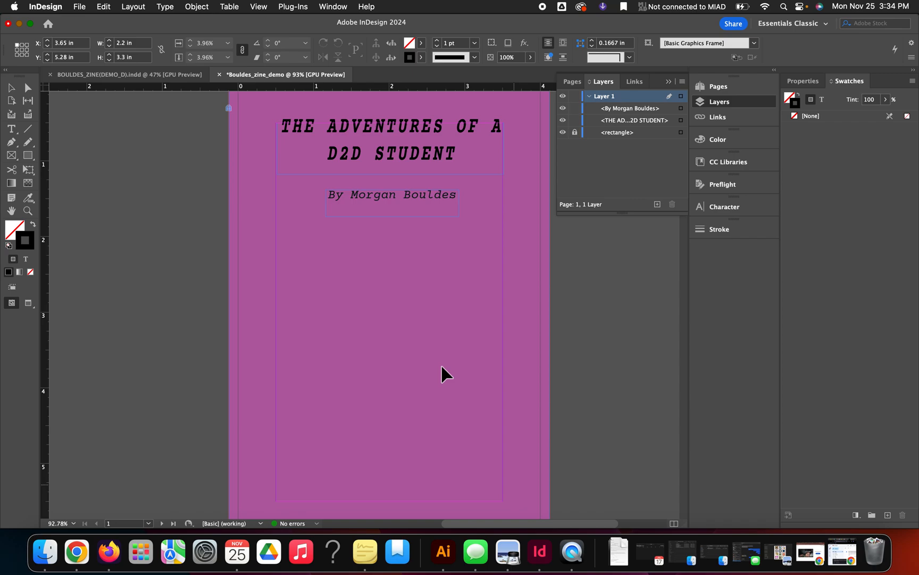
pyautogui.press('super+minus')
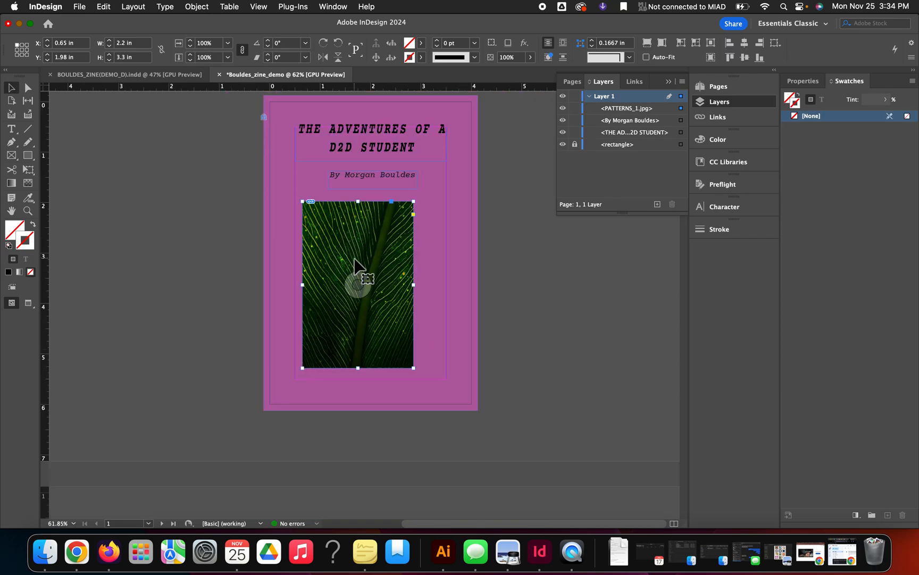
# Shift the leaf picture about 0.29 in right inside its frame, and move the frame to about X 0.82, Y 2.25 in
pyautogui.moveTo(359, 273); pyautogui.dragTo(379, 275)
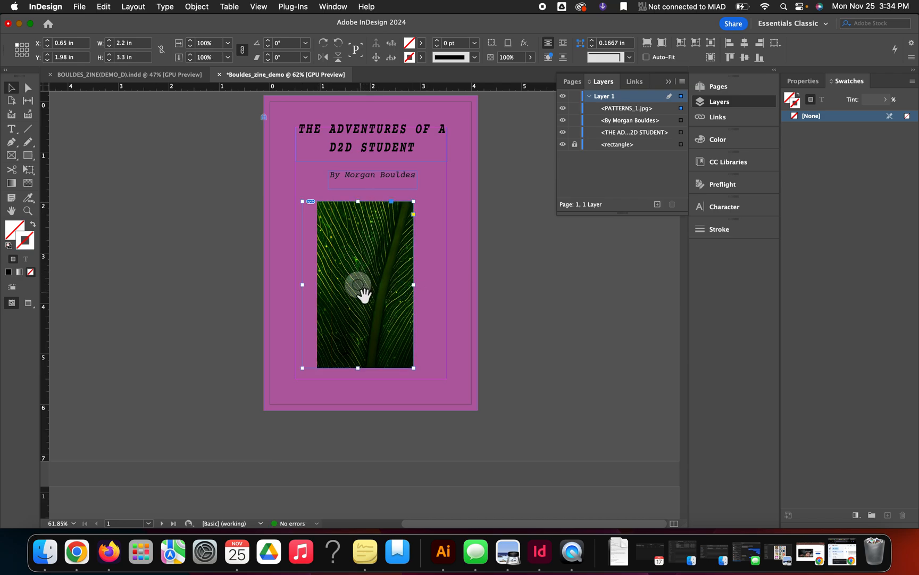
pyautogui.moveTo(377, 254)
pyautogui.mouseDown()
pyautogui.moveTo(404, 253)
pyautogui.moveTo(408, 262)
pyautogui.moveTo(387, 269)
pyautogui.mouseUp()
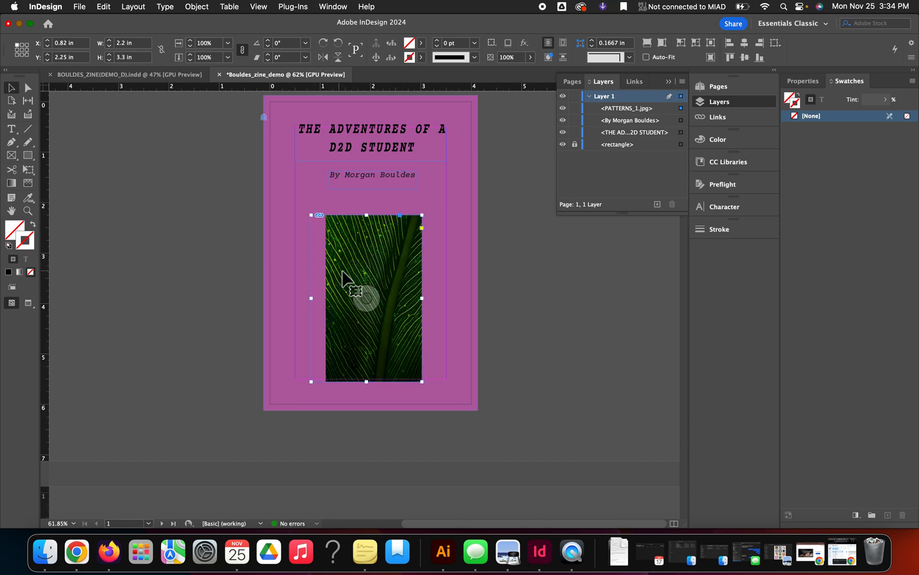
pyautogui.doubleClick(370, 267)
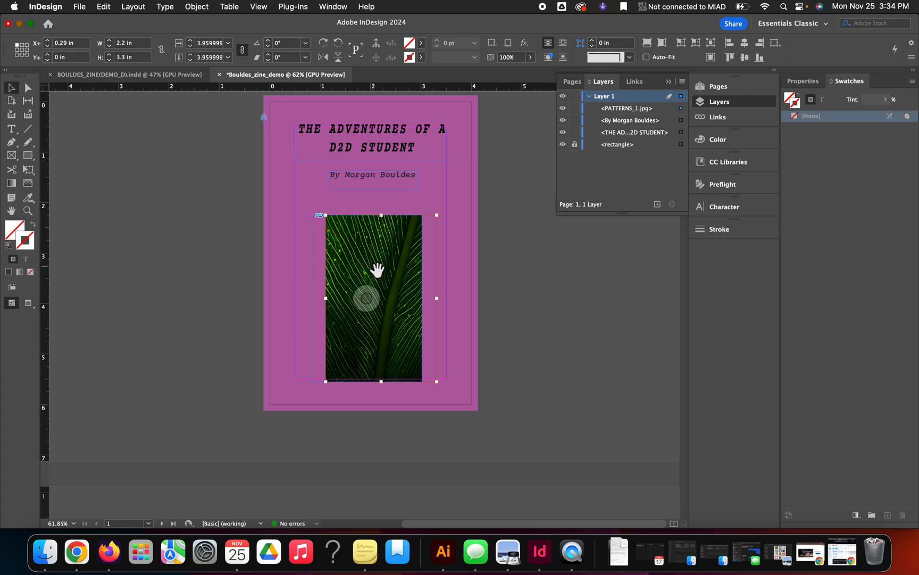
pyautogui.click(301, 255)
pyautogui.scroll(1, 343, 267)
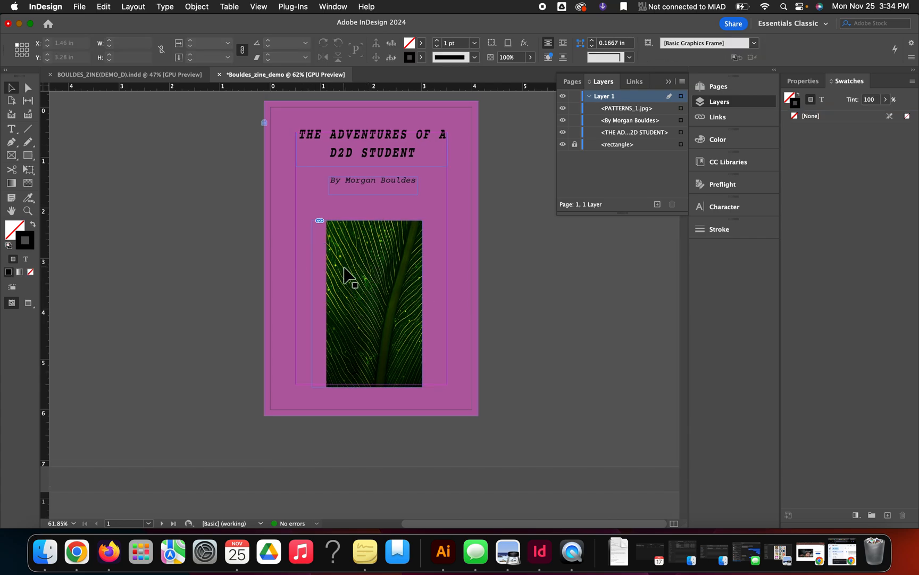
pyautogui.scroll(3, 345, 276)
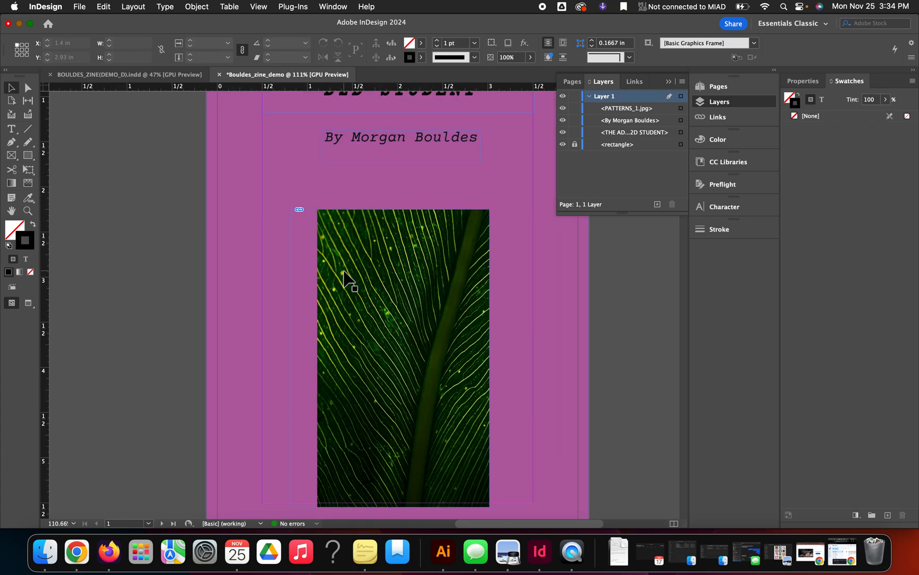
# Move the leaf frame up to about Y 2.02 in, and shift the picture inside it to an offset of about 0.62, −0.08 in
pyautogui.click(360, 276)
pyautogui.moveTo(360, 266); pyautogui.dragTo(360, 265)
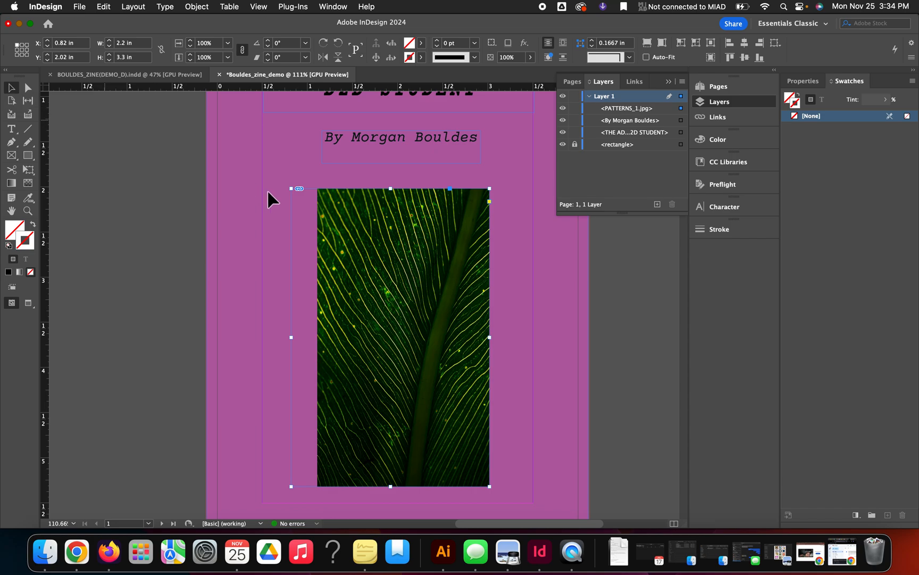
pyautogui.doubleClick(366, 262)
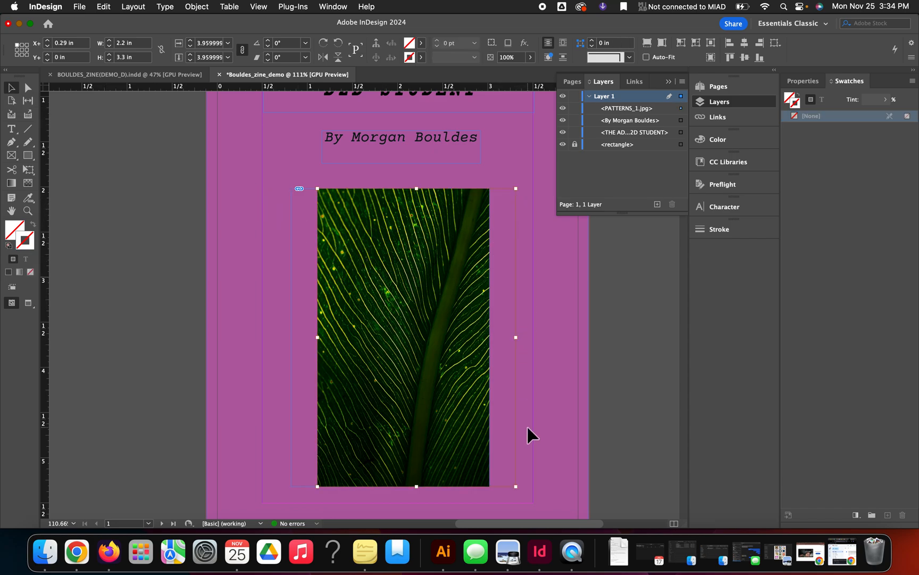
pyautogui.moveTo(455, 304); pyautogui.dragTo(482, 297)
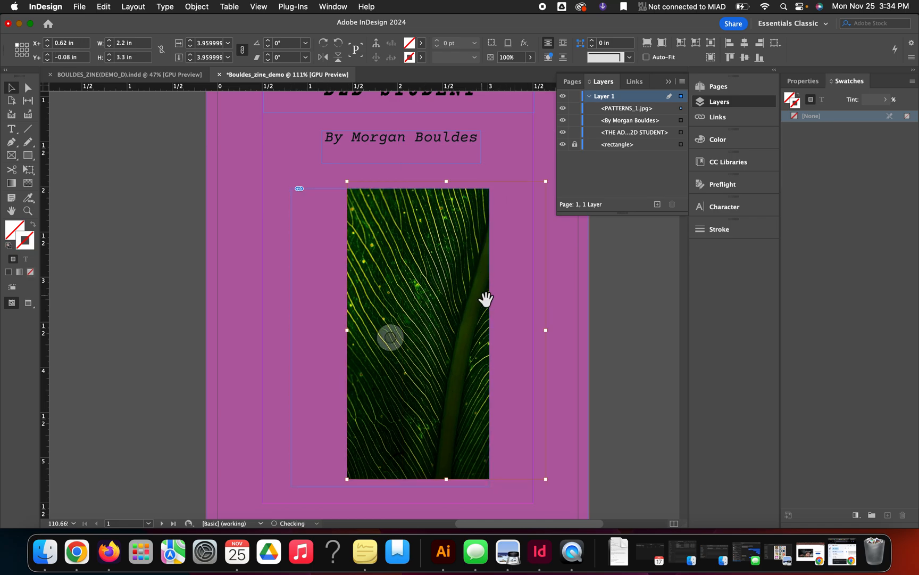
# Realign the leaf picture with its frame at zero offset and position the frame at about X 1.01, Y 1.94 in
pyautogui.click(290, 225)
pyautogui.click(403, 271)
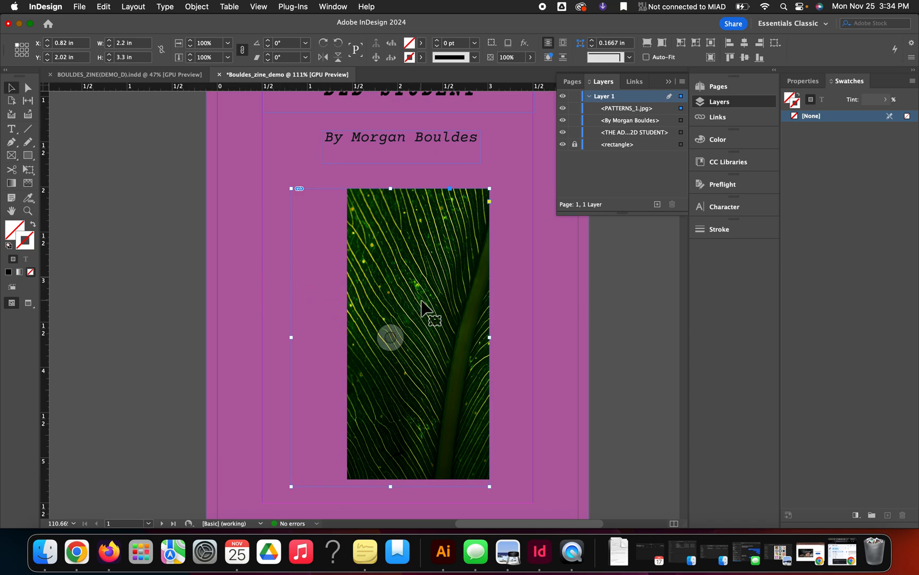
pyautogui.moveTo(421, 312); pyautogui.dragTo(396, 301)
# Enlarge the leaf picture inside its frame to about 2.62 × 3.63 in, and extend the frame to about 2.47 × 3.45 in
pyautogui.doubleClick(452, 294)
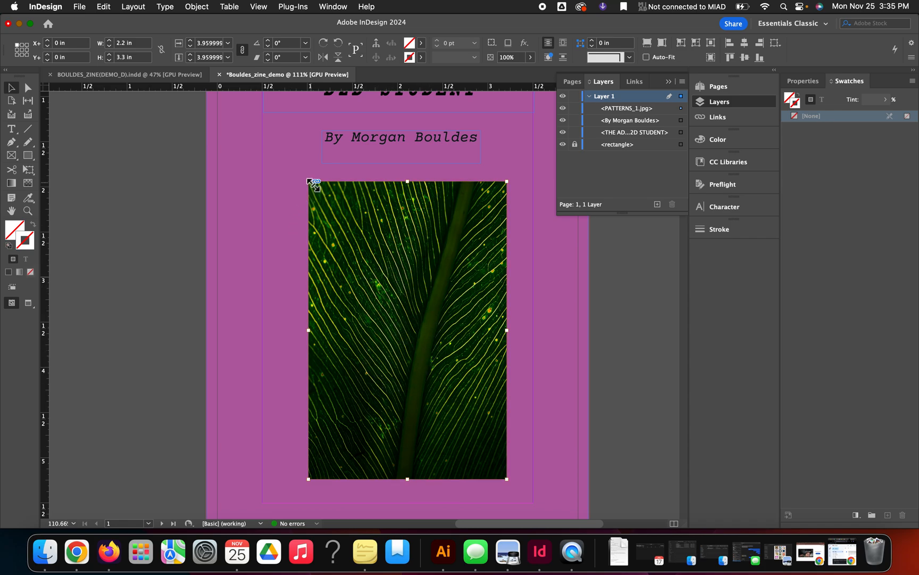
pyautogui.moveTo(311, 183); pyautogui.dragTo(274, 155)
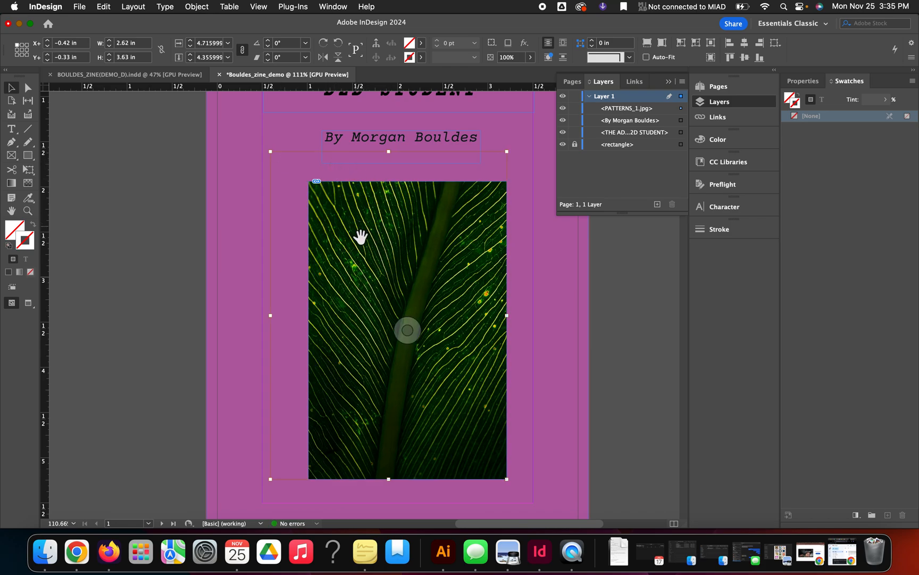
pyautogui.click(300, 251)
pyautogui.click(359, 261)
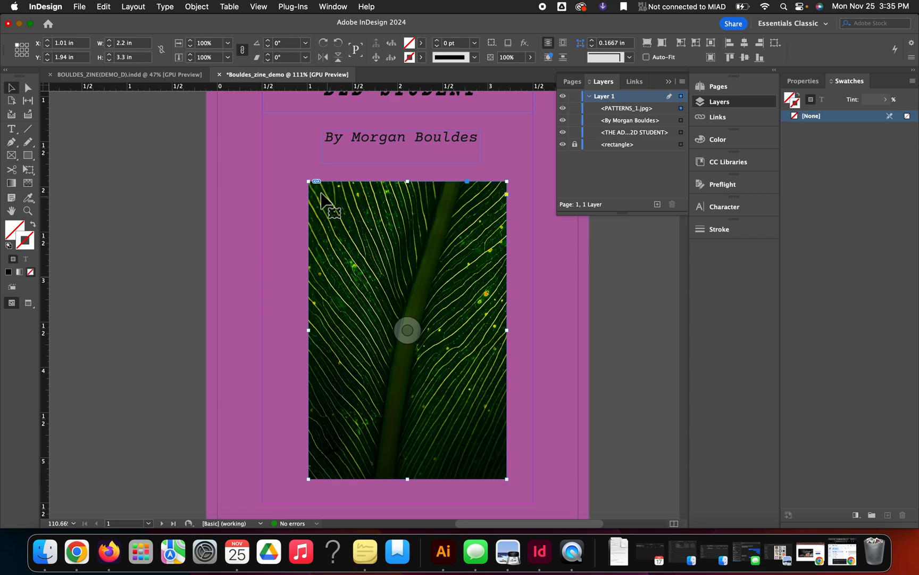
pyautogui.moveTo(308, 181); pyautogui.dragTo(283, 168)
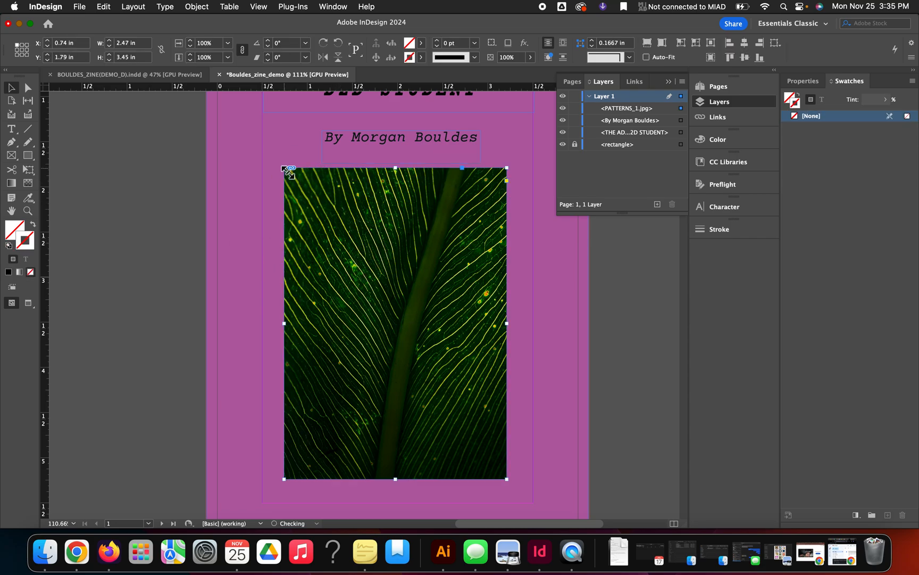
pyautogui.scroll(-5, 328, 230)
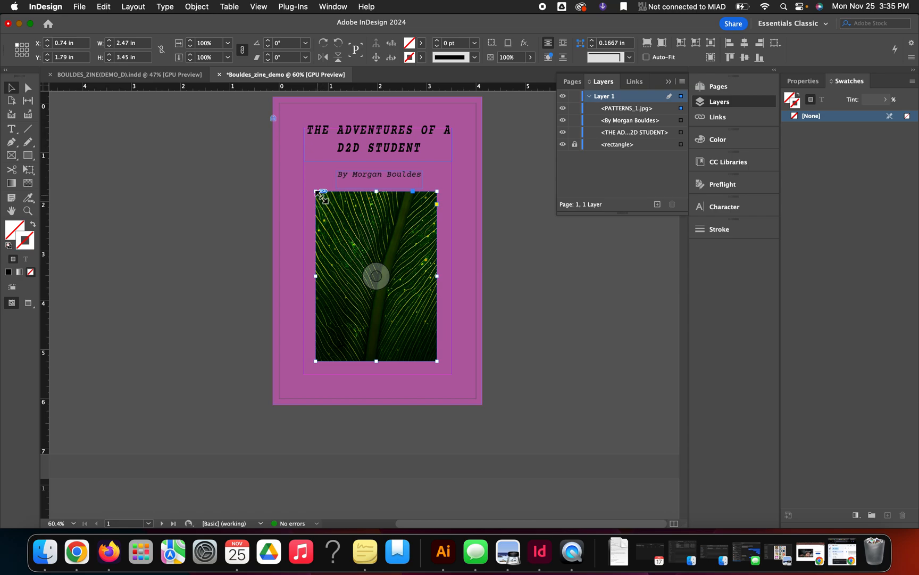
# Extend the leaf frame to the bleed on all sides, about 4.25 × 6.25 in at X −0.125, Y −0.125 in
pyautogui.moveTo(316, 190); pyautogui.dragTo(273, 101)
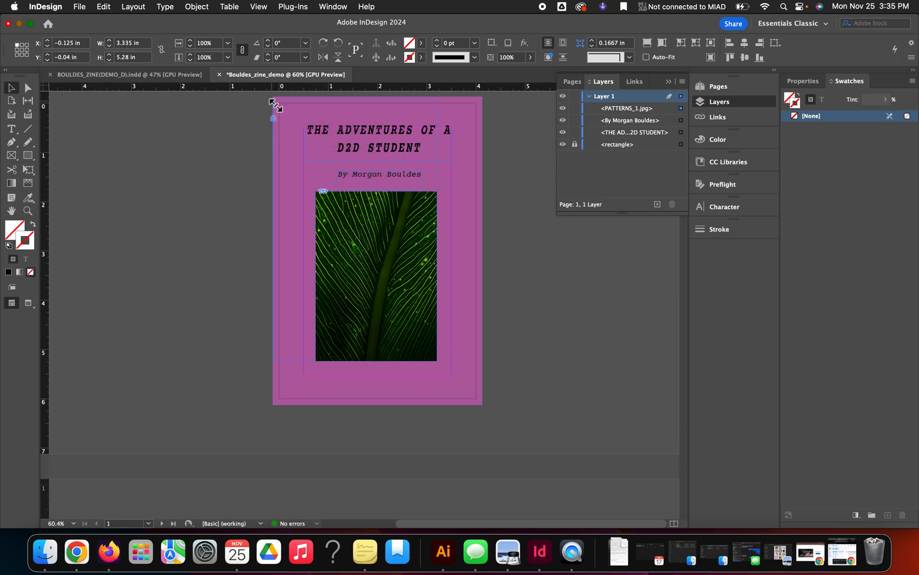
pyautogui.moveTo(442, 366); pyautogui.dragTo(478, 400)
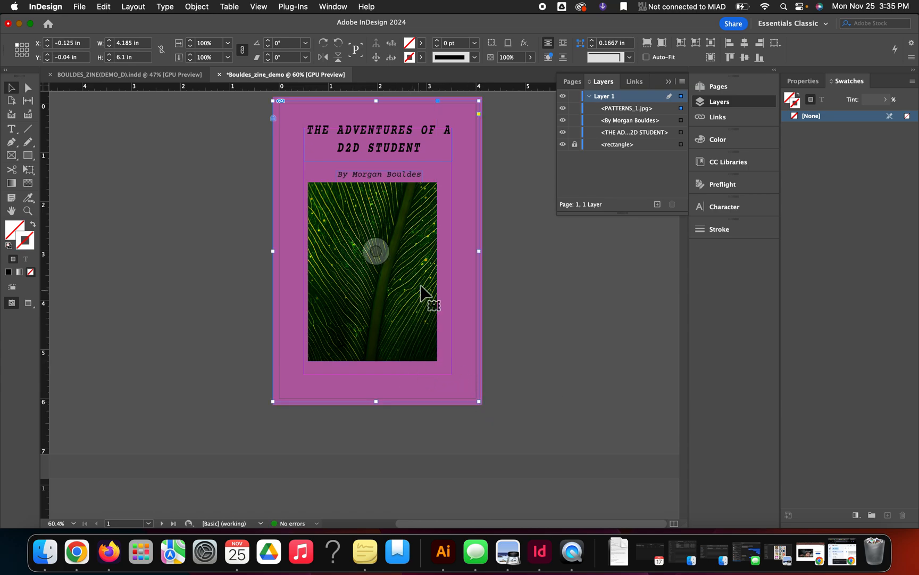
pyautogui.moveTo(380, 104); pyautogui.dragTo(381, 100)
pyautogui.moveTo(376, 402)
pyautogui.mouseDown()
pyautogui.moveTo(380, 412)
pyautogui.moveTo(377, 406)
pyautogui.mouseUp()
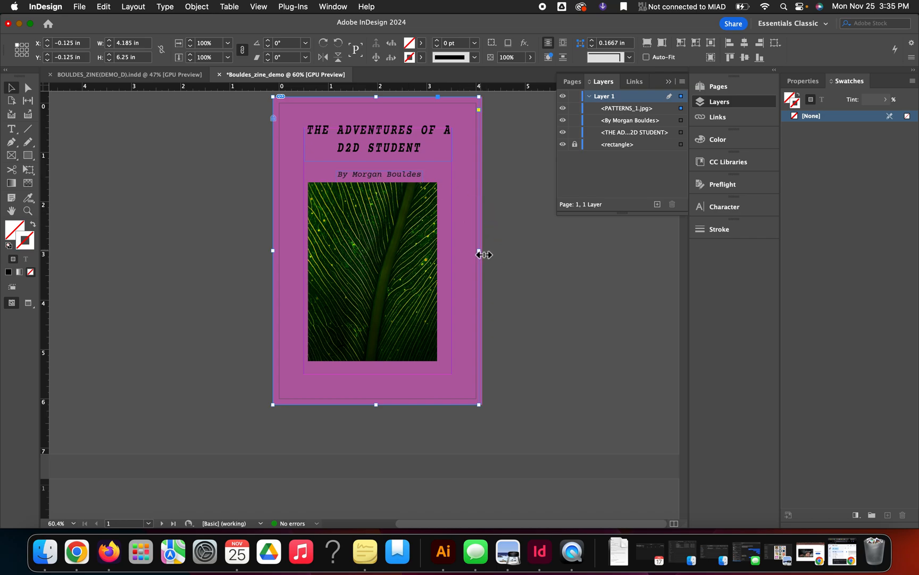
pyautogui.moveTo(481, 255); pyautogui.dragTo(482, 251)
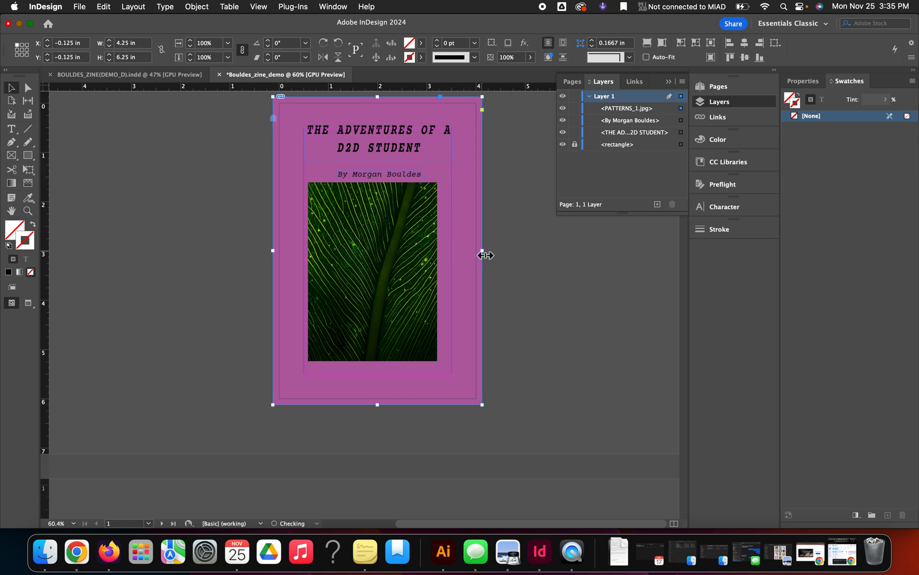
# Enlarge the leaf picture inside its frame to about 4.53 × 6.27 in and shift it to an offset of about −0.27, 0 in
pyautogui.click(378, 250)
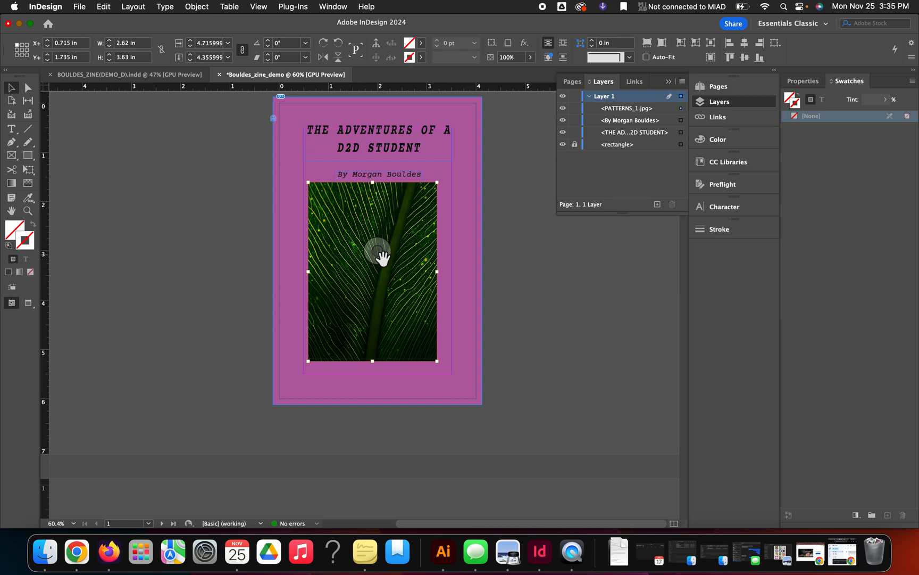
pyautogui.scroll(2, 383, 259)
pyautogui.scroll(-8, 383, 259)
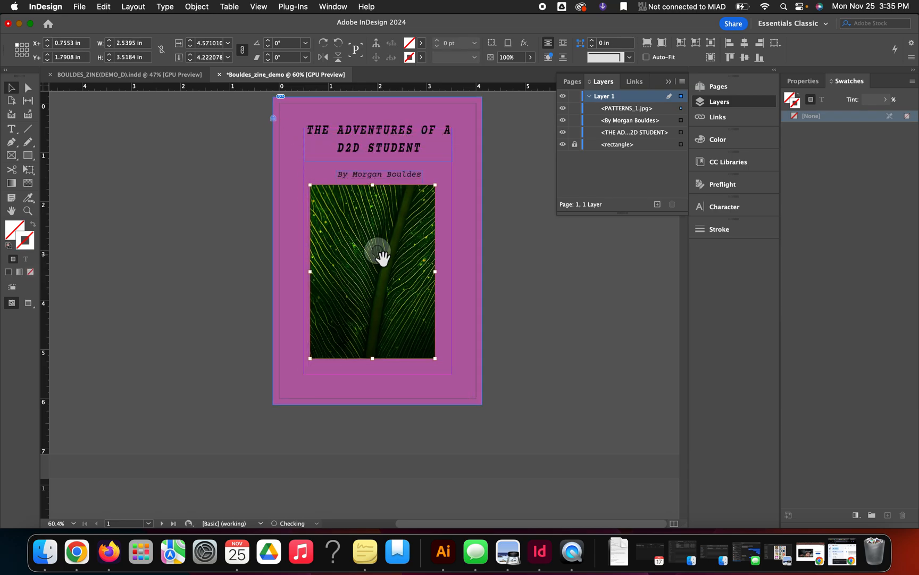
pyautogui.scroll(5, 383, 259)
pyautogui.scroll(3, 383, 259)
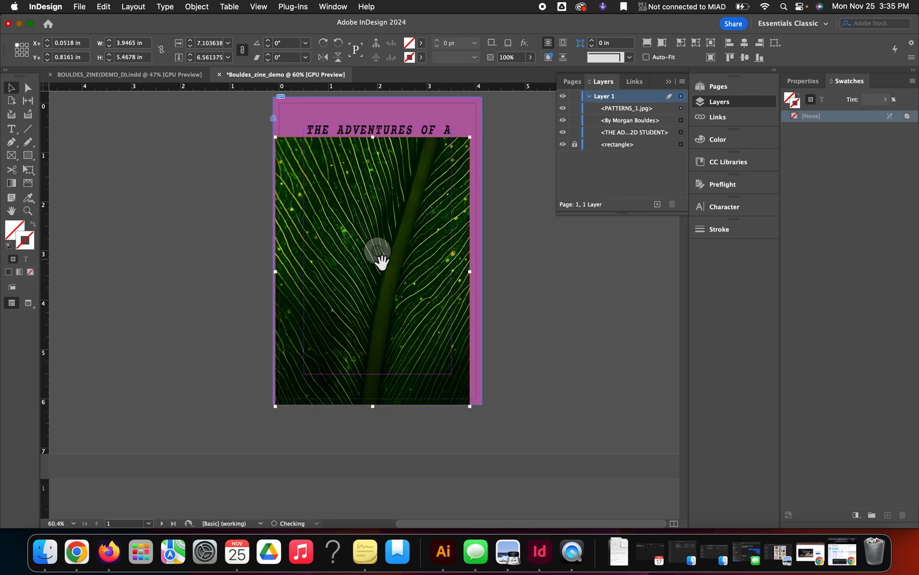
pyautogui.moveTo(394, 289); pyautogui.dragTo(395, 260)
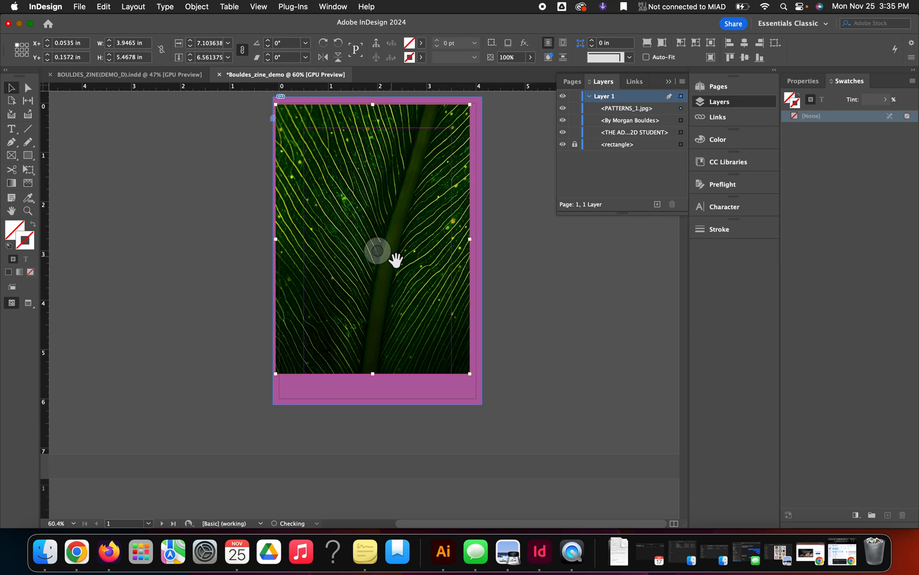
pyautogui.scroll(3, 396, 260)
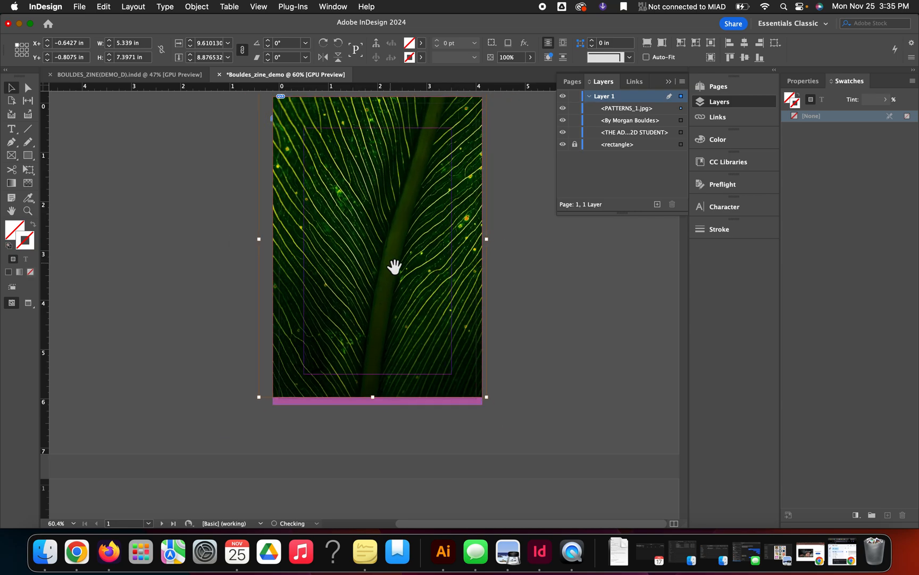
pyautogui.scroll(3, 394, 266)
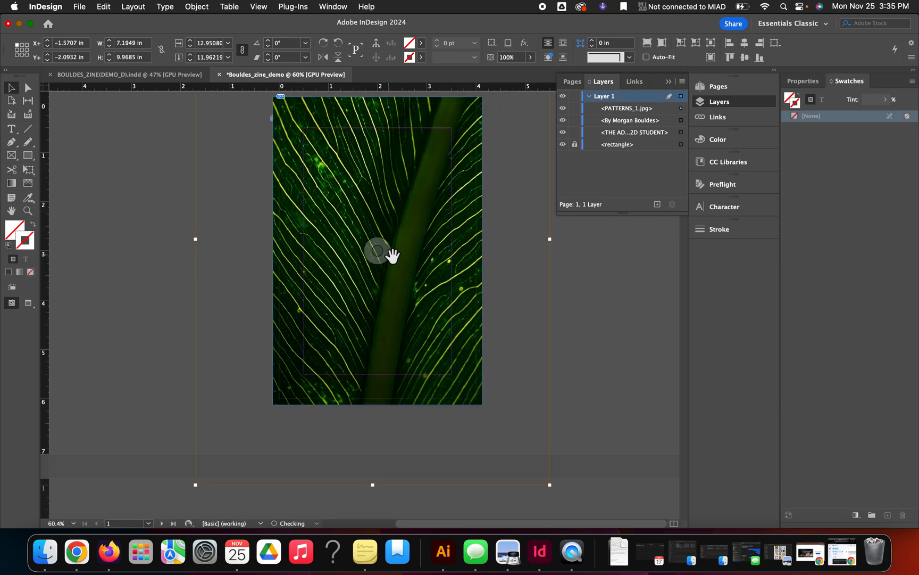
pyautogui.scroll(-5, 393, 256)
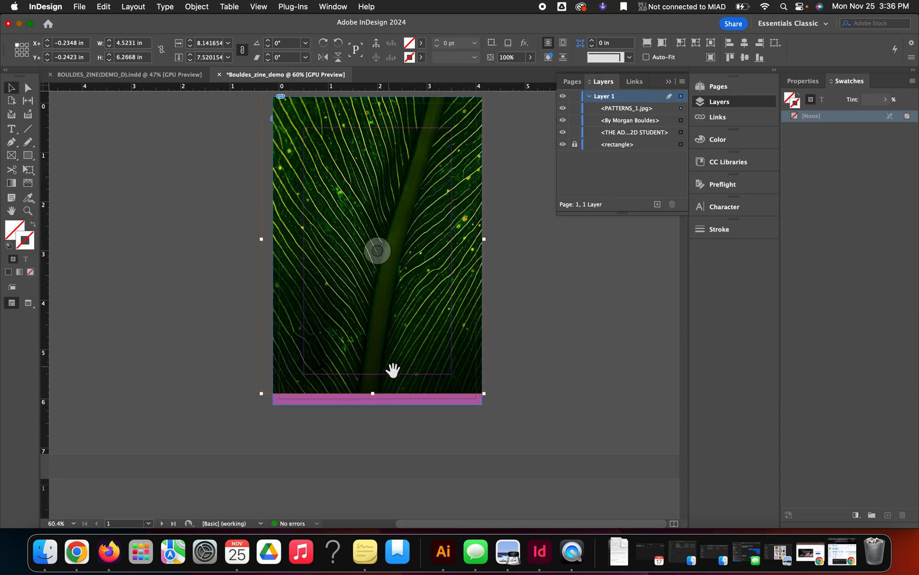
pyautogui.moveTo(373, 396); pyautogui.dragTo(375, 411)
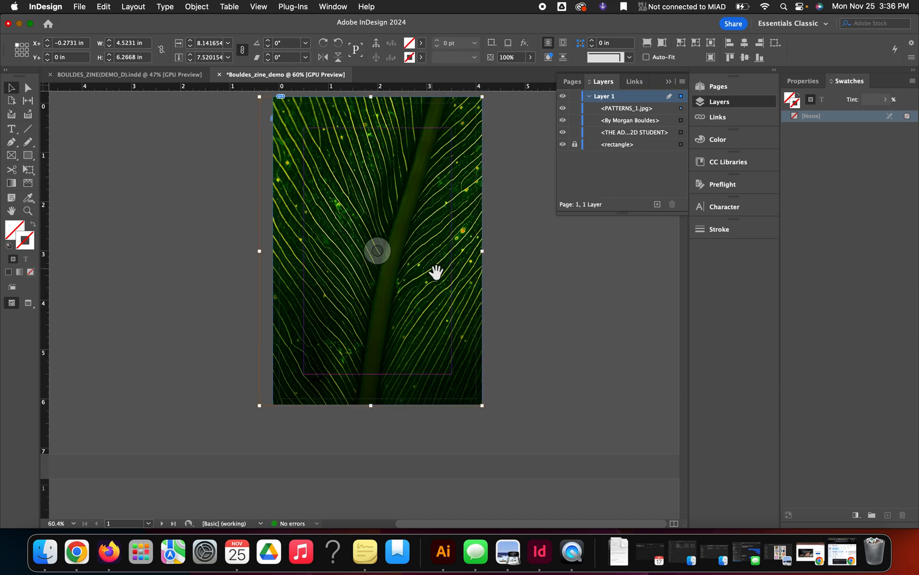
# Rescale the leaf picture to about 6.25 in high, and pull its left edge in to the frame edge for a width of about 4.24 in
pyautogui.press('super+comma')
pyautogui.press('super+comma')
pyautogui.press('super+comma')
pyautogui.press('super+comma')
pyautogui.press('super+comma')
pyautogui.press('super+comma')
pyautogui.press('super+comma')
pyautogui.press('super+period')
pyautogui.press('super+period')
pyautogui.press('super+period')
pyautogui.press('super+period')
pyautogui.press('super+period')
pyautogui.press('super+period')
pyautogui.press('super+period')
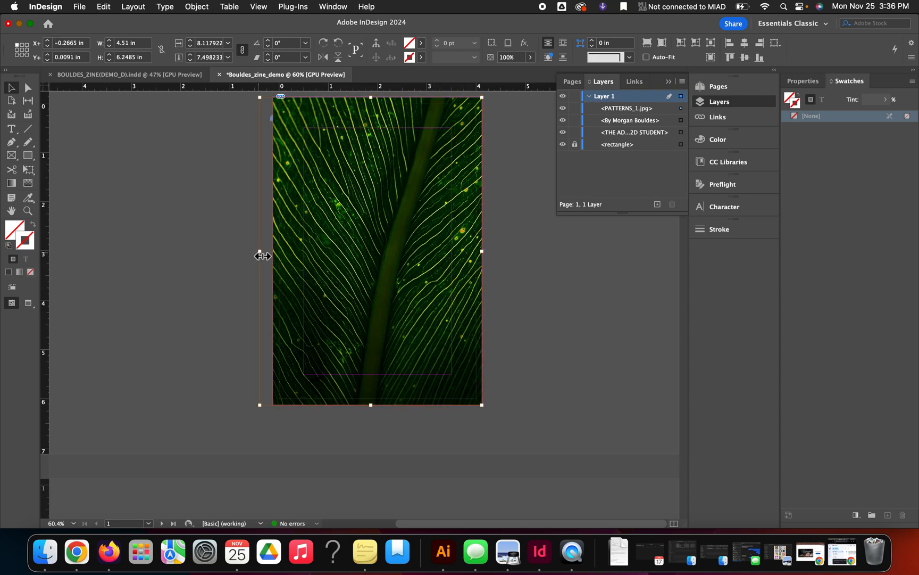
pyautogui.moveTo(259, 251); pyautogui.dragTo(273, 252)
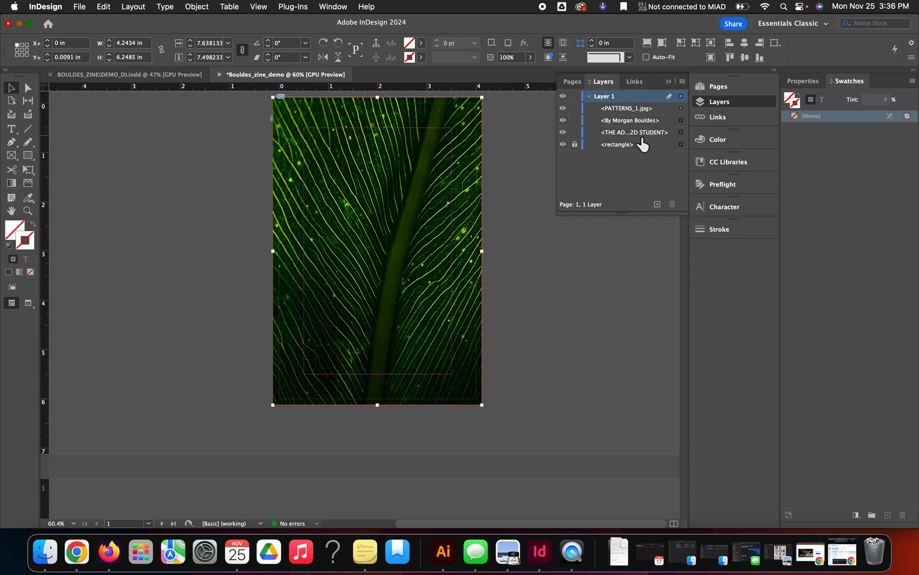
# Hide the background rectangle and stack the title and byline text above the leaf image in Layer 1
pyautogui.click(566, 146)
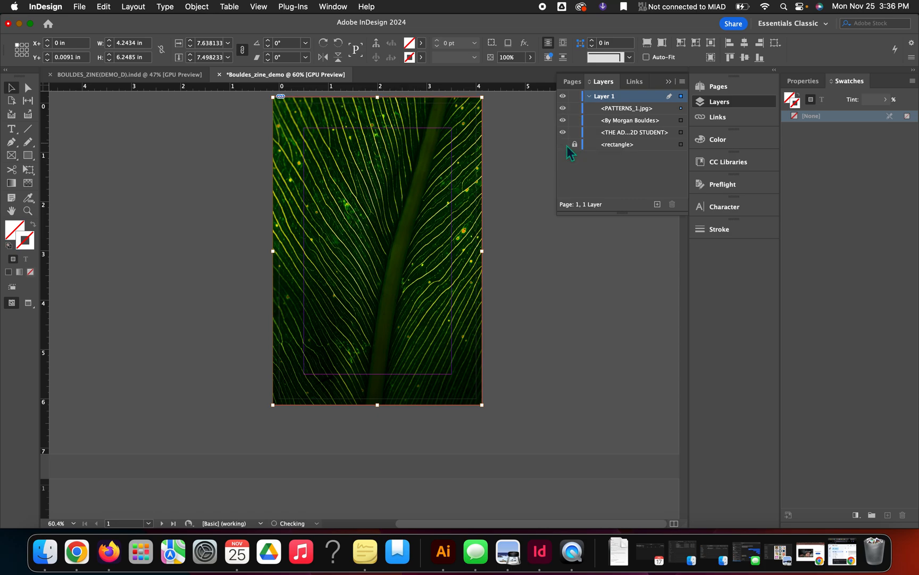
pyautogui.click(628, 122)
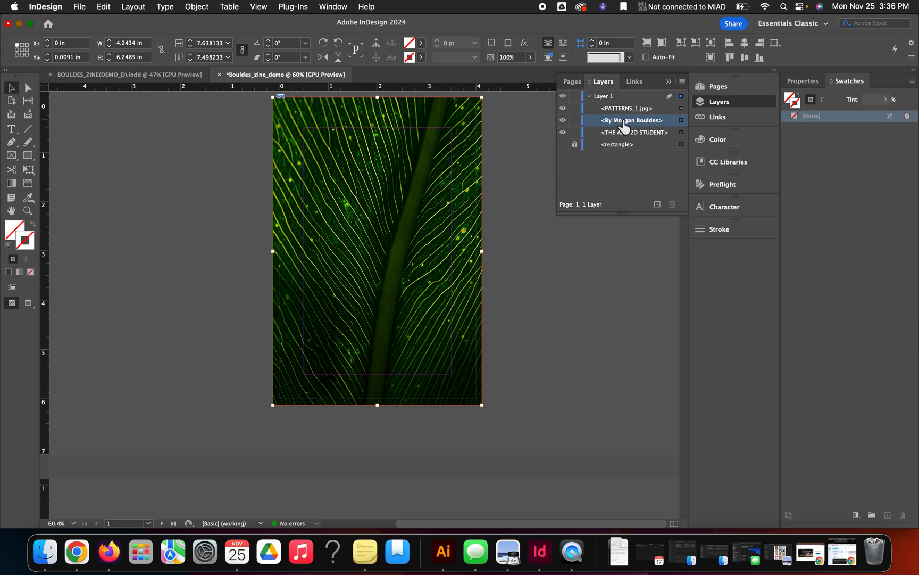
pyautogui.moveTo(624, 127); pyautogui.dragTo(617, 111)
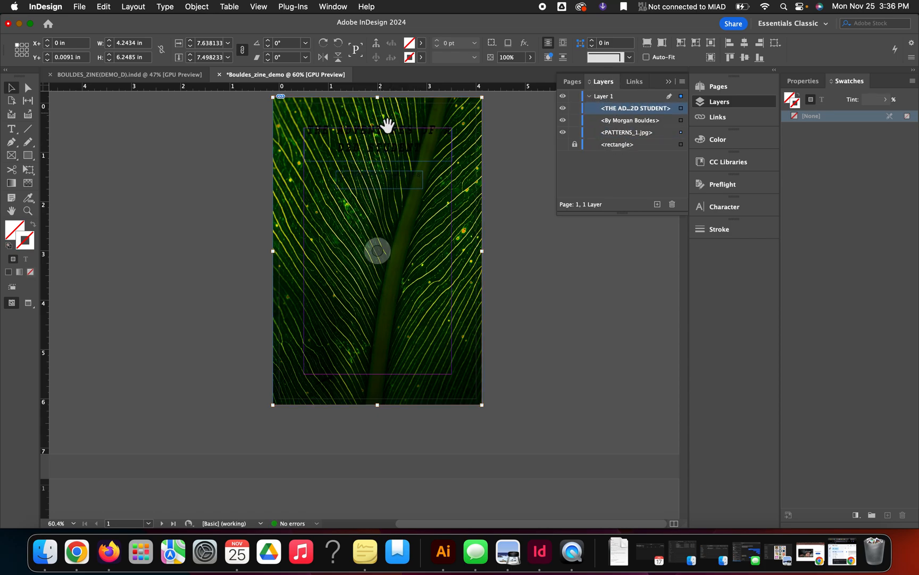
# Recolor both lines of the cover title with the magenta swatch C=0 M=100 Y=0 K=0
pyautogui.click(382, 145)
pyautogui.doubleClick(383, 146)
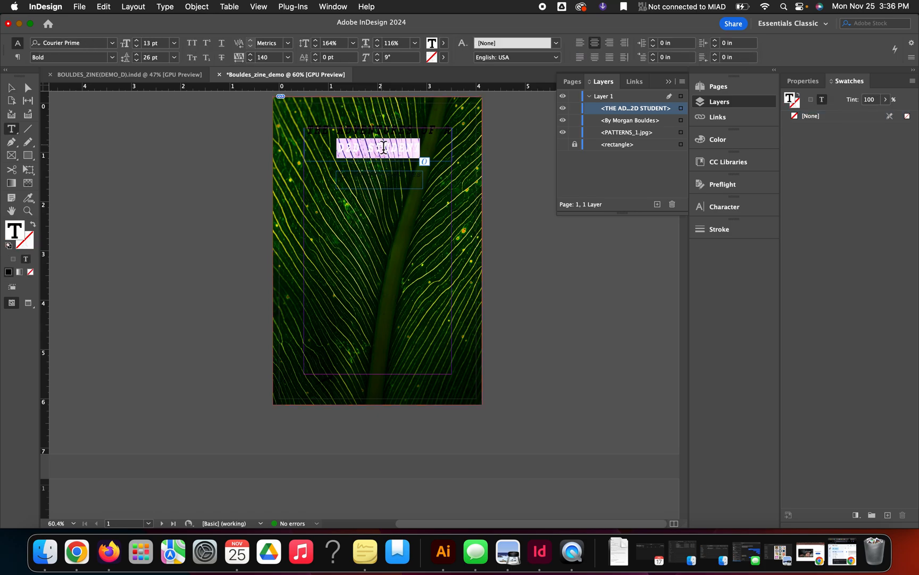
pyautogui.moveTo(419, 152); pyautogui.dragTo(307, 139)
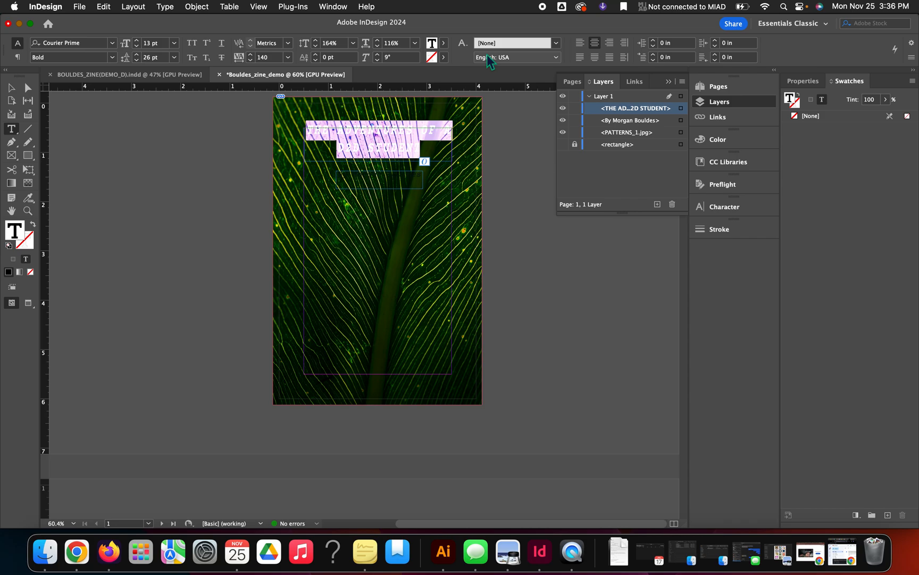
pyautogui.click(727, 206)
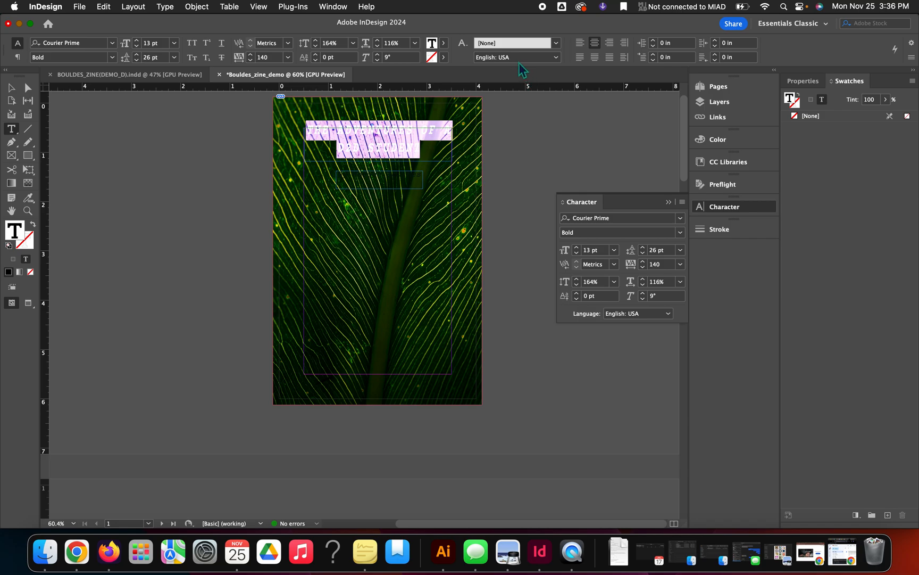
pyautogui.click(668, 201)
pyautogui.click(448, 46)
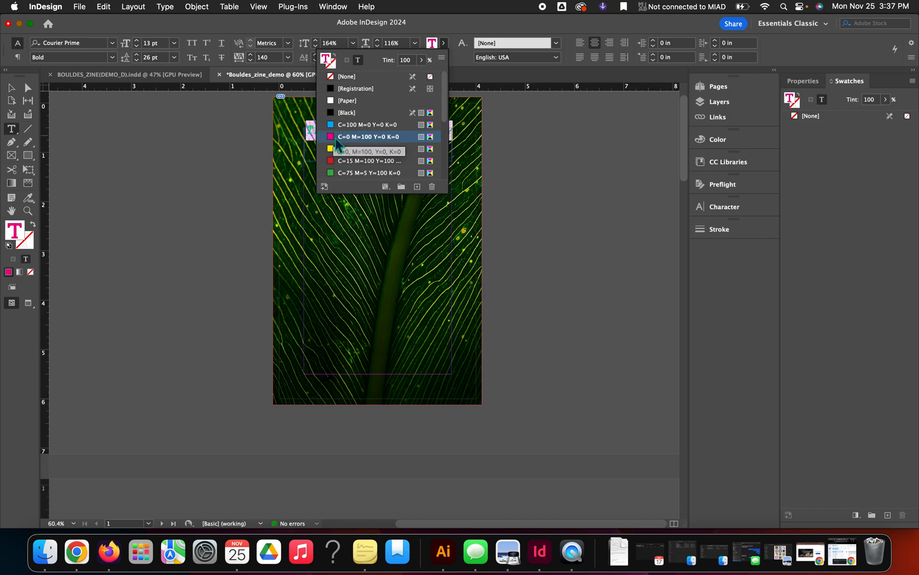
pyautogui.click(532, 178)
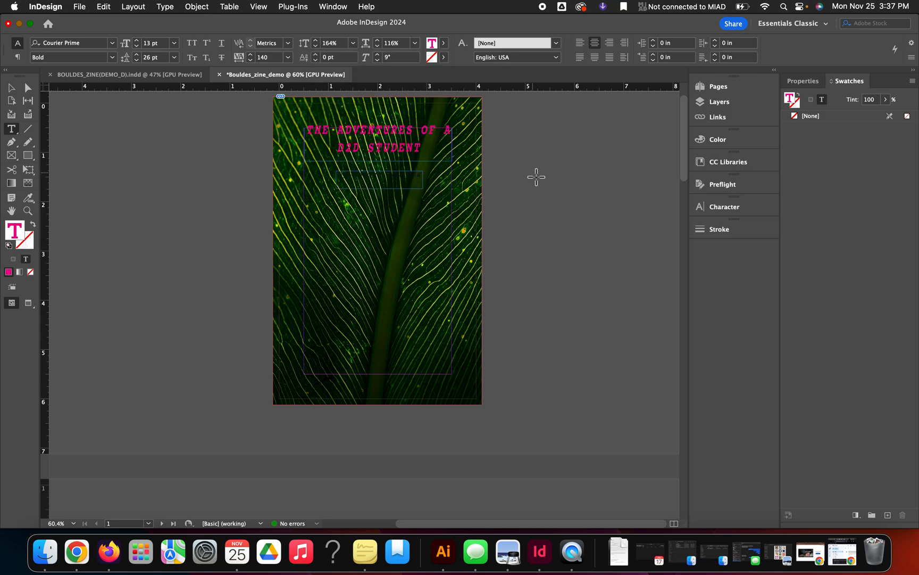
# Recolor the byline text with the same magenta swatch, C=0 M=100 Y=0 K=0
pyautogui.tripleClick(380, 180)
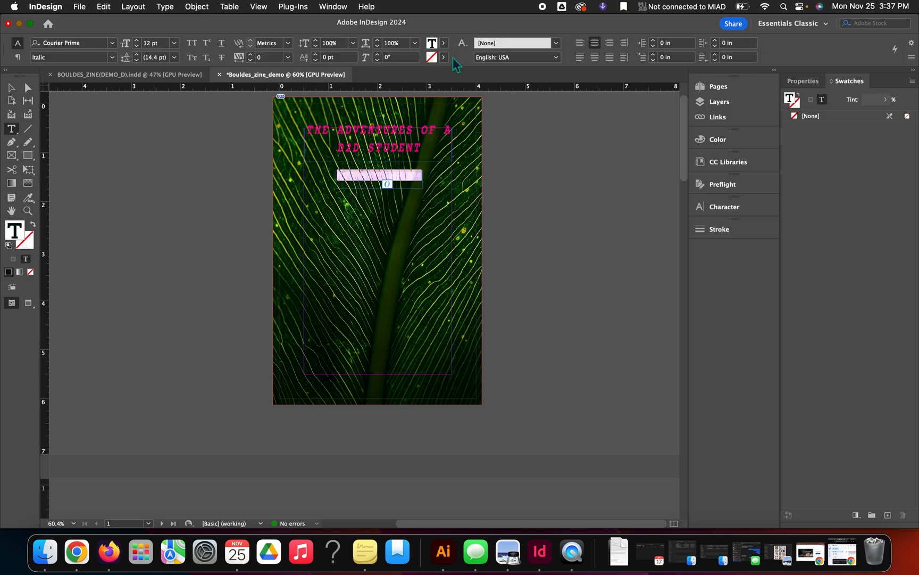
pyautogui.click(444, 43)
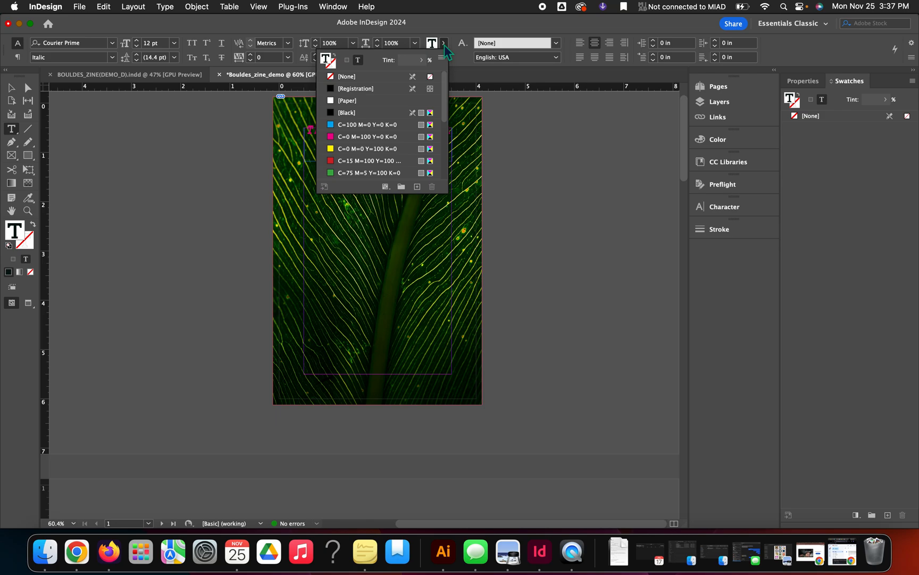
pyautogui.click(340, 138)
pyautogui.click(597, 184)
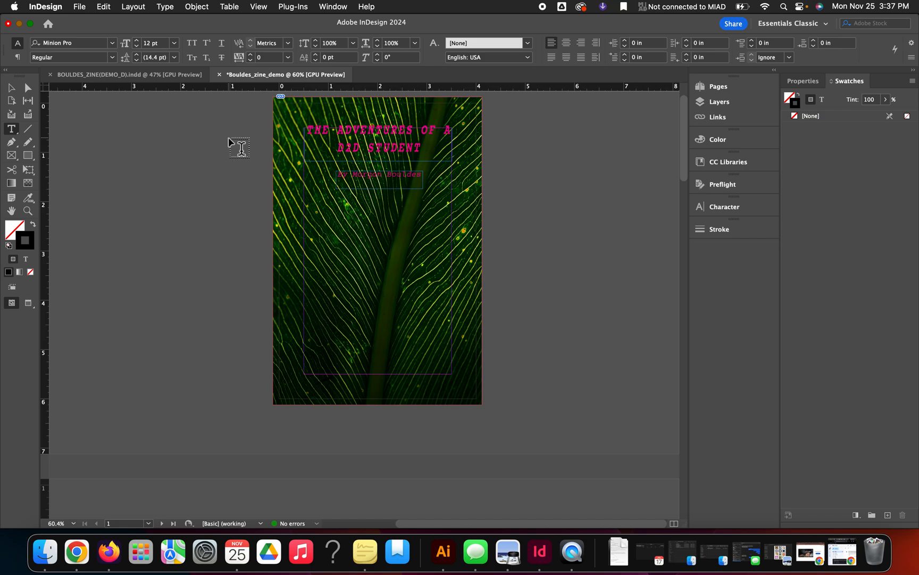
# Move the byline down to about X 1.13, Y 3 in, and lower the title so it sits a little above it
pyautogui.click(13, 88)
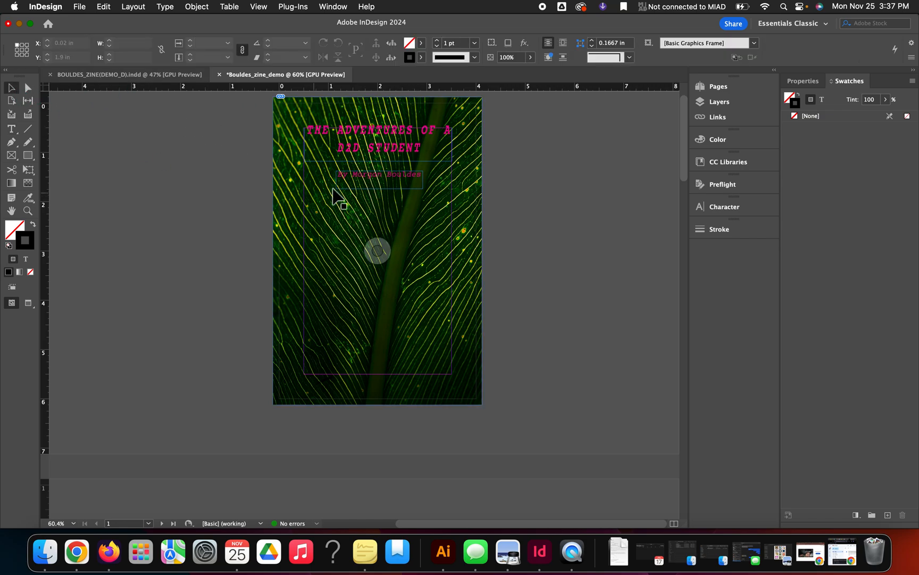
pyautogui.moveTo(380, 176); pyautogui.dragTo(381, 258)
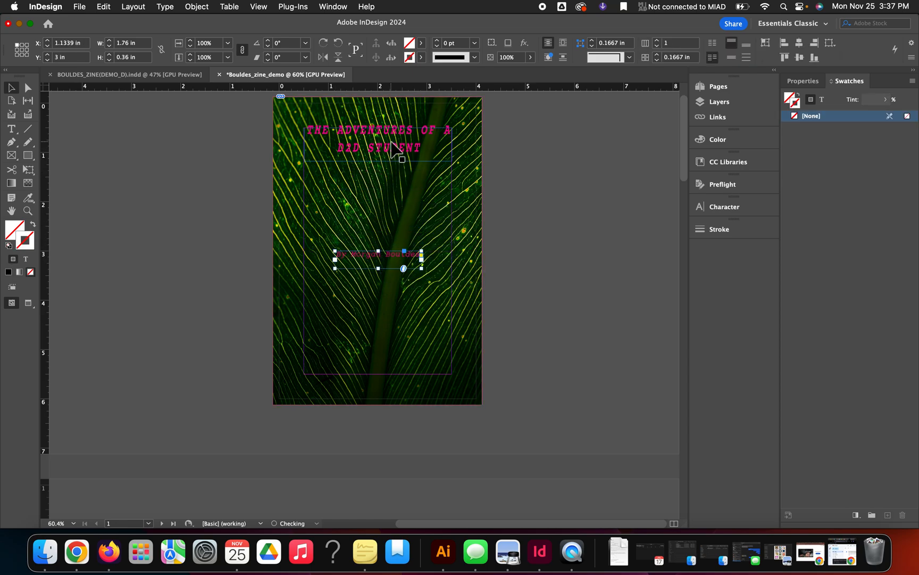
pyautogui.moveTo(389, 145); pyautogui.dragTo(403, 217)
pyautogui.click(553, 198)
pyautogui.click(519, 250)
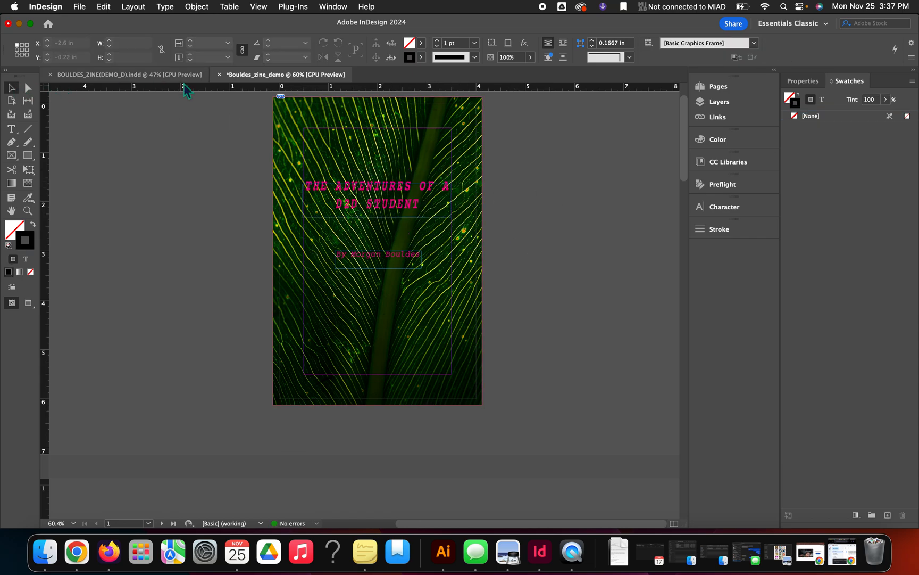
# Examine the cover in Preview mode without guides or bleed, return to Normal view, and check the title and byline up close
pyautogui.press('w')
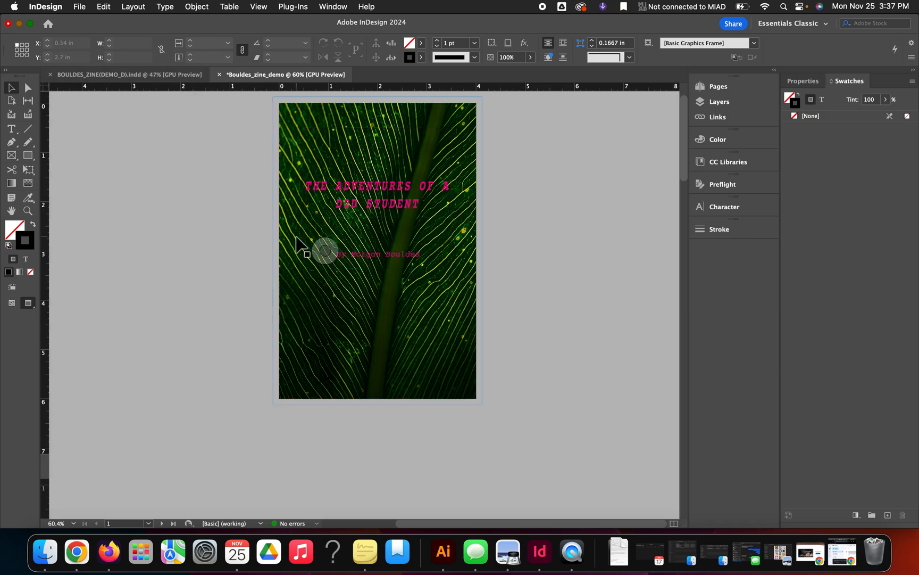
pyautogui.scroll(5, 296, 238)
pyautogui.scroll(-4, 297, 238)
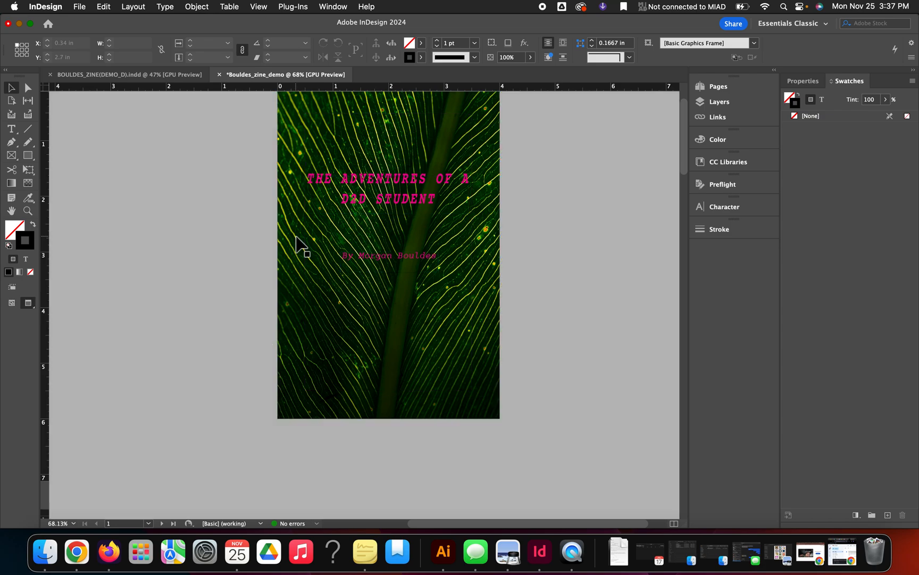
pyautogui.scroll(3, 296, 238)
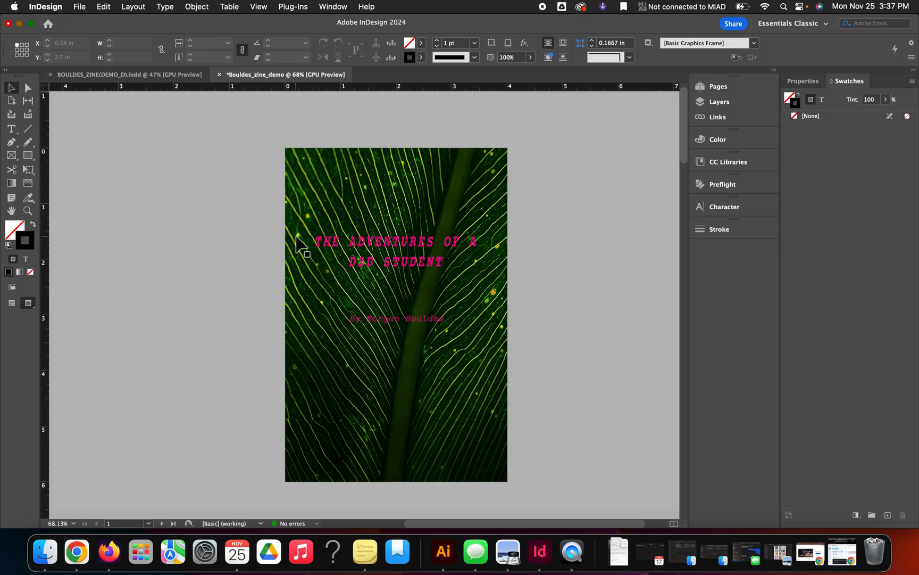
pyautogui.press('w')
pyautogui.click(336, 314)
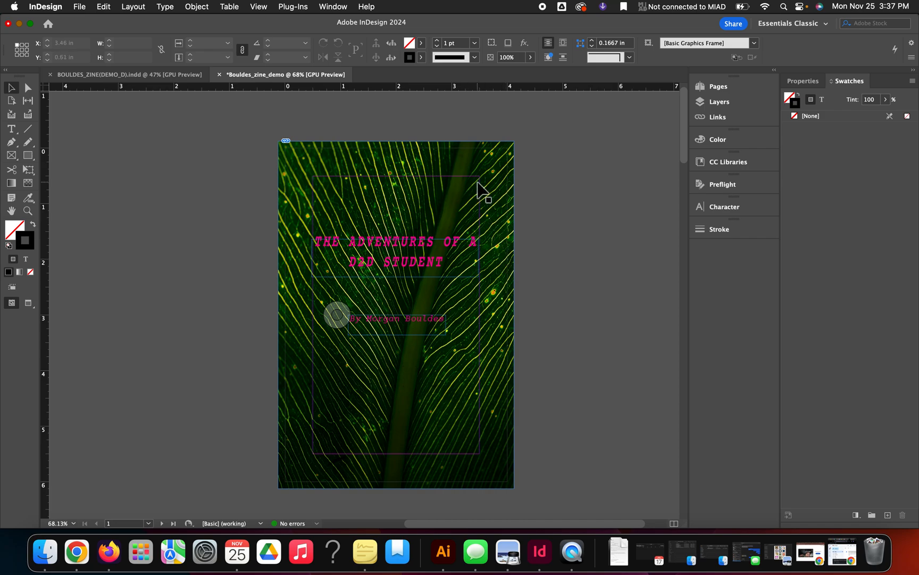
pyautogui.scroll(3, 478, 191)
pyautogui.scroll(2, 478, 191)
pyautogui.hscroll(-2, 478, 191)
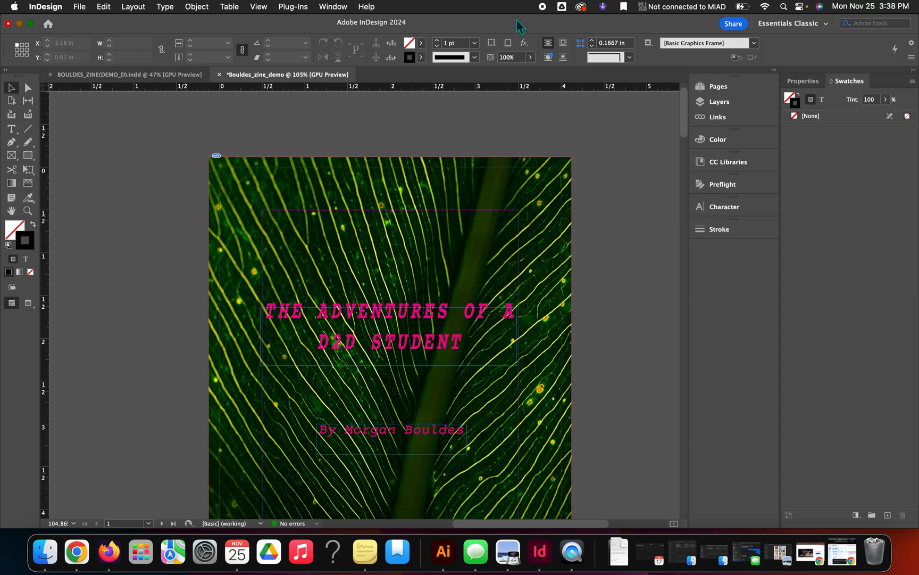
# Look through the page size presets and the General, Interface and Type preferences for the document's margin settings, leaving everything unchanged
pyautogui.click(733, 89)
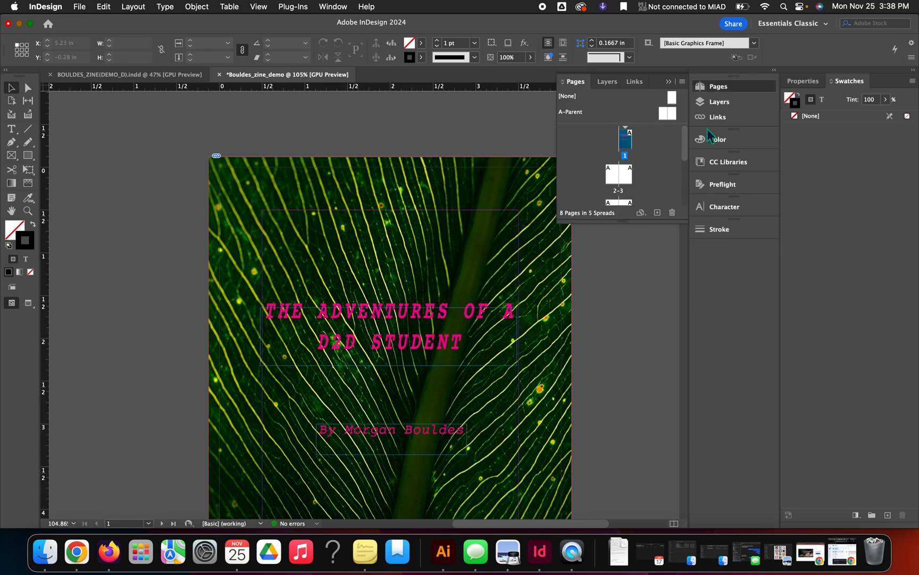
pyautogui.click(643, 213)
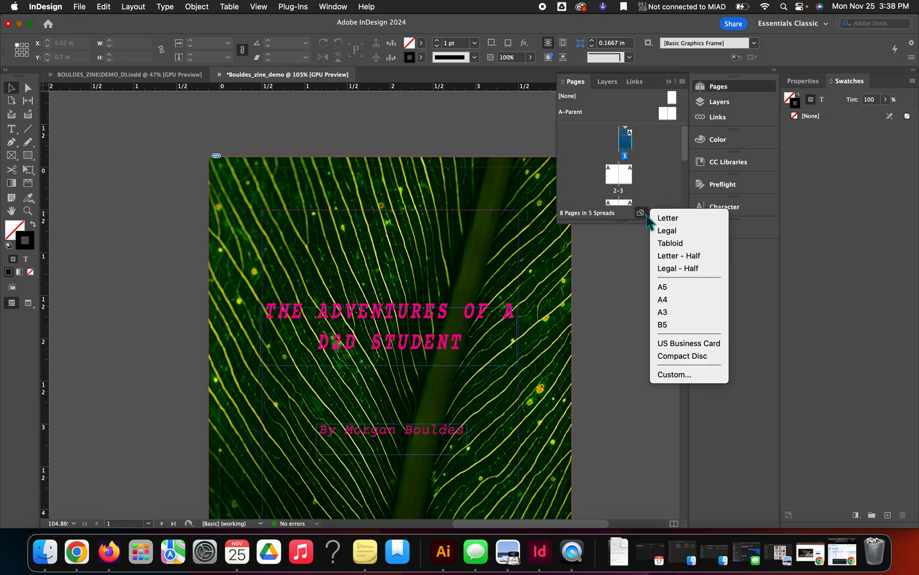
pyautogui.click(636, 302)
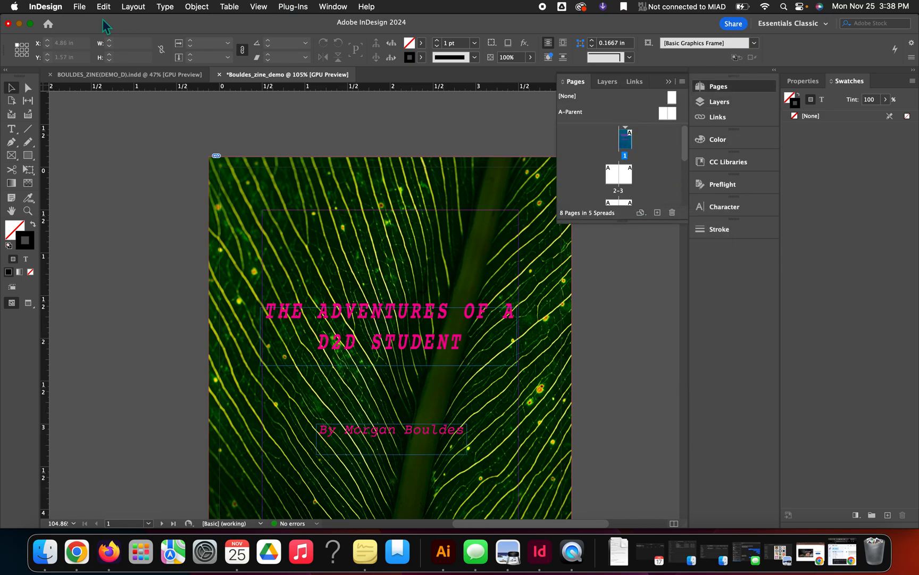
pyautogui.click(80, 7)
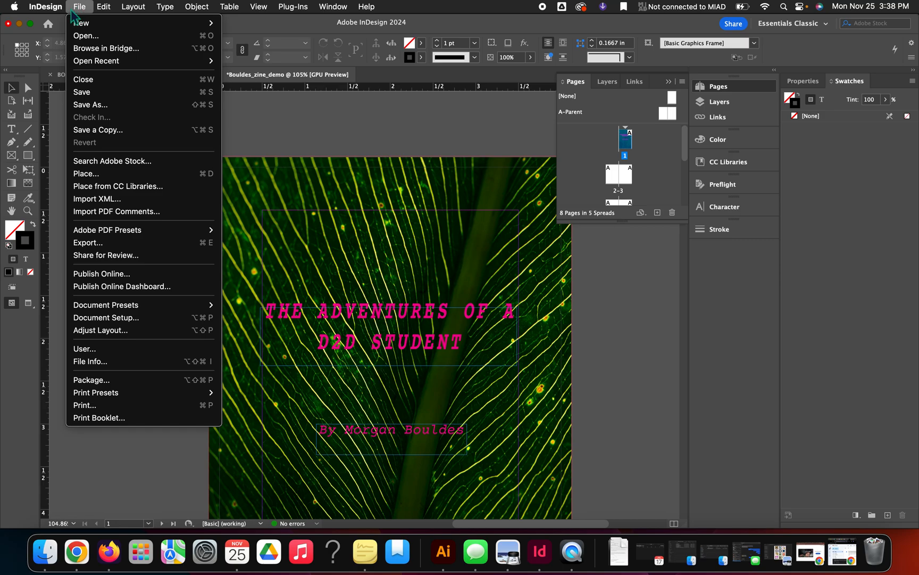
pyautogui.moveTo(150, 398)
pyautogui.moveTo(46, 6)
pyautogui.moveTo(53, 41)
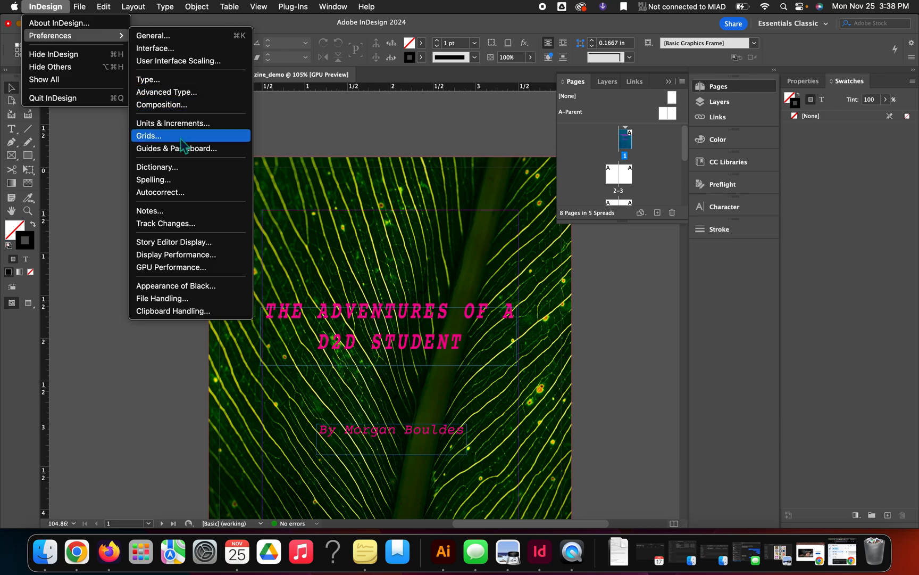
pyautogui.click(181, 35)
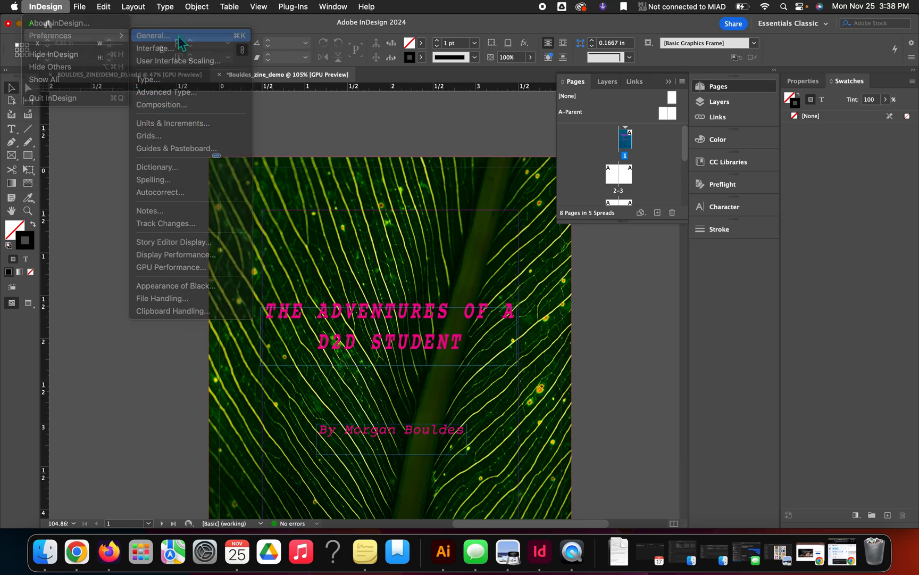
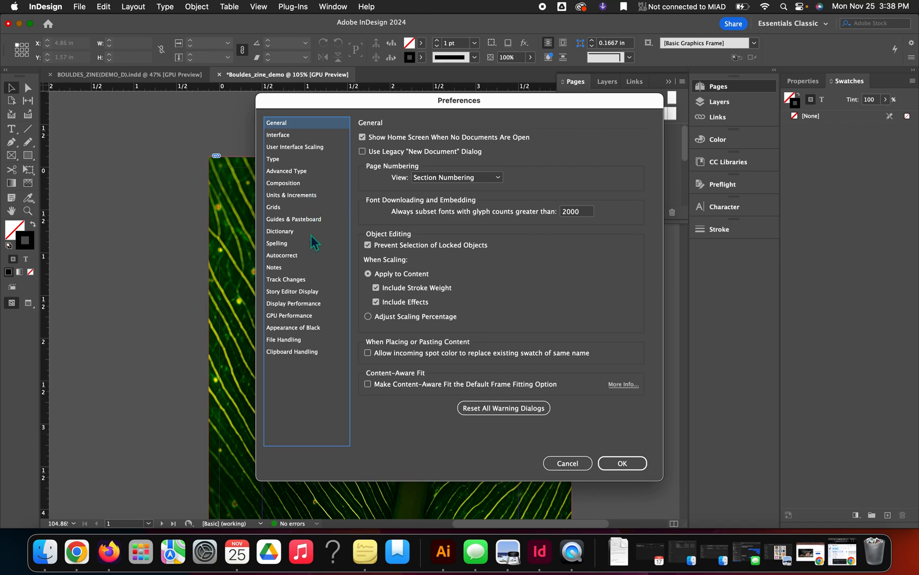
pyautogui.click(287, 136)
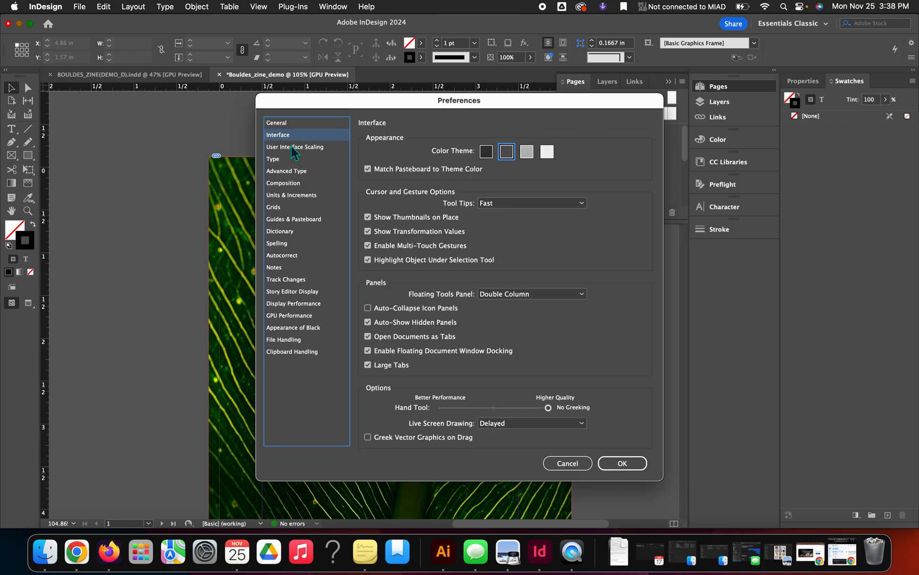
pyautogui.click(293, 148)
pyautogui.click(285, 161)
pyautogui.click(286, 172)
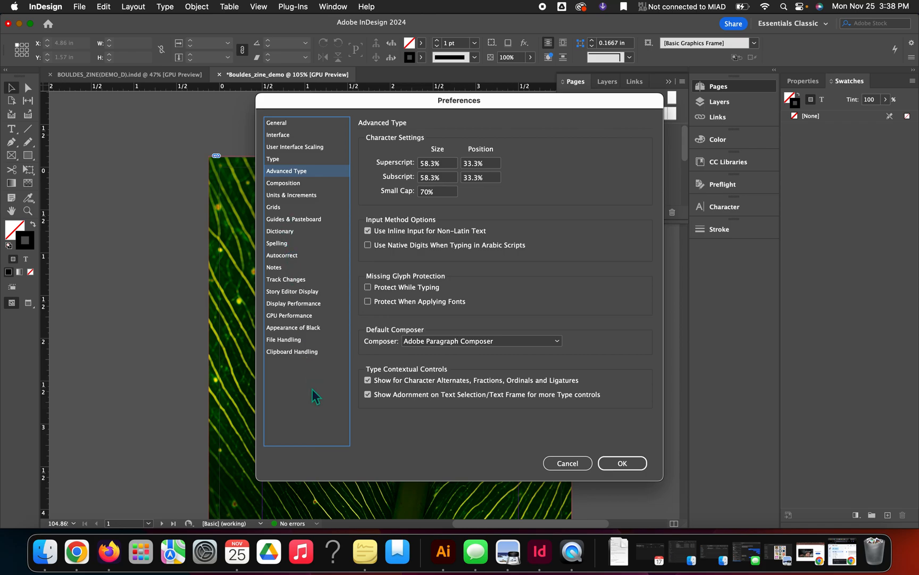
pyautogui.click(564, 463)
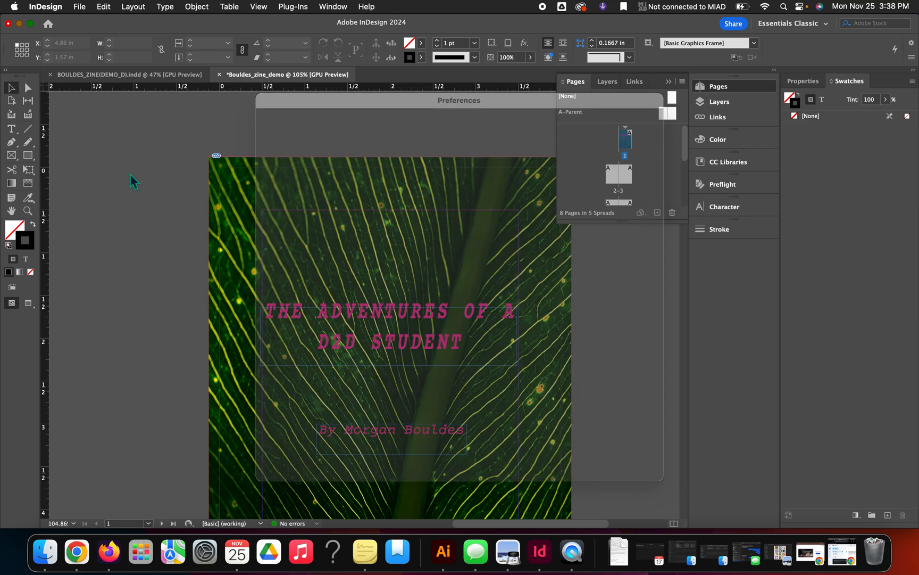
# Set all four document margins to 0.25 in, keeping the values linked
pyautogui.click(79, 6)
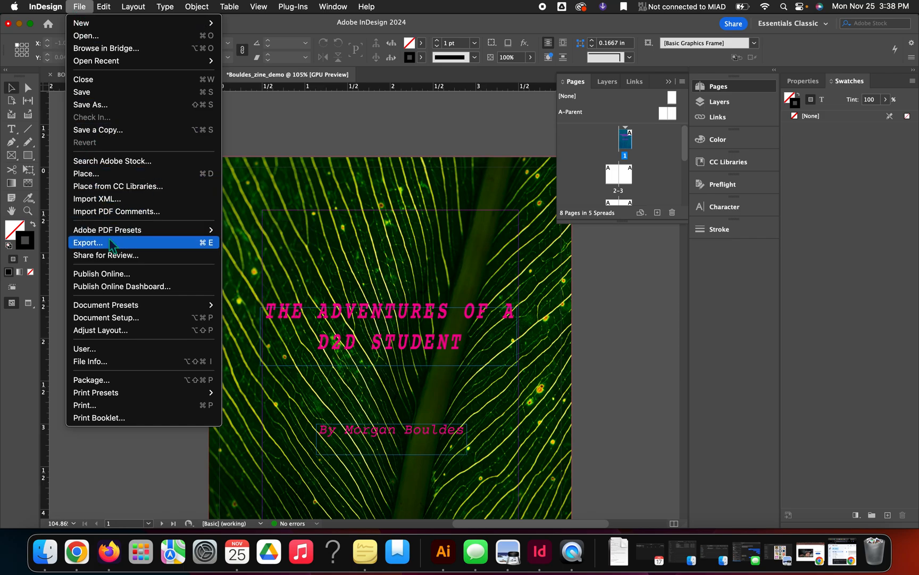
pyautogui.moveTo(116, 311)
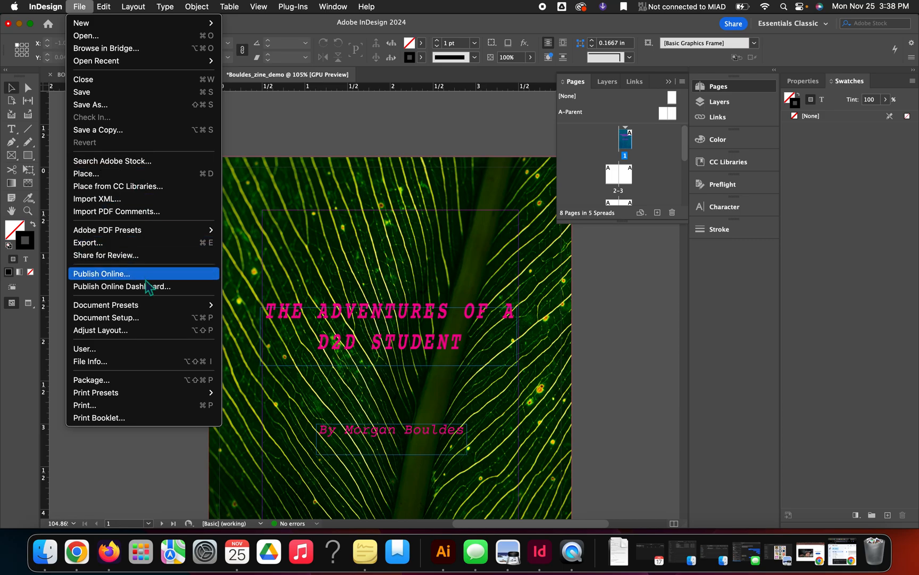
pyautogui.click(148, 318)
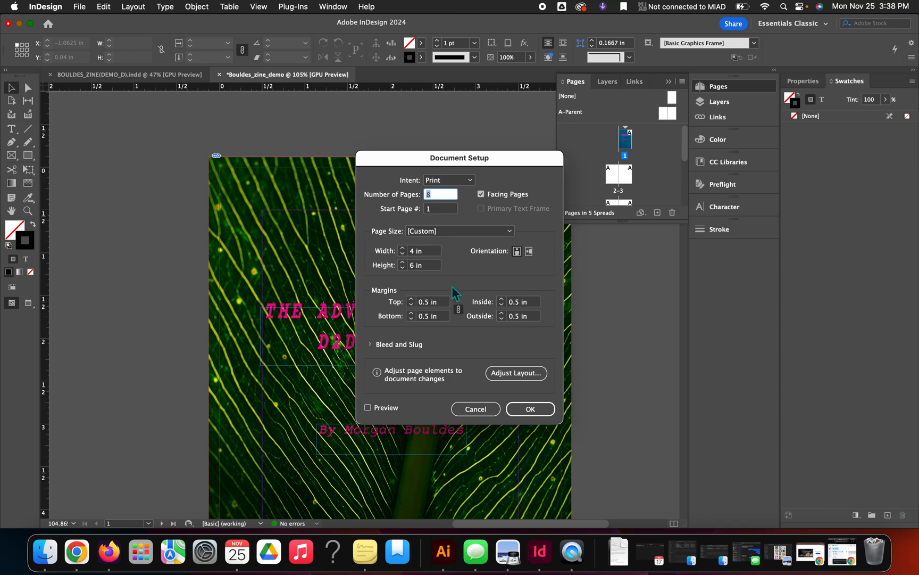
pyautogui.click(430, 302)
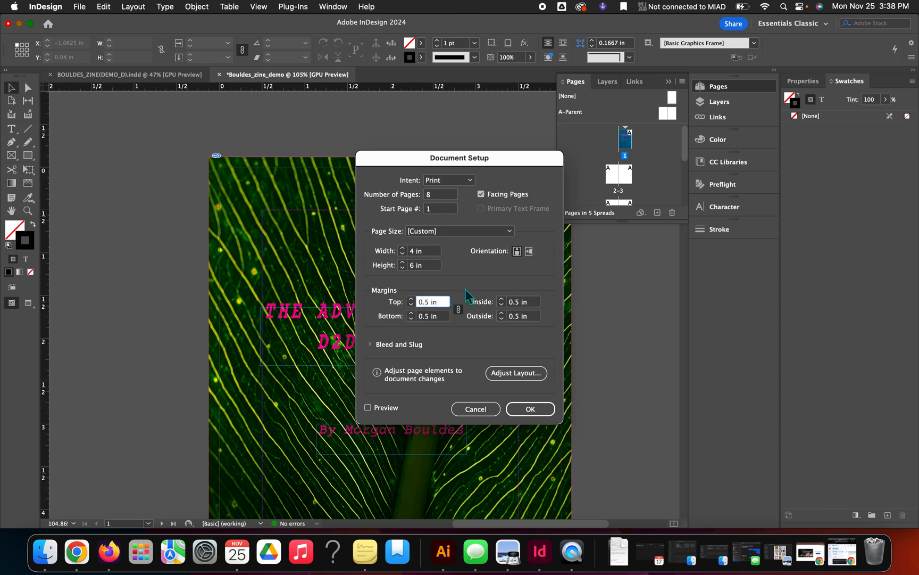
pyautogui.write('2')
pyautogui.click(458, 309)
pyautogui.click(536, 413)
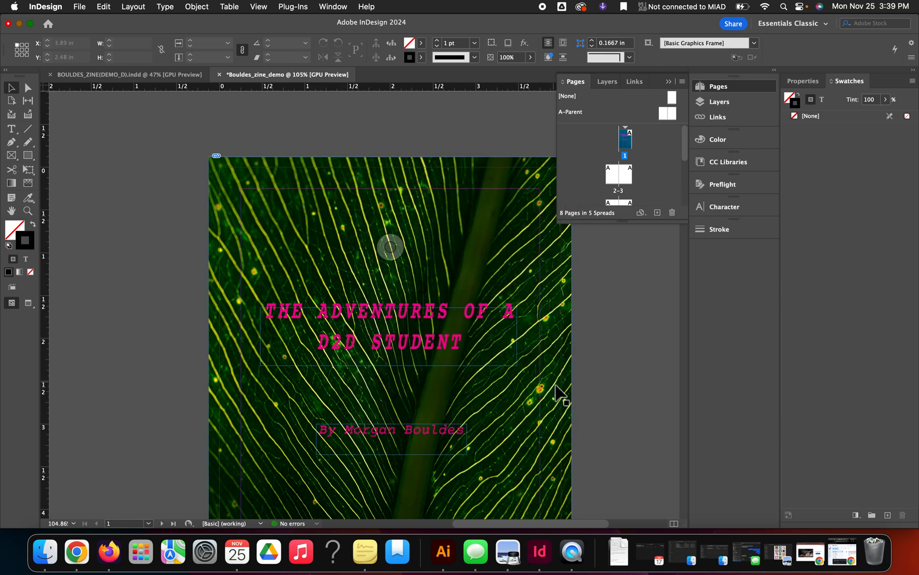
# Move the cover title up to about X 0.42, Y 1.445 in, and the byline up to about X 1.04, Y 2.57 in
pyautogui.scroll(-5, 622, 337)
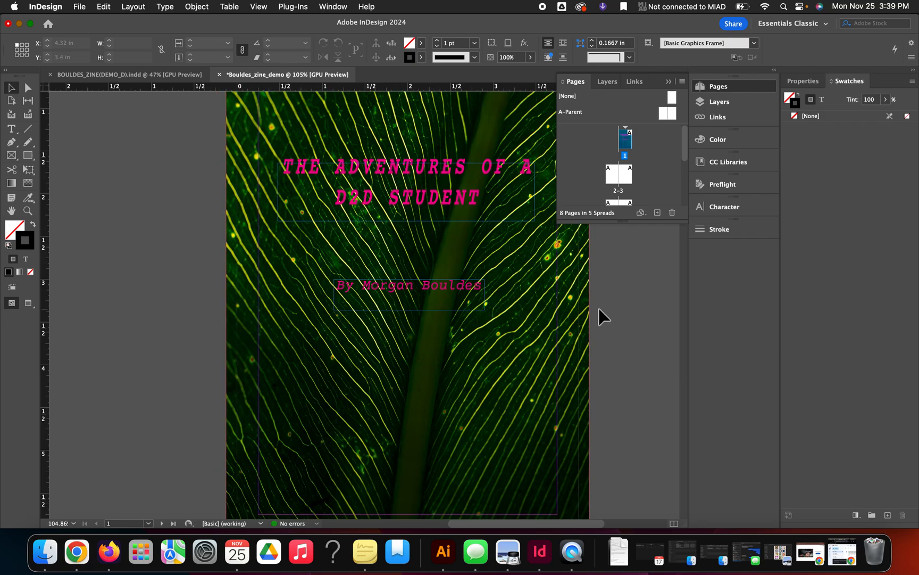
pyautogui.scroll(1, 599, 318)
pyautogui.scroll(-2, 448, 370)
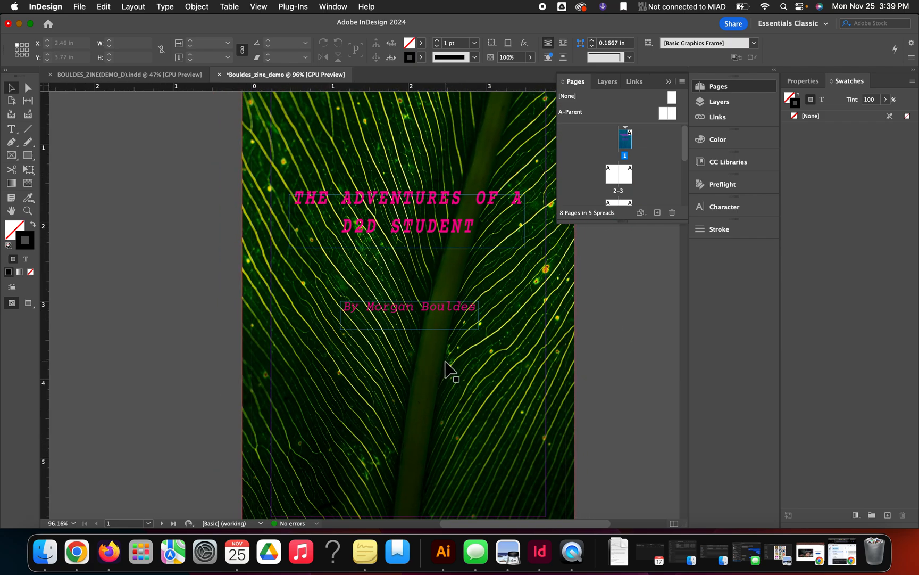
pyautogui.scroll(-2, 447, 369)
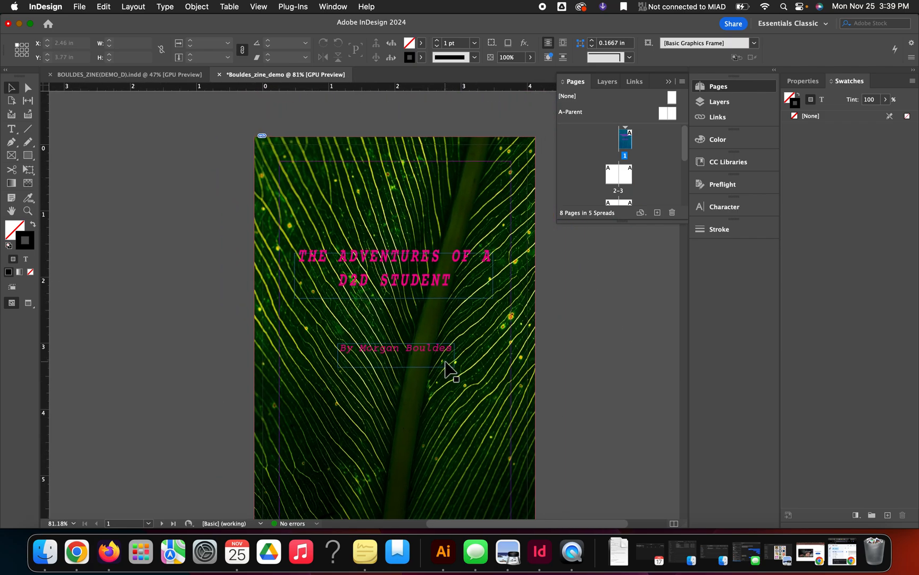
pyautogui.moveTo(432, 280)
pyautogui.mouseDown()
pyautogui.moveTo(428, 248)
pyautogui.moveTo(428, 288)
pyautogui.mouseUp()
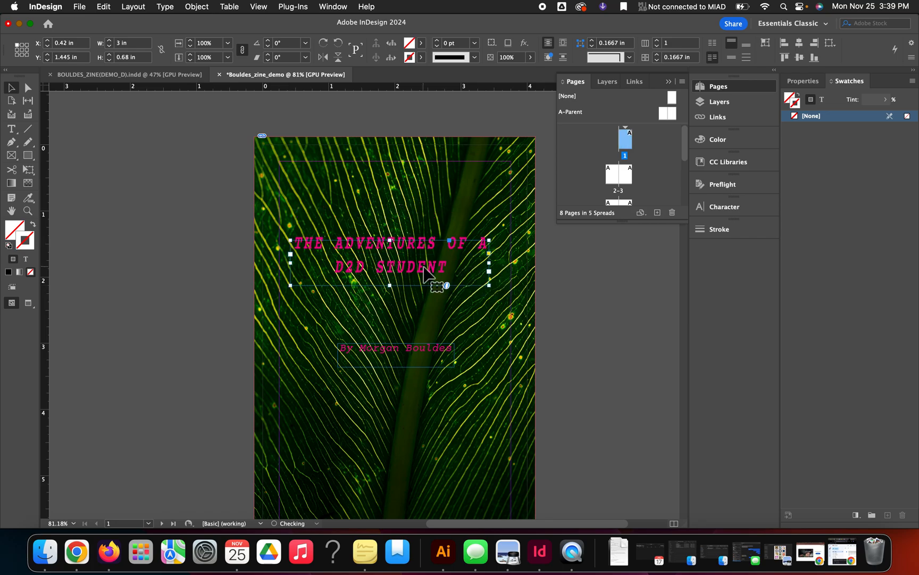
pyautogui.moveTo(424, 345); pyautogui.dragTo(416, 316)
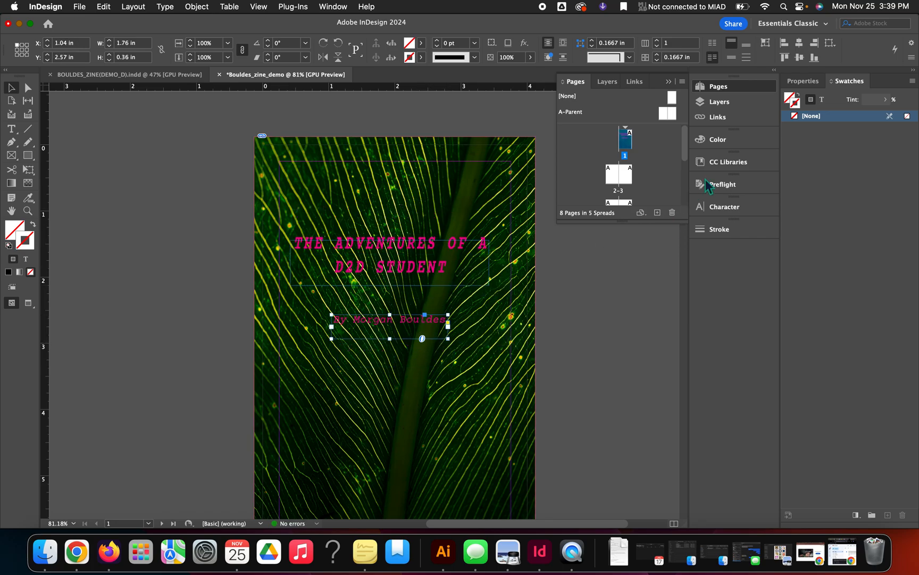
# Draw an 8.25 × 6.25 in rectangle out to the bleed of spread 2–3 and give it a black fill with no stroke
pyautogui.scroll(-2, 592, 302)
pyautogui.scroll(-10, 591, 303)
pyautogui.scroll(-3, 592, 302)
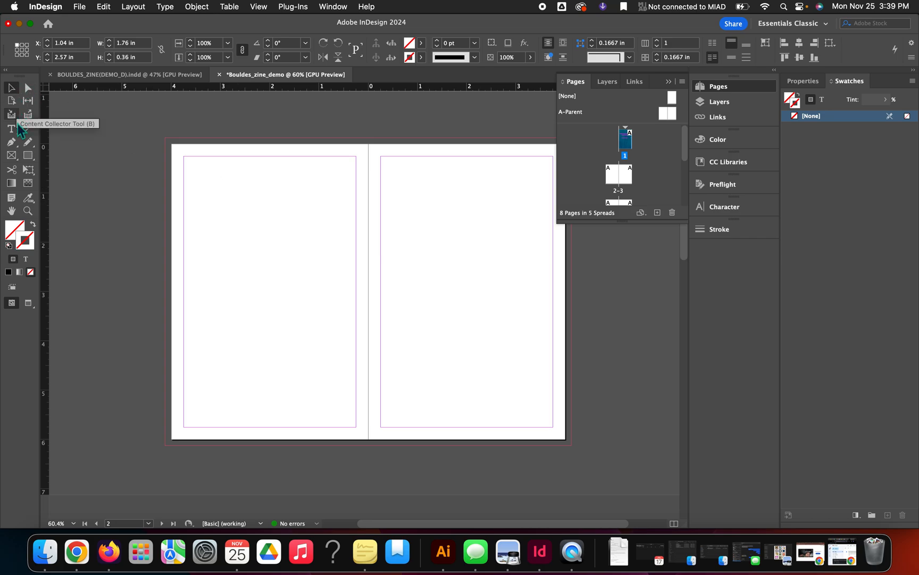
pyautogui.click(27, 157)
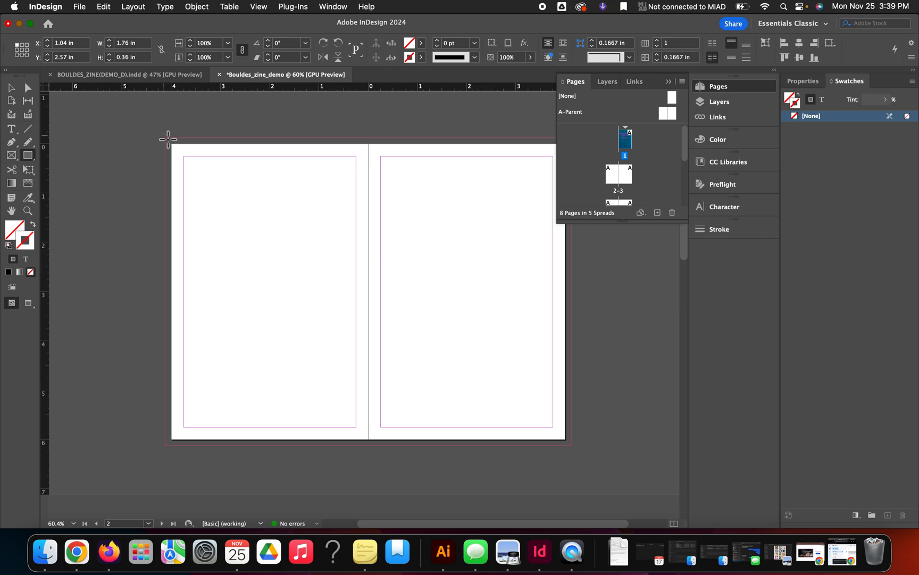
pyautogui.moveTo(167, 139); pyautogui.dragTo(575, 449)
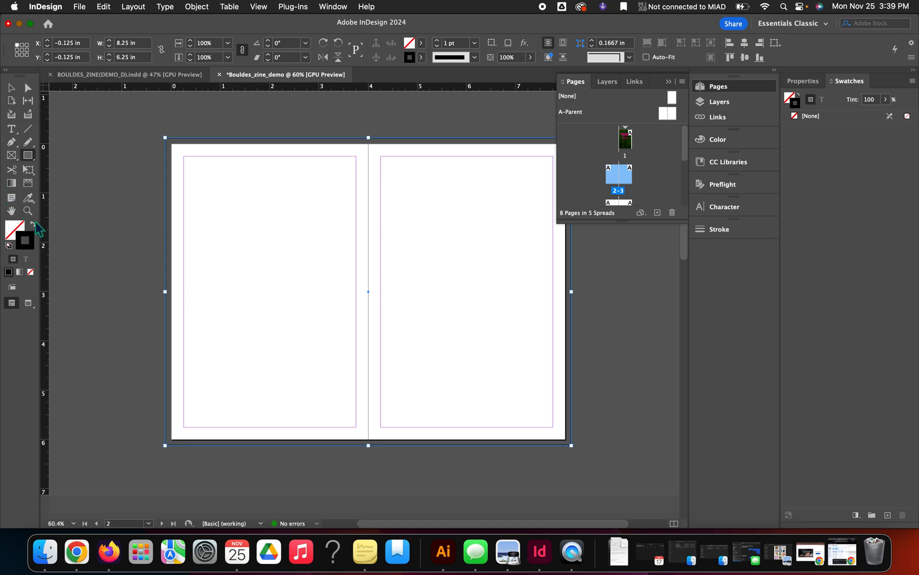
pyautogui.click(34, 223)
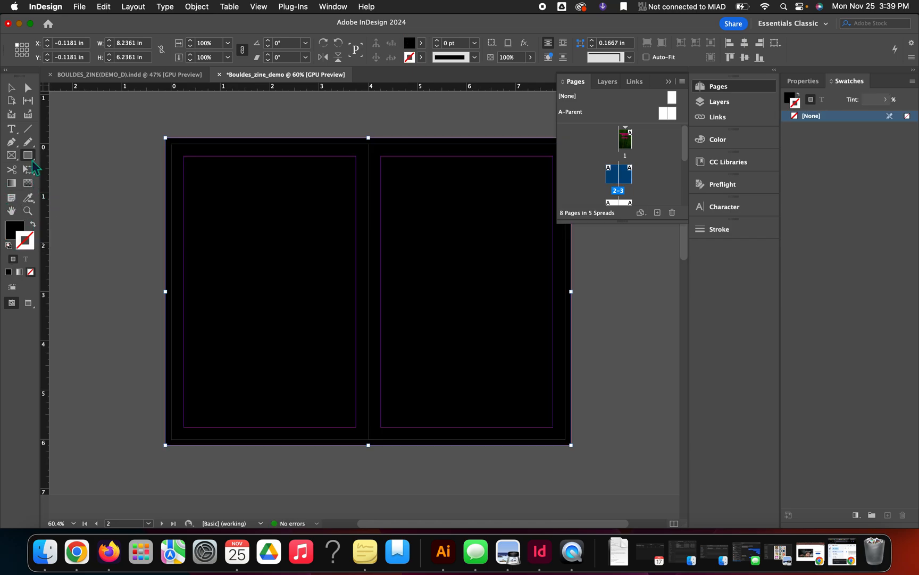
# Draw two placeholder frames of about 1.615 × 1.72 in, near page 2's upper-left corner and page 3's lower-right corner
pyautogui.click(11, 154)
pyautogui.moveTo(203, 186); pyautogui.dragTo(282, 270)
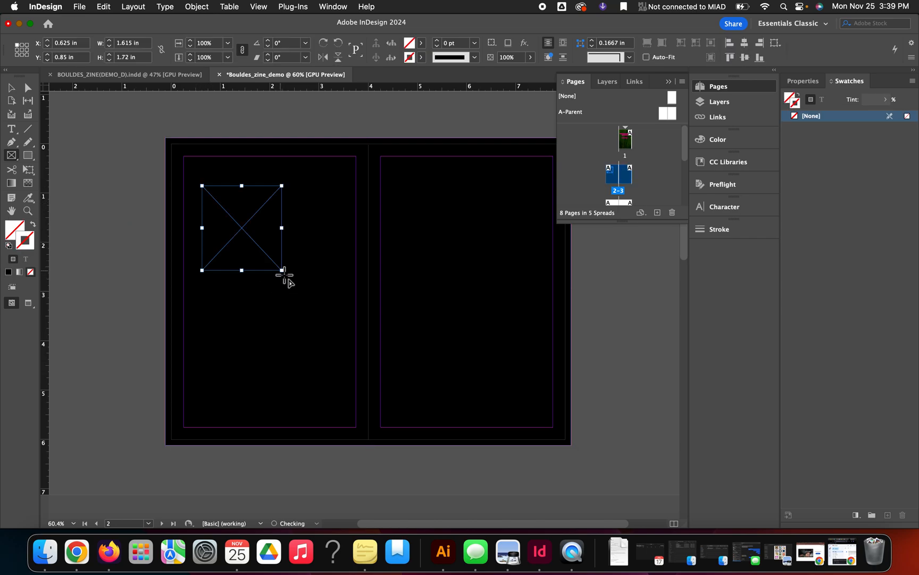
pyautogui.moveTo(464, 323); pyautogui.dragTo(544, 408)
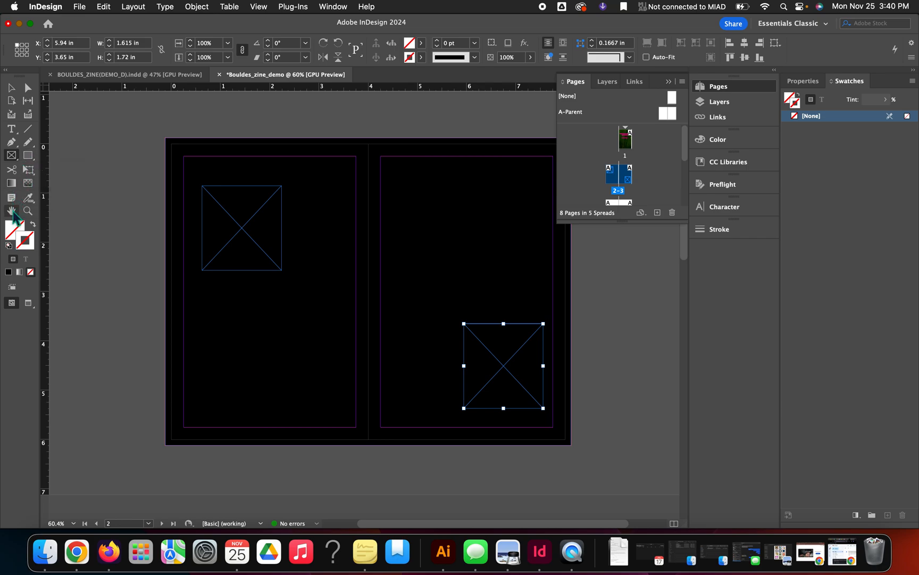
# Start a text insertion point in the black background rectangle of spread 2–3 and set the text color to yellow, C=6 M=0 Y=92 K=0
pyautogui.scroll(-5, 171, 253)
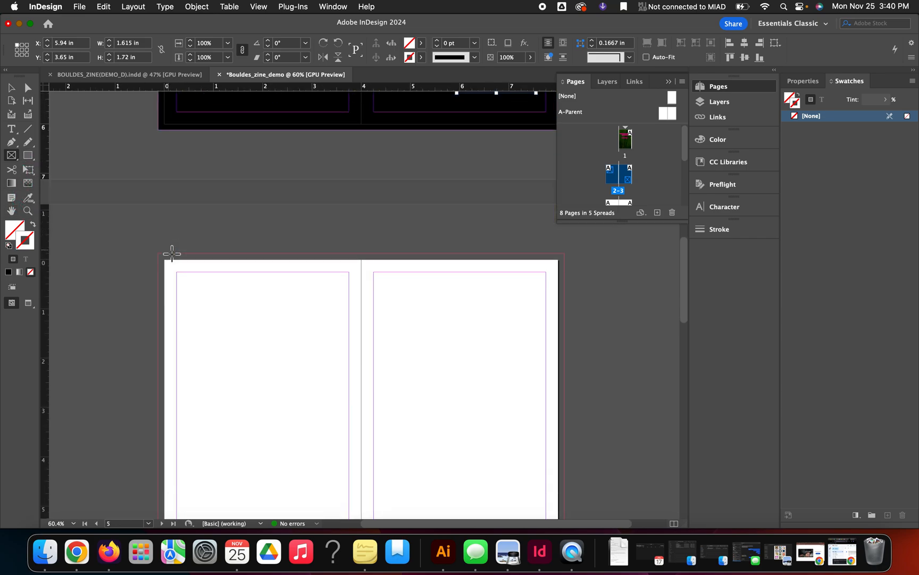
pyautogui.scroll(7, 171, 253)
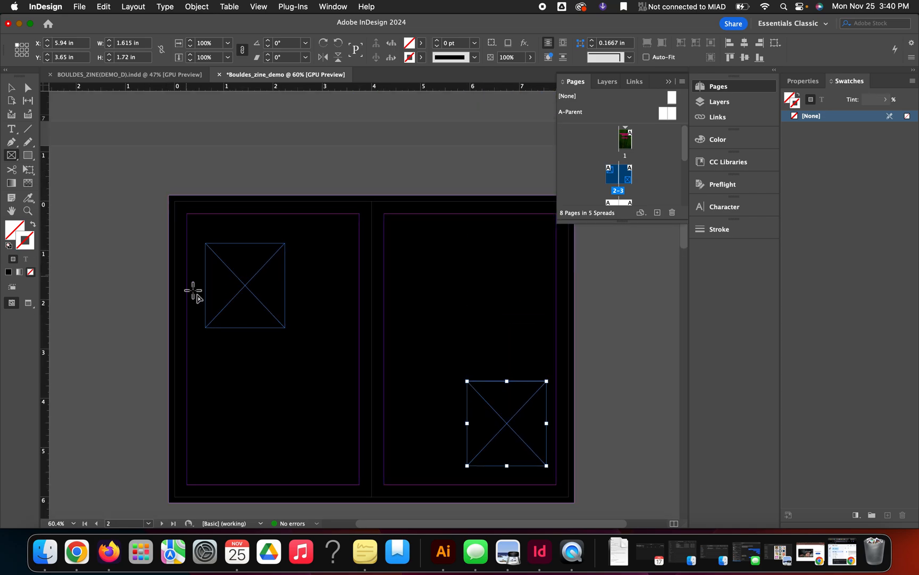
pyautogui.scroll(-4, 195, 293)
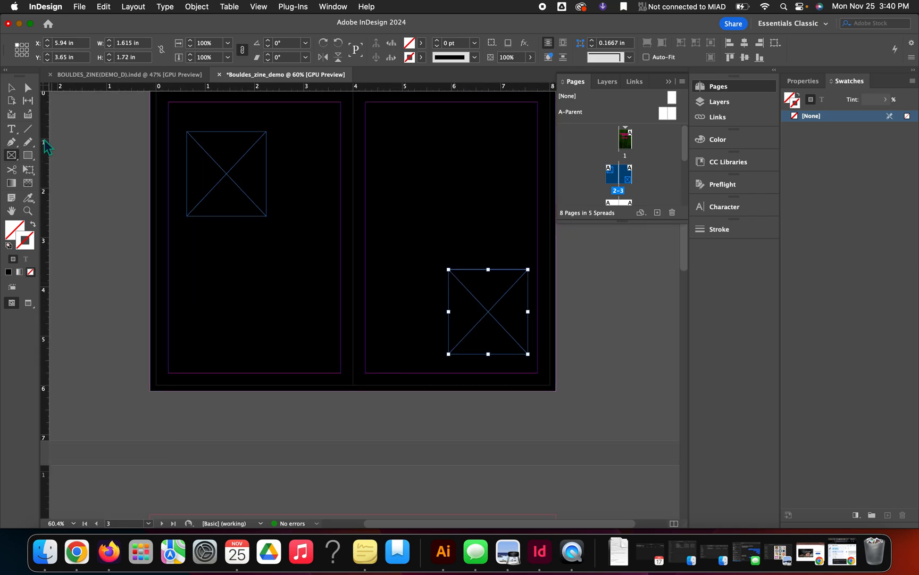
pyautogui.click(14, 130)
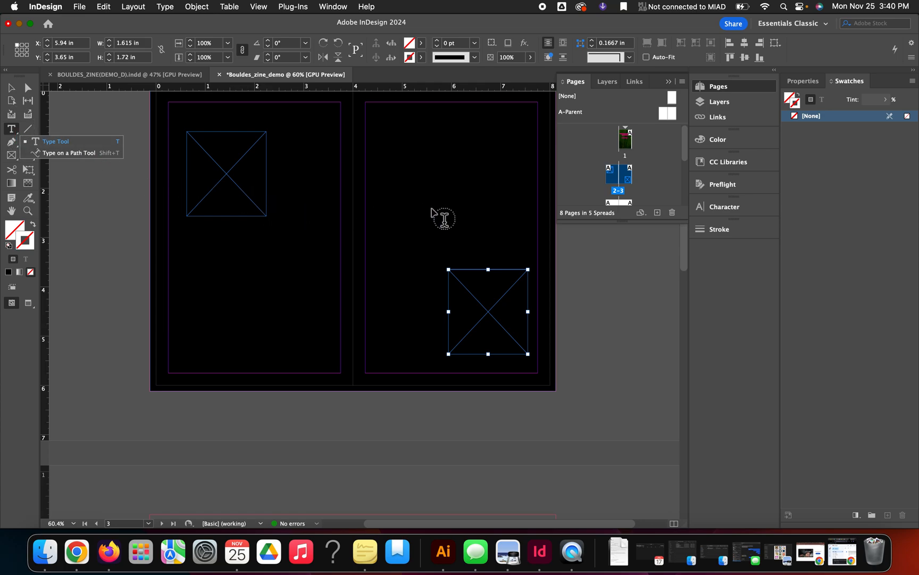
pyautogui.click(396, 193)
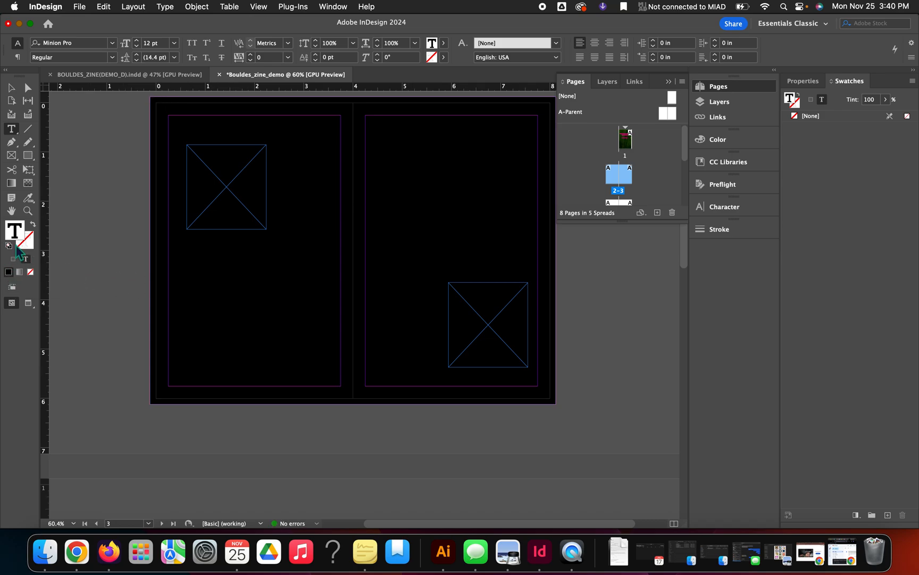
pyautogui.click(14, 274)
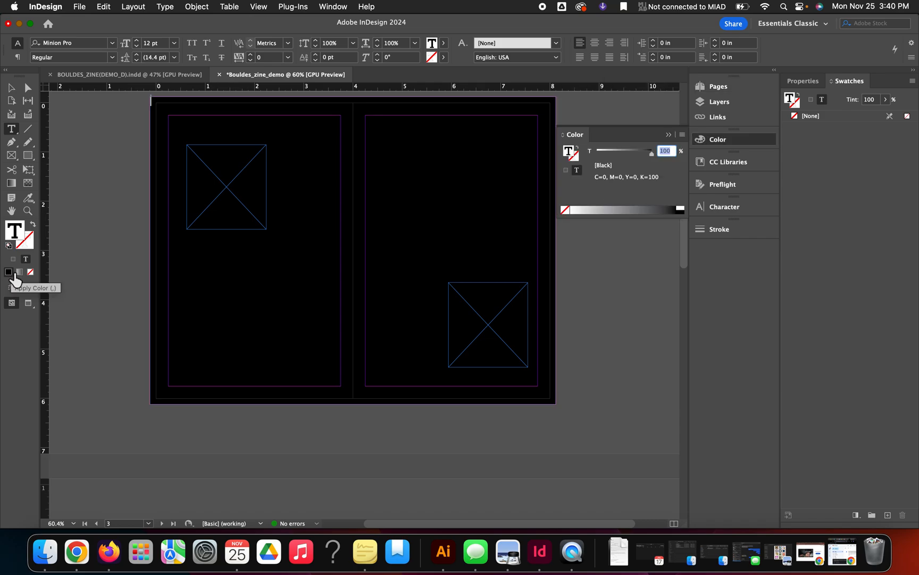
pyautogui.doubleClick(13, 236)
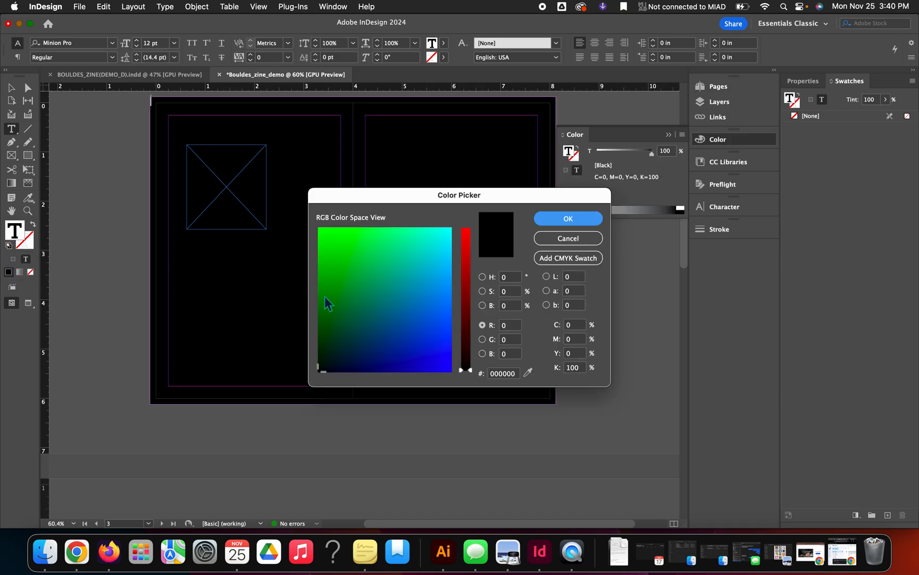
pyautogui.click(340, 237)
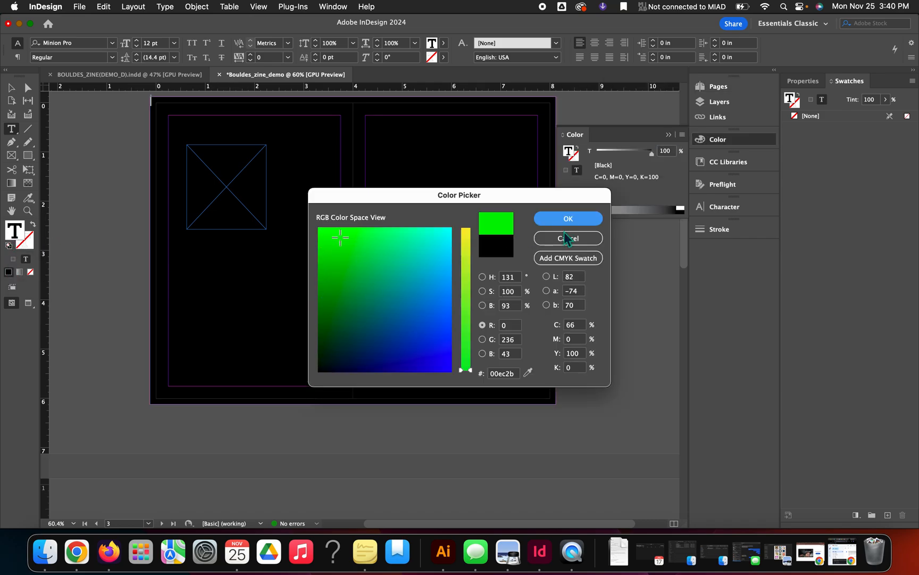
pyautogui.click(465, 229)
pyautogui.click(577, 218)
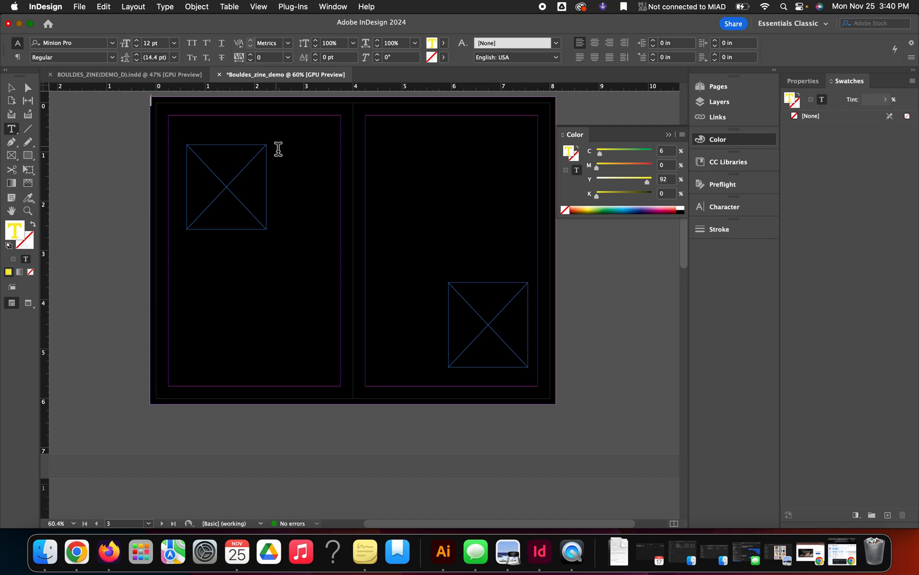
# Enter "Dinner is always at 4." in the black background rectangle and nudge the rectangle to the bleed edge at Y -0.125 in
pyautogui.write('lu')
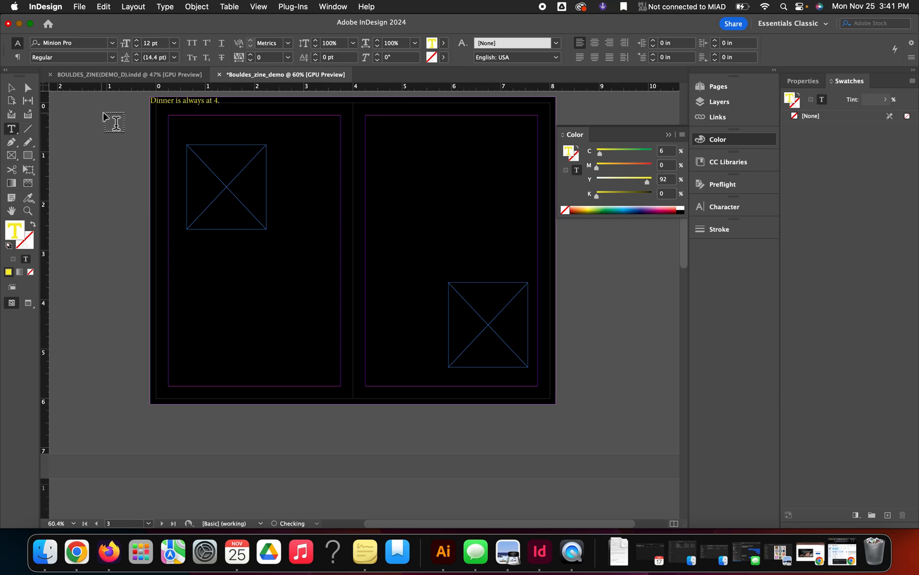
pyautogui.click(11, 88)
pyautogui.moveTo(181, 115)
pyautogui.mouseDown()
pyautogui.moveTo(211, 108)
pyautogui.moveTo(226, 127)
pyautogui.moveTo(182, 105)
pyautogui.mouseUp()
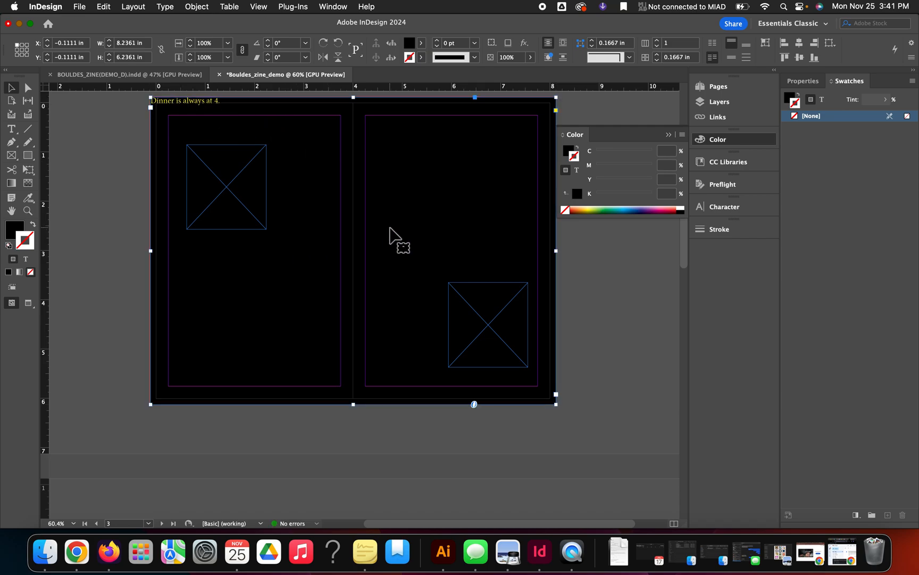
pyautogui.press('Up')
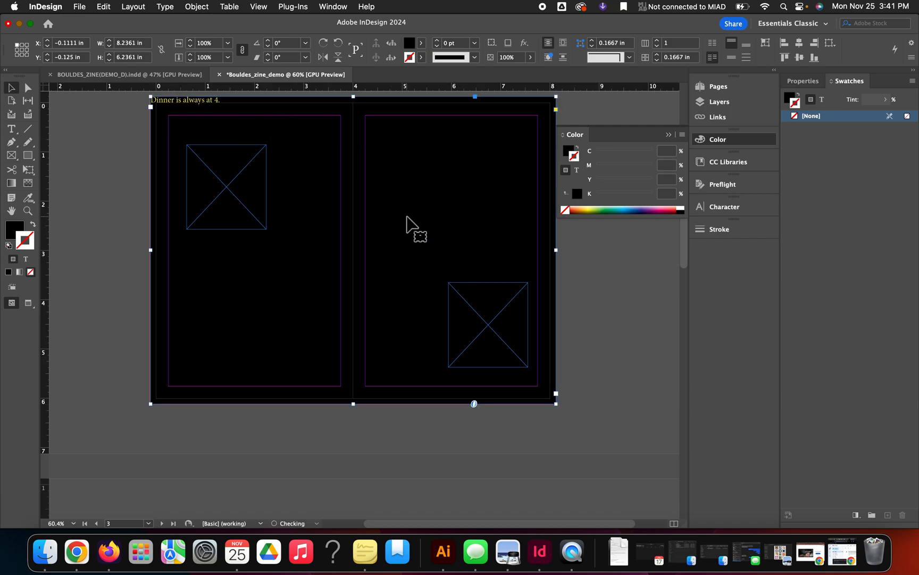
# Identify the objects of Layer 1 on spread 2–3 by hiding and reshowing both placeholder rectangles and the text-filled background in turn
pyautogui.click(705, 100)
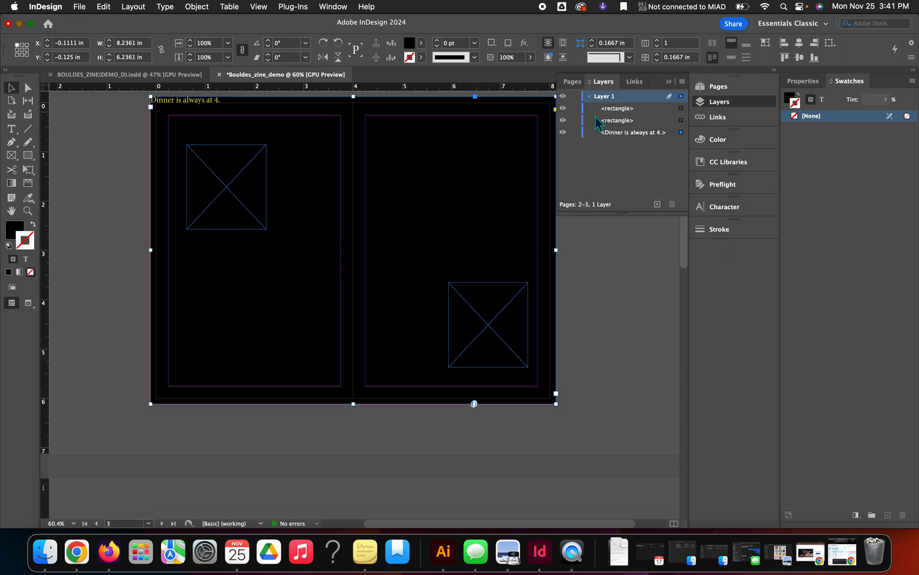
pyautogui.click(564, 108)
pyautogui.click(564, 109)
pyautogui.click(565, 118)
pyautogui.click(564, 117)
pyautogui.click(563, 131)
pyautogui.click(564, 132)
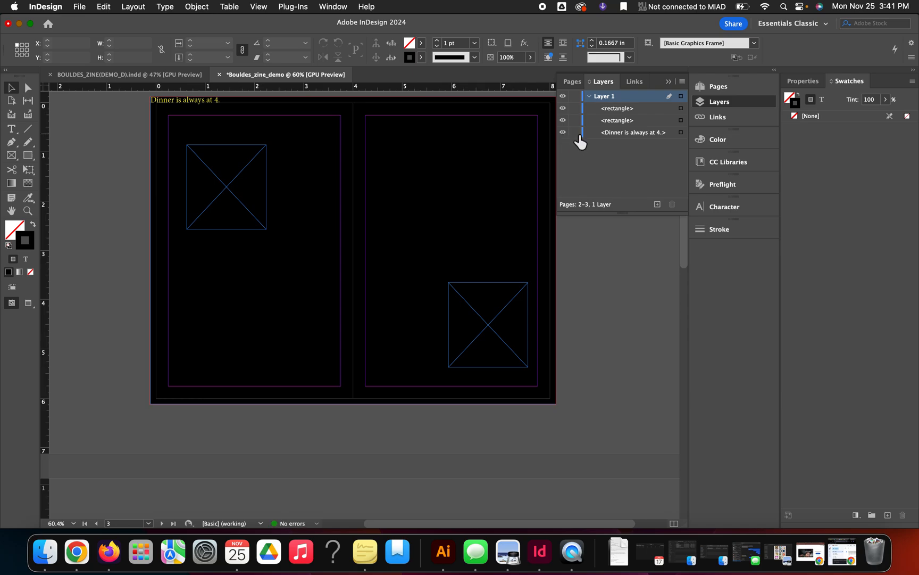
# Try locking the background rectangle that holds the text, test it on the page, and unlock it again
pyautogui.click(575, 132)
pyautogui.click(210, 102)
pyautogui.click(575, 133)
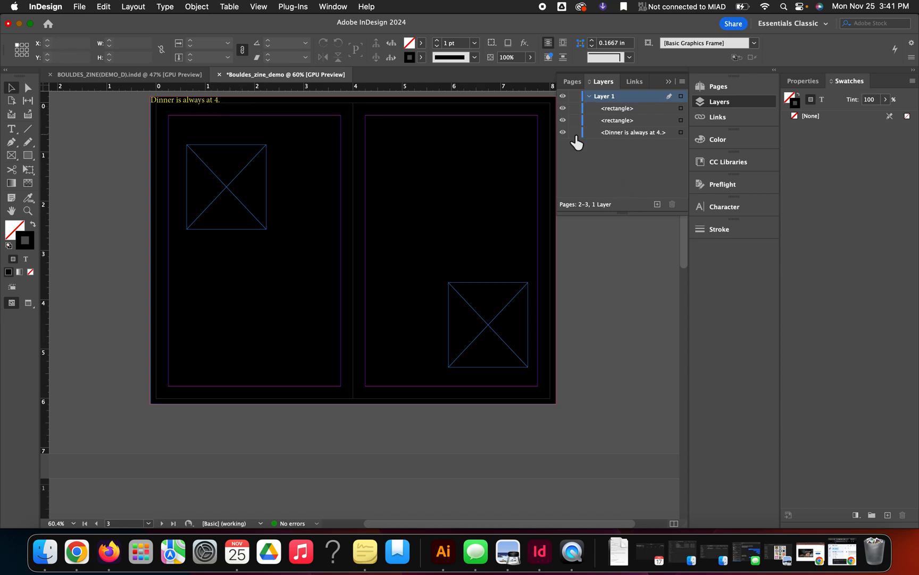
pyautogui.click(606, 134)
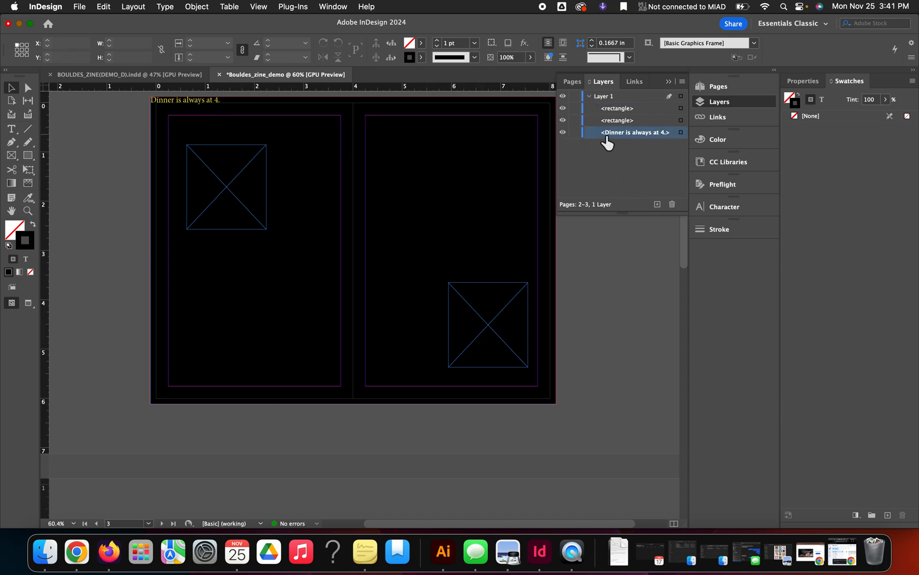
pyautogui.click(574, 132)
pyautogui.click(673, 204)
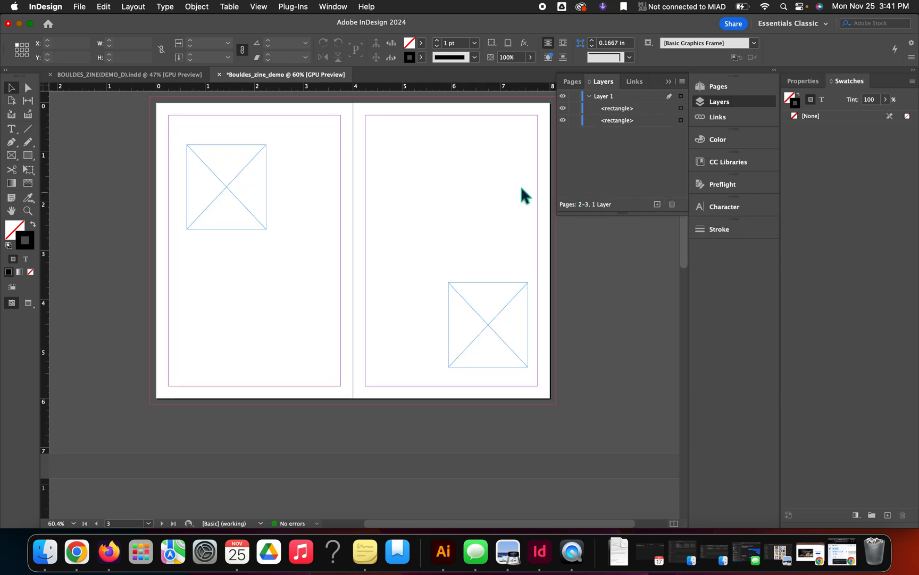
pyautogui.press('super+z')
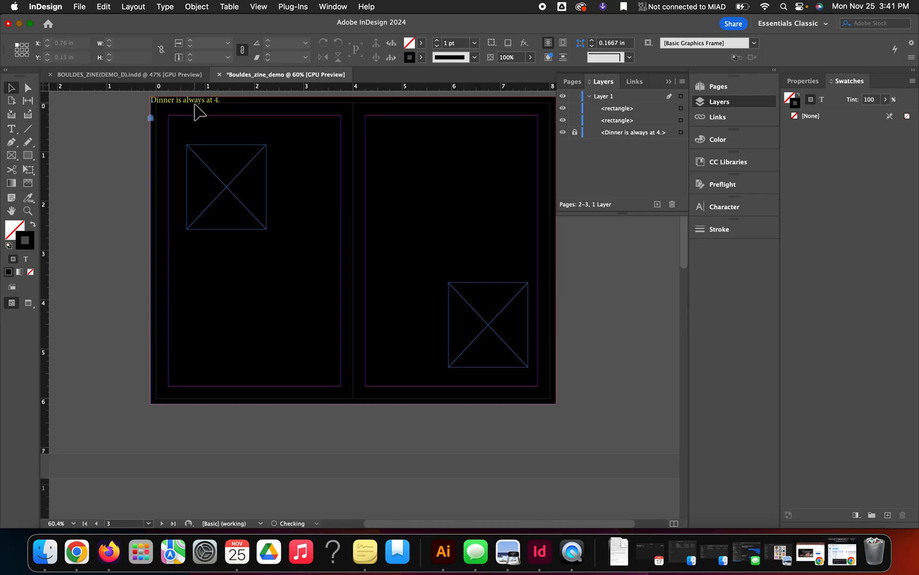
# Unlock the black background text frame, delete its "Dinner is always at 4." text, and lock the frame again
pyautogui.scroll(3, 210, 142)
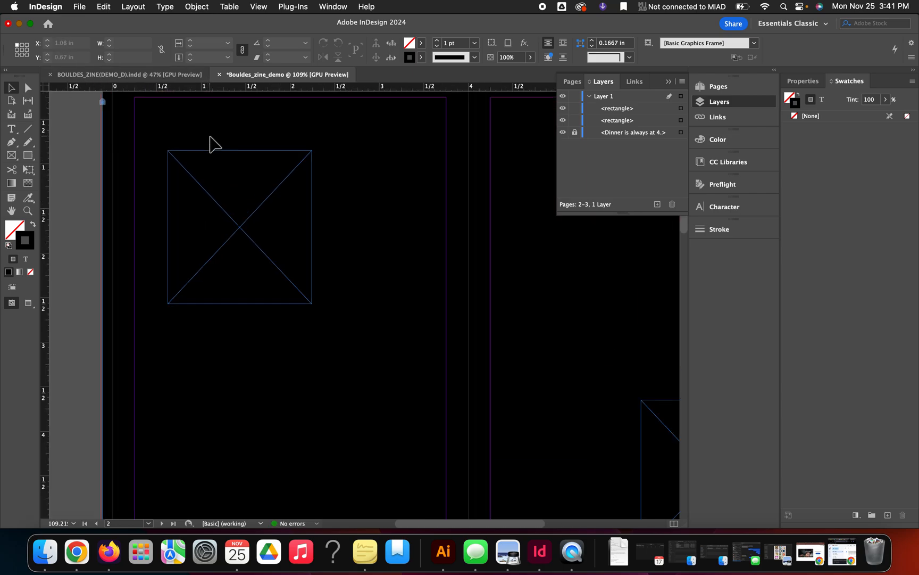
pyautogui.scroll(5, 210, 142)
pyautogui.hscroll(-2, 210, 143)
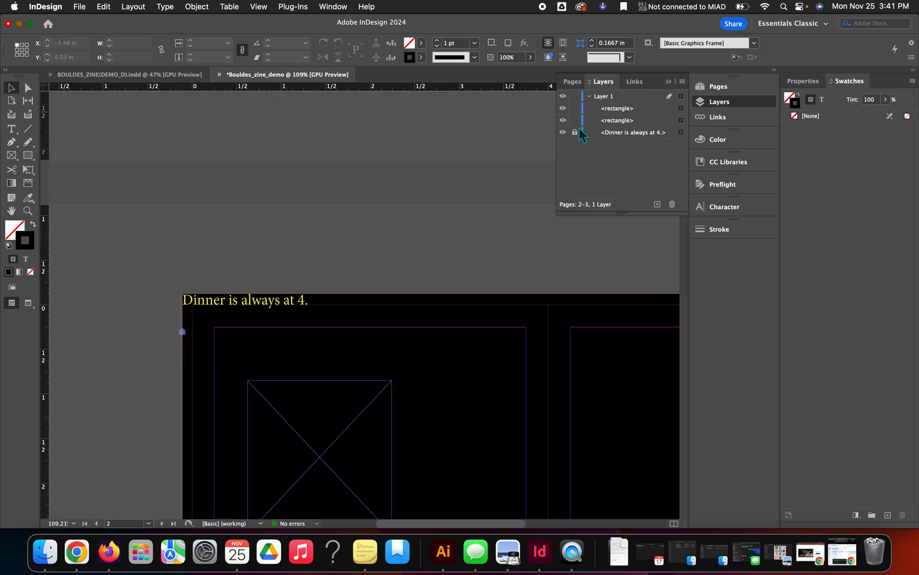
pyautogui.click(575, 132)
pyautogui.moveTo(229, 305)
pyautogui.mouseDown()
pyautogui.moveTo(259, 318)
pyautogui.moveTo(226, 301)
pyautogui.mouseUp()
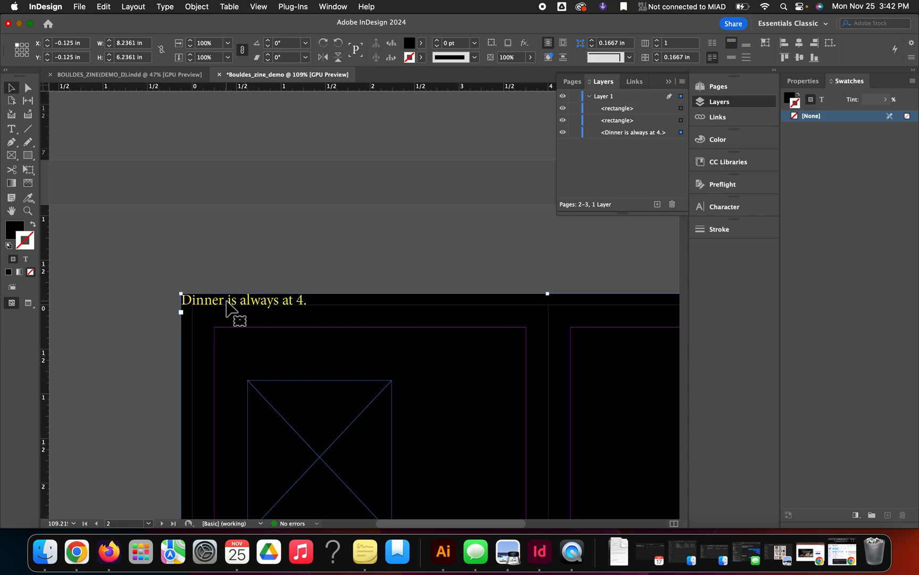
pyautogui.tripleClick(226, 299)
pyautogui.press('BackSpace')
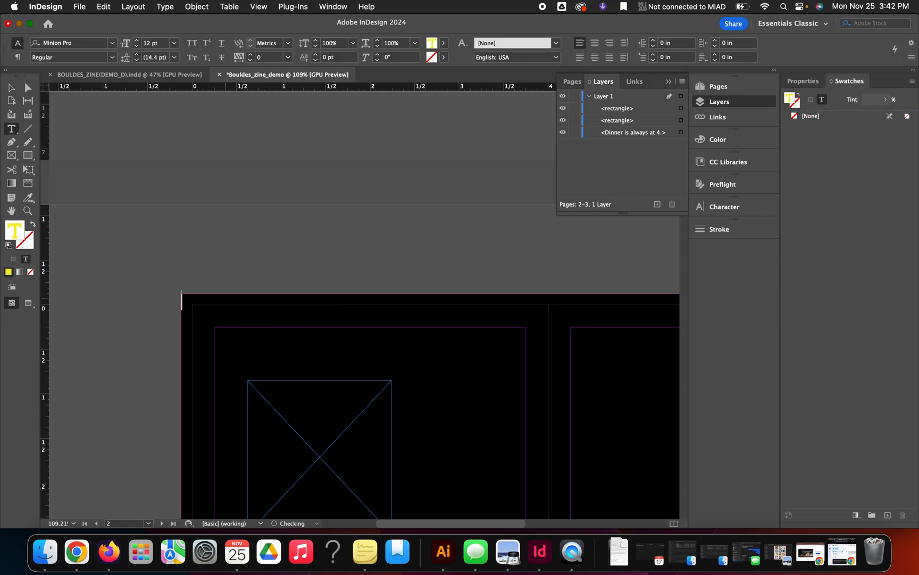
pyautogui.click(575, 132)
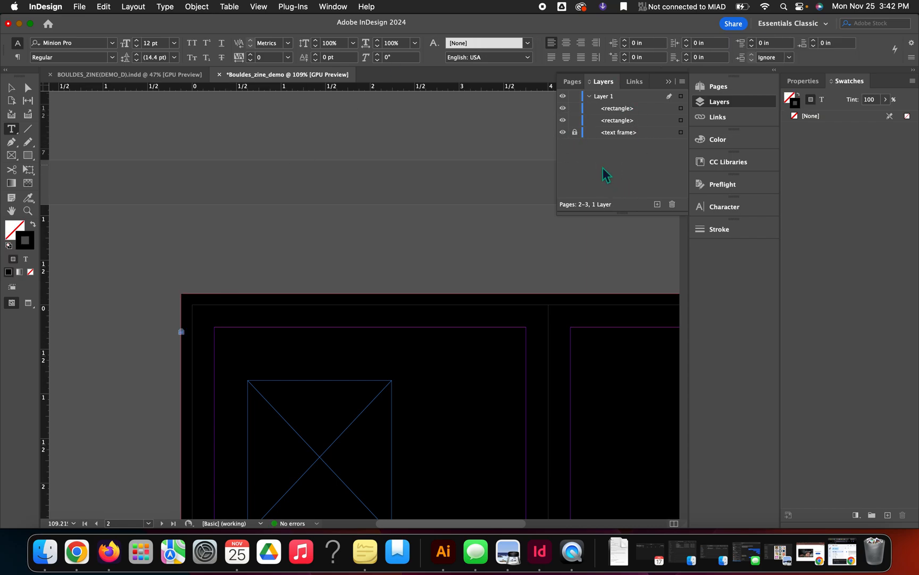
# On a new layer, create a text frame about 1.73 × 0.62 in beside the left page's image frame, reading "Dinner is always at 4."
pyautogui.click(658, 205)
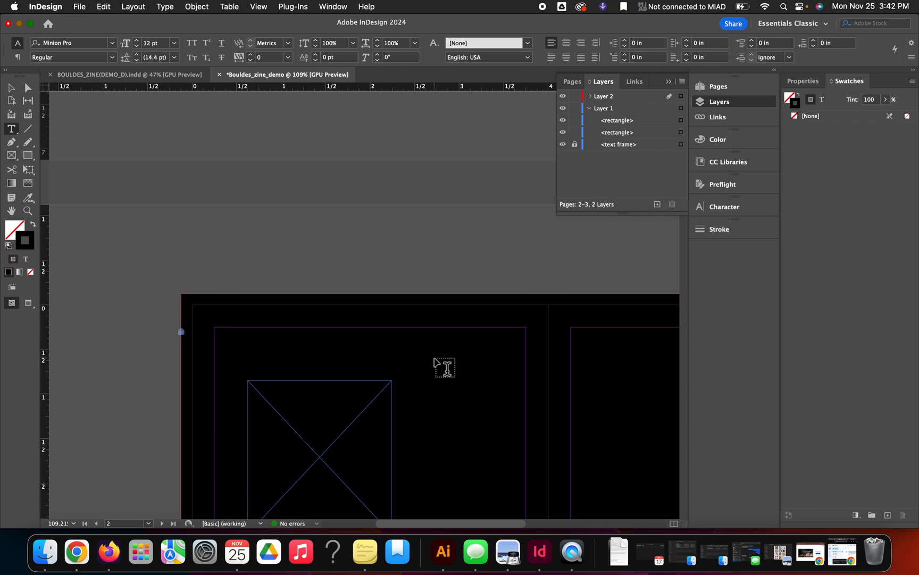
pyautogui.moveTo(399, 349); pyautogui.dragTo(553, 405)
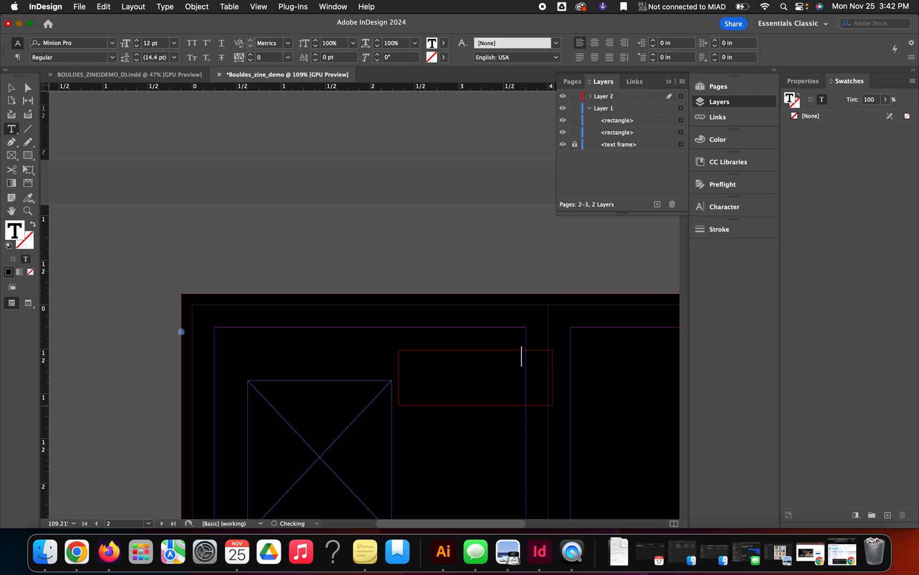
# Set the fill colour of the "Dinner is always at 4." text to yellow f8ee46
pyautogui.tripleClick(499, 369)
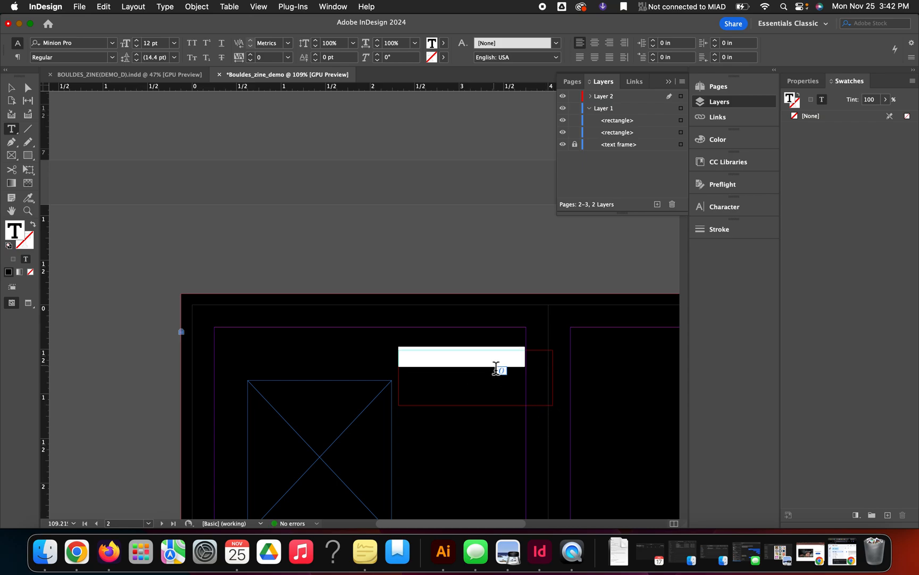
pyautogui.doubleClick(21, 232)
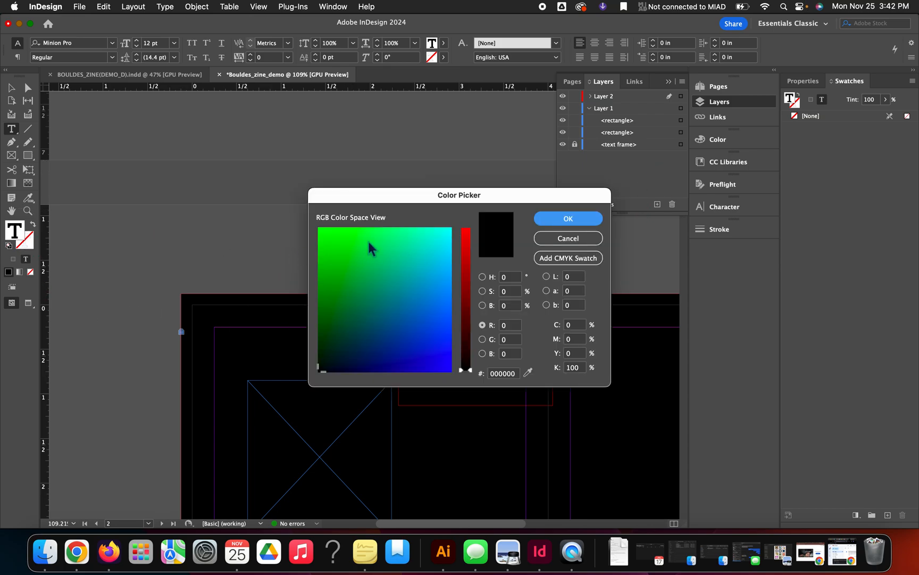
pyautogui.click(354, 235)
pyautogui.click(471, 233)
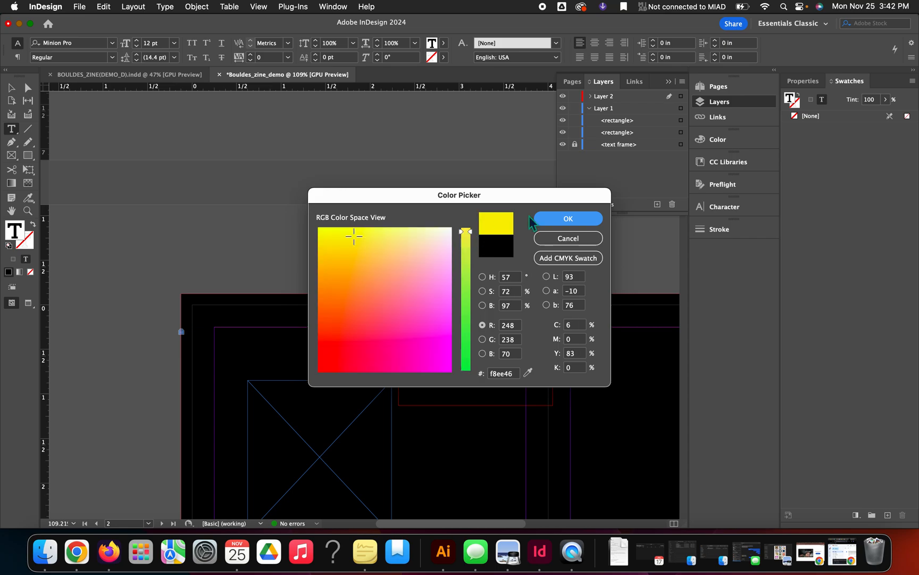
pyautogui.click(560, 217)
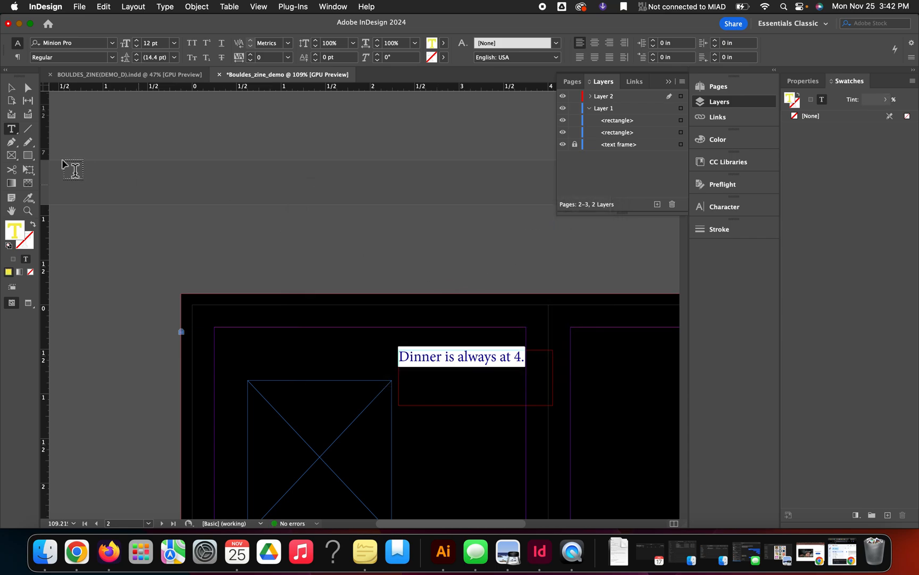
# Move the "Dinner is always at 4." frame below the left page's image frame, to about X 1.535 in, Y 3.4425 in
pyautogui.click(11, 88)
pyautogui.scroll(-4, 232, 300)
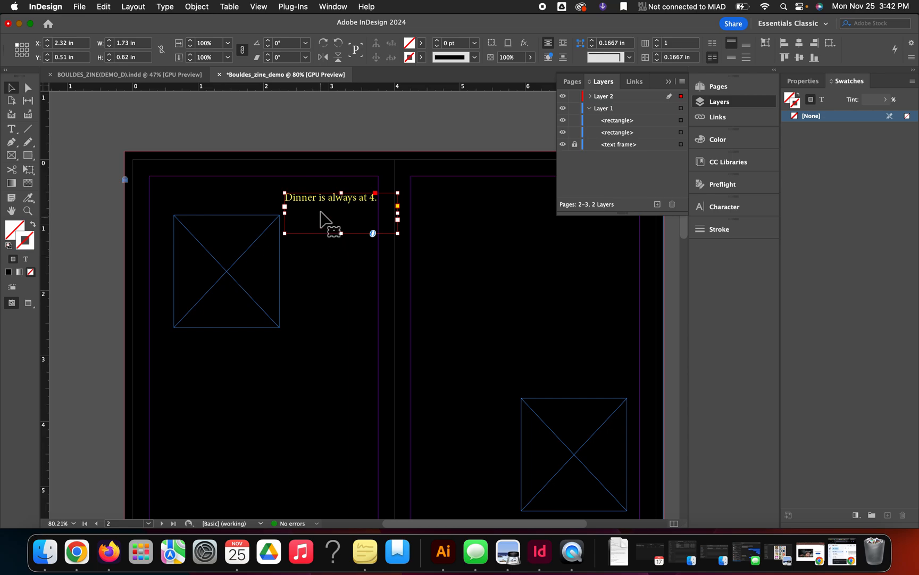
pyautogui.moveTo(317, 219); pyautogui.dragTo(252, 405)
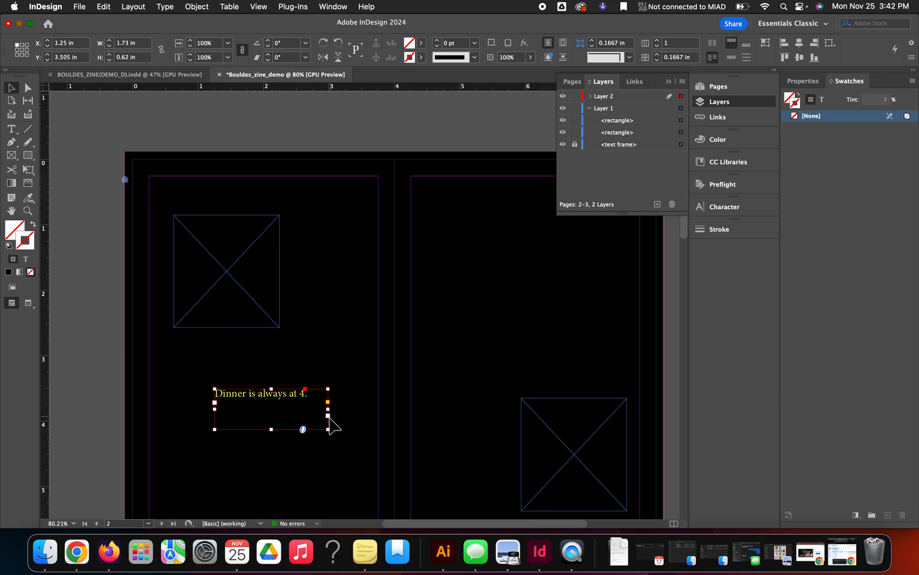
pyautogui.scroll(5, 328, 416)
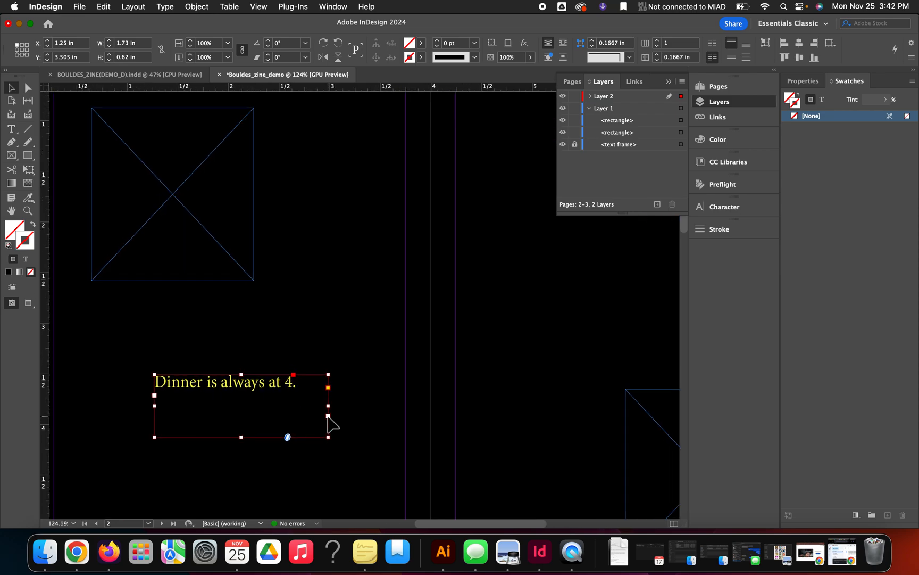
pyautogui.scroll(3, 327, 428)
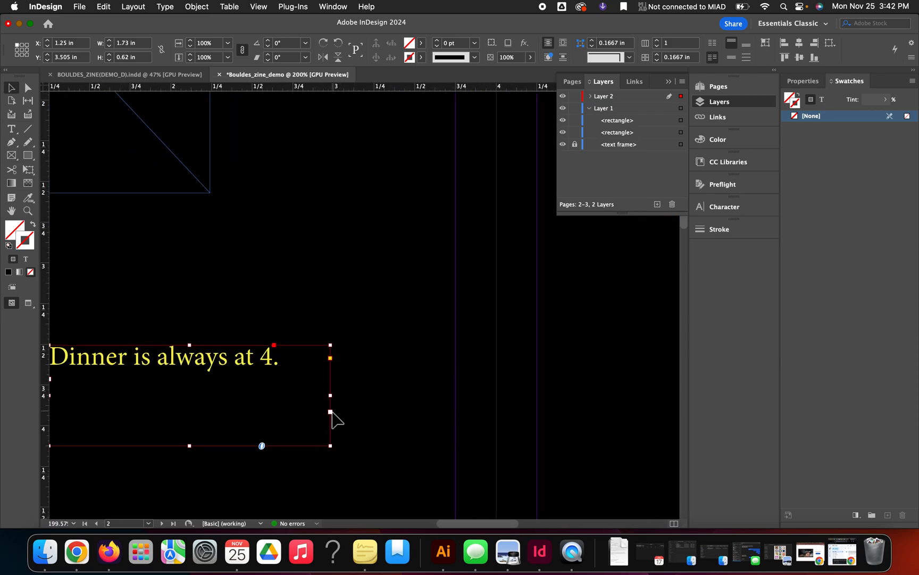
pyautogui.moveTo(330, 412); pyautogui.dragTo(376, 401)
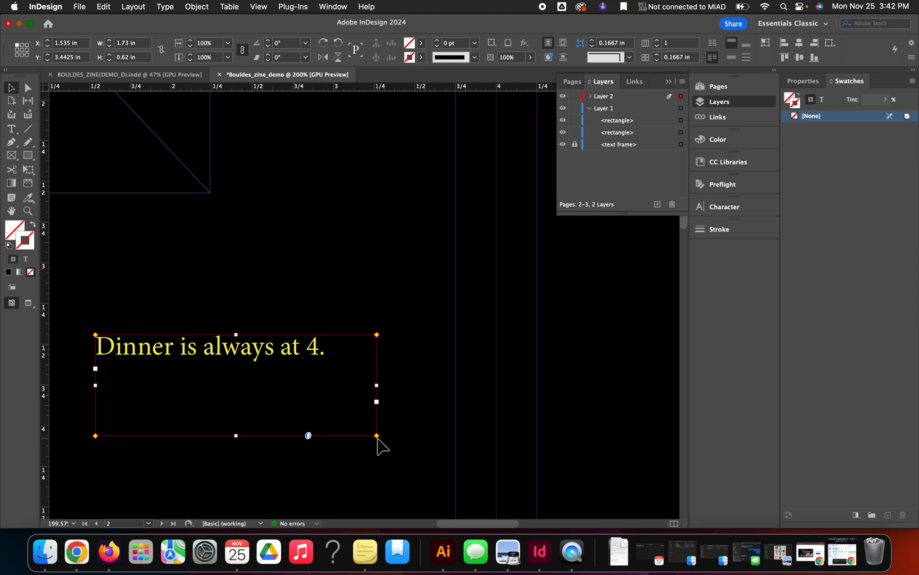
pyautogui.moveTo(377, 438)
pyautogui.mouseDown()
pyautogui.moveTo(468, 456)
pyautogui.moveTo(377, 436)
pyautogui.mouseUp()
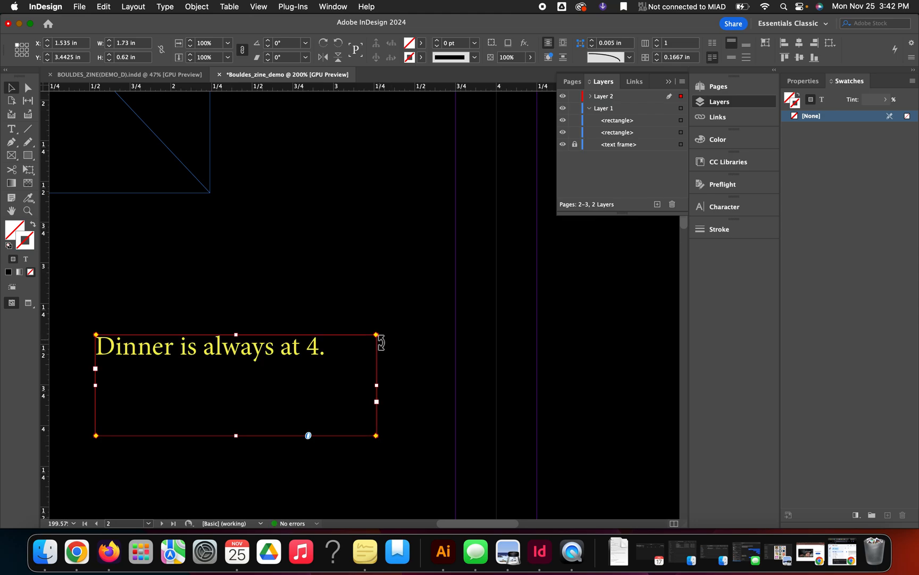
pyautogui.moveTo(377, 335); pyautogui.dragTo(323, 336)
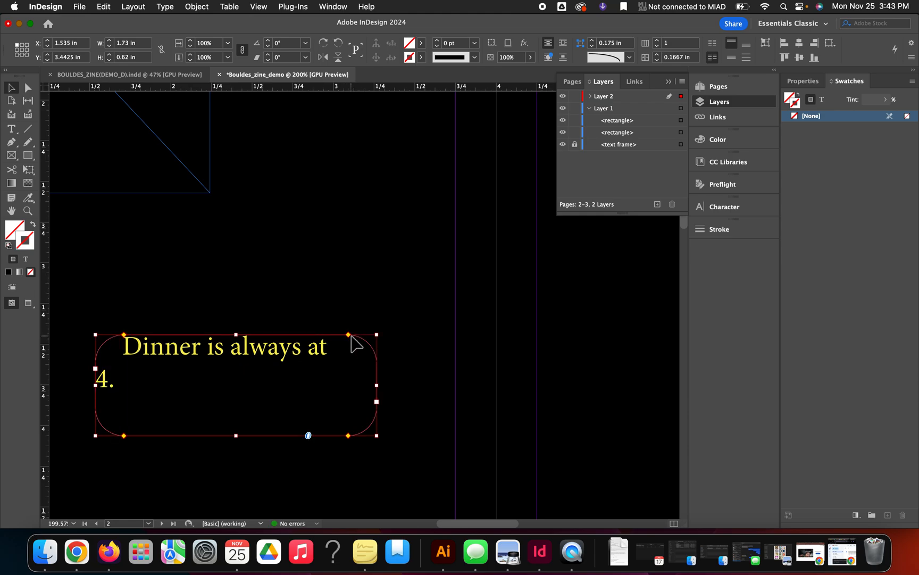
pyautogui.moveTo(351, 336); pyautogui.dragTo(375, 336)
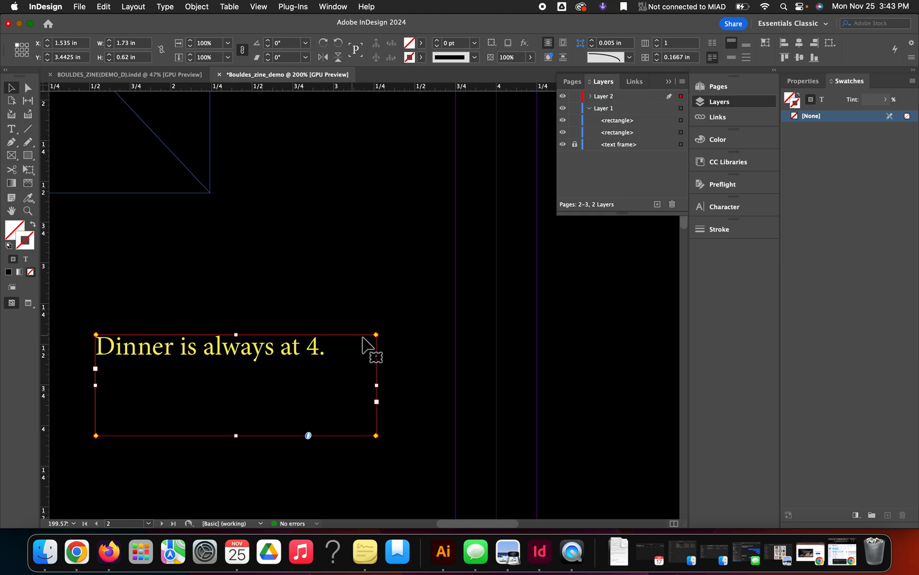
pyautogui.click(386, 398)
# Widen the text frame to about 3.455 in at about X 1.67 in, Y 3.43 in, undoing the excess changes and corner rounding
pyautogui.moveTo(385, 398); pyautogui.dragTo(396, 390)
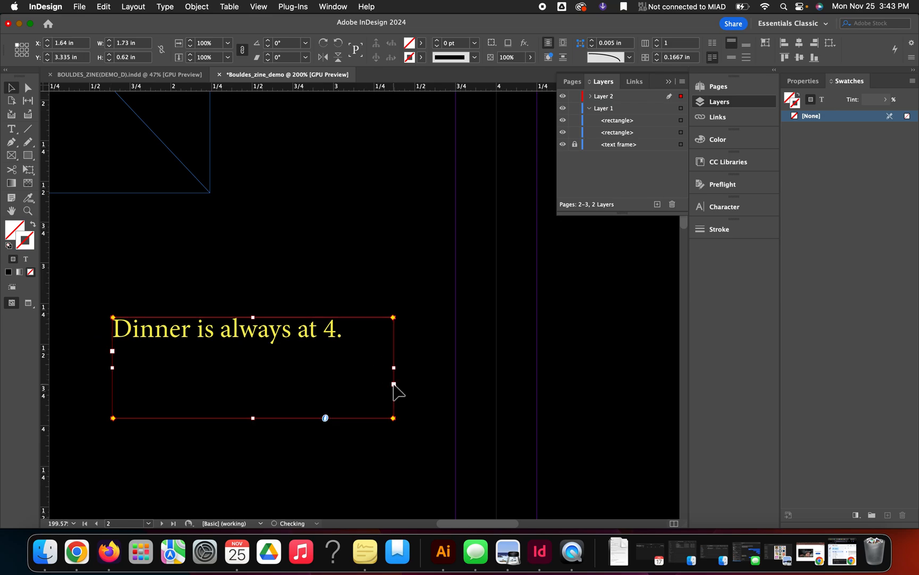
pyautogui.scroll(-3, 395, 390)
pyautogui.scroll(-3, 394, 384)
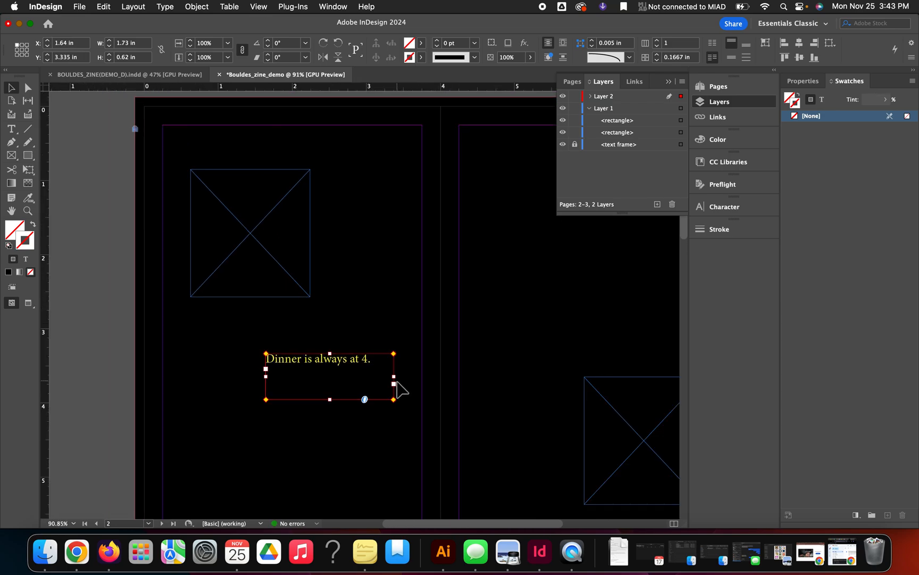
pyautogui.moveTo(393, 383); pyautogui.dragTo(440, 373)
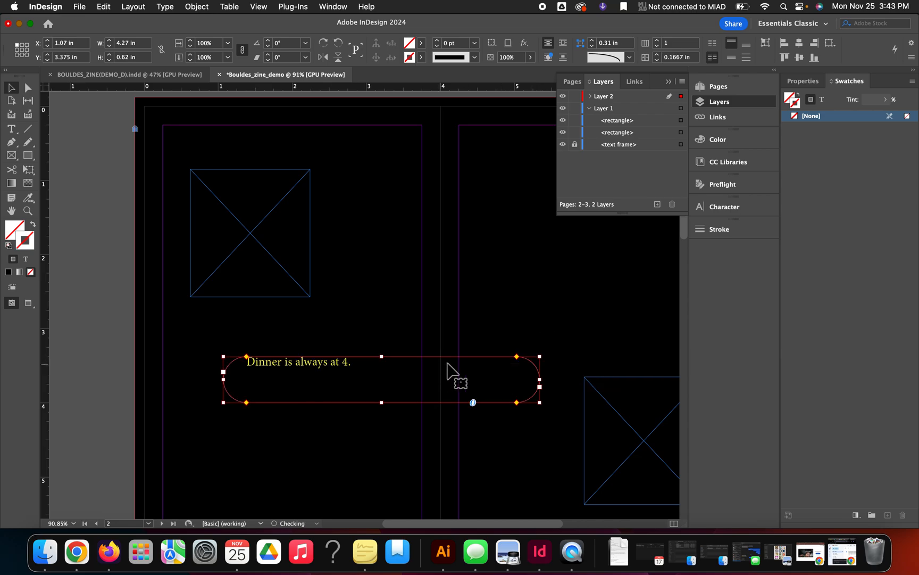
pyautogui.press('super+z')
pyautogui.press('super+z')
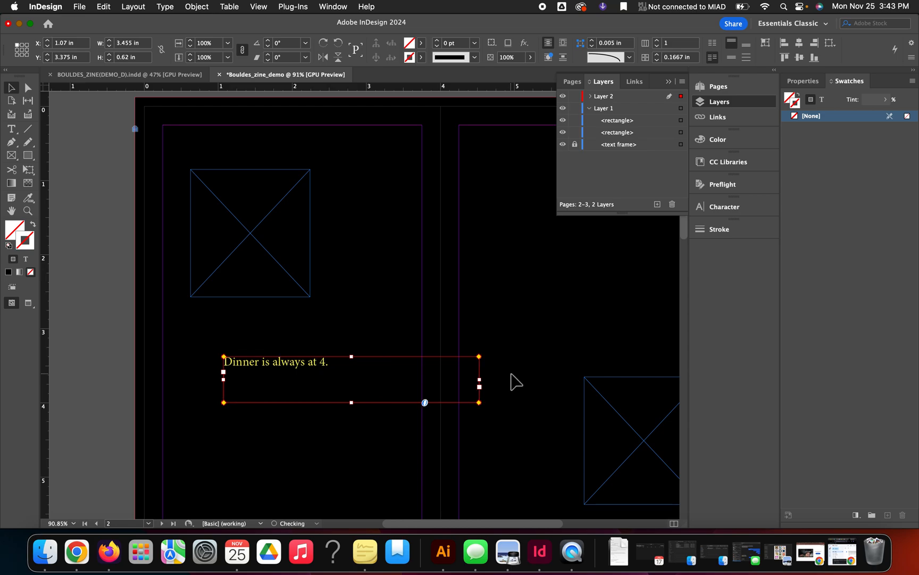
pyautogui.press('super+z')
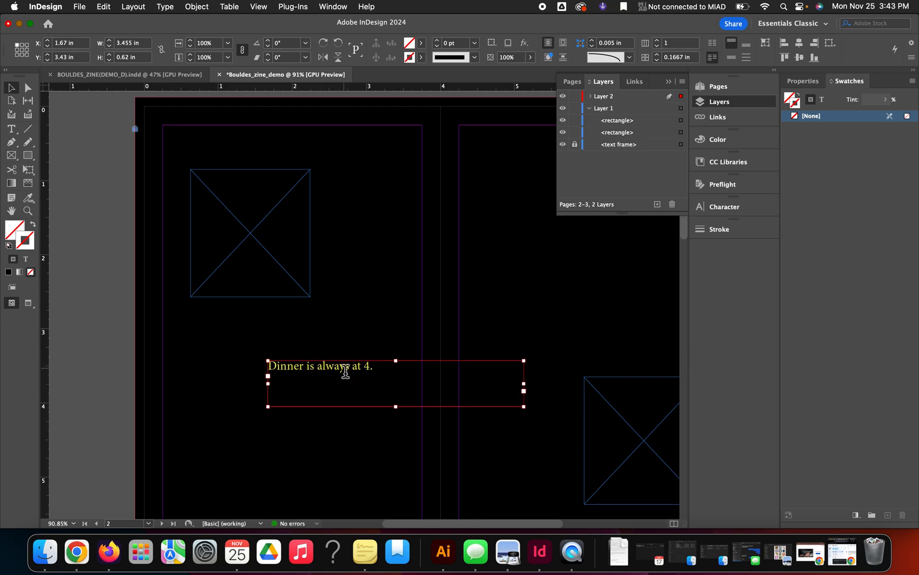
# Increase the font size of the "Dinner is always at 4." text to 27 pt
pyautogui.doubleClick(345, 367)
pyautogui.tripleClick(345, 367)
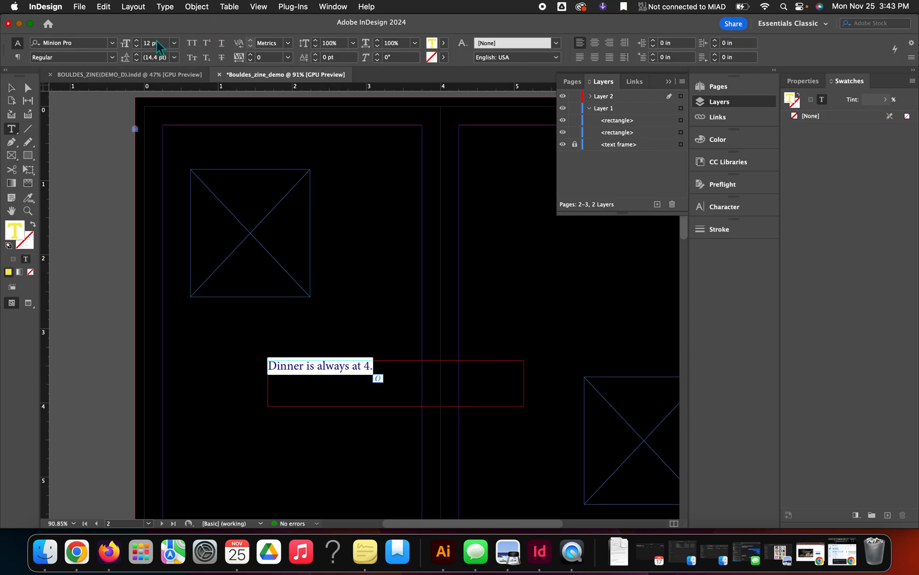
pyautogui.click(138, 41)
pyautogui.press('super+shift+period')
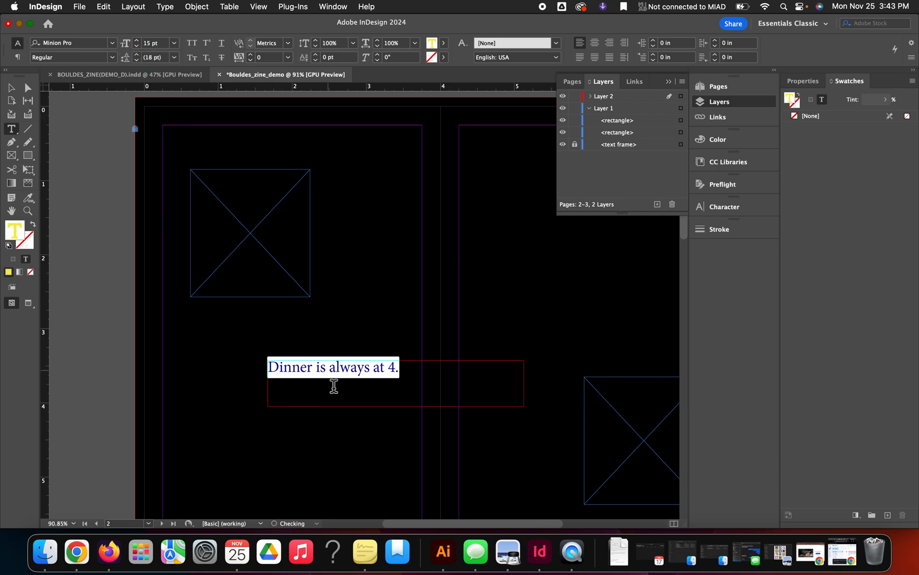
pyautogui.click(329, 372)
pyautogui.tripleClick(328, 367)
pyautogui.click(137, 40)
pyautogui.click(136, 40)
pyautogui.click(137, 41)
pyautogui.press('super+shift+period')
pyautogui.press('super+shift+period')
pyautogui.press('super+shift+period')
pyautogui.click(351, 447)
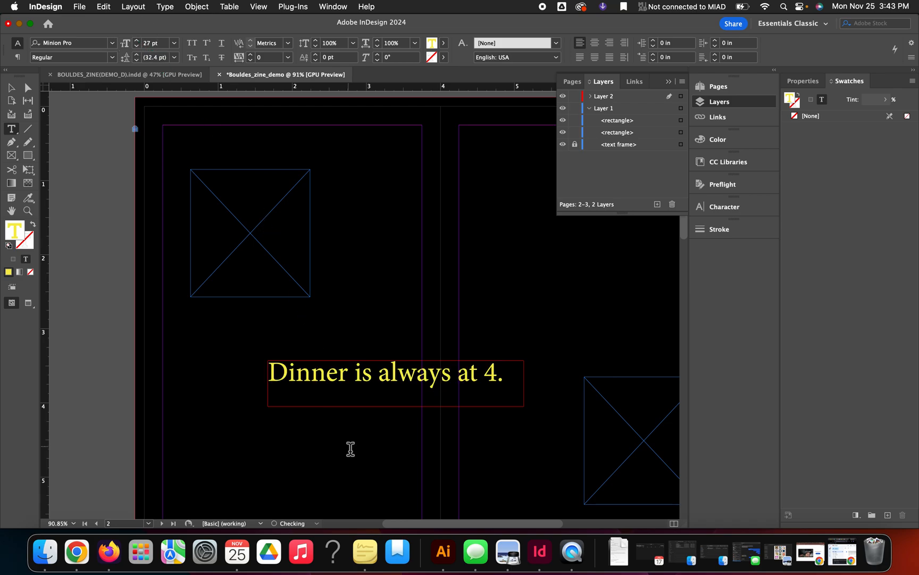
# Set the font size of the "Dinner is always at 4." text to 50 pt
pyautogui.tripleClick(344, 377)
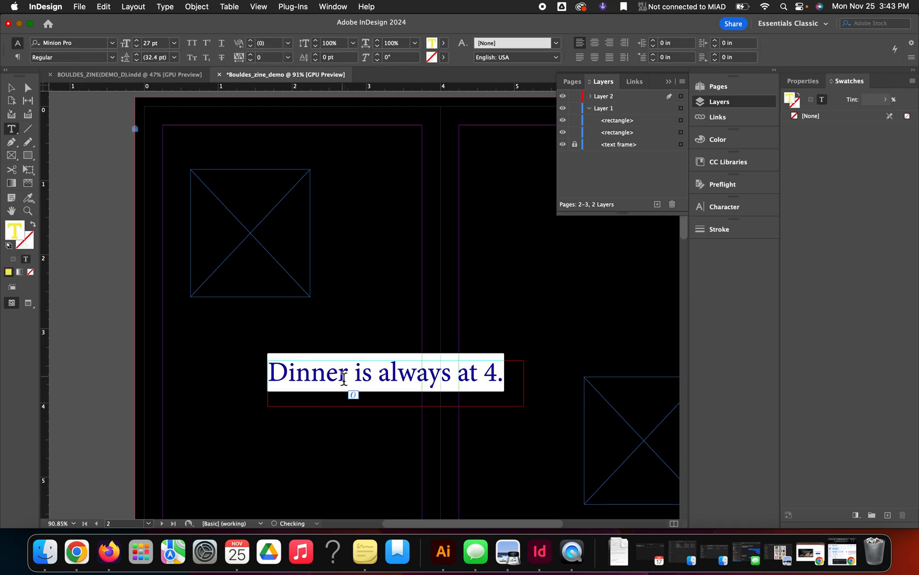
pyautogui.click(151, 44)
pyautogui.write('59')
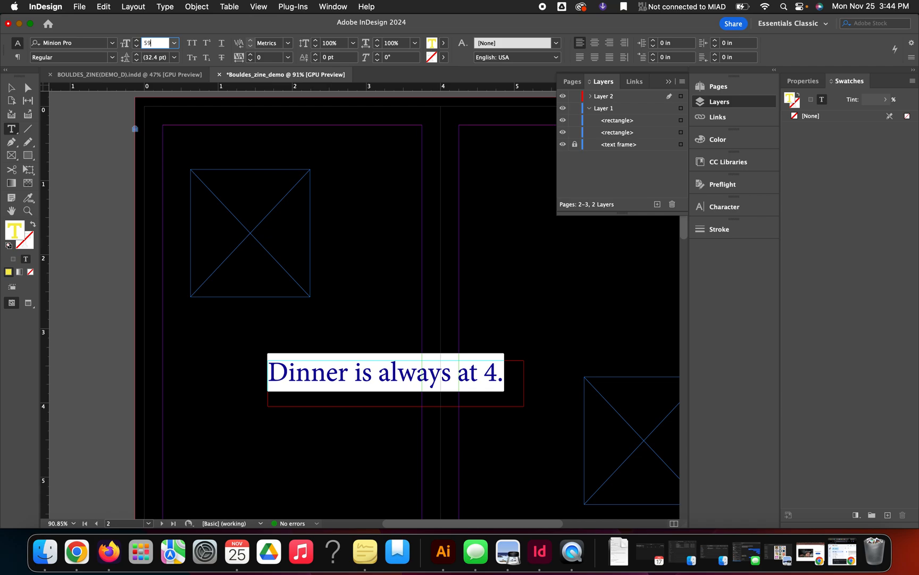
pyautogui.press('Return')
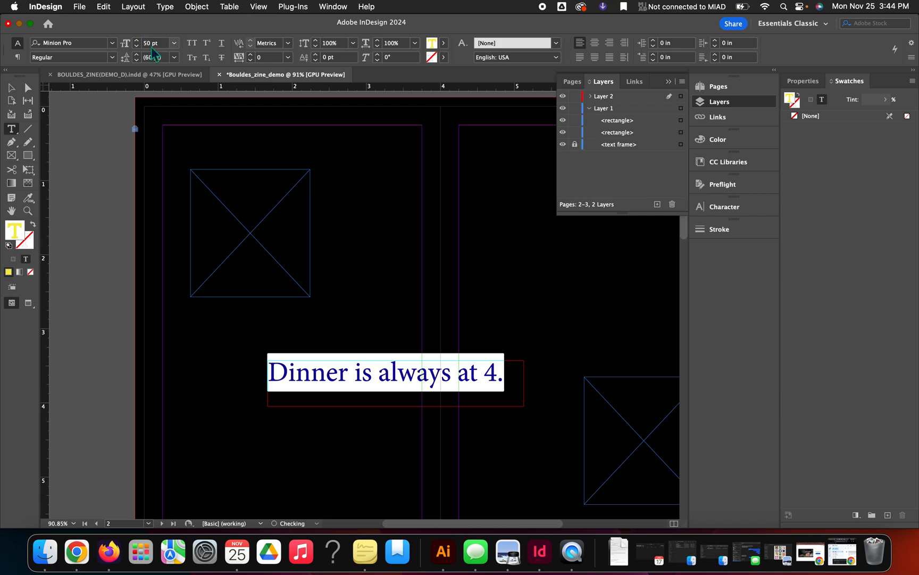
# Widen the text frame to about 7.195 in and move it low on the spread, to about X 0.625 in, Y 4.88 in
pyautogui.scroll(-5, 226, 208)
pyautogui.scroll(-2, 239, 218)
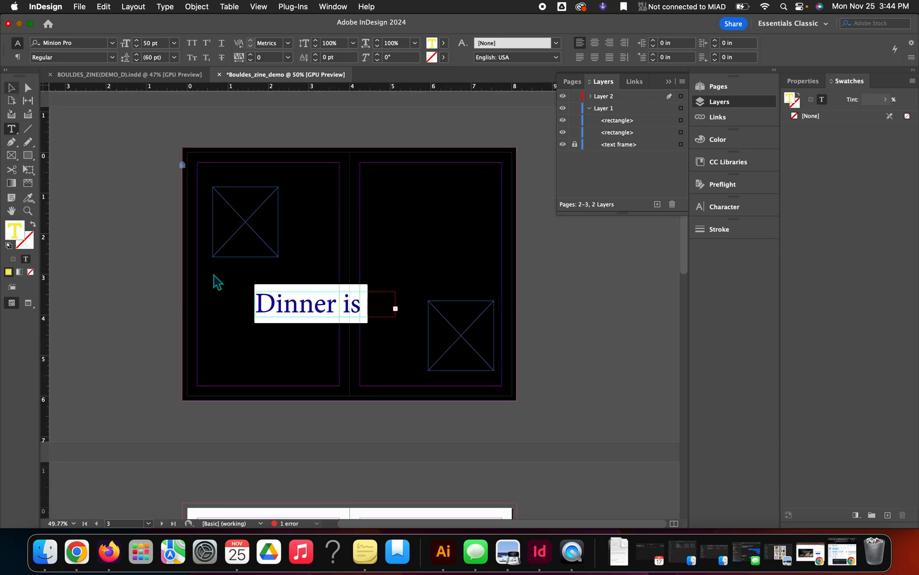
pyautogui.click(315, 411)
pyautogui.moveTo(294, 300); pyautogui.dragTo(240, 296)
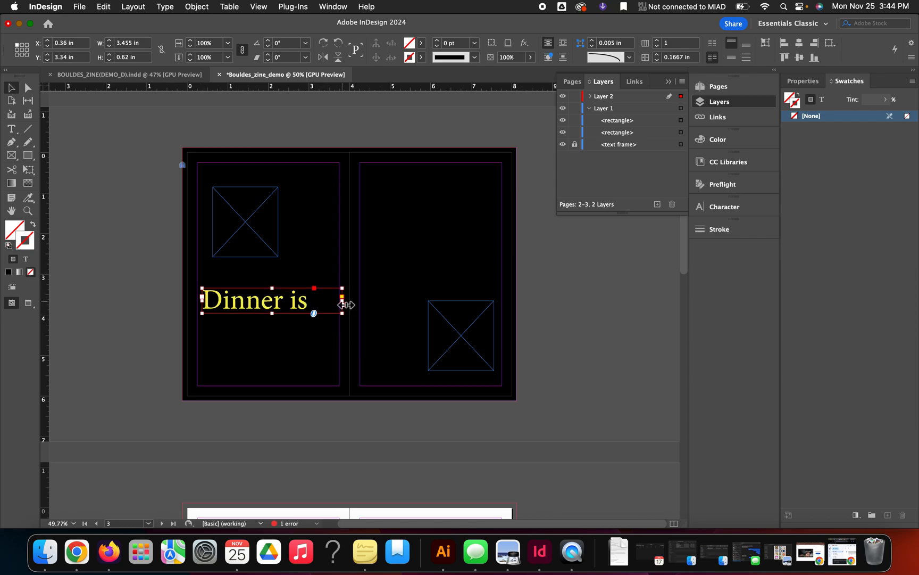
pyautogui.moveTo(345, 304); pyautogui.dragTo(495, 308)
pyautogui.moveTo(432, 312); pyautogui.dragTo(431, 368)
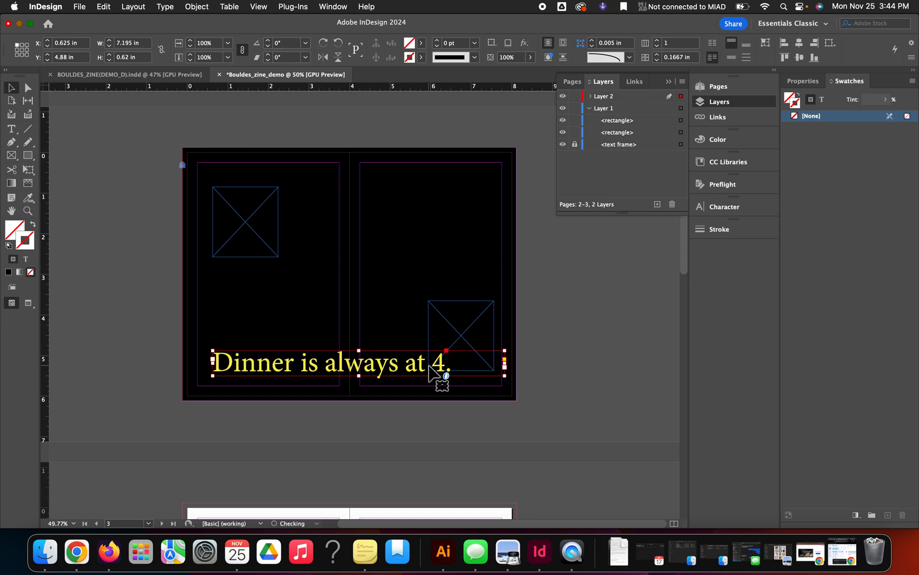
# Draw a wavy open path across both pages above the text with the Pen tool, about 6.53 in wide and 2.14 in high
pyautogui.click(11, 142)
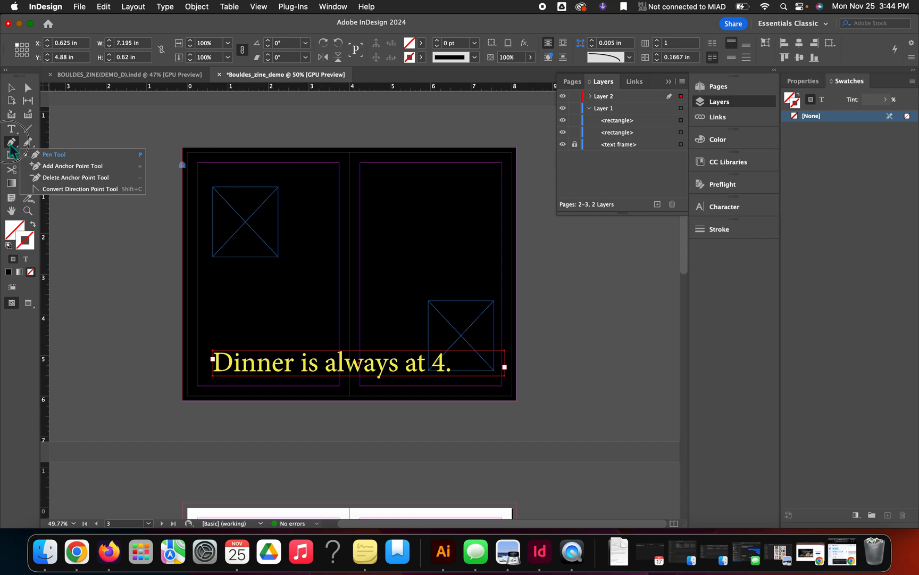
pyautogui.moveTo(11, 150); pyautogui.dragTo(41, 154)
pyautogui.click(217, 289)
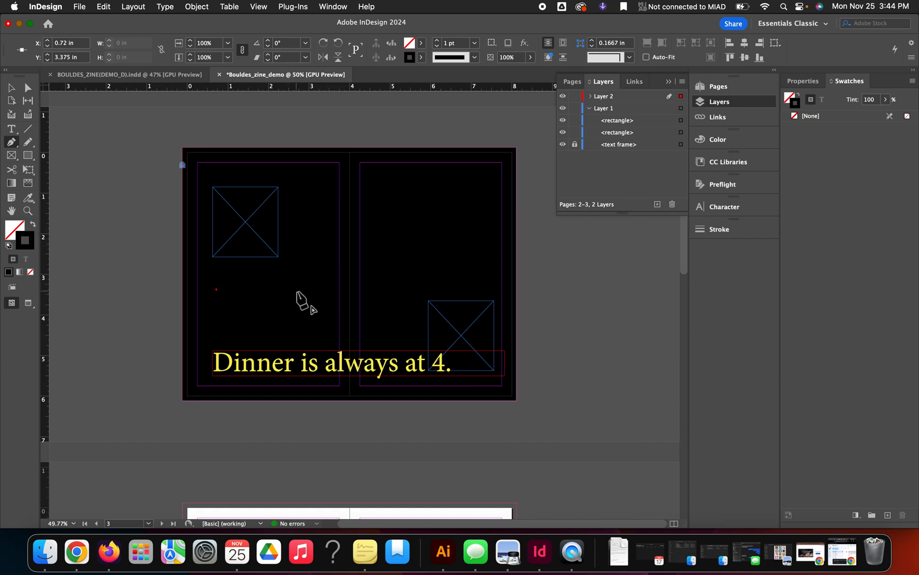
pyautogui.moveTo(302, 306); pyautogui.dragTo(327, 274)
pyautogui.moveTo(408, 275); pyautogui.dragTo(436, 285)
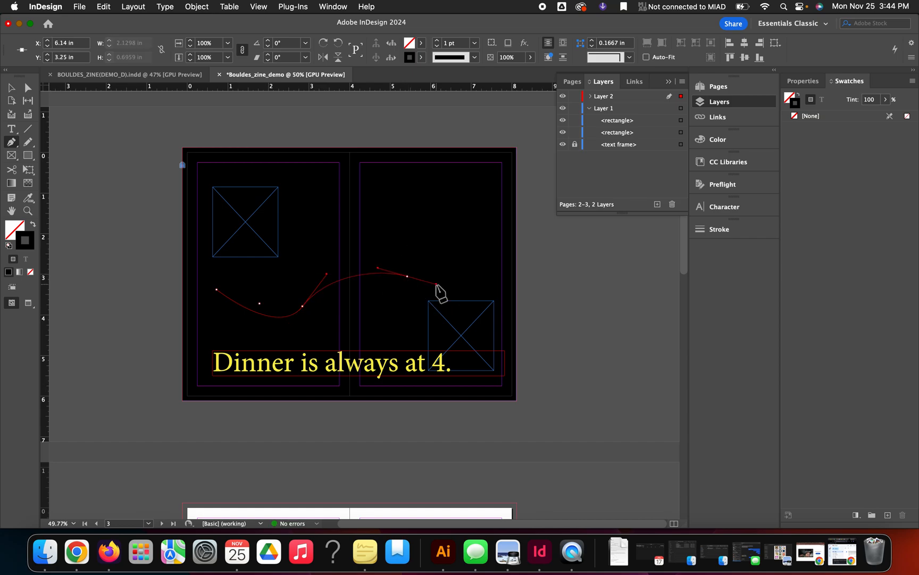
pyautogui.moveTo(480, 232); pyautogui.dragTo(481, 233)
# Copy the full line "Dinner is always at 4." from the straight text frame
pyautogui.press('t')
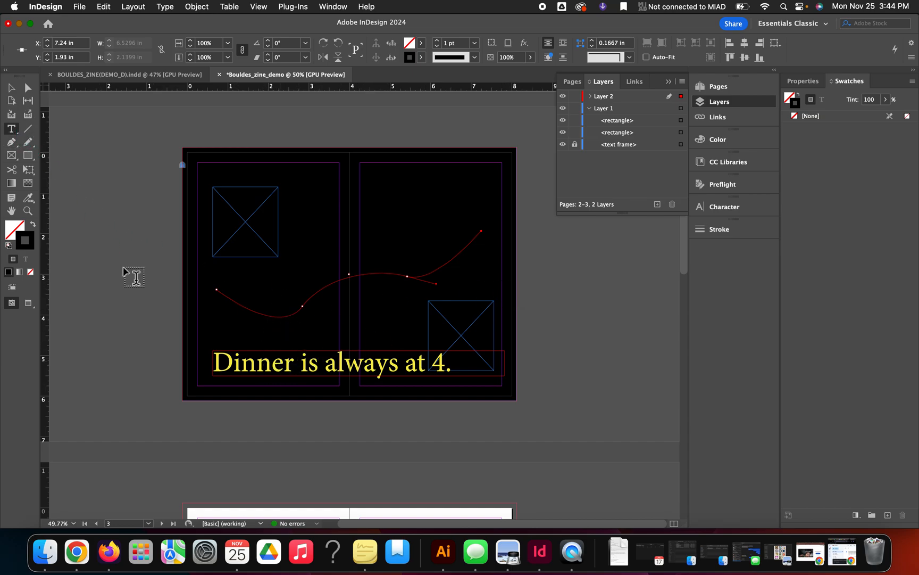
pyautogui.tripleClick(254, 357)
pyautogui.press('super+c')
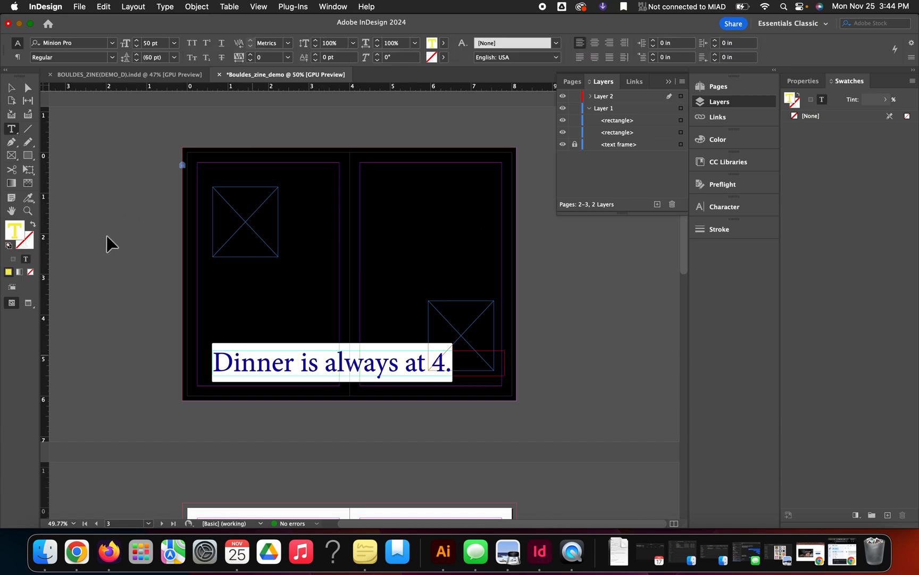
# Choose the Type on a Path tool for the wavy path and hide the locked black background frame
pyautogui.click(11, 93)
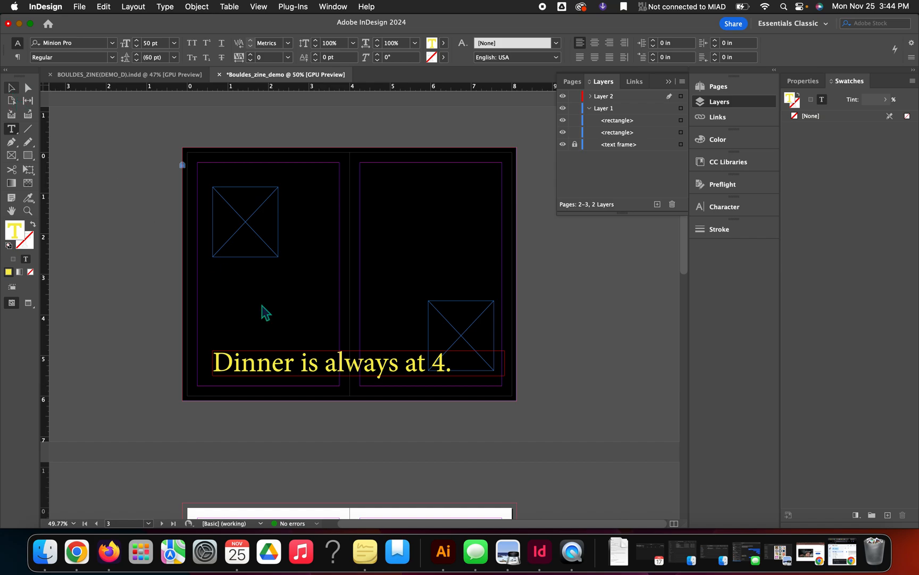
pyautogui.click(293, 307)
pyautogui.moveTo(293, 306); pyautogui.dragTo(312, 322)
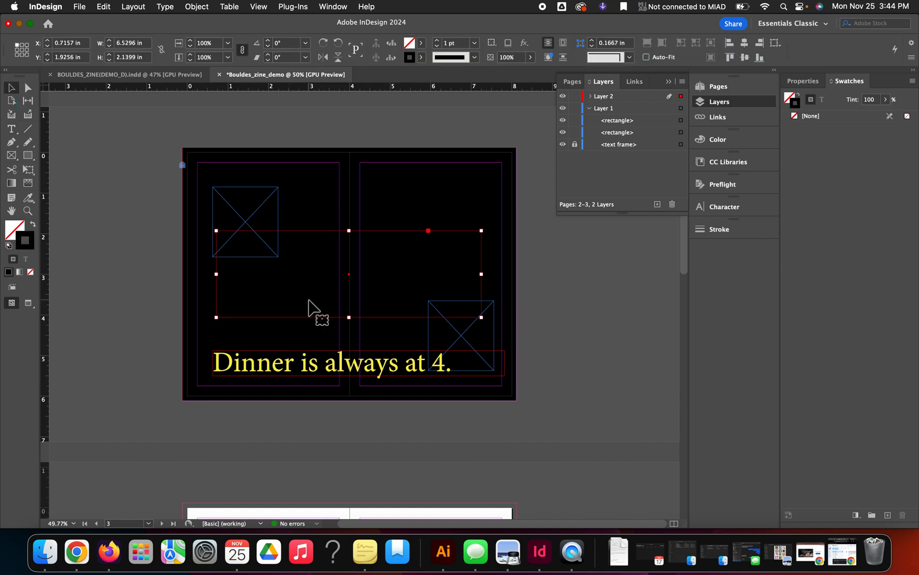
pyautogui.click(12, 129)
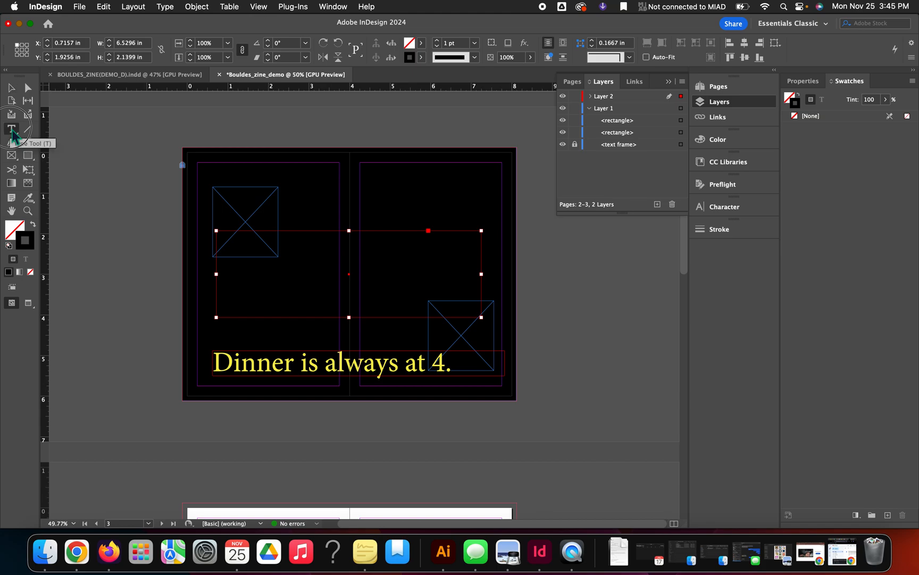
pyautogui.click(12, 130)
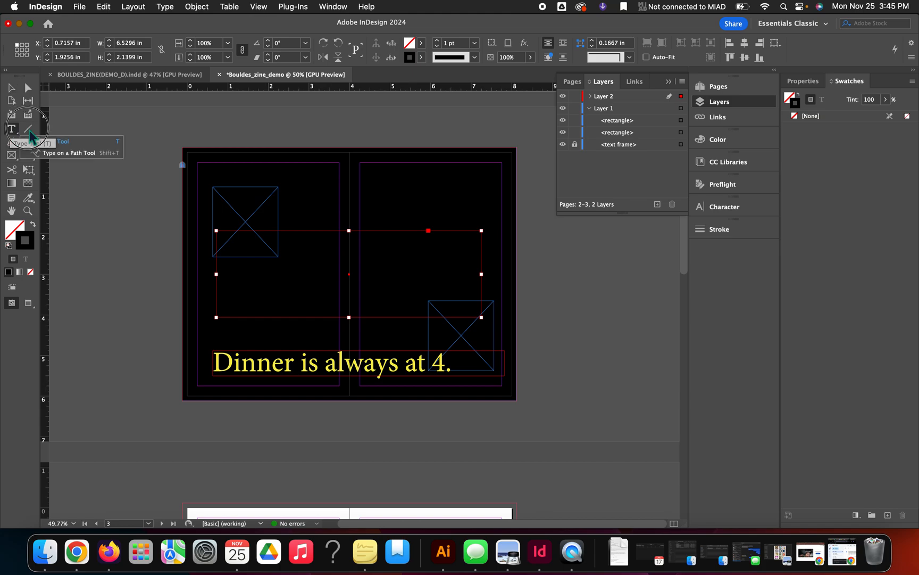
pyautogui.click(50, 153)
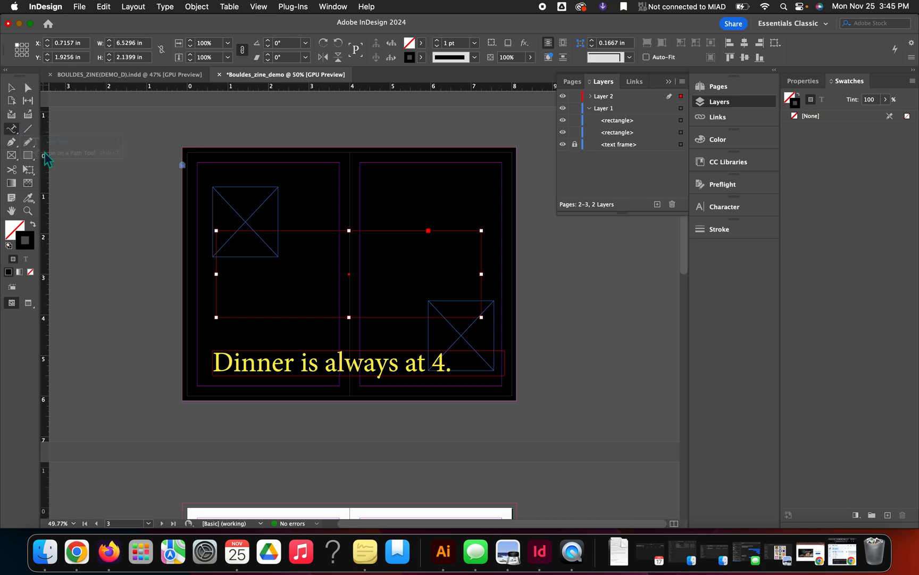
pyautogui.click(280, 275)
pyautogui.click(287, 284)
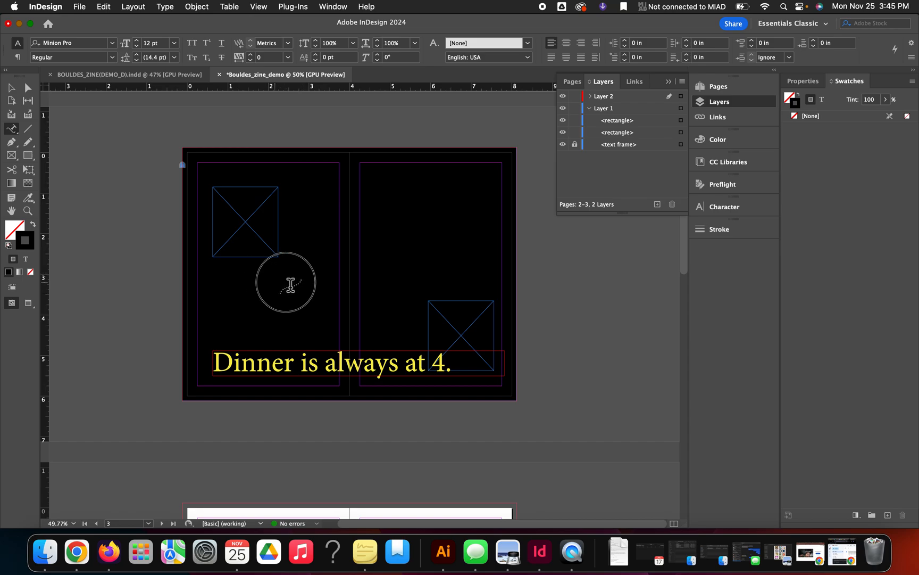
pyautogui.scroll(5, 318, 278)
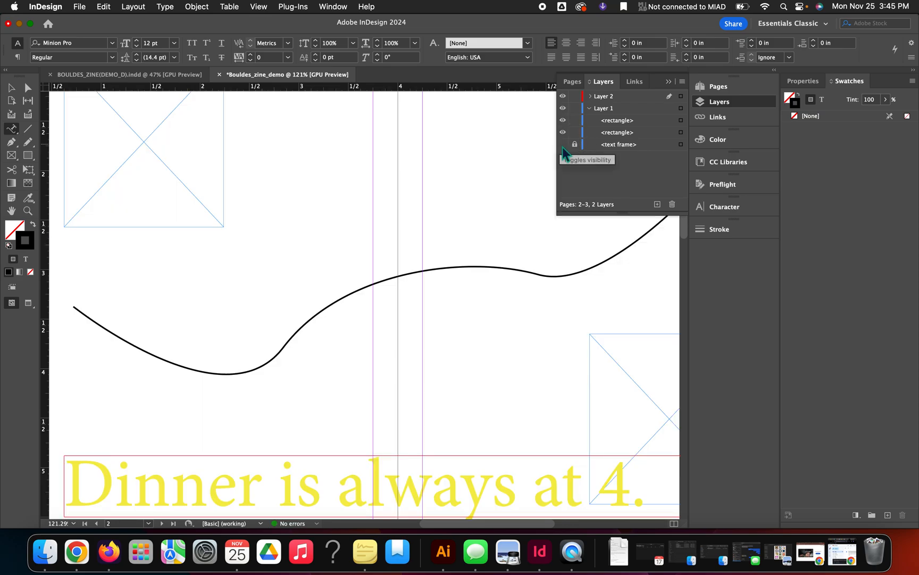
# Paste the copied "Dinner is always at 4." text onto the wavy path and show the black background frame again
pyautogui.click(450, 271)
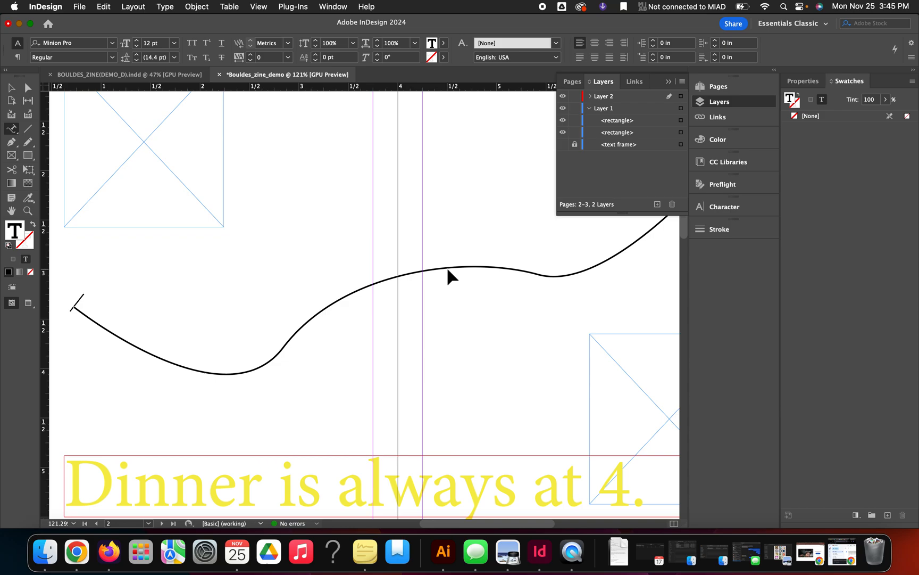
pyautogui.press('super+v')
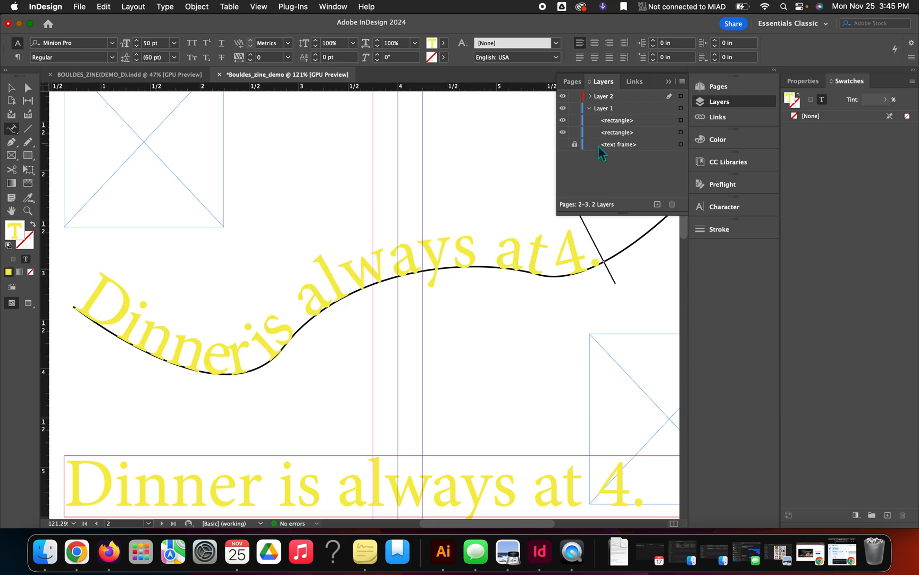
pyautogui.click(563, 144)
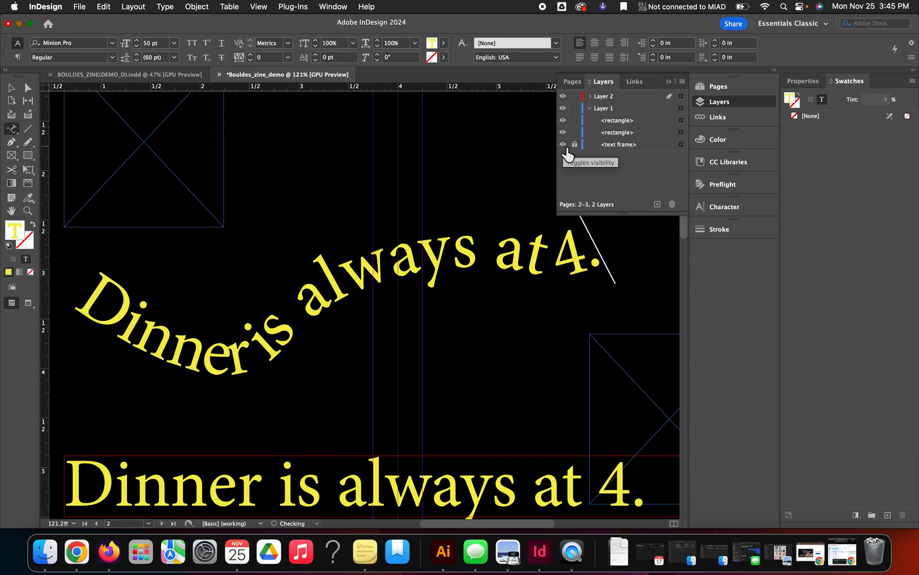
# Add extra space between "Dinner" and "is" in the curved text
pyautogui.scroll(-6, 555, 239)
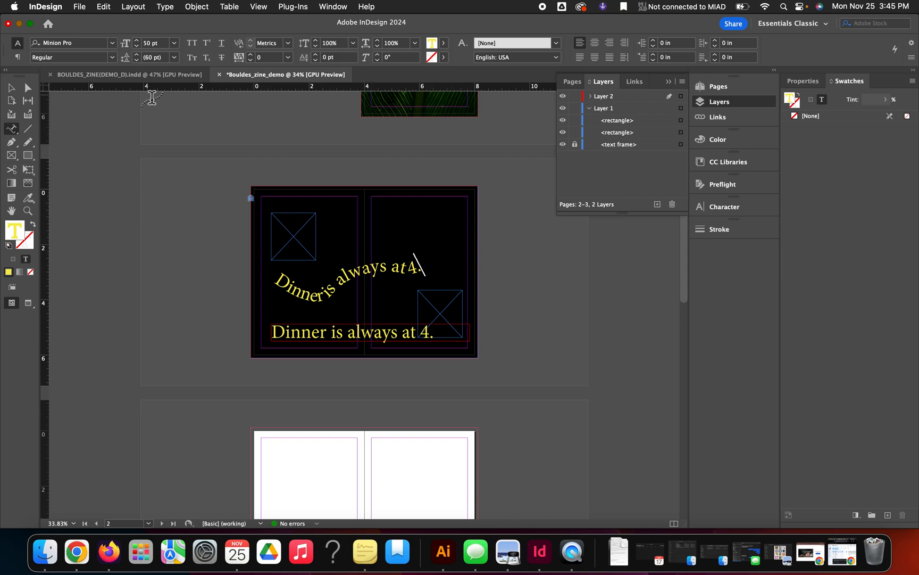
pyautogui.press('Escape')
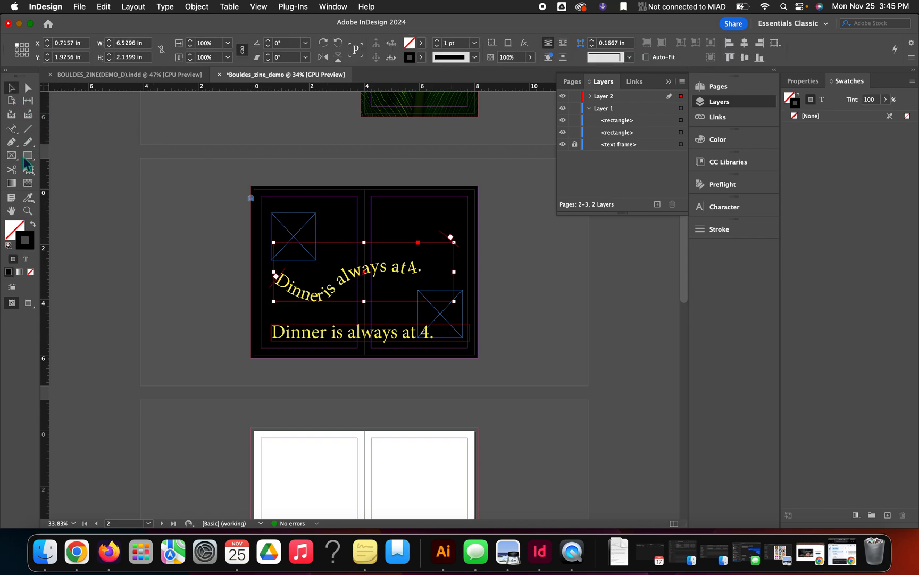
pyautogui.click(13, 129)
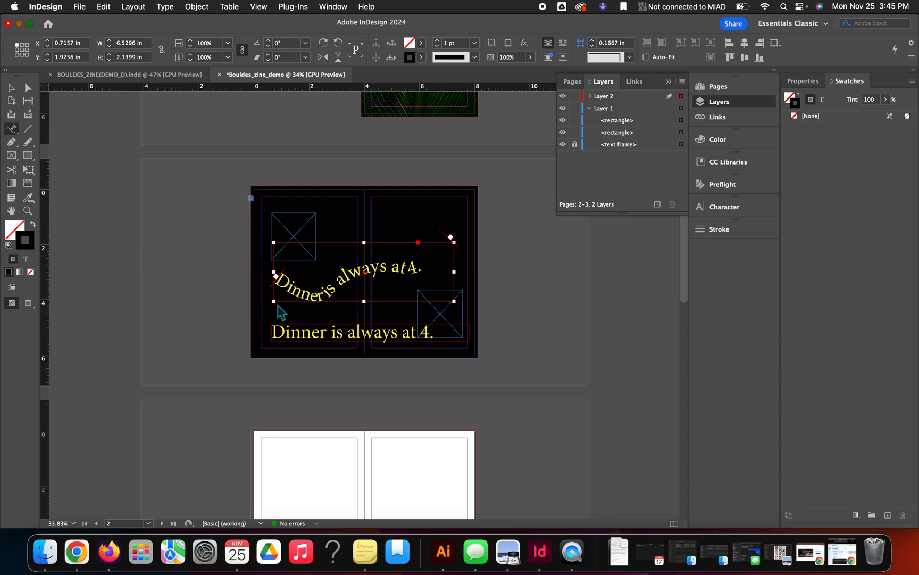
pyautogui.click(332, 296)
pyautogui.click(331, 296)
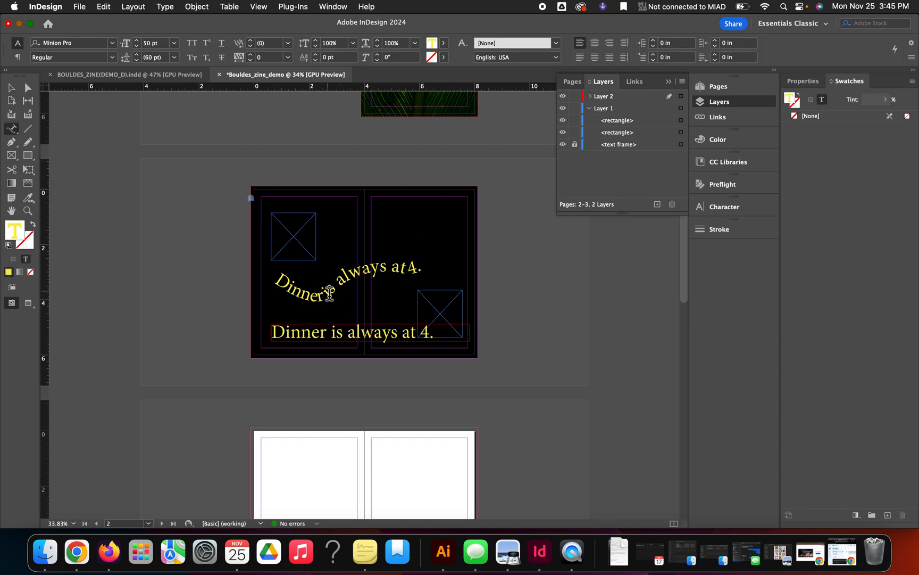
pyautogui.write('is')
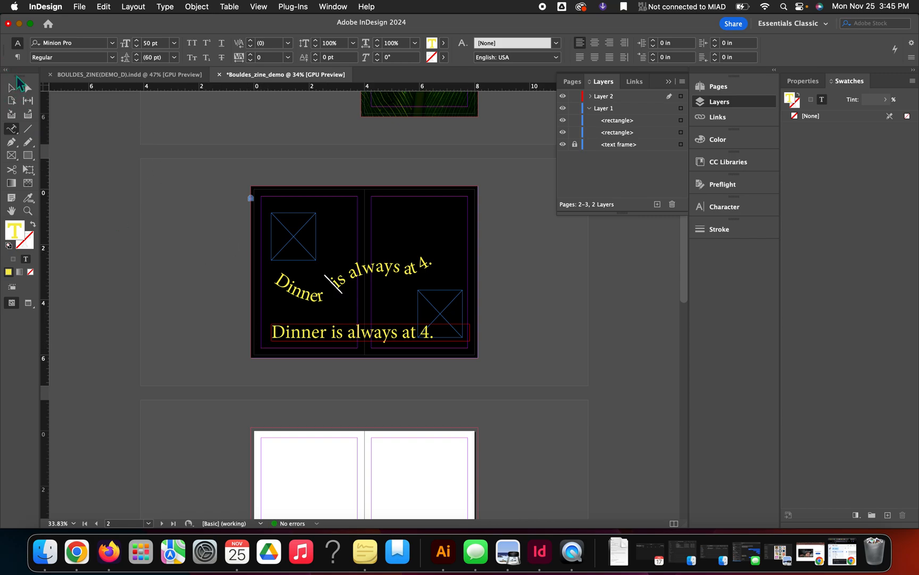
# Move the curved text path slightly to the right on the spread
pyautogui.click(14, 91)
pyautogui.doubleClick(334, 299)
pyautogui.moveTo(349, 274); pyautogui.dragTo(357, 278)
# Delete the empty image frame on the right page of the black spread
pyautogui.click(371, 372)
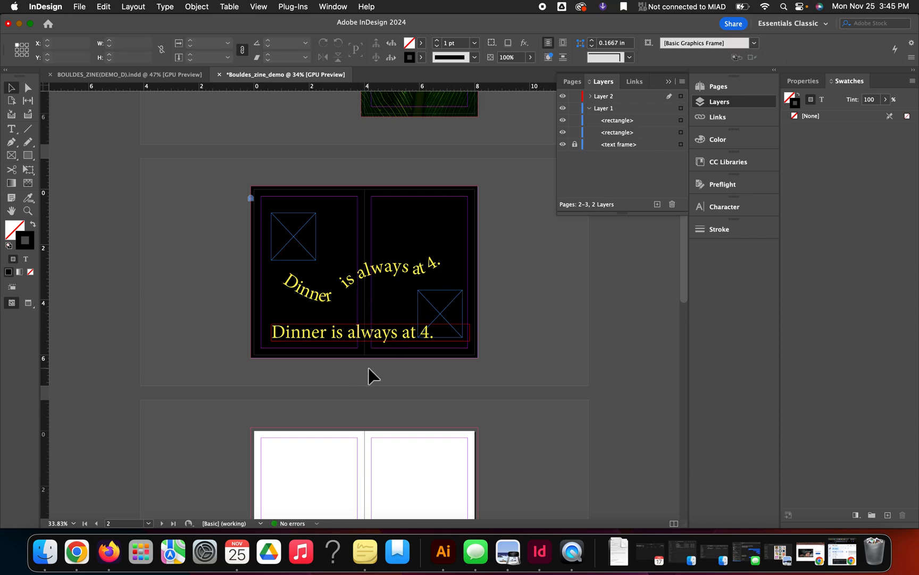
pyautogui.moveTo(459, 295); pyautogui.dragTo(460, 282)
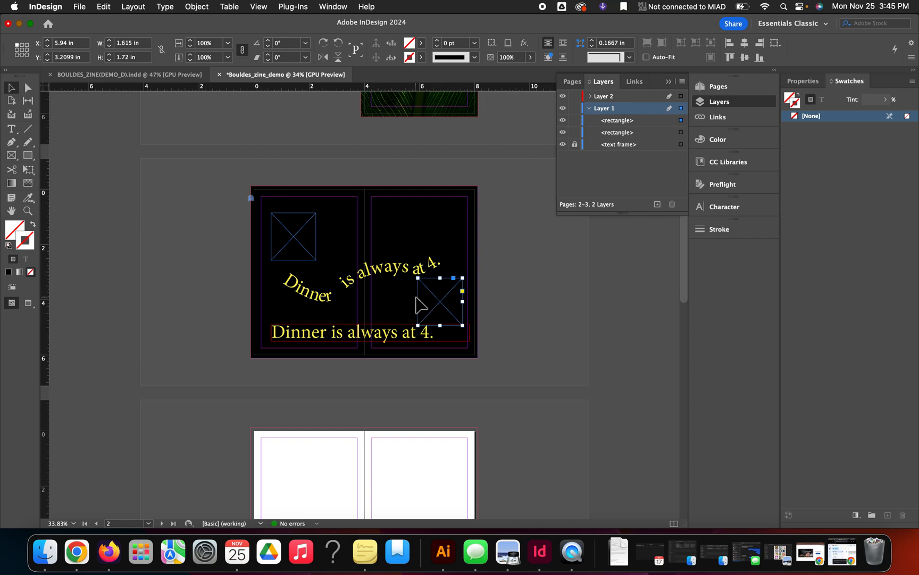
pyautogui.press('BackSpace')
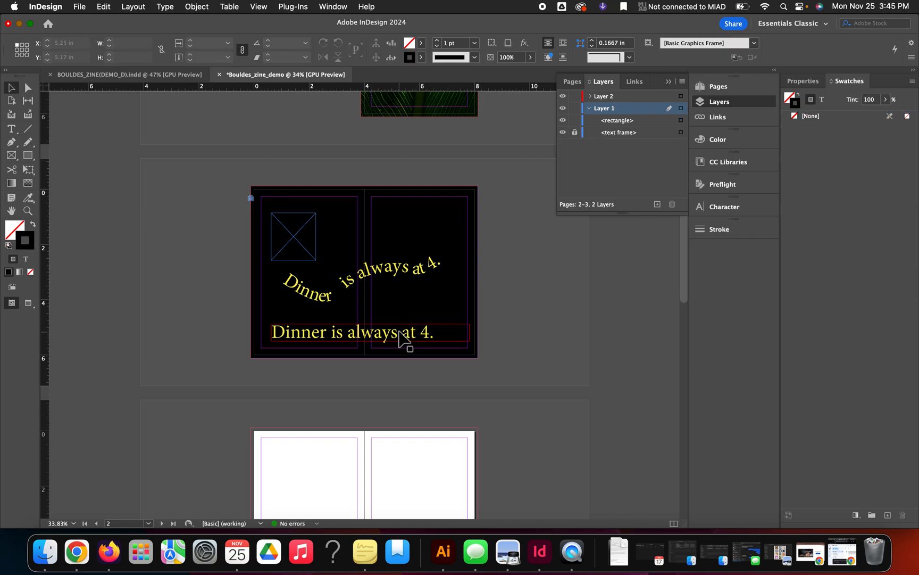
# Place PATTERNS_3.jpg on the blank spread of pages 4–5 from its upper-left bleed corner, 8.25 in wide across both pages
pyautogui.scroll(-10, 399, 330)
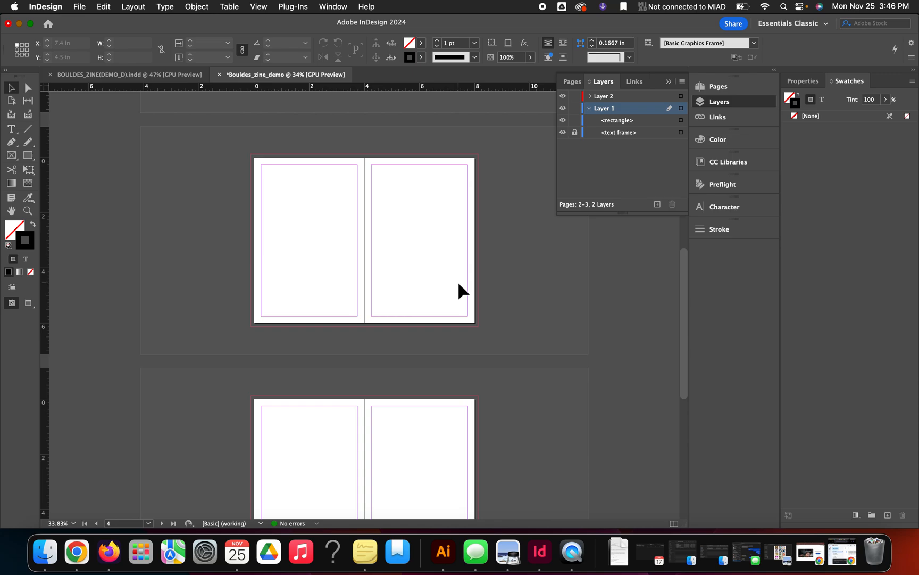
pyautogui.scroll(15, 458, 283)
pyautogui.scroll(-10, 458, 284)
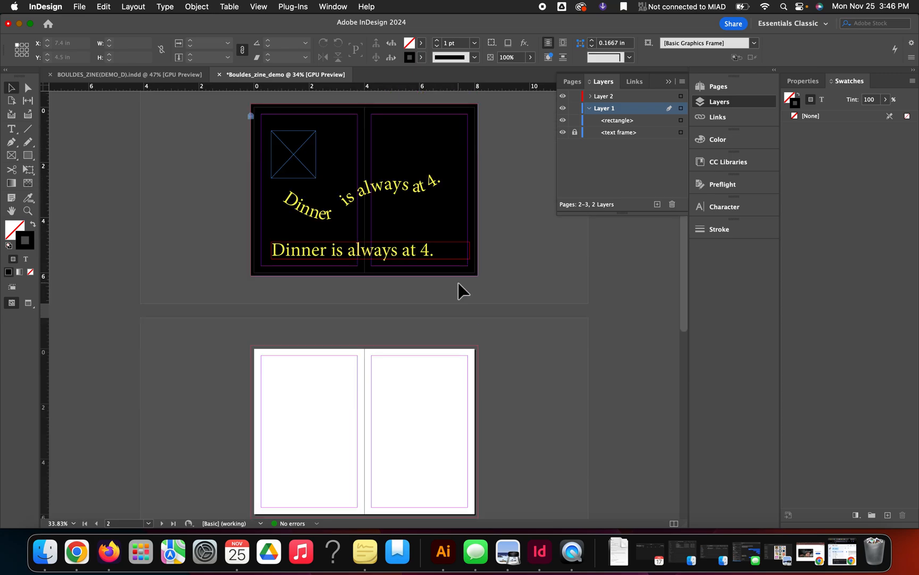
pyautogui.scroll(-4, 463, 291)
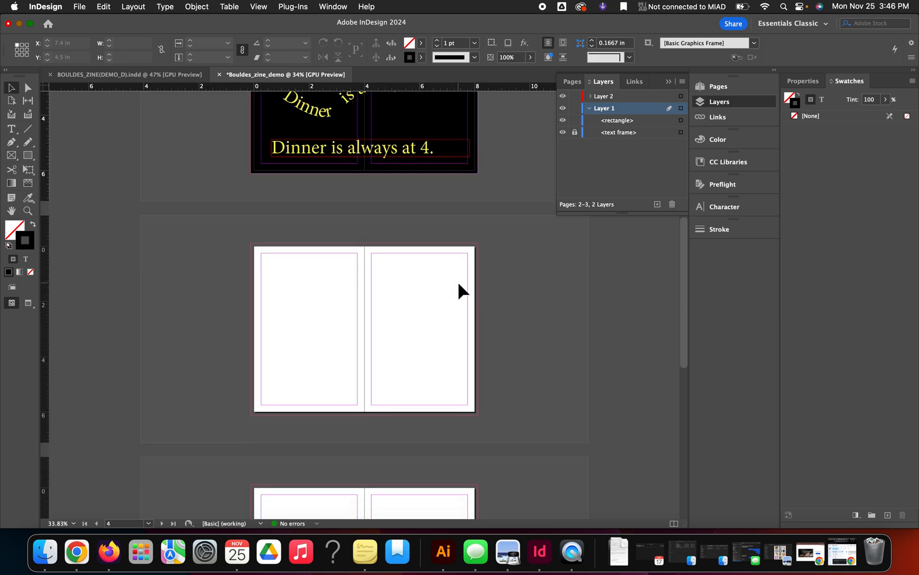
pyautogui.click(80, 8)
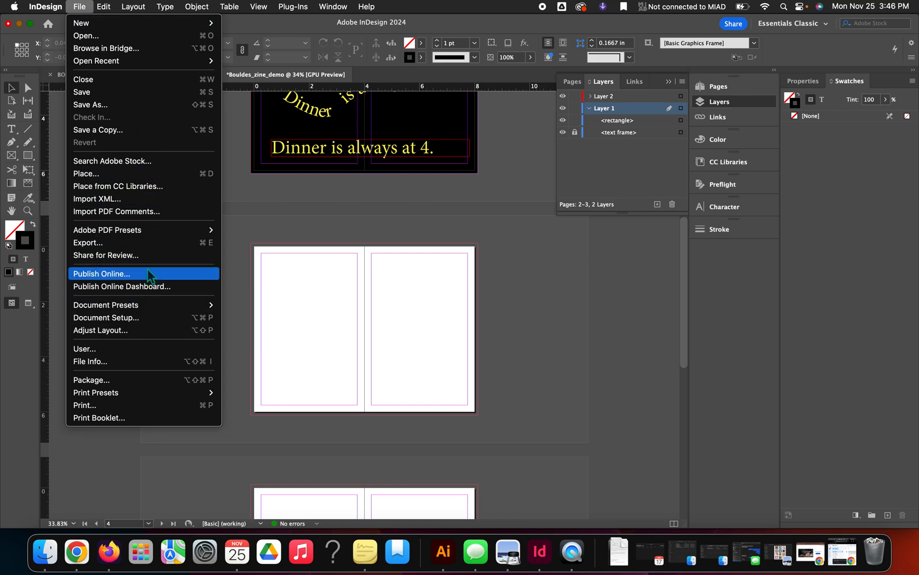
pyautogui.click(171, 184)
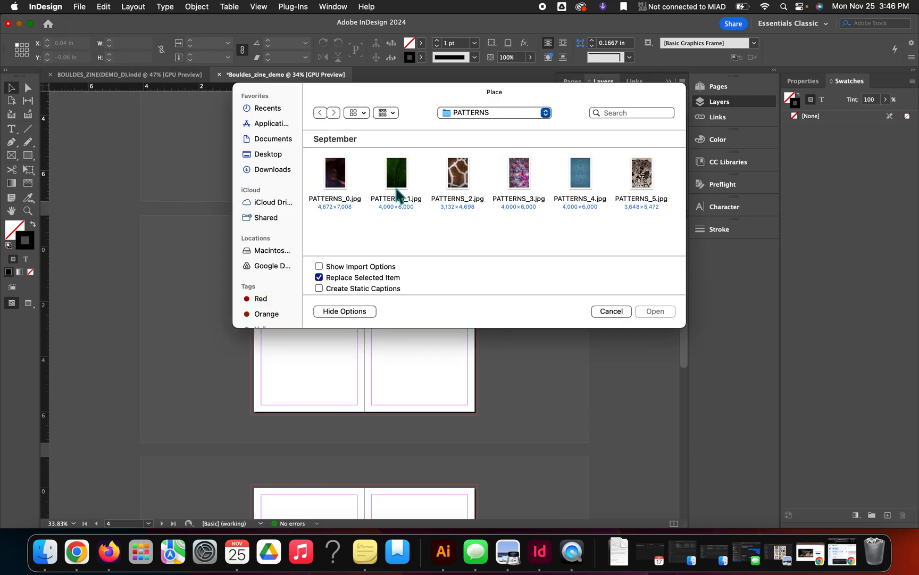
pyautogui.click(522, 176)
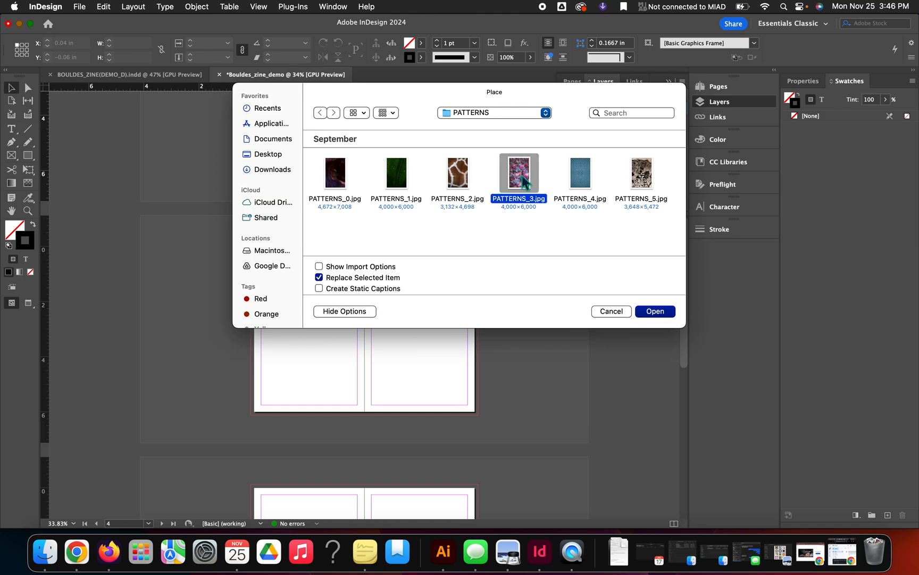
pyautogui.click(651, 312)
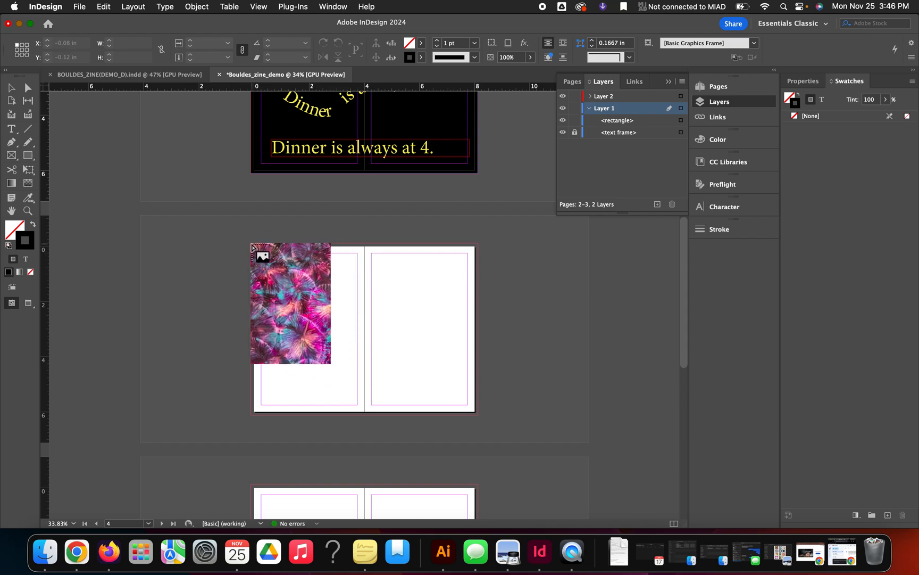
pyautogui.moveTo(252, 246); pyautogui.dragTo(477, 383)
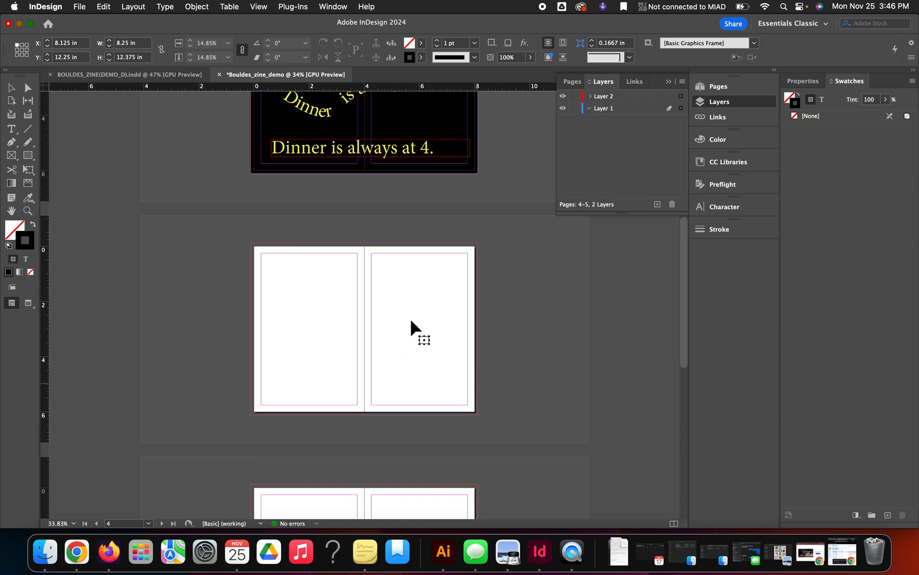
# Crop the PATTERNS_3.jpg frame to a height of 6.25 in so it ends at the lower bleed edge of the spread
pyautogui.scroll(-5, 412, 322)
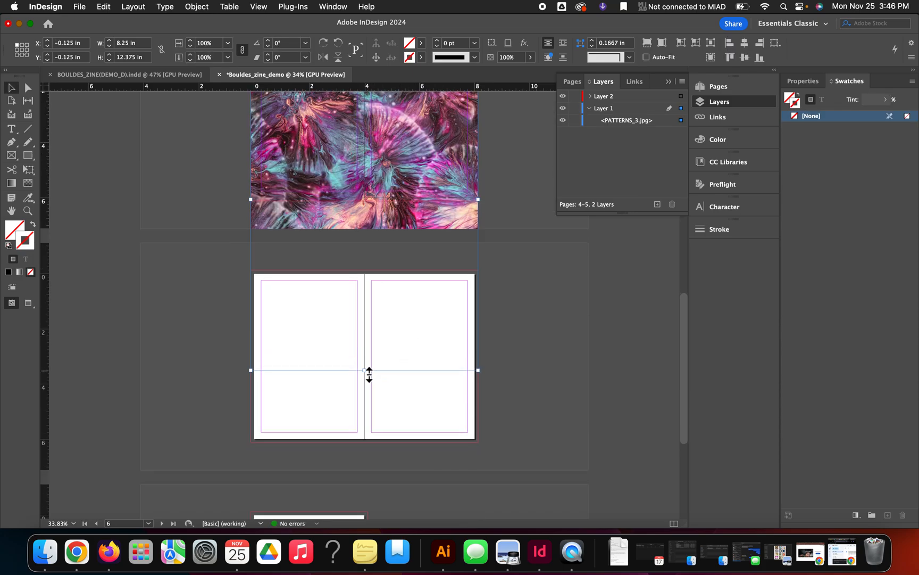
pyautogui.moveTo(370, 375); pyautogui.dragTo(352, 206)
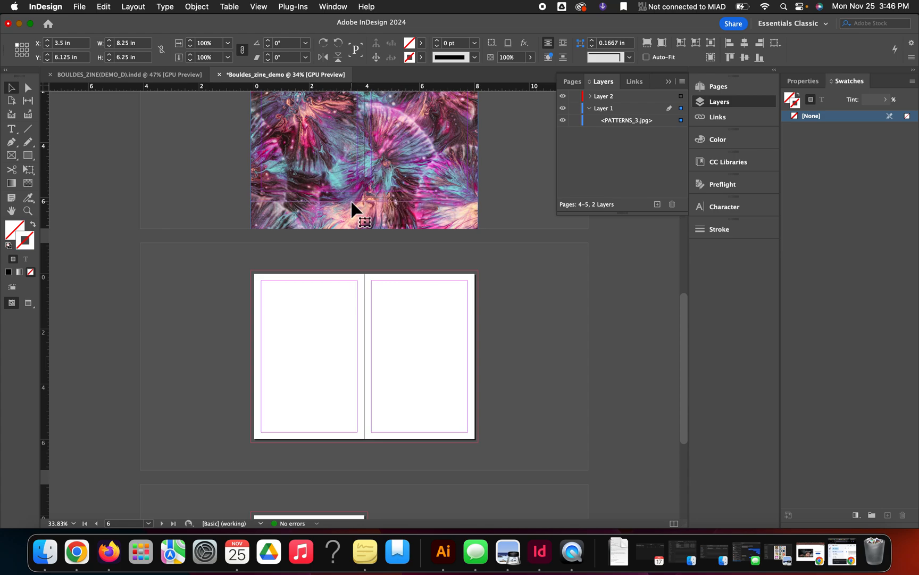
pyautogui.scroll(3, 354, 246)
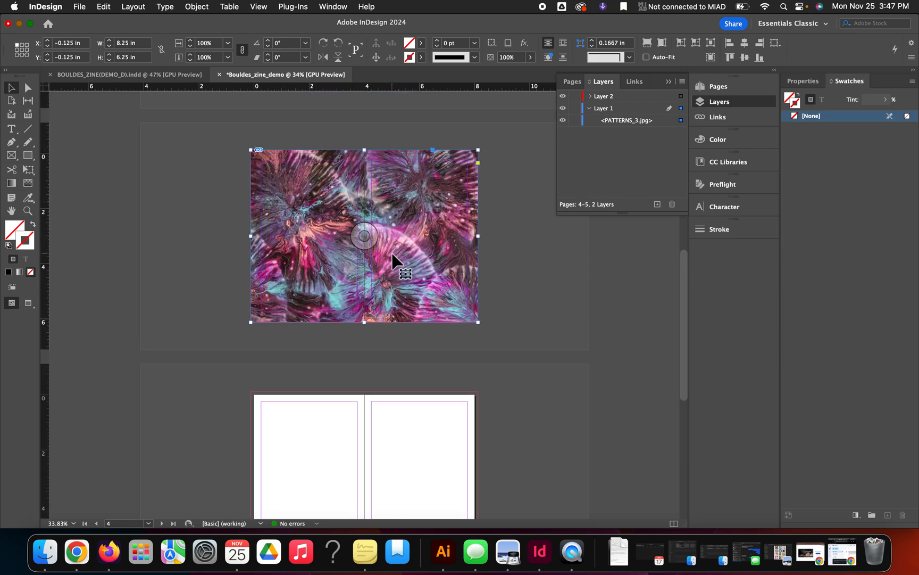
pyautogui.scroll(1, 391, 261)
pyautogui.scroll(-3, 380, 258)
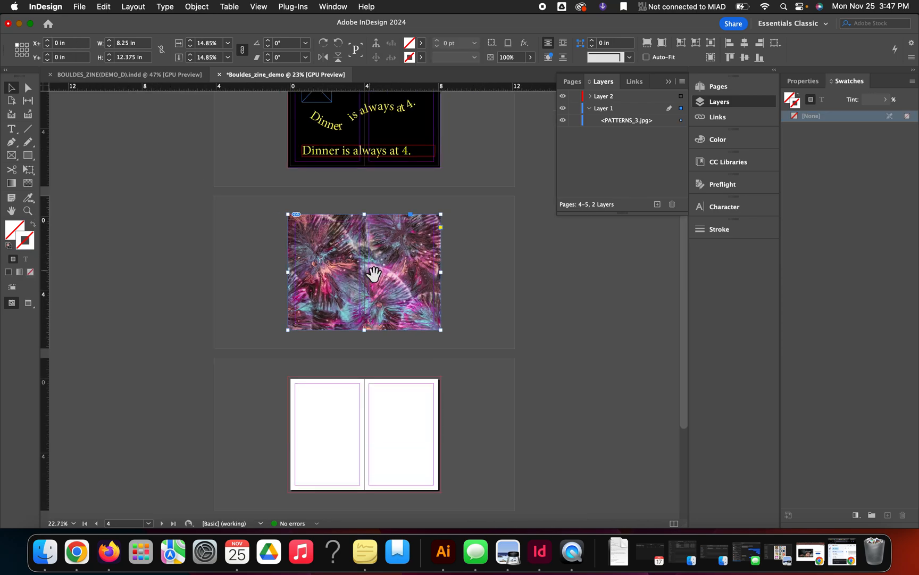
# Reposition the PATTERNS_3.jpg image inside its frame on pages 4–5 to a content offset of X 0 in, Y -2.875 in
pyautogui.click(373, 274)
pyautogui.click(381, 411)
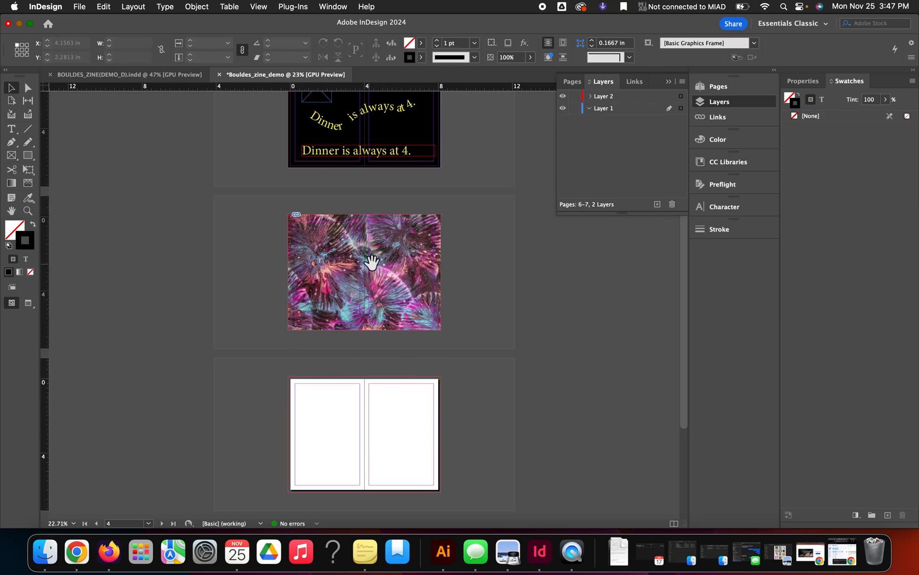
pyautogui.click(371, 282)
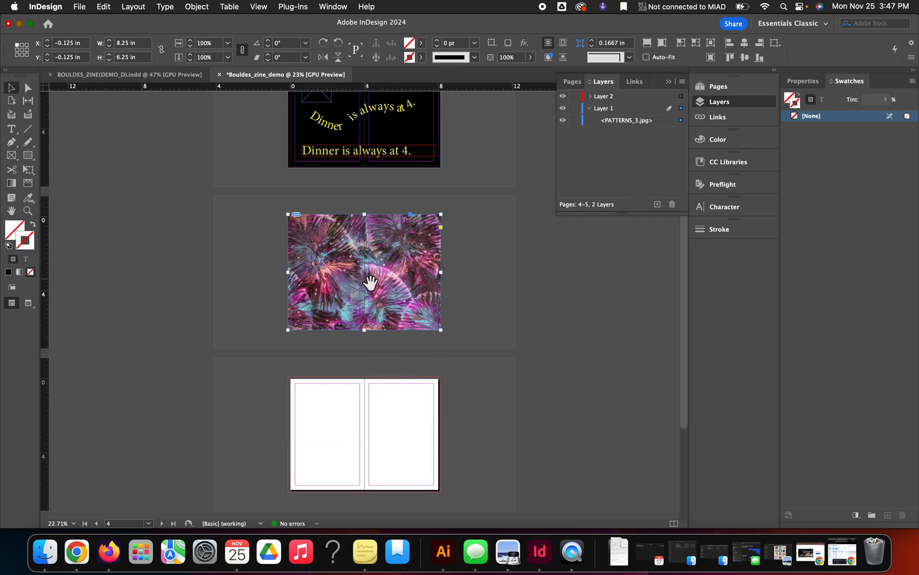
pyautogui.click(366, 228)
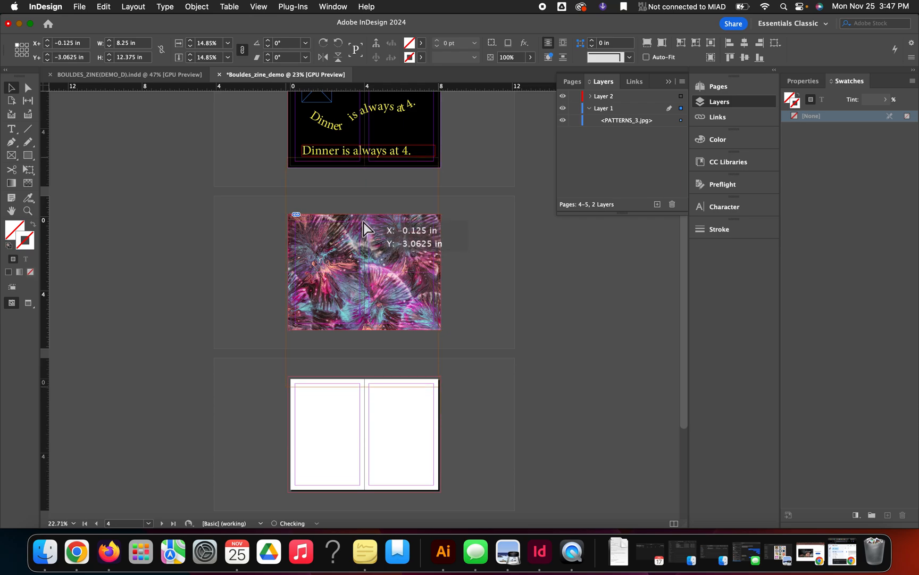
pyautogui.moveTo(366, 229); pyautogui.dragTo(368, 232)
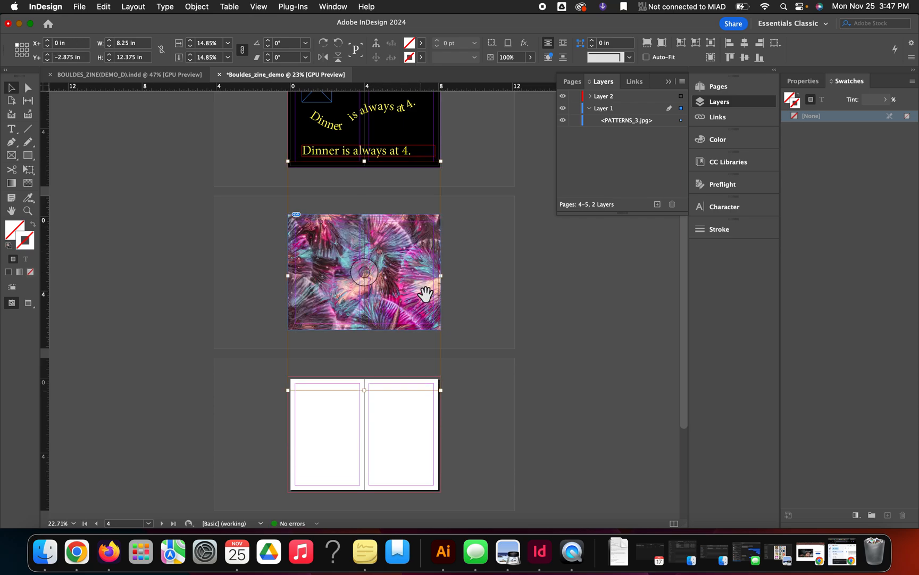
pyautogui.click(473, 285)
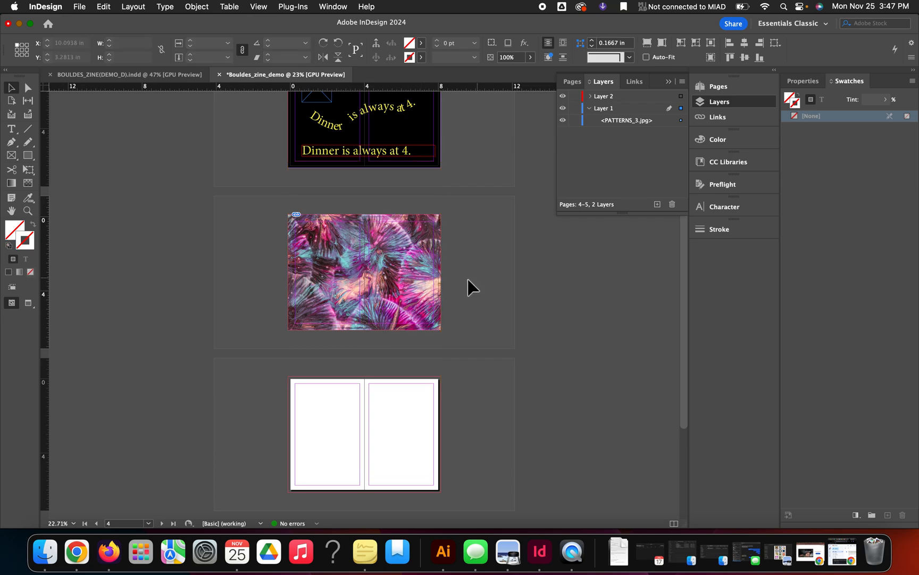
pyautogui.click(437, 303)
pyautogui.moveTo(445, 333)
pyautogui.mouseDown()
pyautogui.moveTo(445, 364)
pyautogui.moveTo(440, 330)
pyautogui.mouseUp()
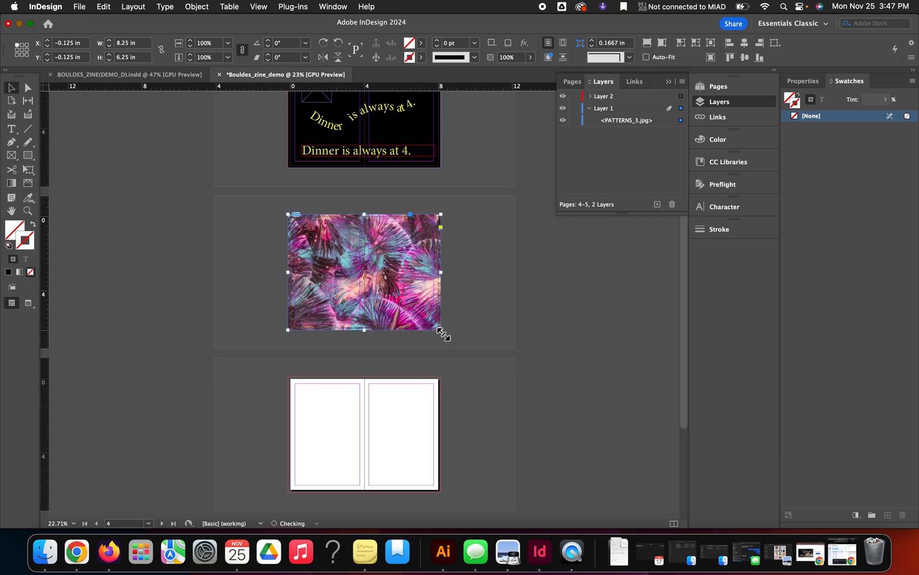
# Switch to Finder and open the PATTERNS folder within the DIA_FA24 image folder, located in D2D on the Desktop
pyautogui.scroll(3, 443, 334)
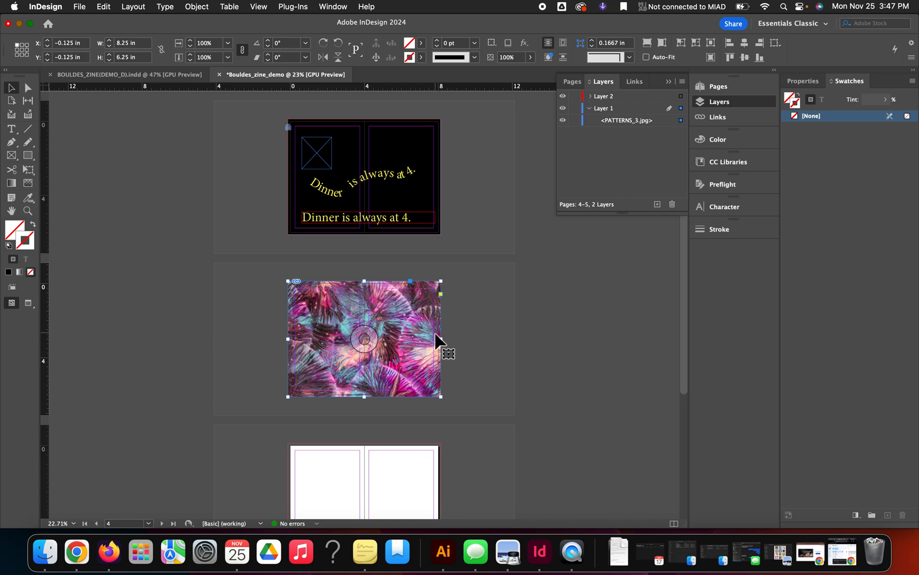
pyautogui.scroll(3, 439, 339)
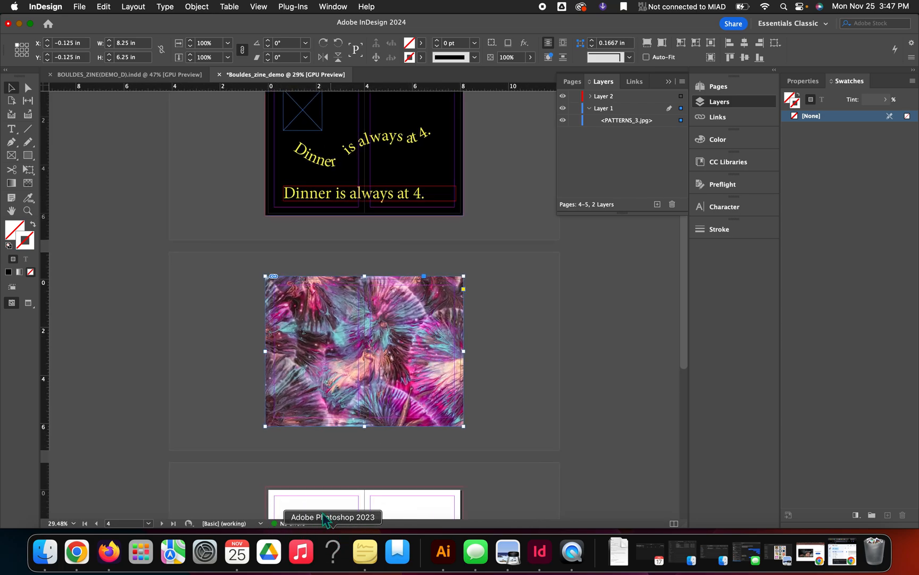
pyautogui.click(45, 556)
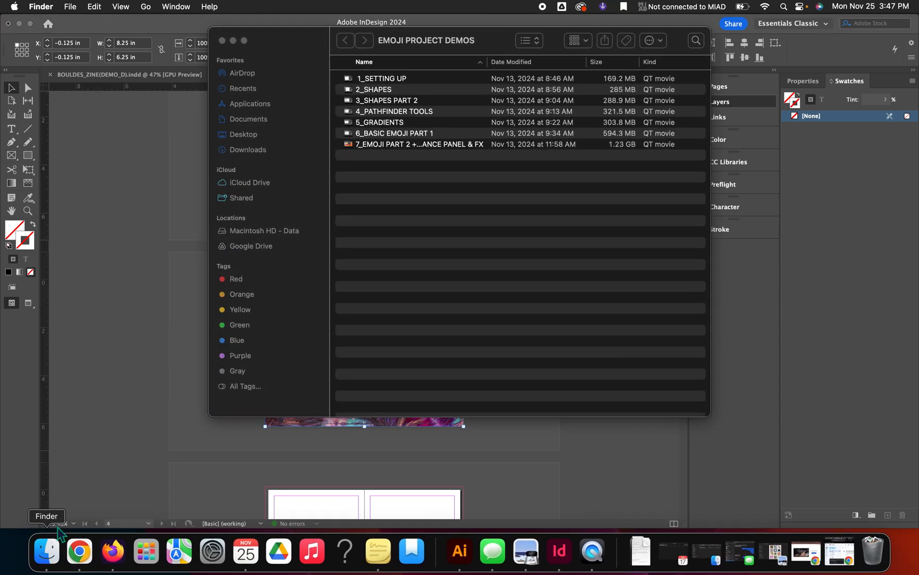
pyautogui.click(261, 155)
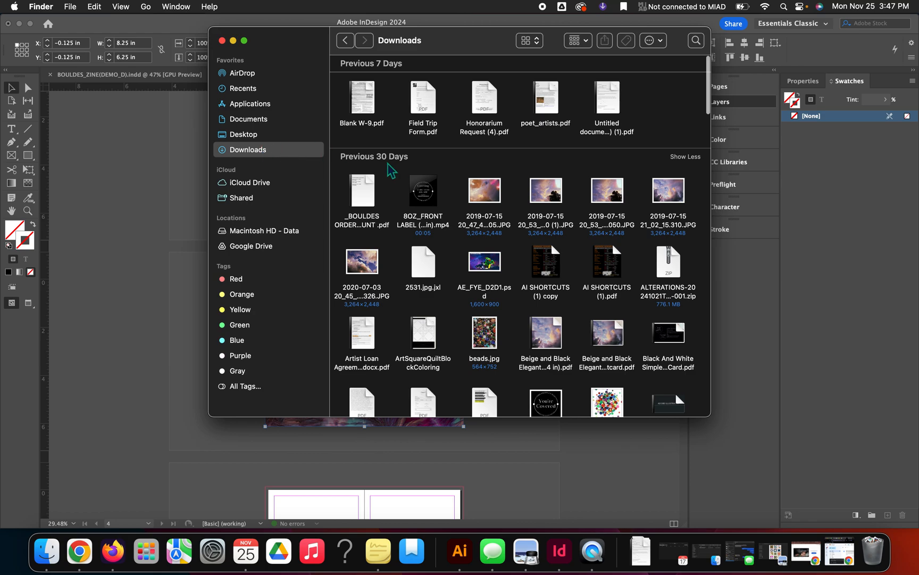
pyautogui.click(303, 136)
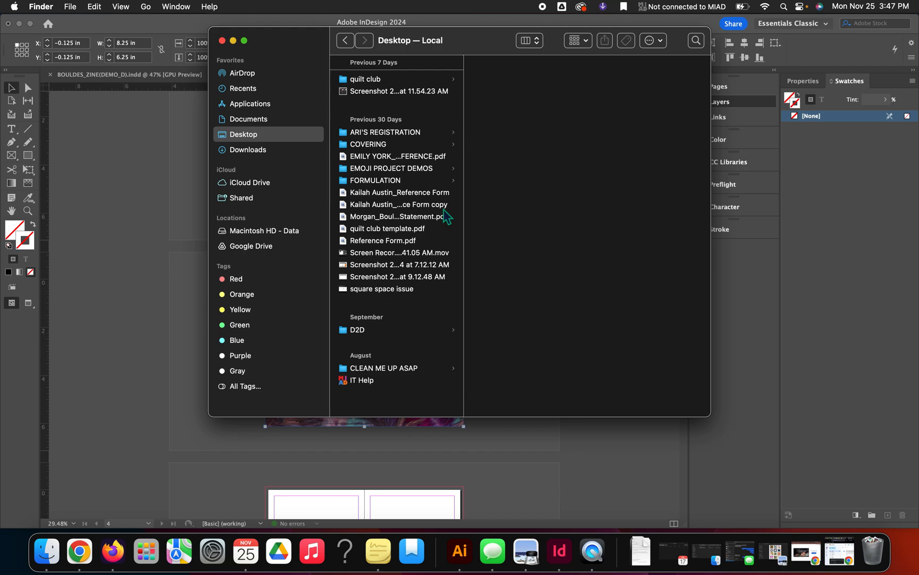
pyautogui.click(413, 331)
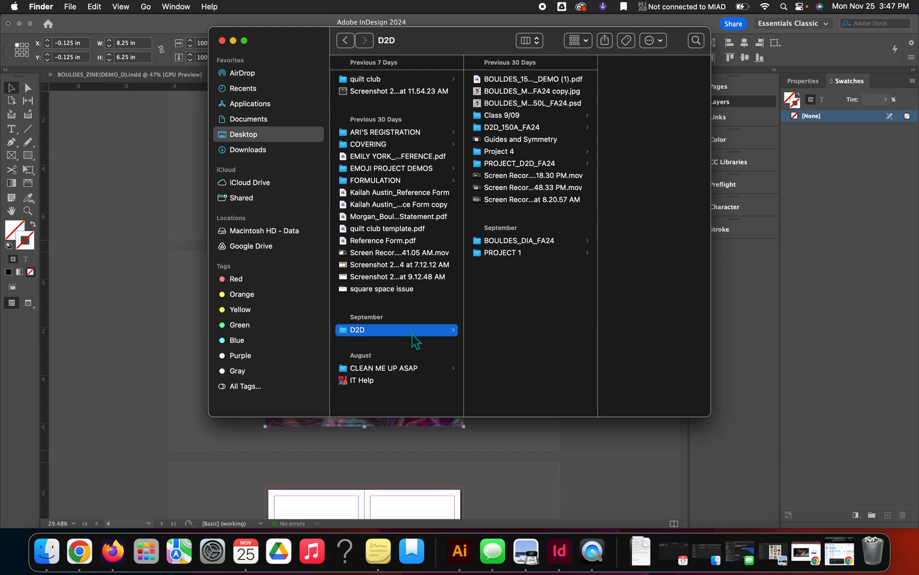
pyautogui.click(530, 241)
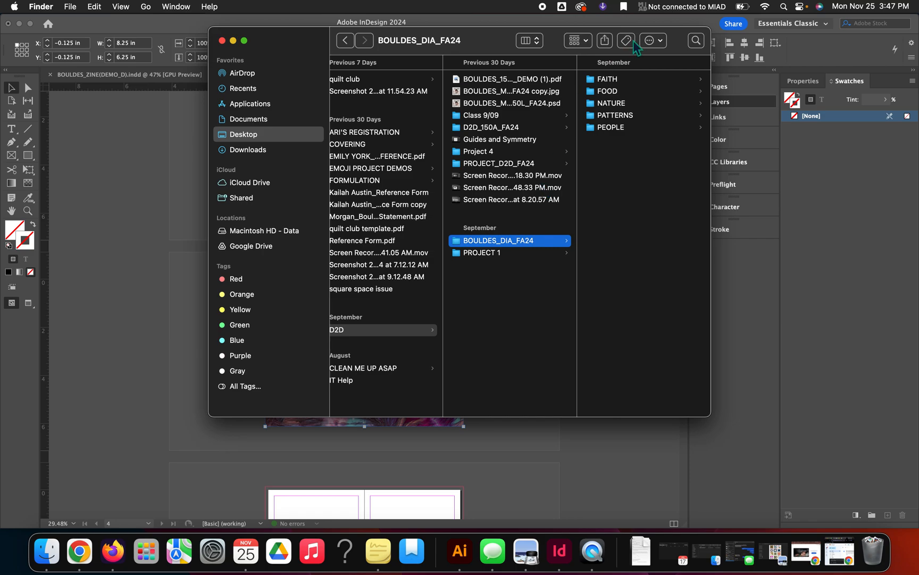
pyautogui.click(619, 115)
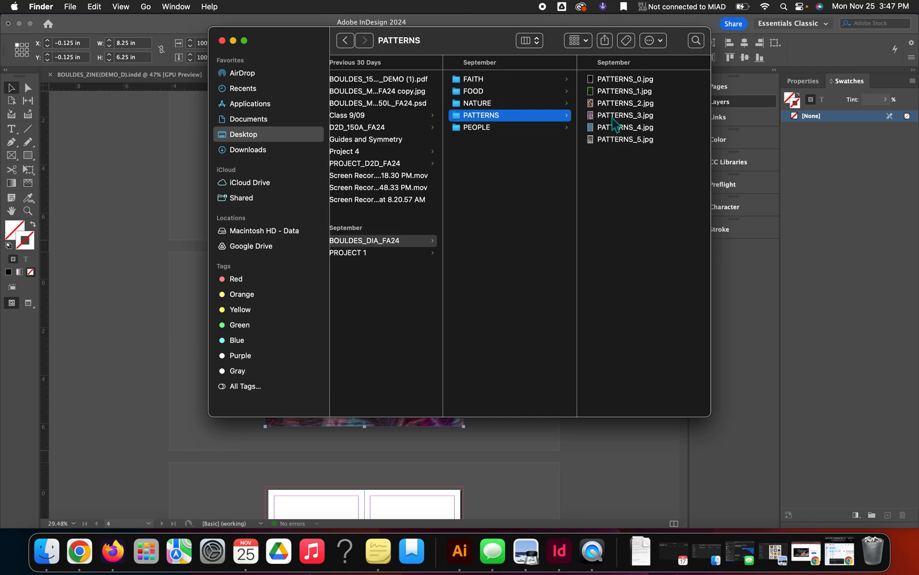
# Move PATTERNS_3.jpg from the PATTERNS folder into the PEOPLE folder and return to the InDesign document with nothing selected
pyautogui.moveTo(614, 124); pyautogui.dragTo(485, 128)
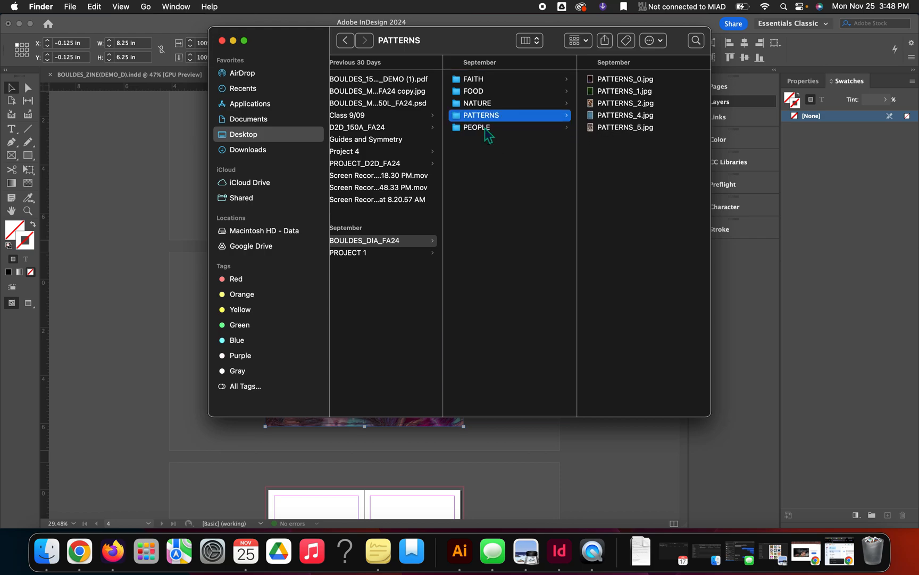
pyautogui.click(509, 447)
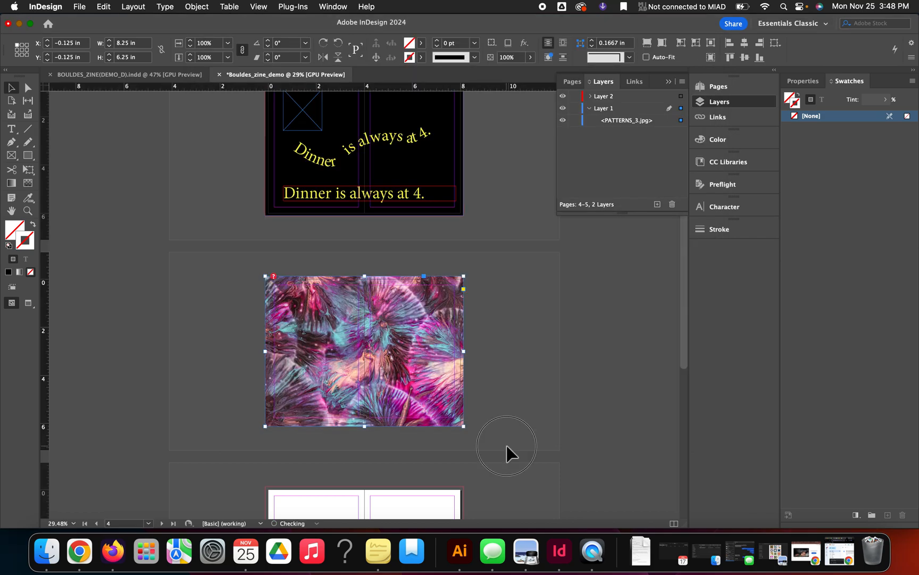
pyautogui.click(509, 452)
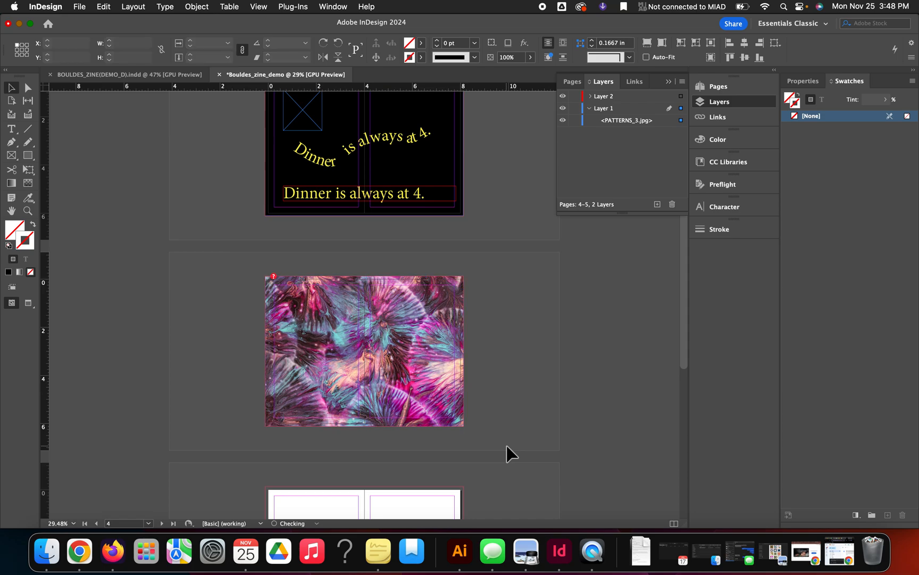
# Examine the Preflight link errors down to the individual missing file and go to the affected image on page 4
pyautogui.click(296, 523)
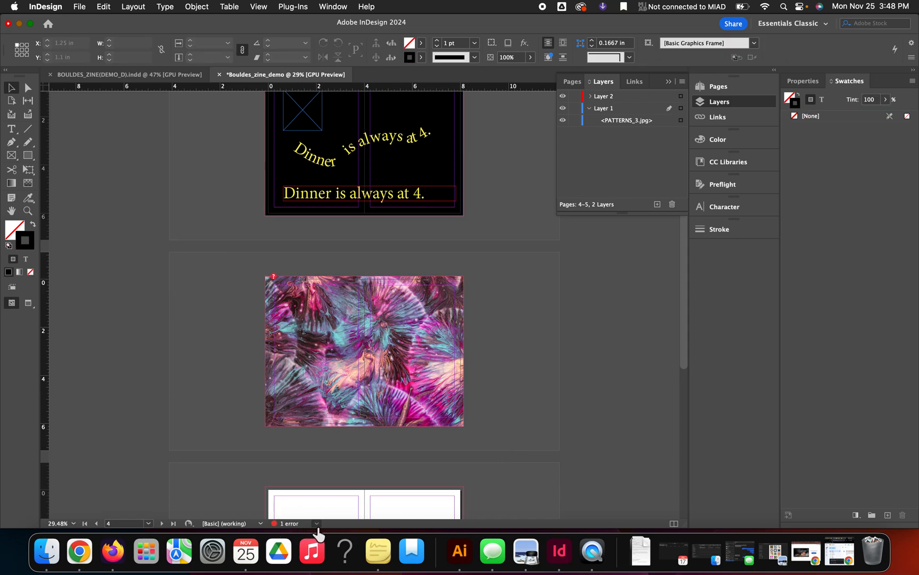
pyautogui.click(316, 523)
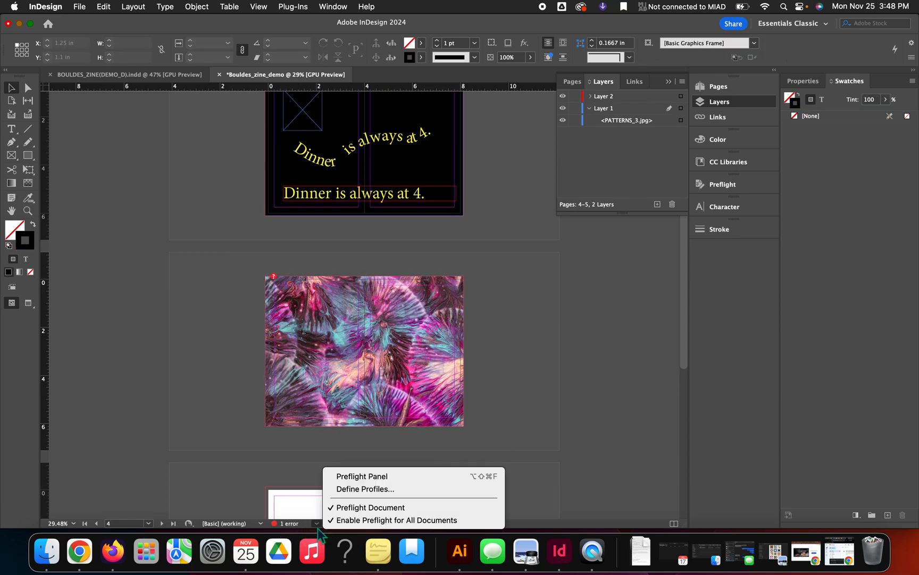
pyautogui.click(353, 477)
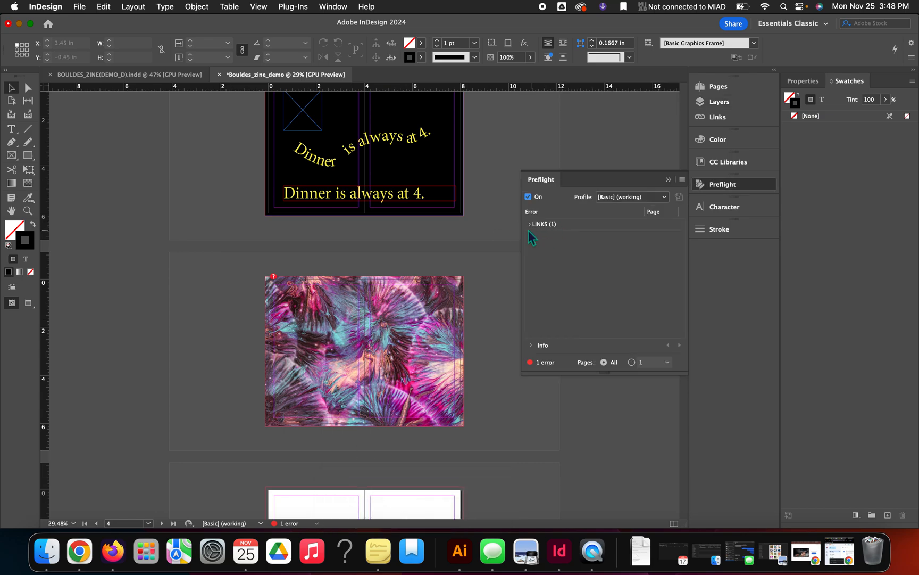
pyautogui.click(530, 225)
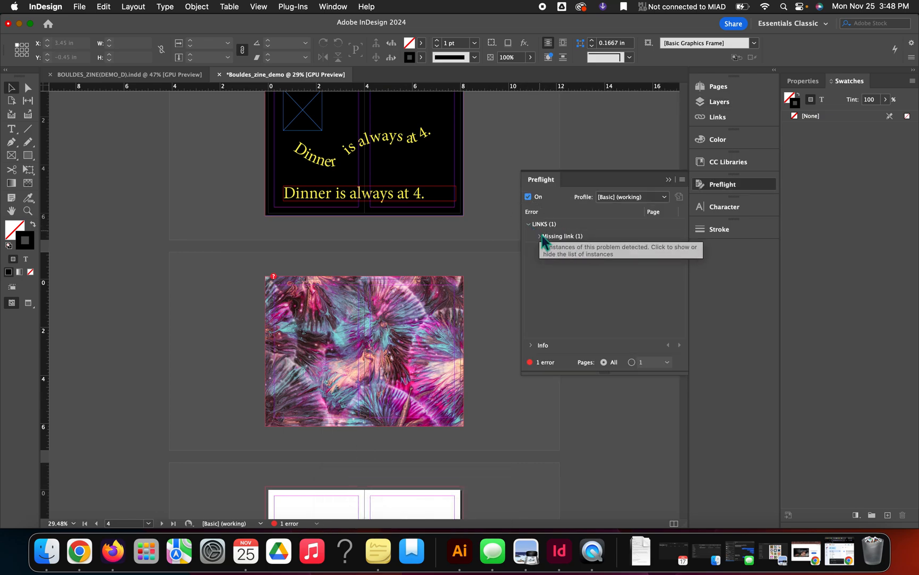
pyautogui.click(539, 237)
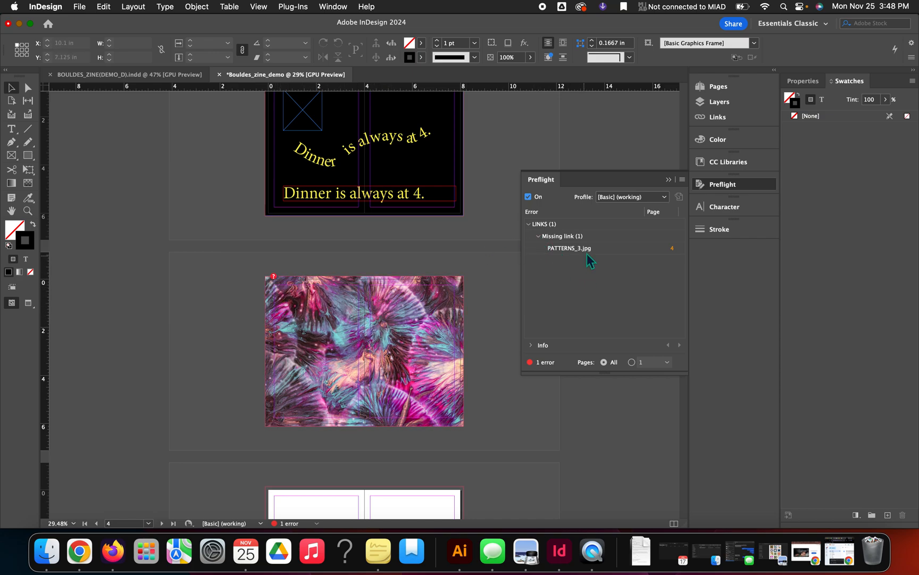
pyautogui.doubleClick(569, 249)
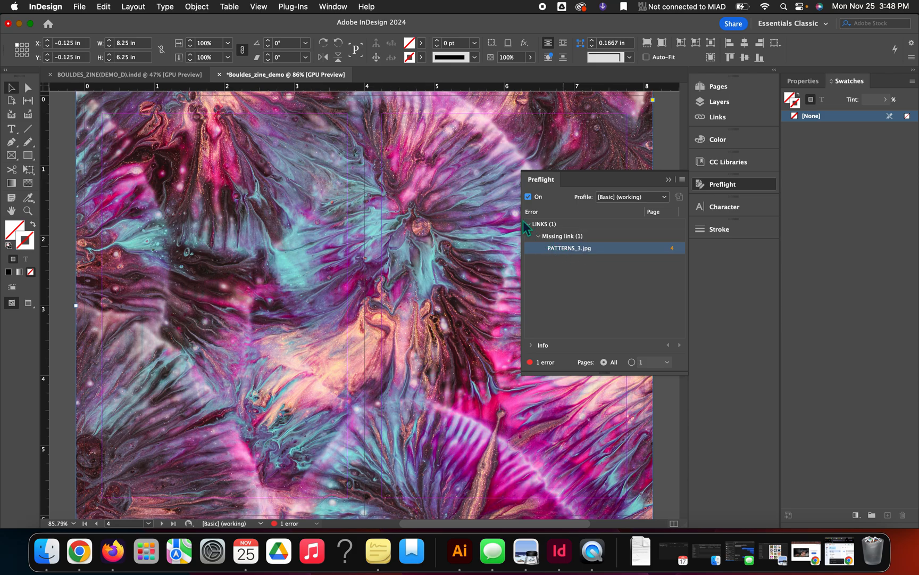
# Start relinking the missing pattern image on its spread and allow InDesign to access the Documents folder
pyautogui.scroll(-5, 425, 234)
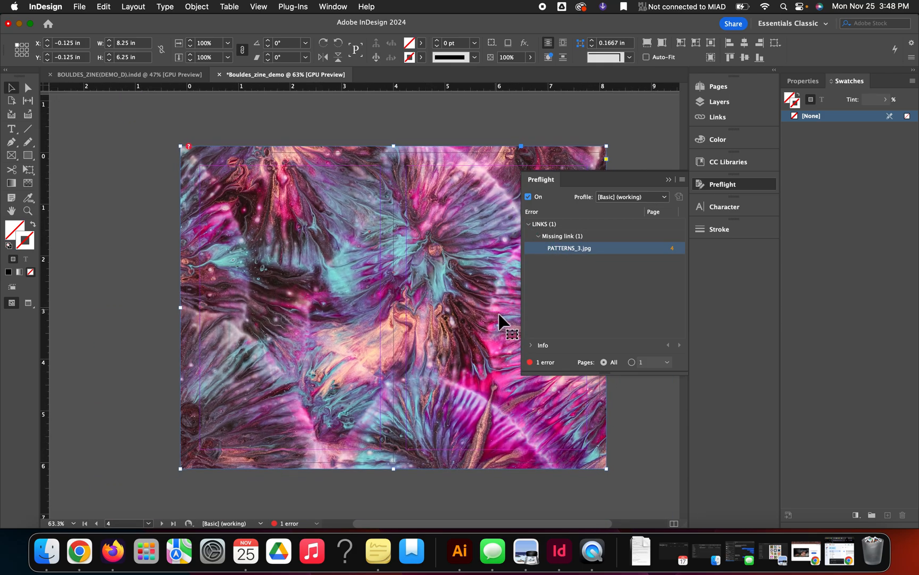
pyautogui.click(191, 148)
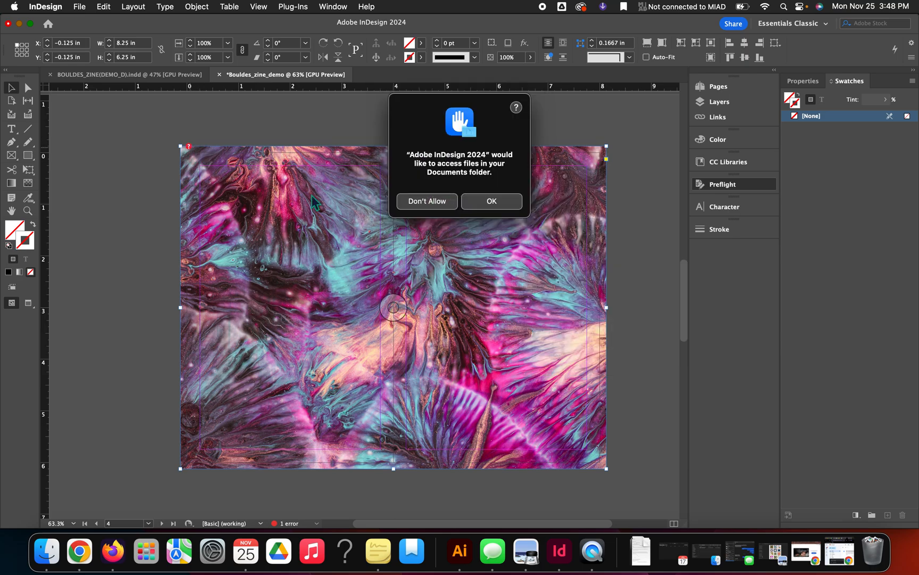
pyautogui.click(493, 204)
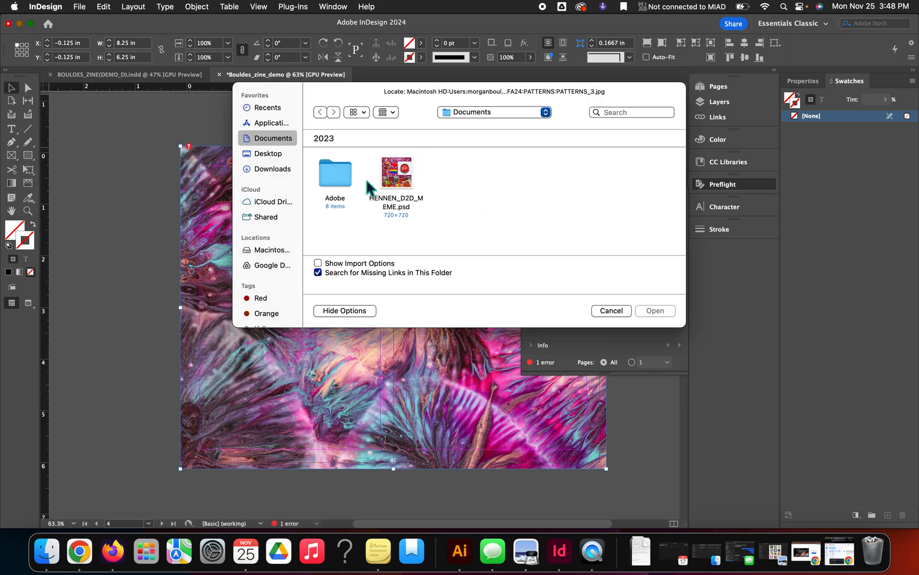
# Browse to the D2D folder on the Desktop to locate the missing image file
pyautogui.click(280, 158)
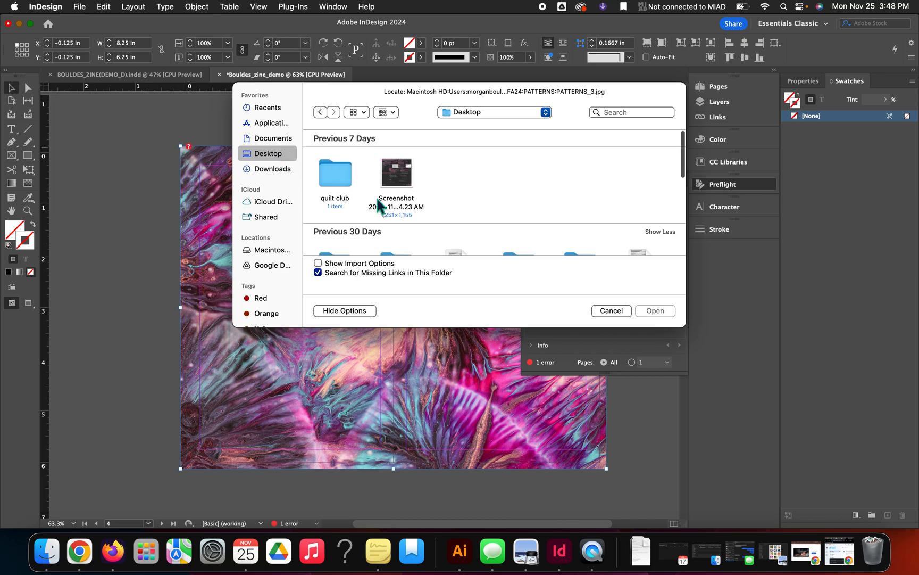
pyautogui.scroll(-4, 358, 212)
pyautogui.scroll(-4, 358, 211)
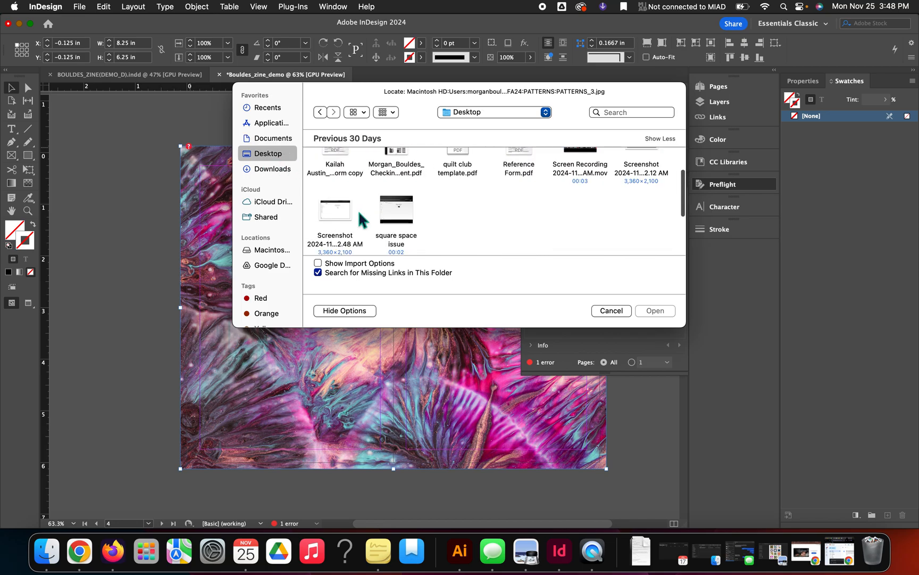
pyautogui.scroll(5, 358, 208)
pyautogui.scroll(-8, 359, 211)
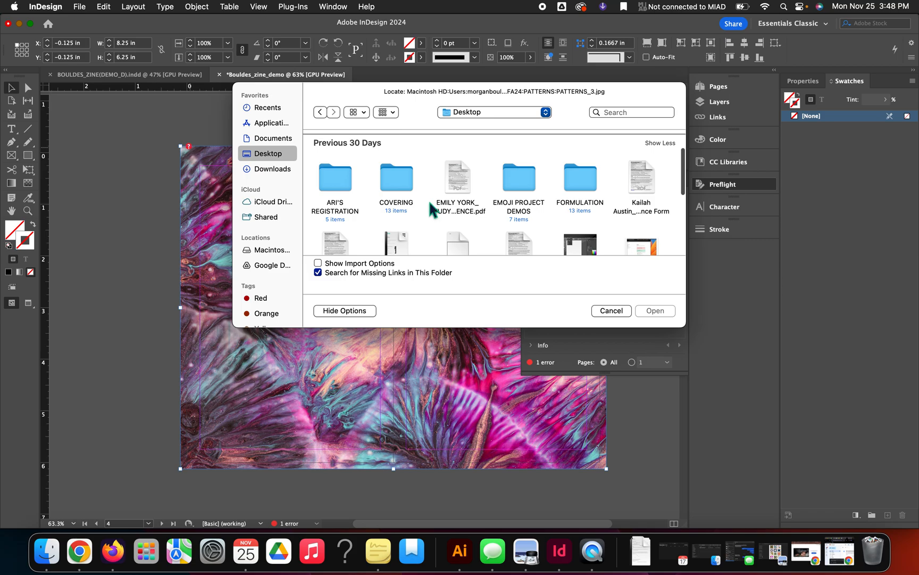
pyautogui.scroll(-2, 420, 207)
pyautogui.doubleClick(330, 176)
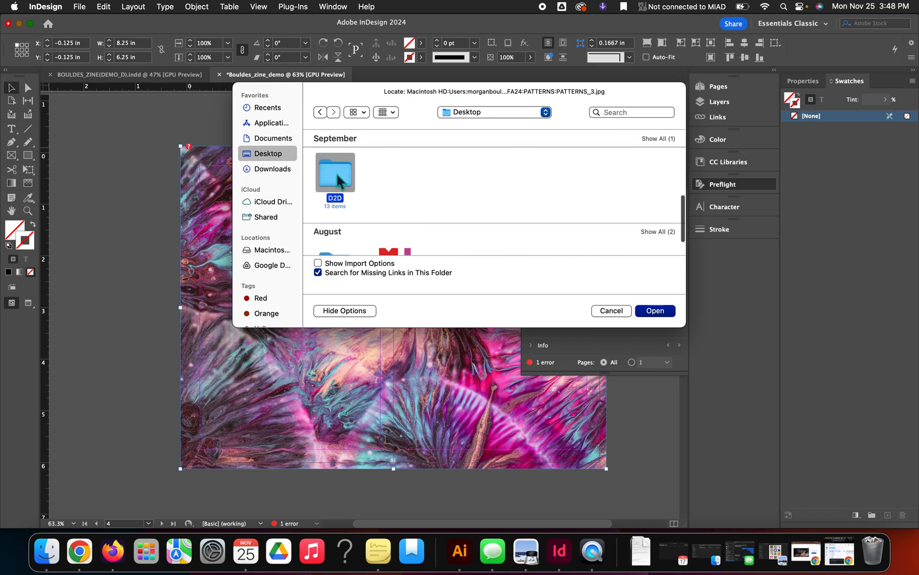
# Relink the missing pattern image to PATTERNS_3.jpg in the PEOPLE folder inside D2D's DIA folder and collapse the Preflight panel
pyautogui.click(353, 170)
pyautogui.scroll(-4, 405, 189)
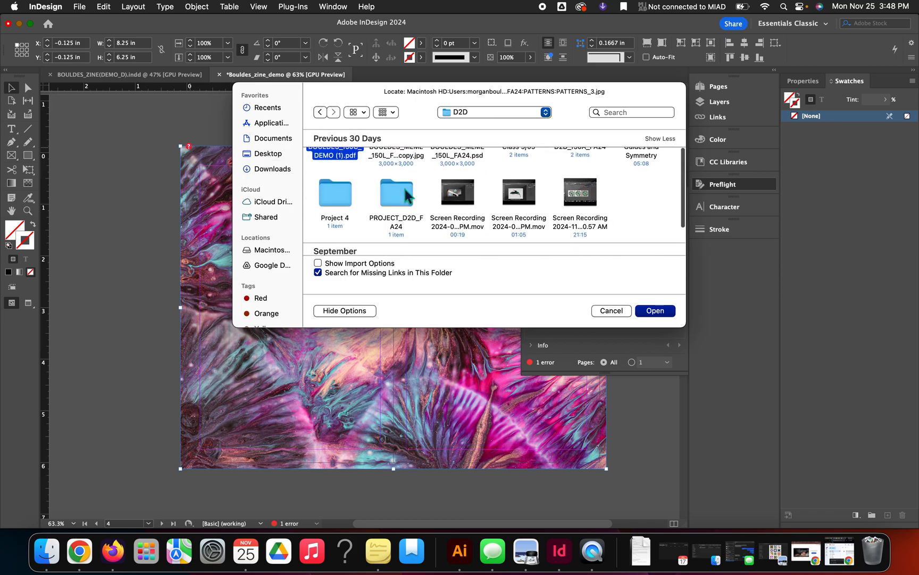
pyautogui.scroll(-2, 402, 185)
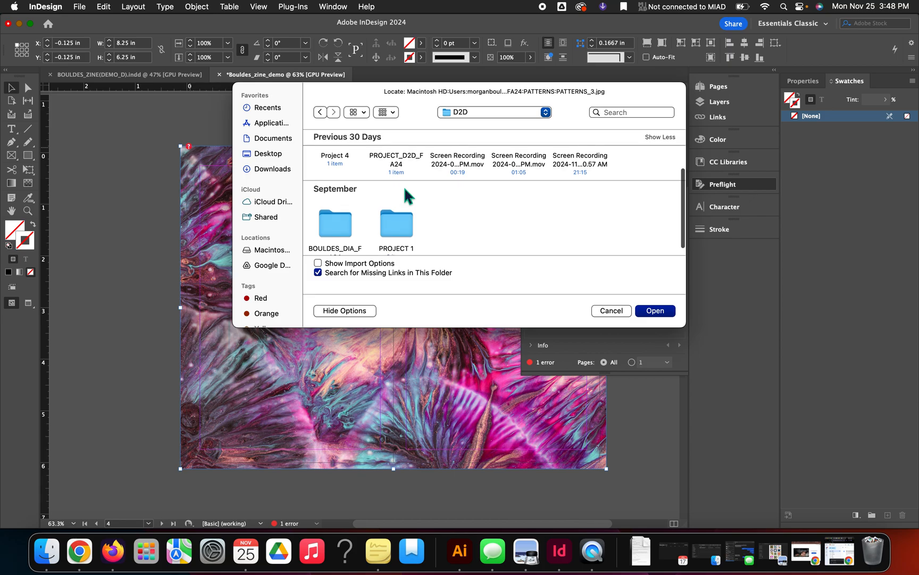
pyautogui.click(349, 214)
pyautogui.doubleClick(349, 214)
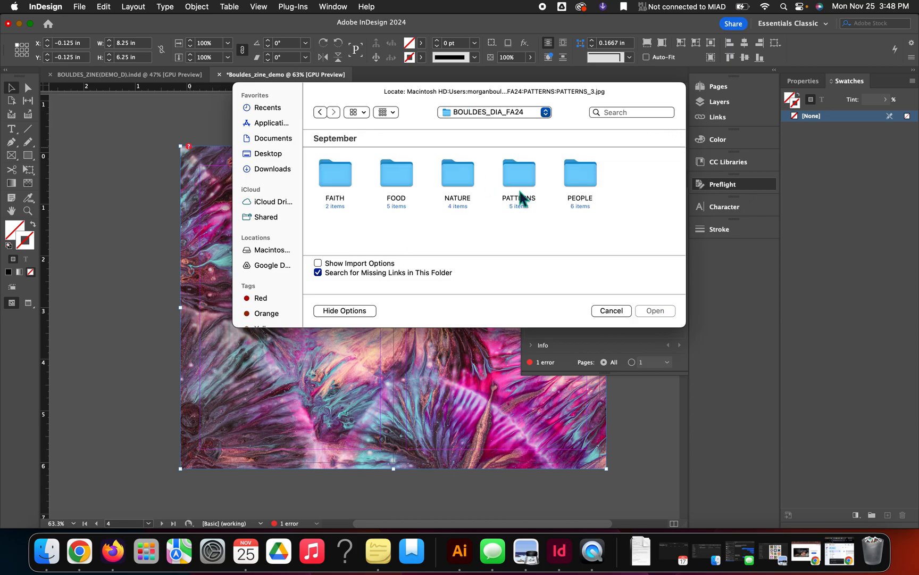
pyautogui.click(576, 187)
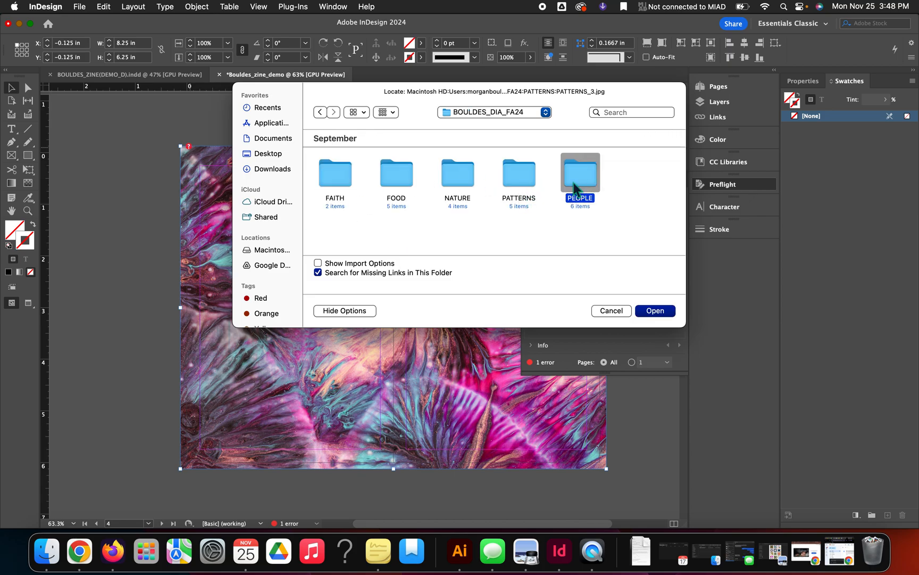
pyautogui.doubleClick(574, 187)
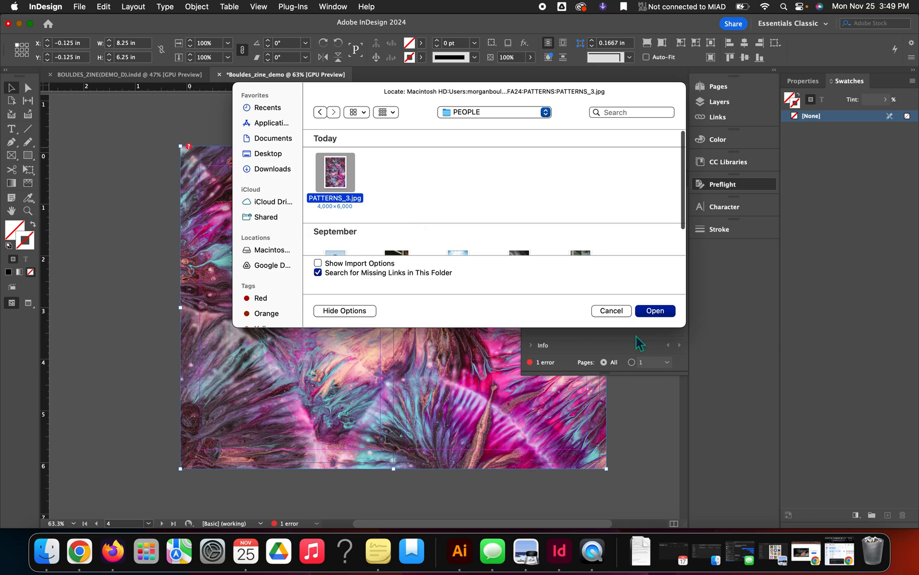
pyautogui.click(655, 310)
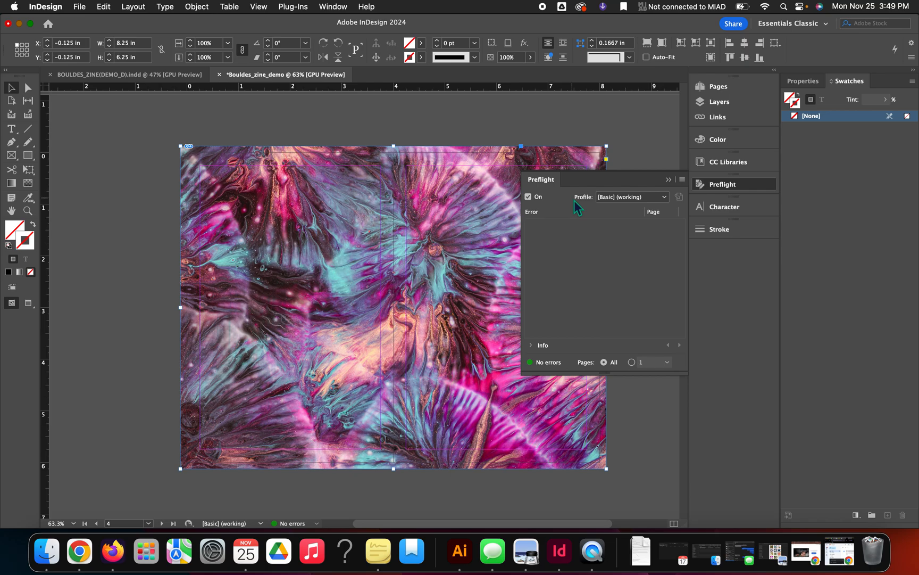
pyautogui.click(668, 179)
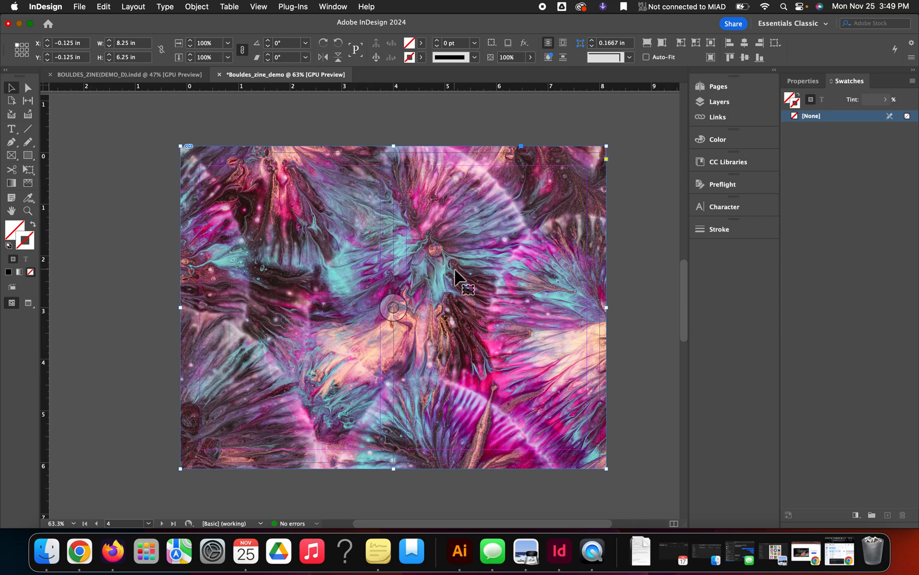
# Examine the relinked pattern image's quality and detail up close across its spread
pyautogui.scroll(6, 455, 277)
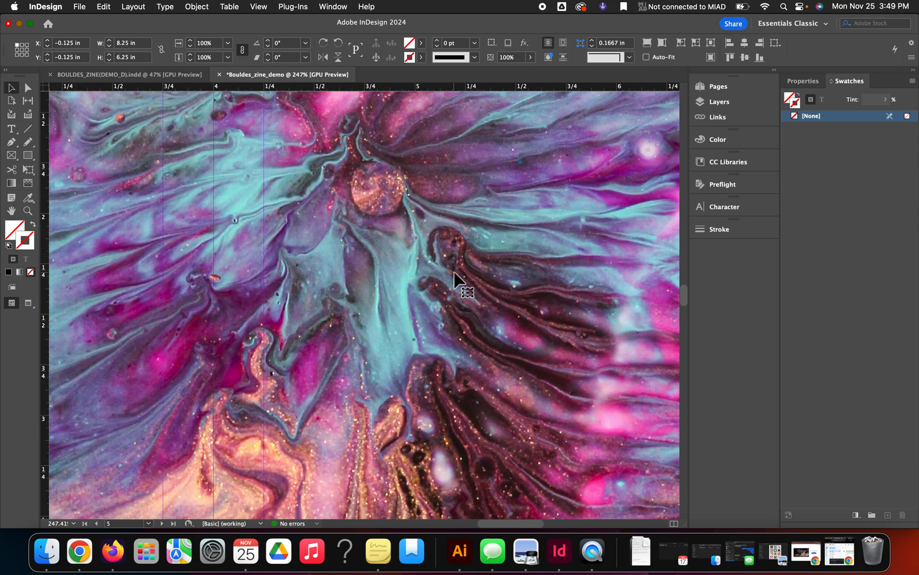
pyautogui.scroll(10, 455, 277)
pyautogui.hscroll(-3, 455, 276)
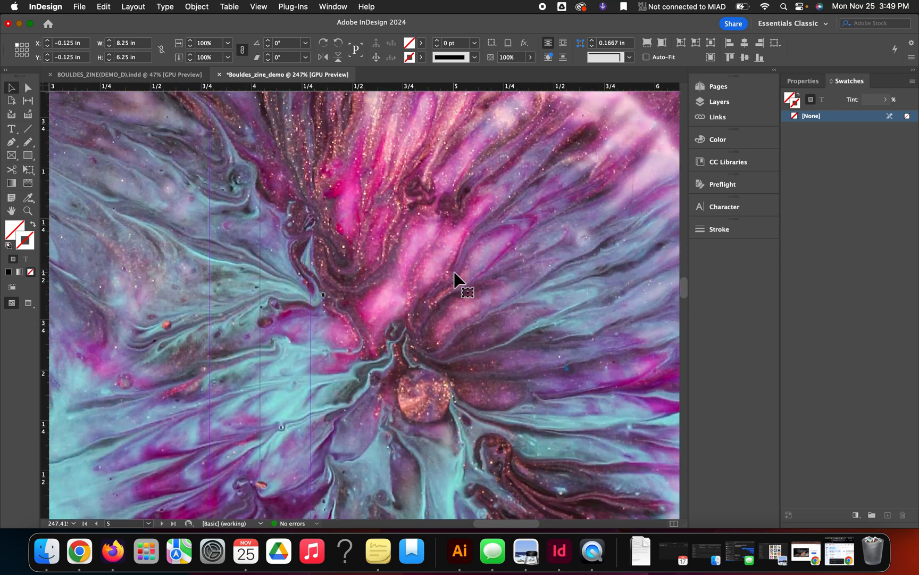
pyautogui.scroll(-5, 455, 276)
pyautogui.hscroll(8, 455, 277)
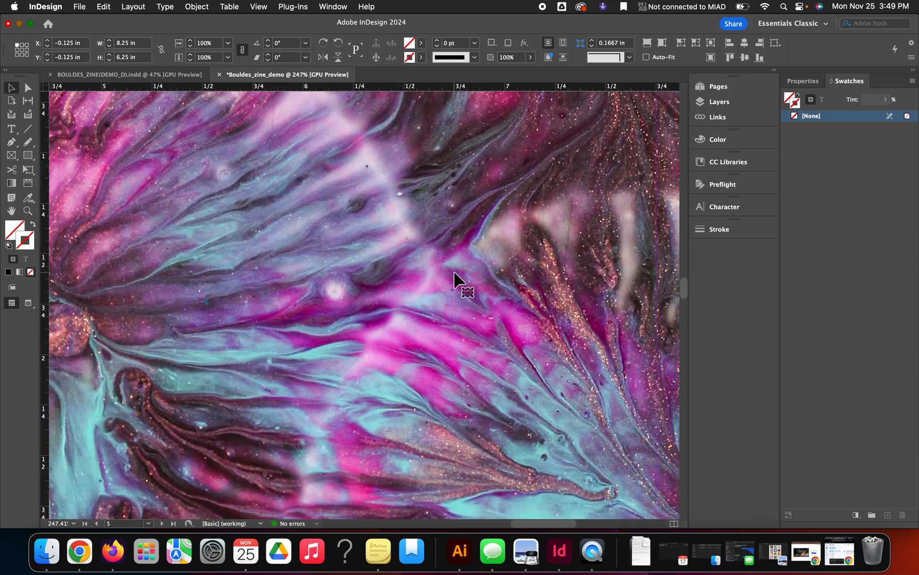
pyautogui.scroll(-2, 455, 277)
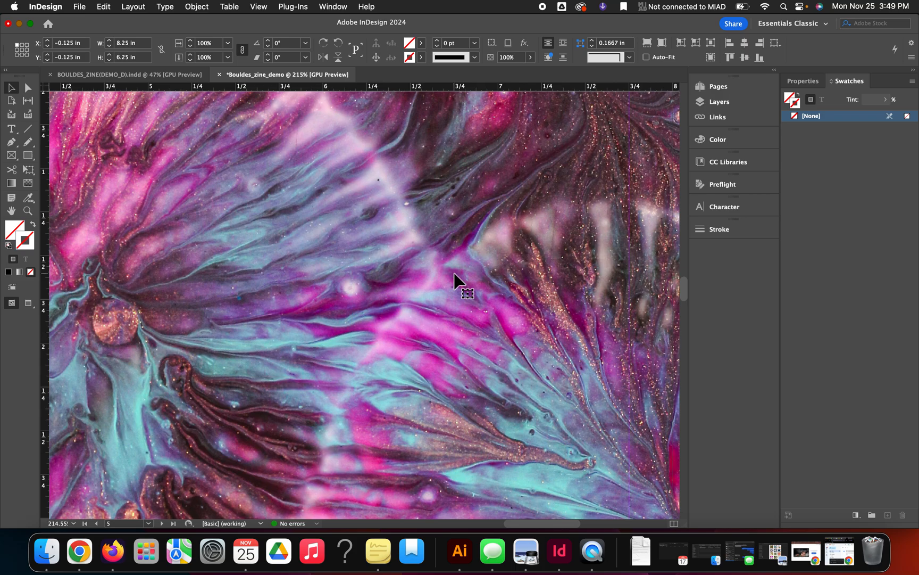
pyautogui.scroll(-4, 455, 276)
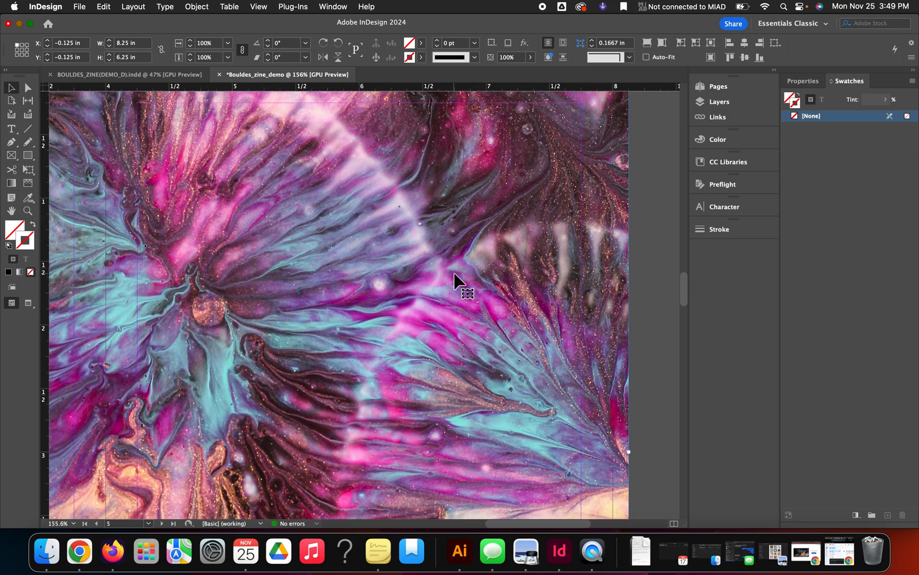
pyautogui.scroll(5, 455, 276)
pyautogui.hscroll(-8, 455, 277)
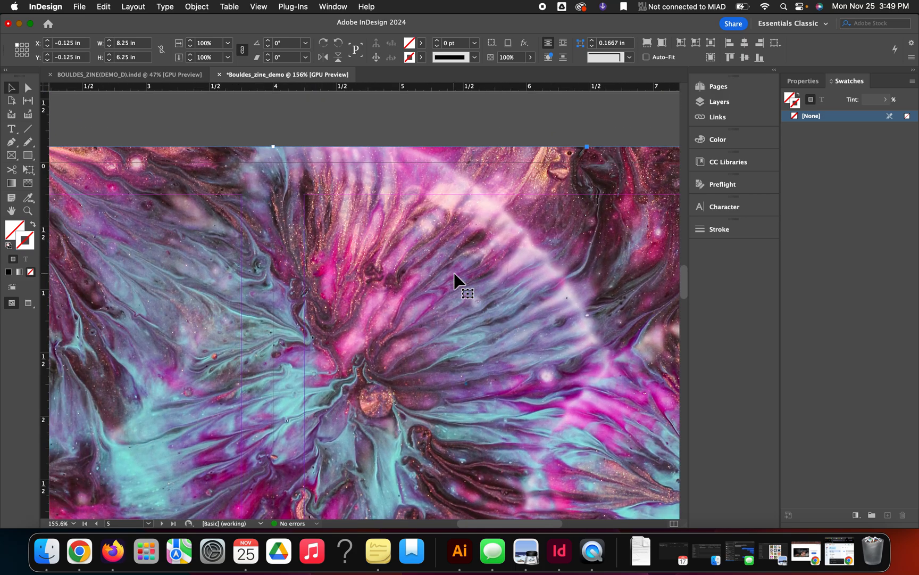
pyautogui.scroll(-3, 454, 276)
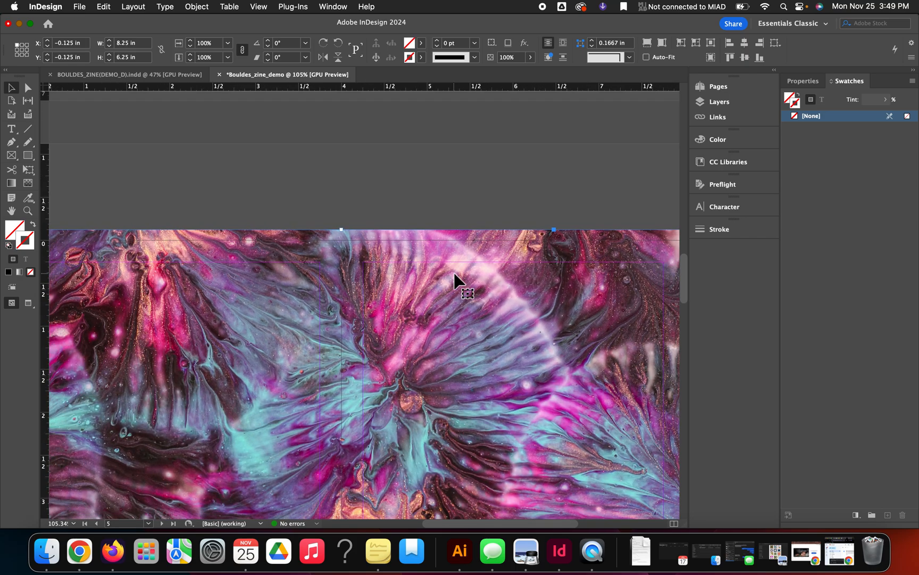
pyautogui.scroll(-5, 455, 276)
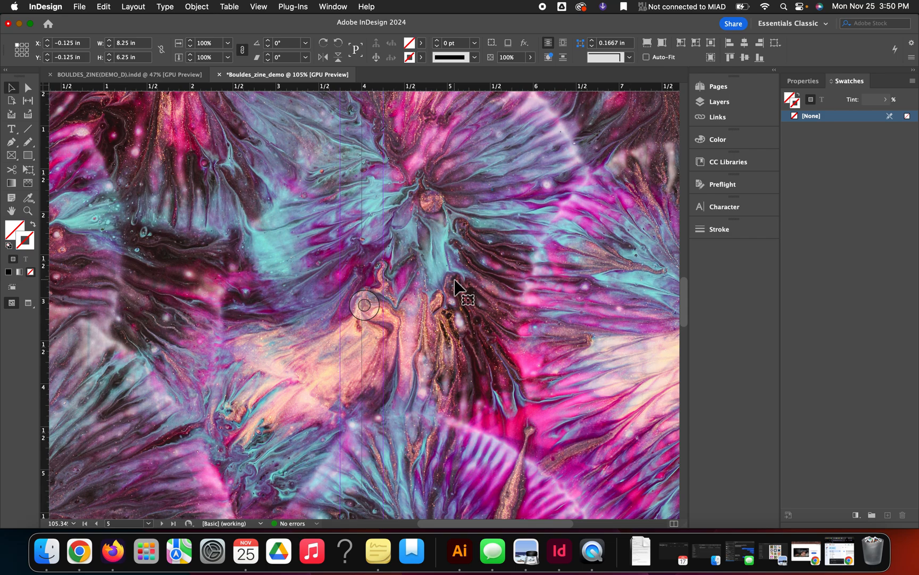
# Move the author byline on the cover page off-center to about X 1.87 in, Y 2.55 in
pyautogui.scroll(20, 458, 290)
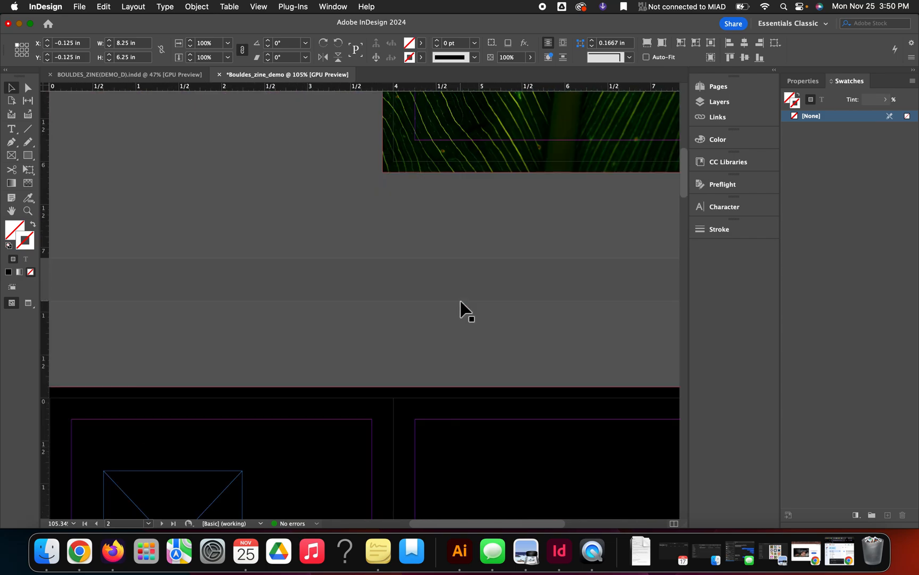
pyautogui.scroll(10, 461, 308)
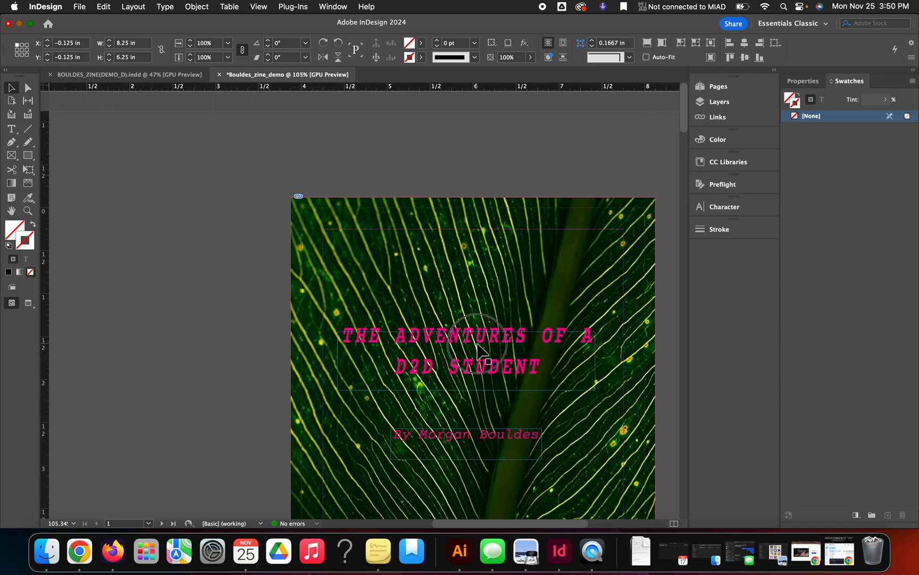
pyautogui.click(478, 351)
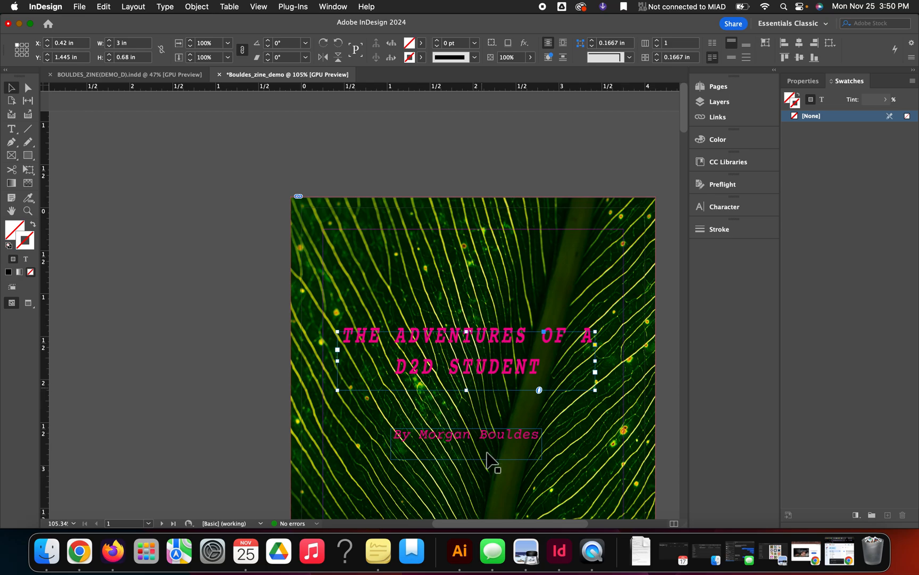
pyautogui.moveTo(484, 440); pyautogui.dragTo(555, 439)
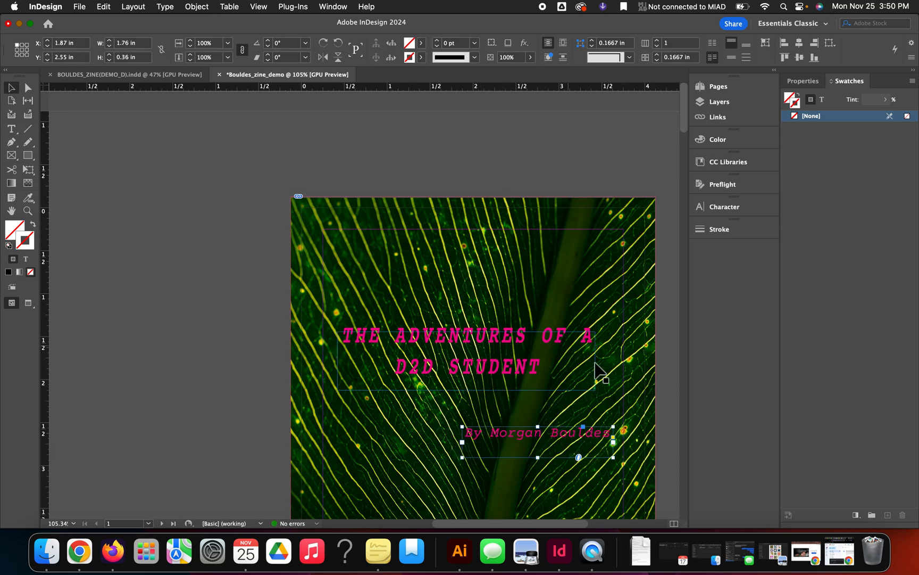
# Select the cover title together with the author byline and align their horizontal centers
pyautogui.keyDown('shift'); pyautogui.click(524, 384); pyautogui.keyUp('shift')
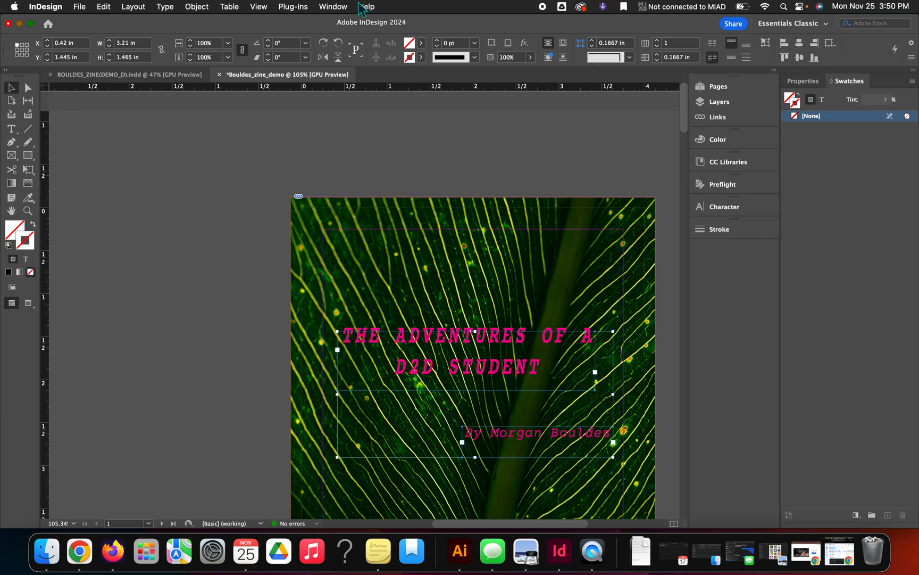
pyautogui.click(327, 7)
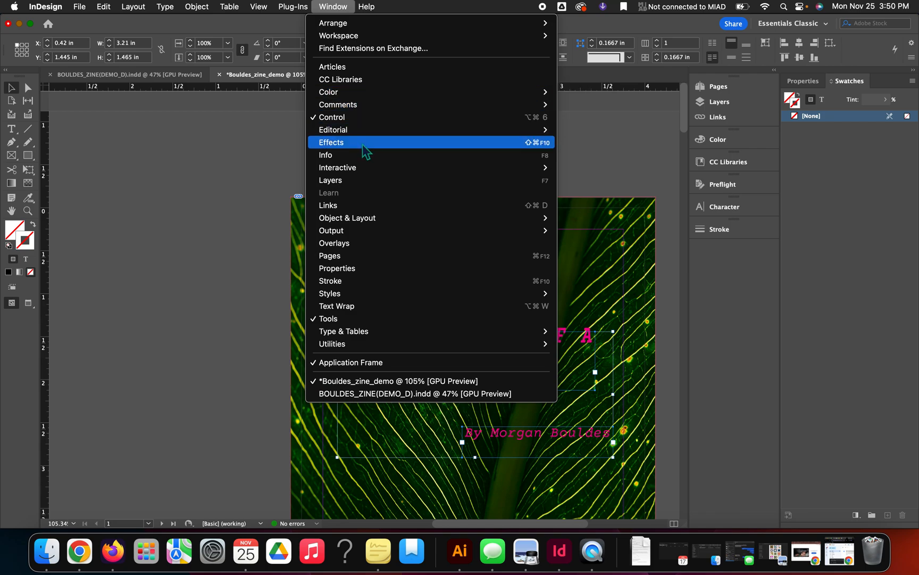
pyautogui.moveTo(359, 98)
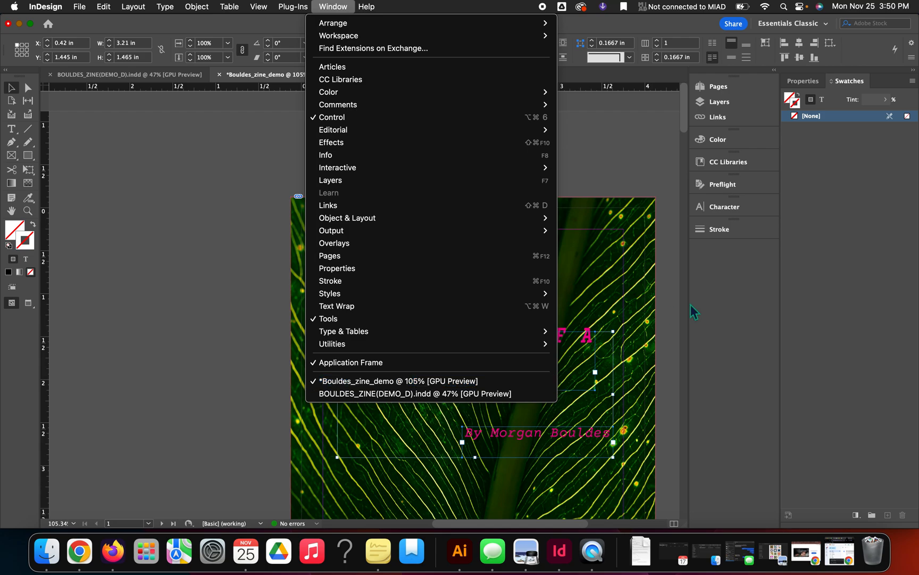
pyautogui.click(820, 185)
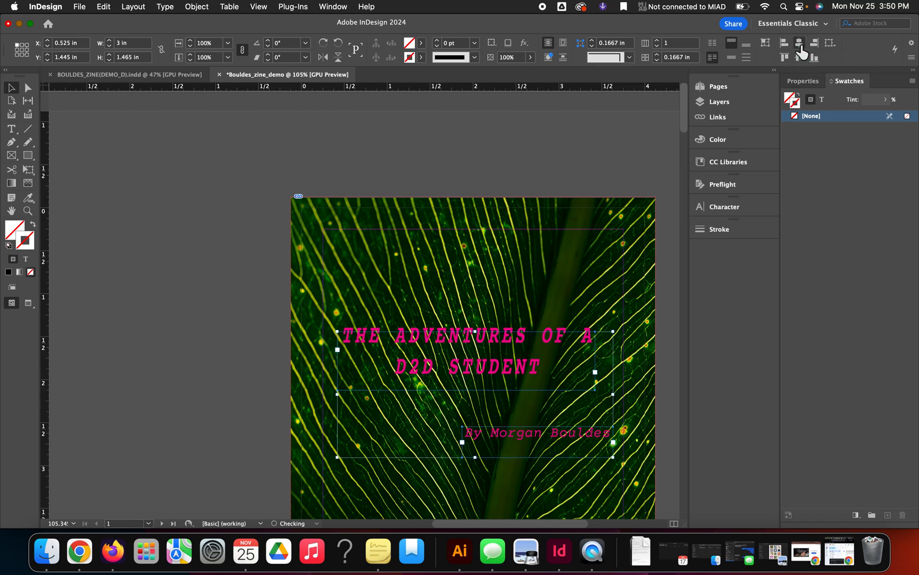
pyautogui.click(799, 46)
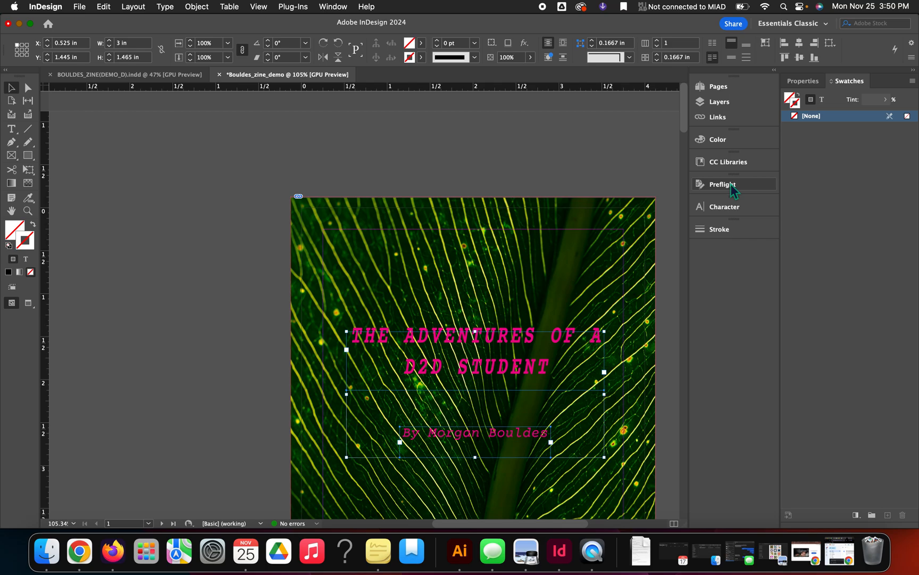
# Try right-edge and left-edge alignment on the title and byline, return them to horizontal centers, and view the align-to options
pyautogui.click(815, 45)
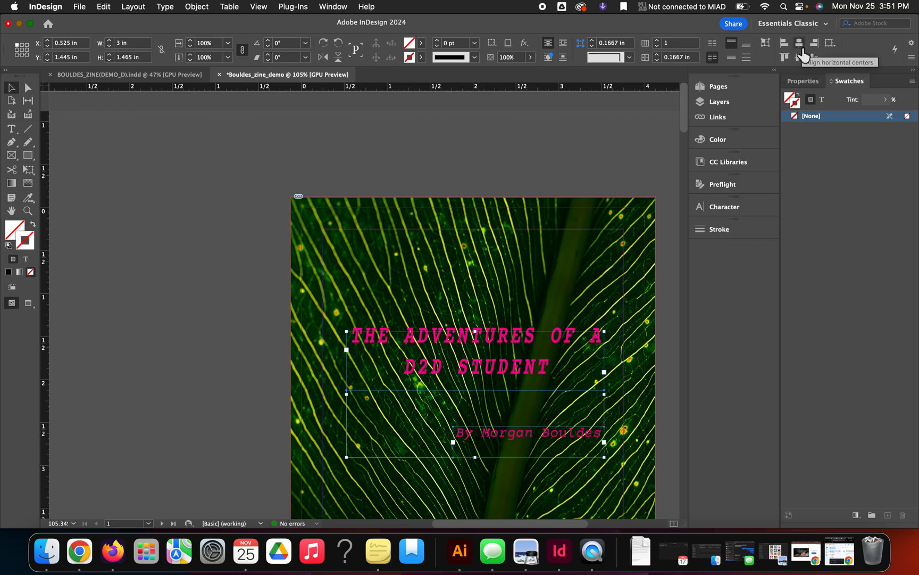
pyautogui.click(785, 45)
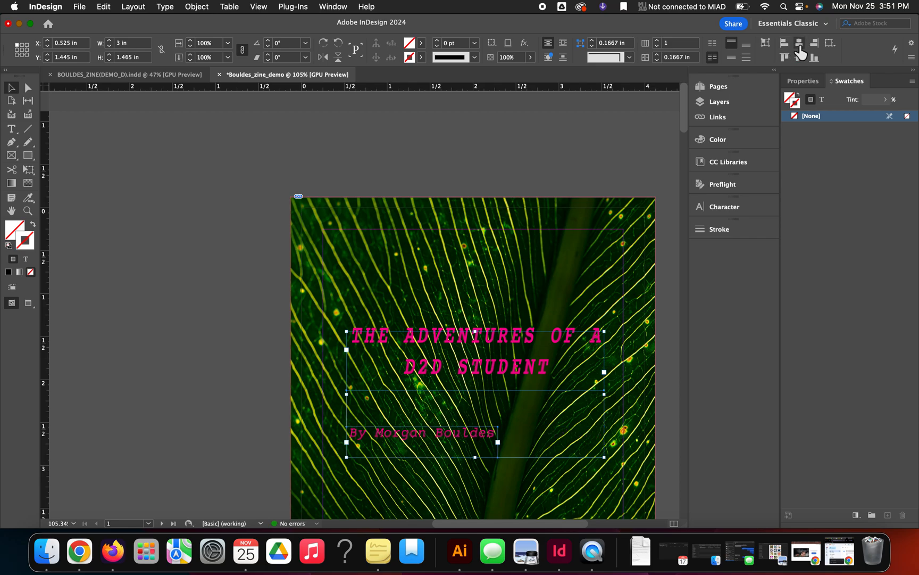
pyautogui.click(806, 47)
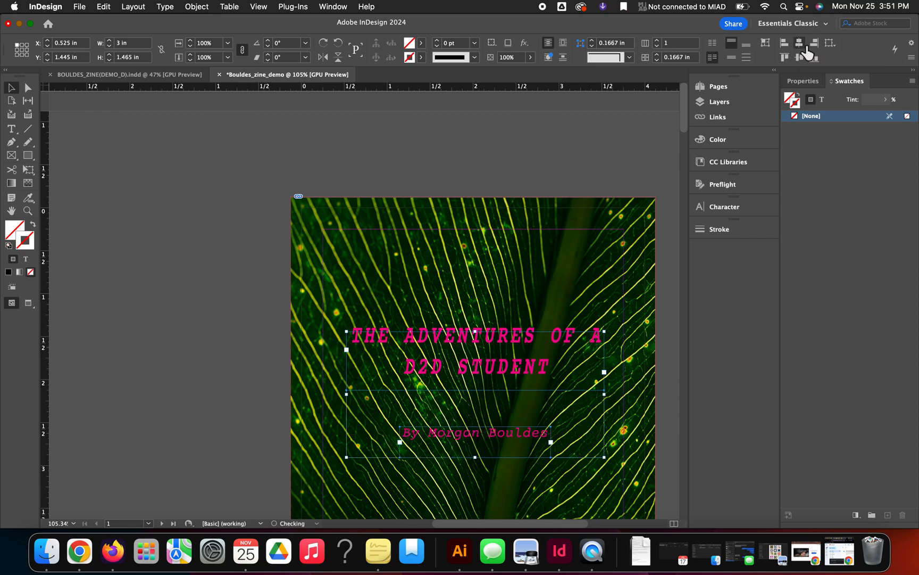
pyautogui.click(830, 46)
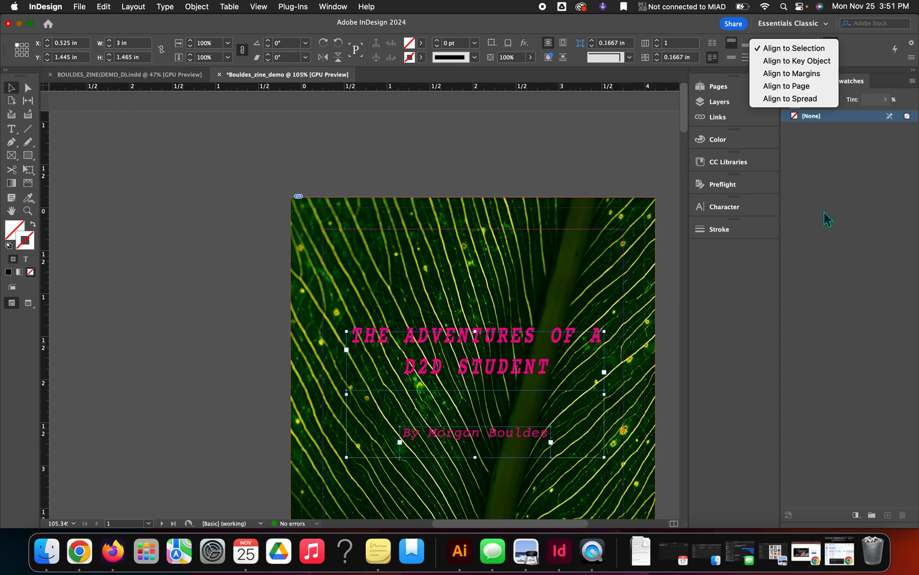
pyautogui.click(727, 99)
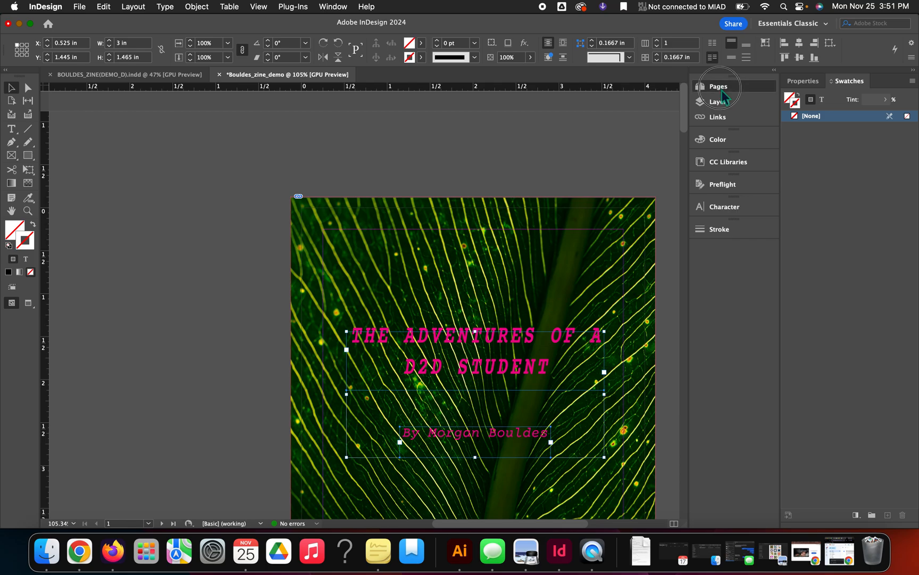
# Open the A-Parent spread for editing with both of its pages in view
pyautogui.click(717, 86)
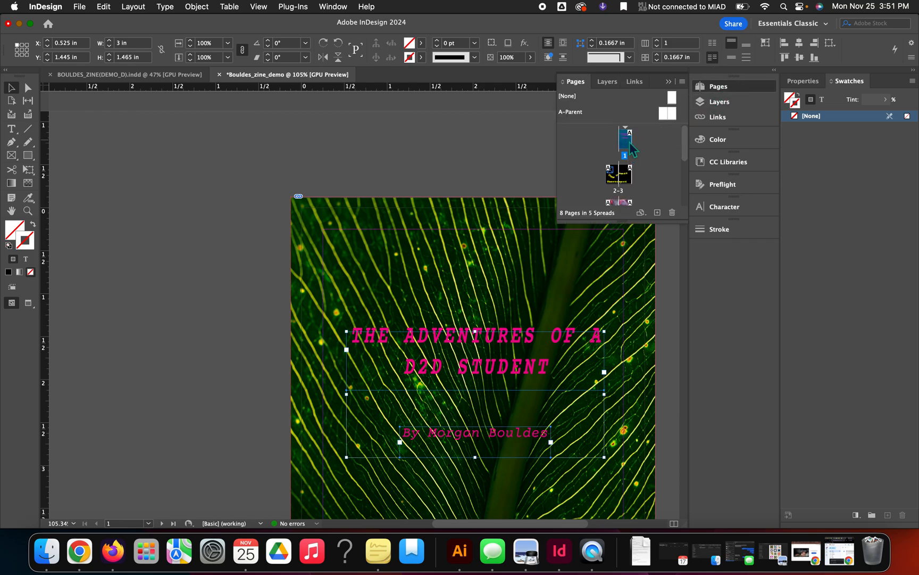
pyautogui.click(664, 112)
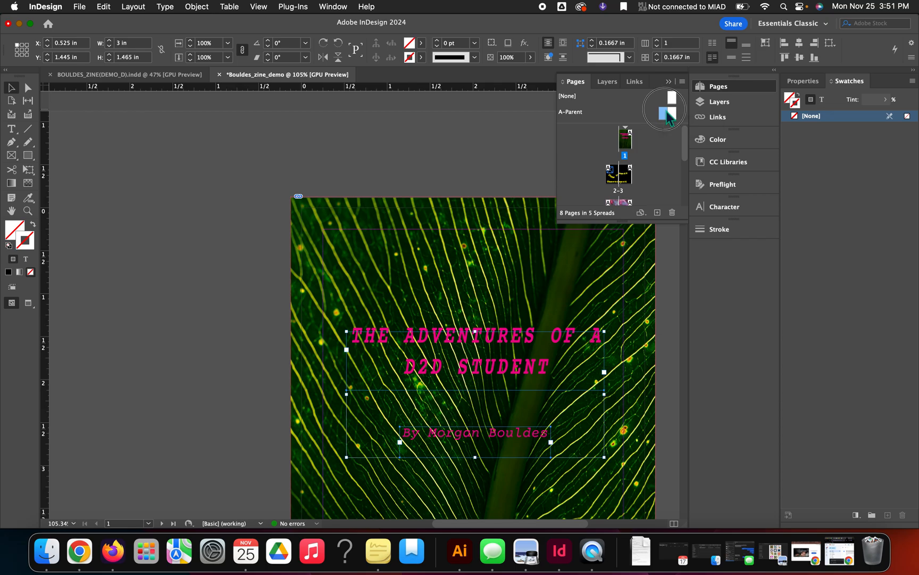
pyautogui.doubleClick(665, 112)
pyautogui.scroll(-5, 616, 306)
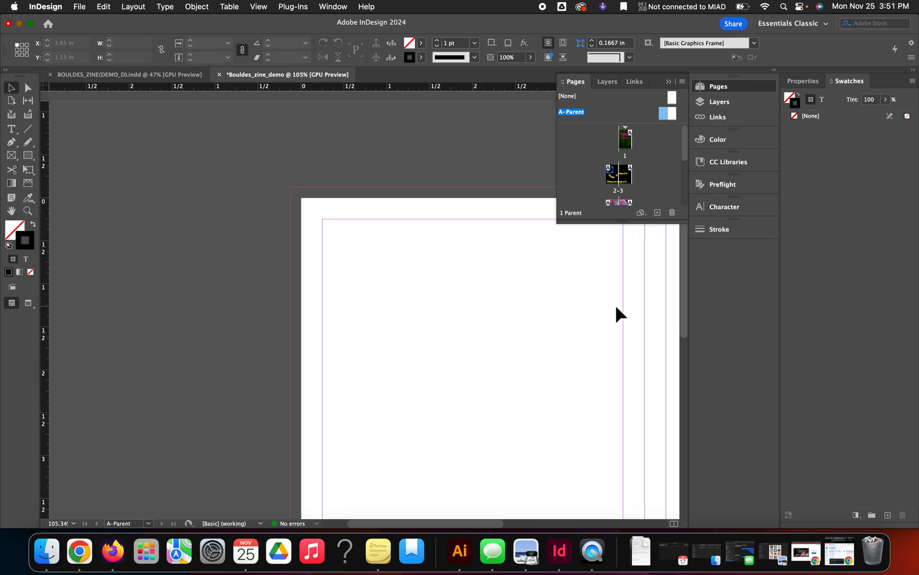
pyautogui.scroll(1, 615, 303)
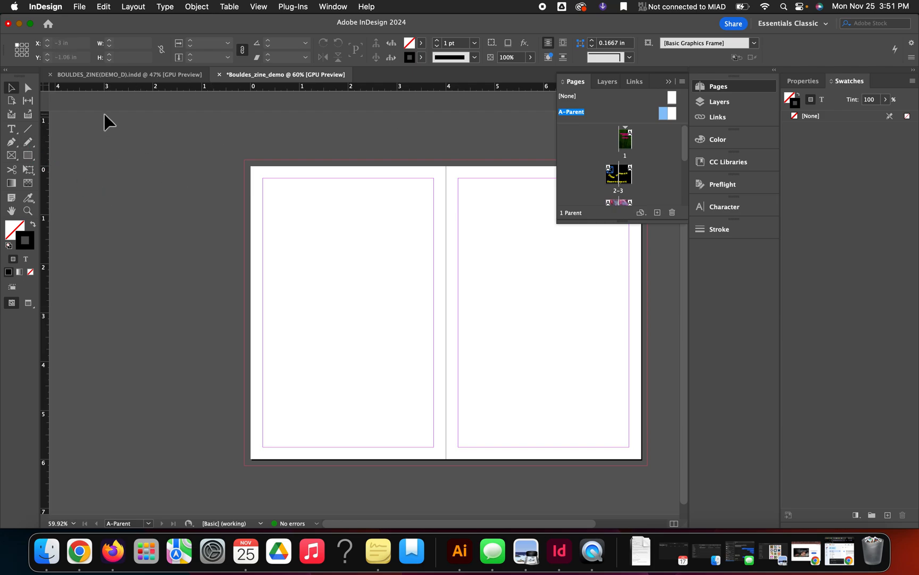
# Place PATTERNS_2.jpg on the left page of the A-Parent spread at about 1.3 by 1.96 in, and deselect it
pyautogui.click(83, 7)
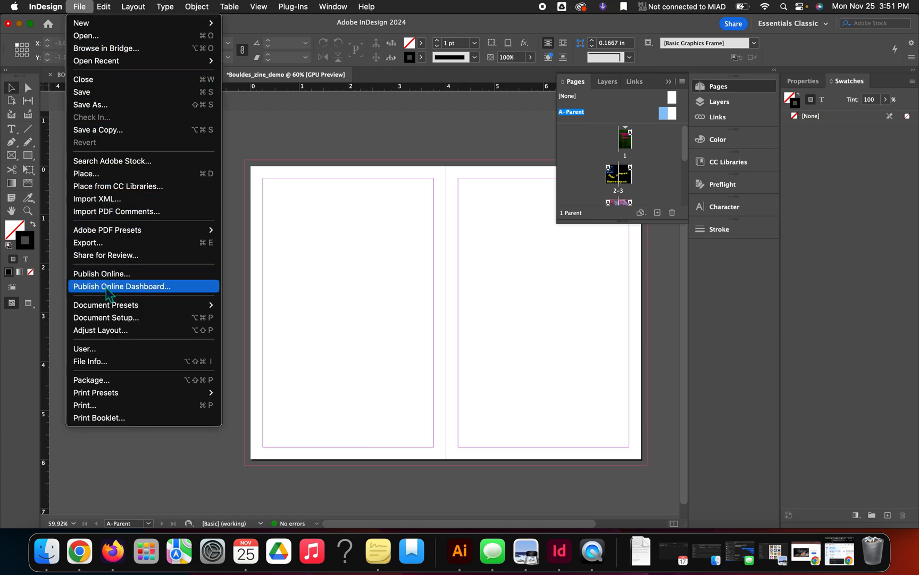
pyautogui.click(88, 173)
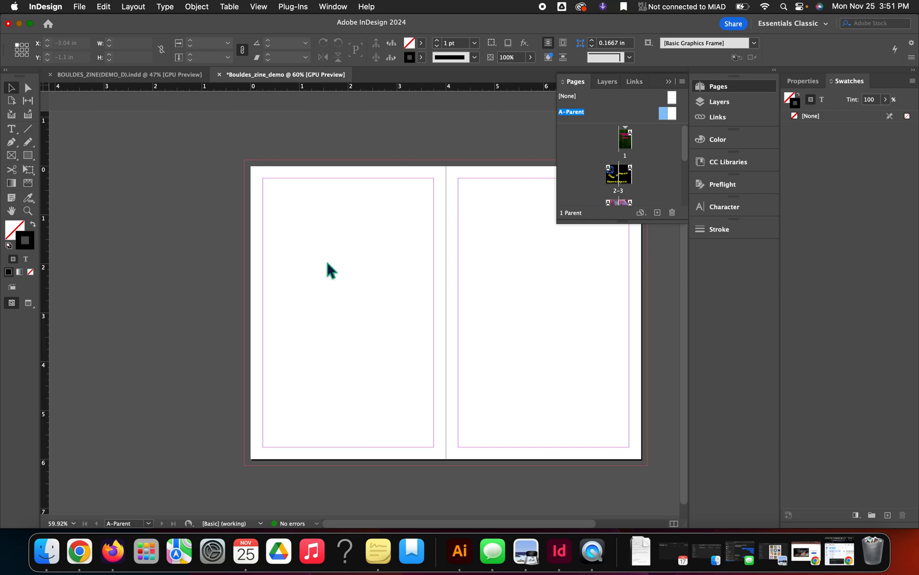
pyautogui.click(456, 180)
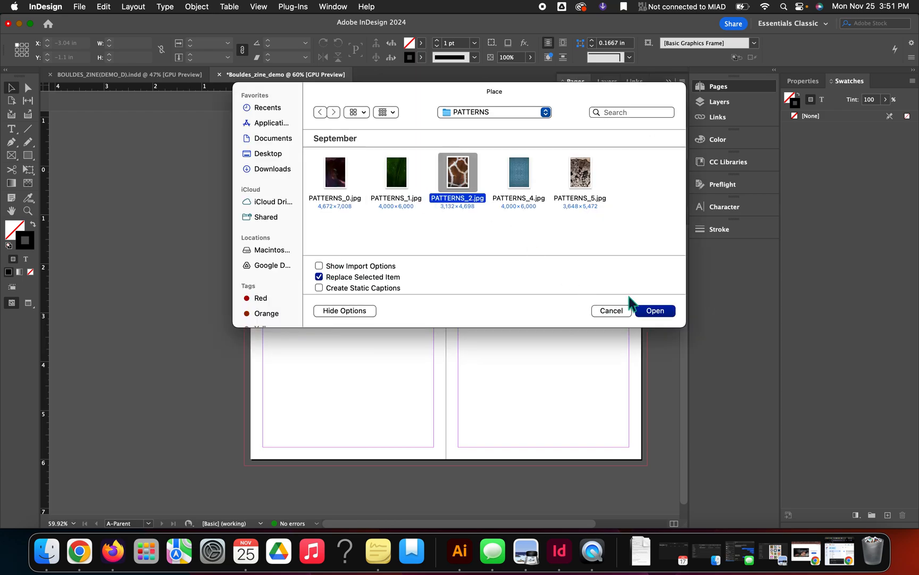
pyautogui.click(654, 311)
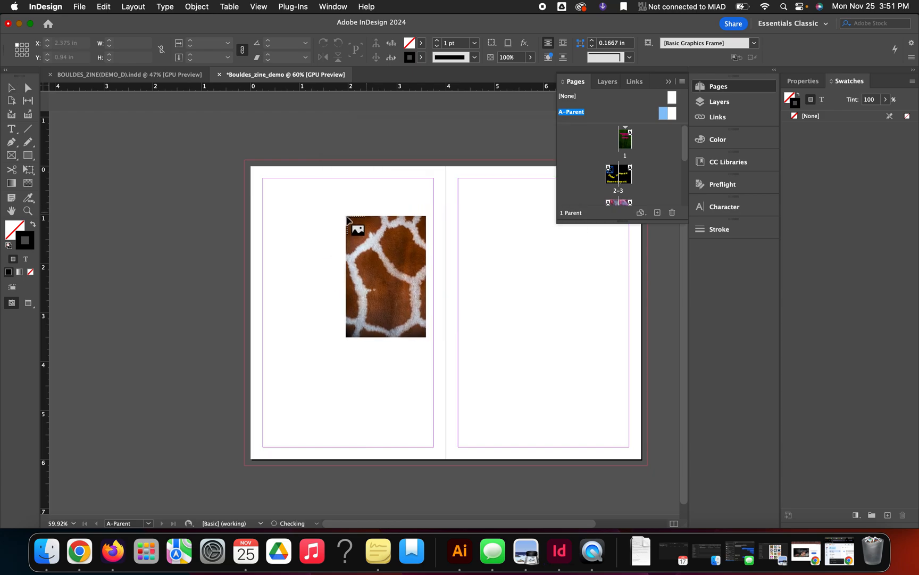
pyautogui.moveTo(310, 230); pyautogui.dragTo(394, 333)
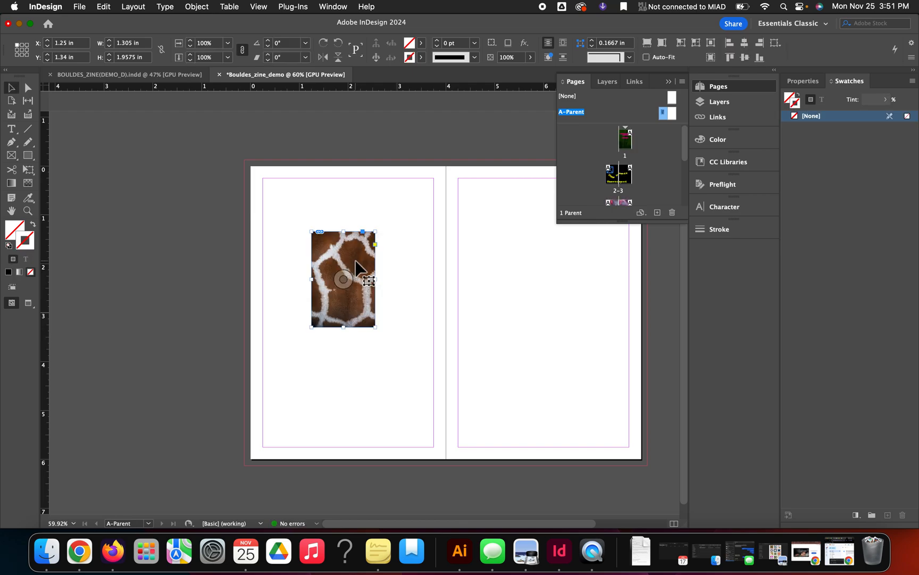
pyautogui.press('\\')
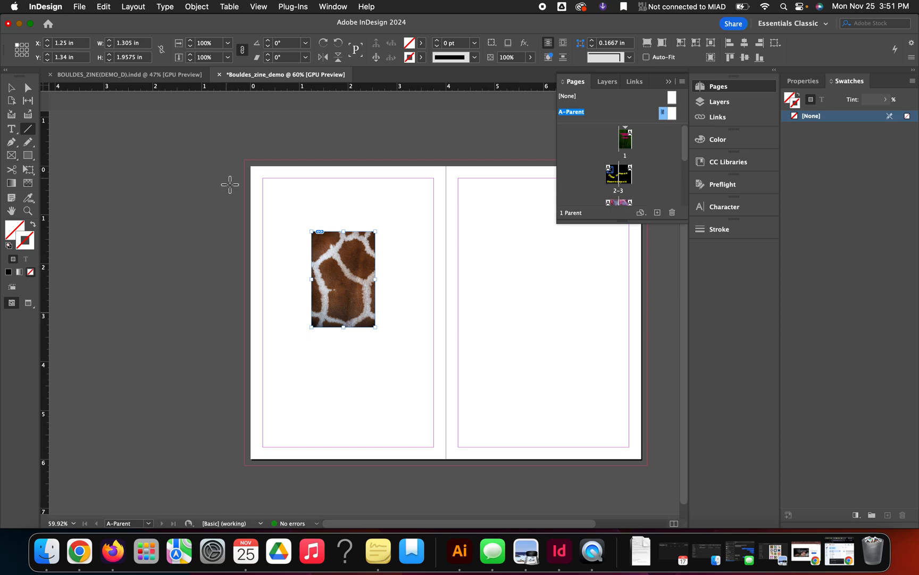
pyautogui.click(11, 88)
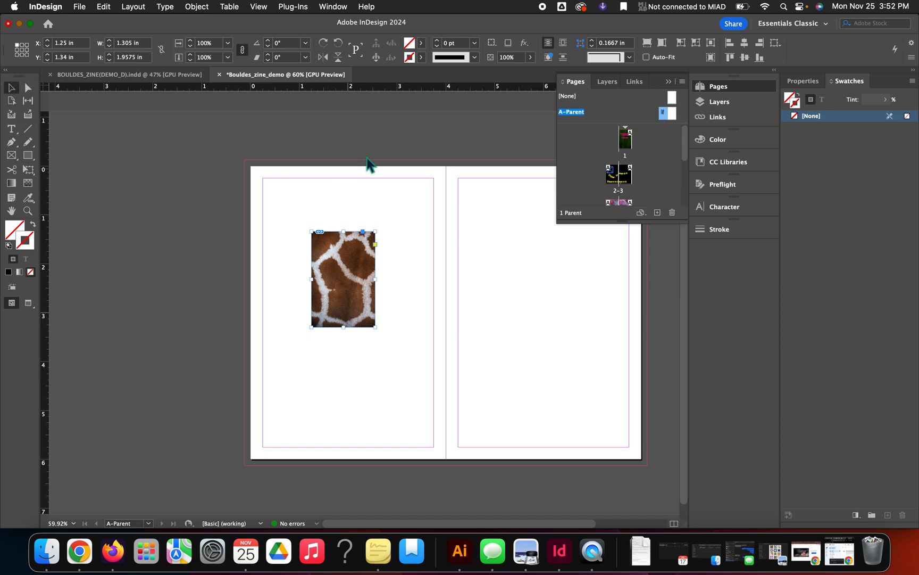
pyautogui.click(433, 221)
pyautogui.scroll(-4, 433, 222)
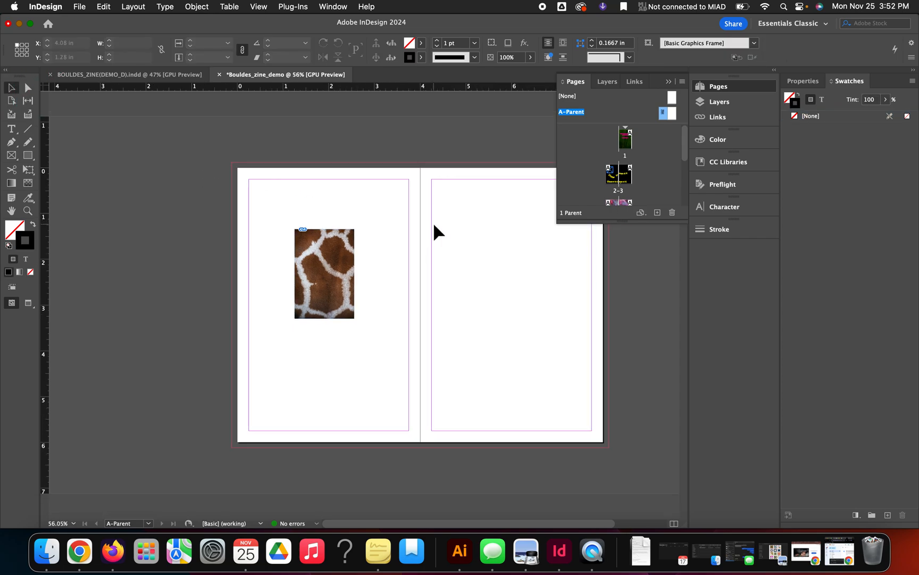
# Go to page 1 and look through all document spreads to examine where the parent page's giraffe image shows
pyautogui.click(627, 143)
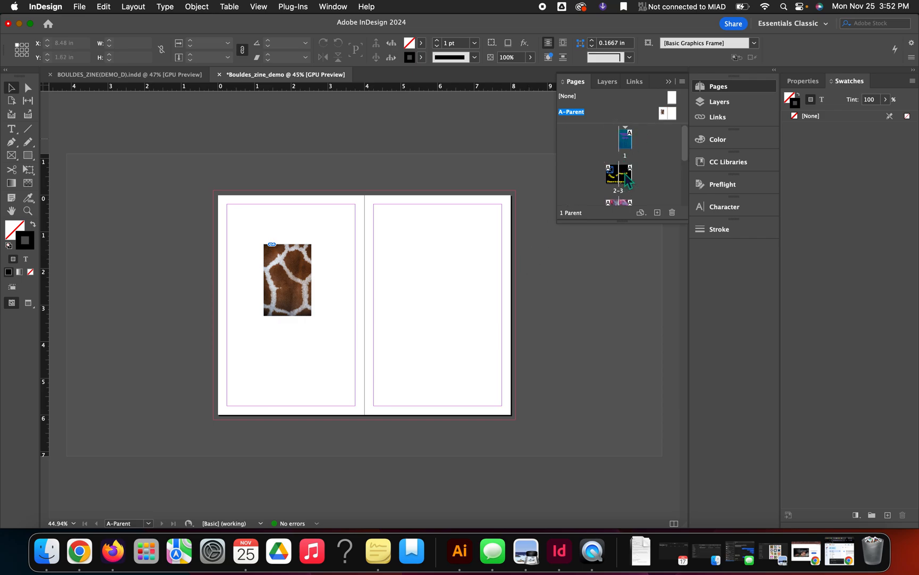
pyautogui.doubleClick(626, 138)
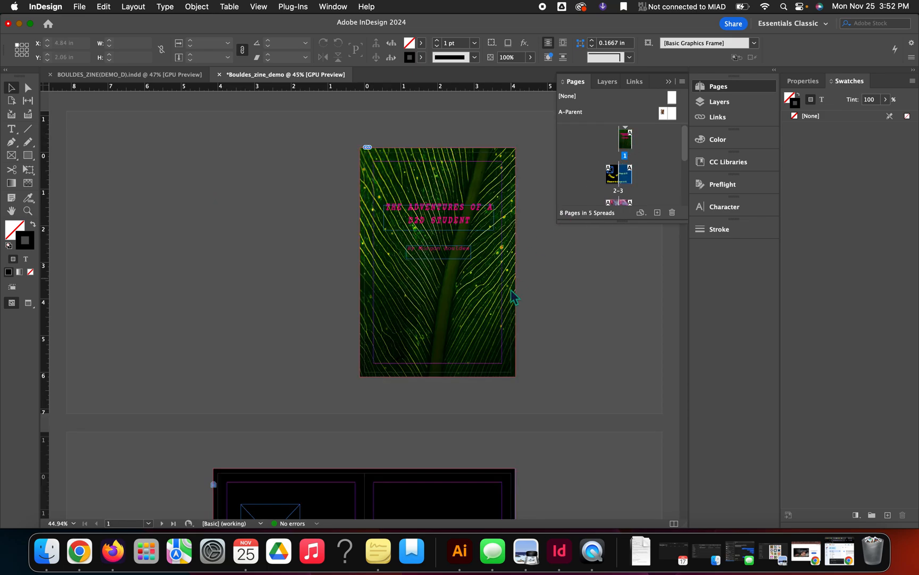
pyautogui.scroll(-5, 509, 287)
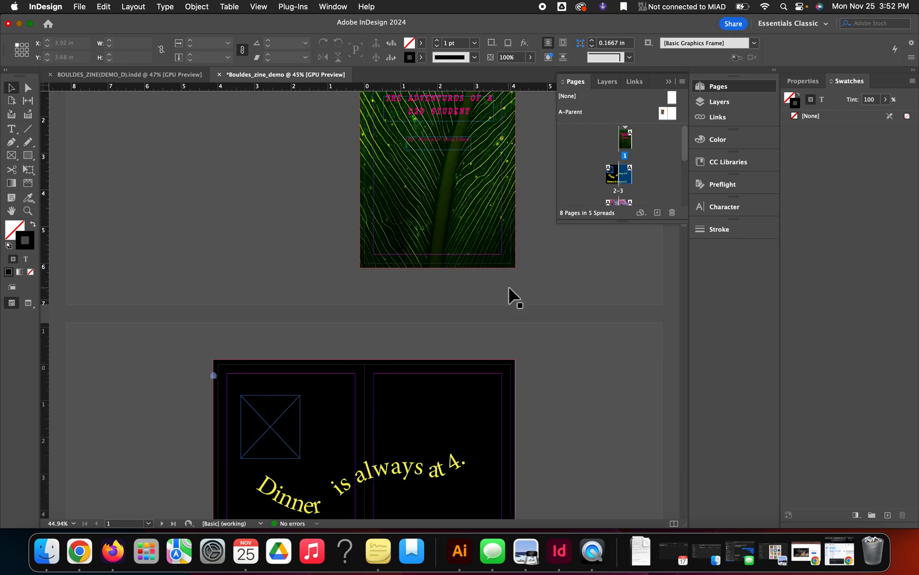
pyautogui.scroll(-20, 673, 124)
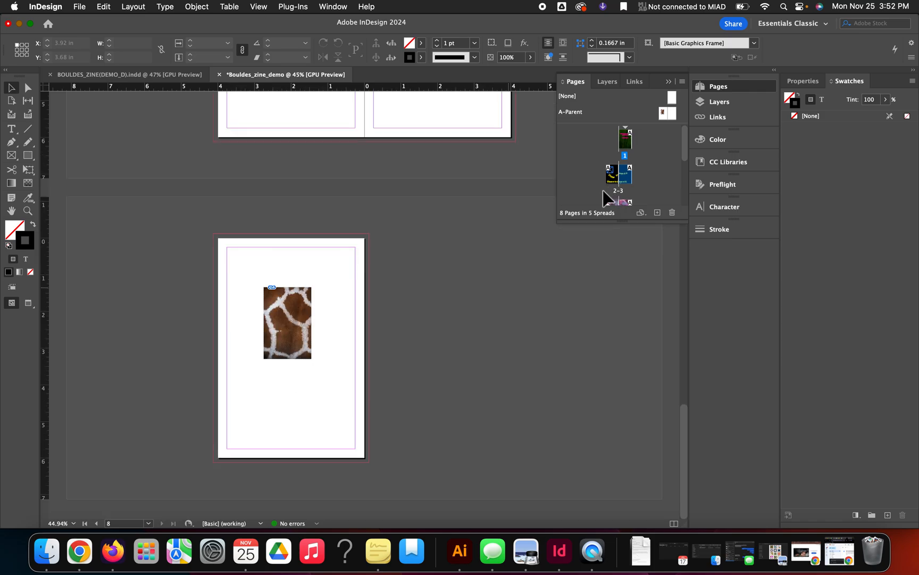
pyautogui.scroll(20, 551, 280)
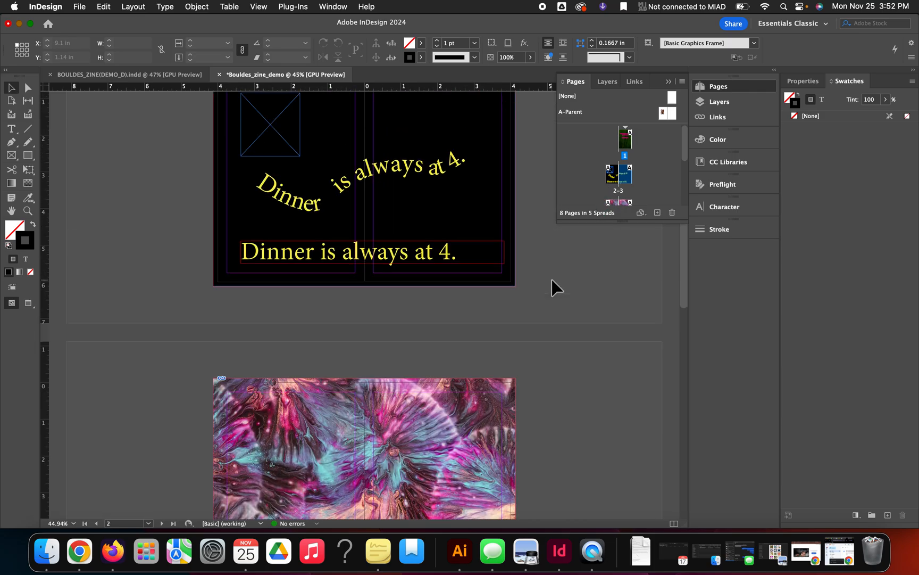
pyautogui.scroll(-20, 552, 288)
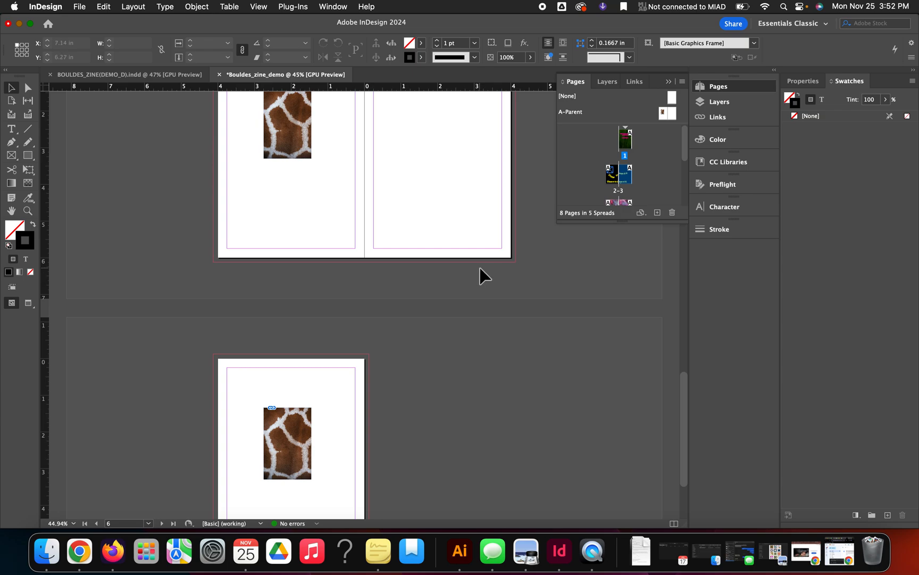
pyautogui.scroll(10, 407, 276)
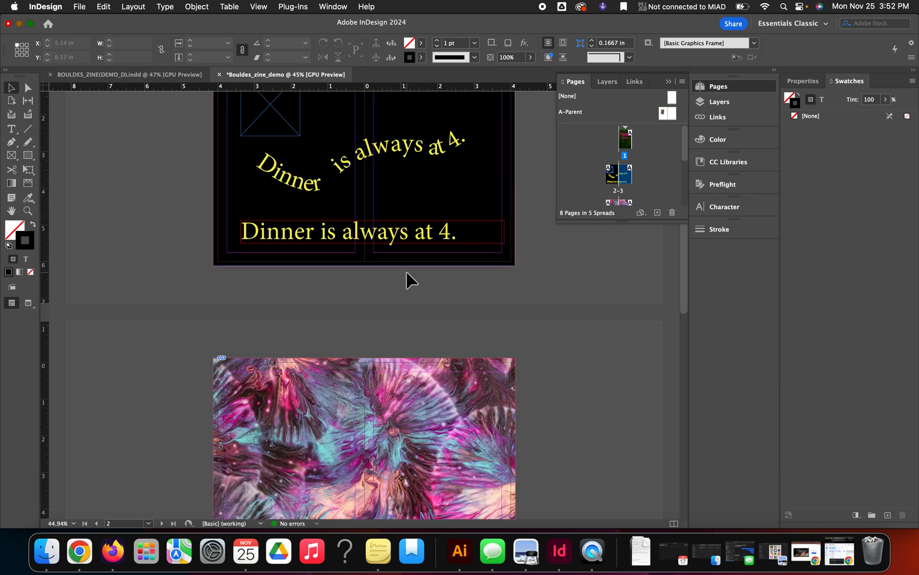
pyautogui.scroll(-1, 406, 274)
pyautogui.scroll(-10, 322, 417)
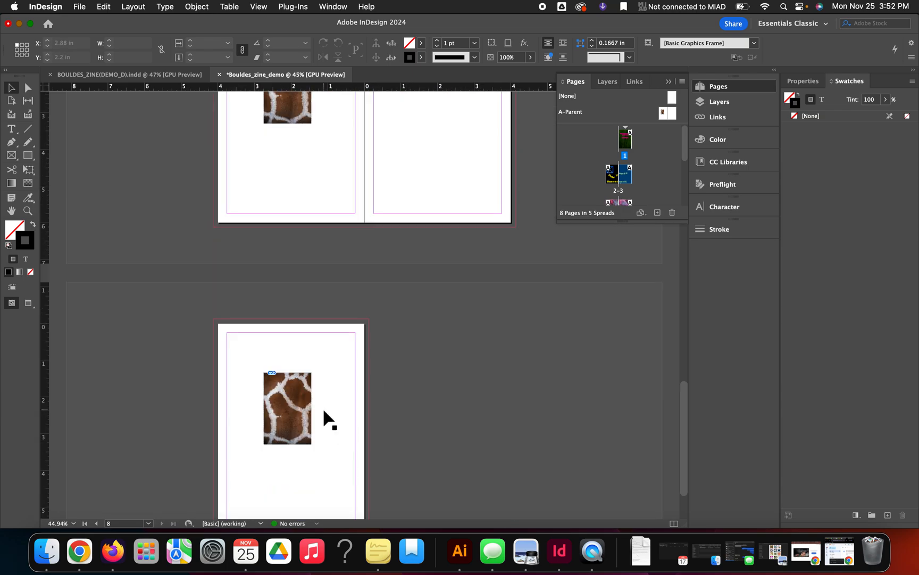
pyautogui.scroll(-3, 324, 410)
pyautogui.scroll(3, 324, 411)
pyautogui.scroll(4, 298, 266)
pyautogui.scroll(1, 295, 262)
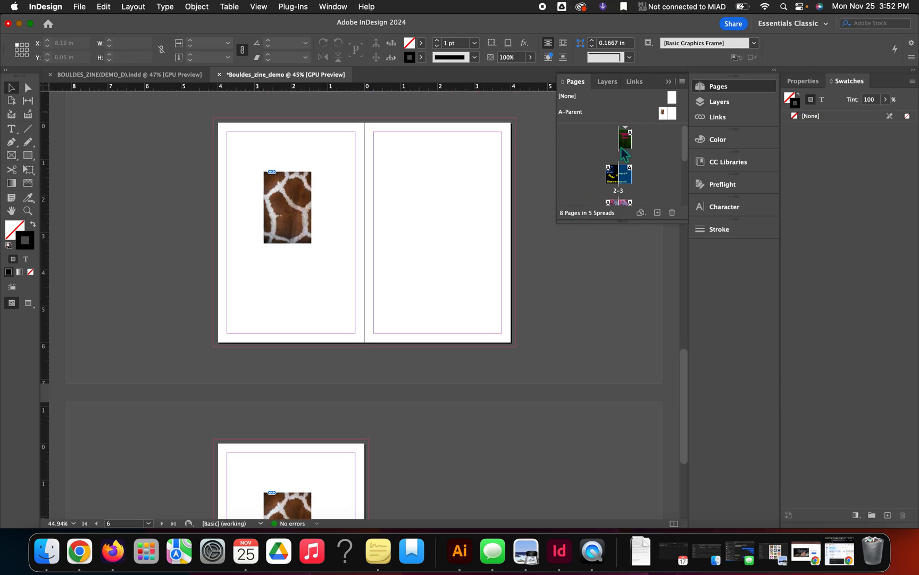
pyautogui.scroll(15, 318, 213)
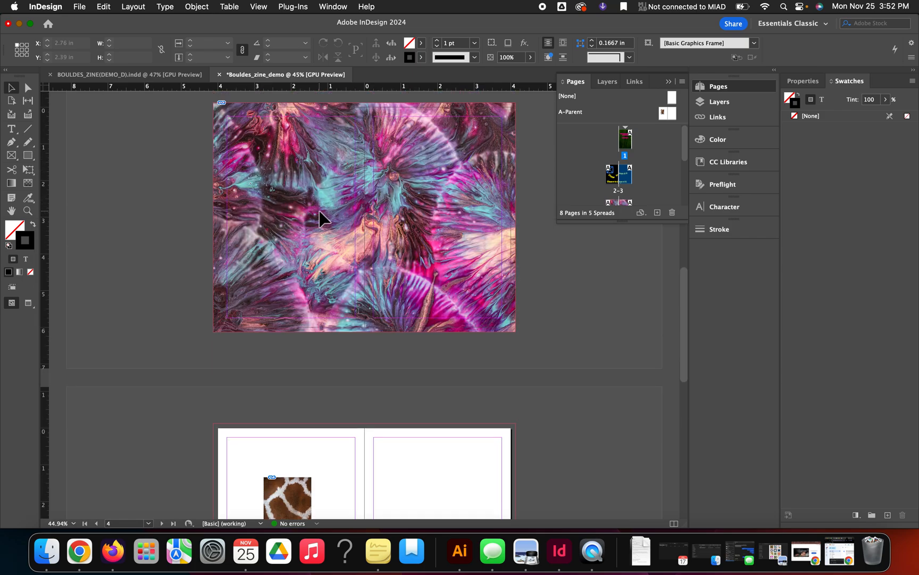
pyautogui.scroll(3, 319, 211)
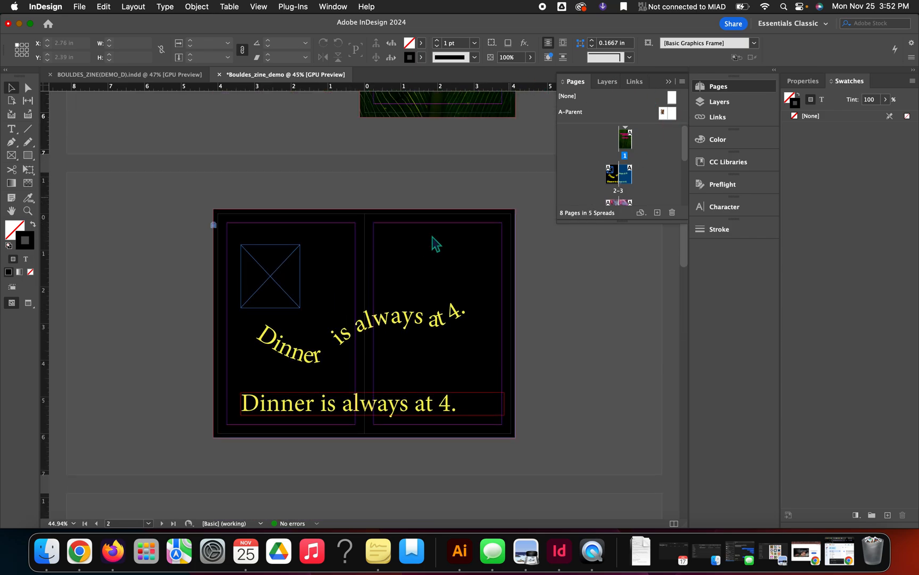
pyautogui.moveTo(354, 255); pyautogui.dragTo(413, 250)
# Reopen the A-Parent spread and delete the giraffe image together with its empty frame from the left page
pyautogui.click(663, 113)
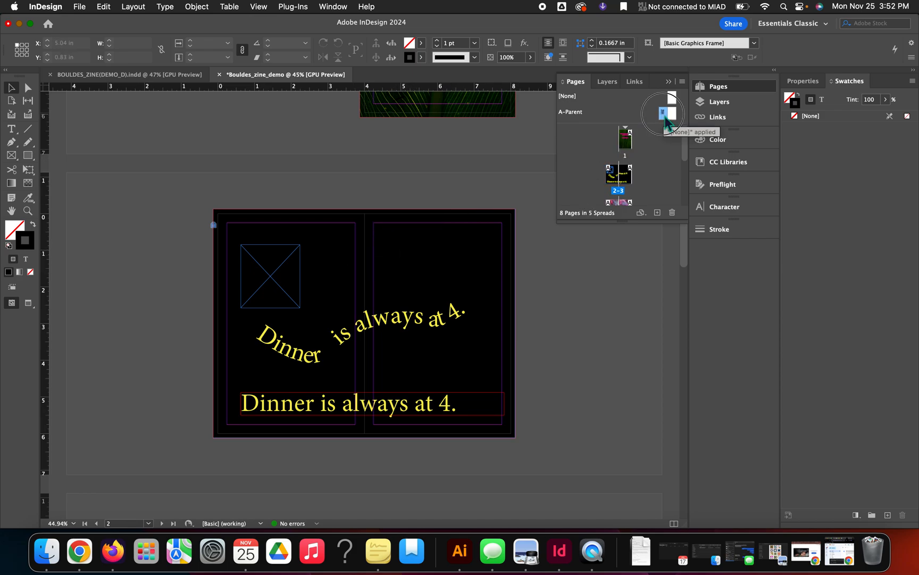
pyautogui.doubleClick(665, 116)
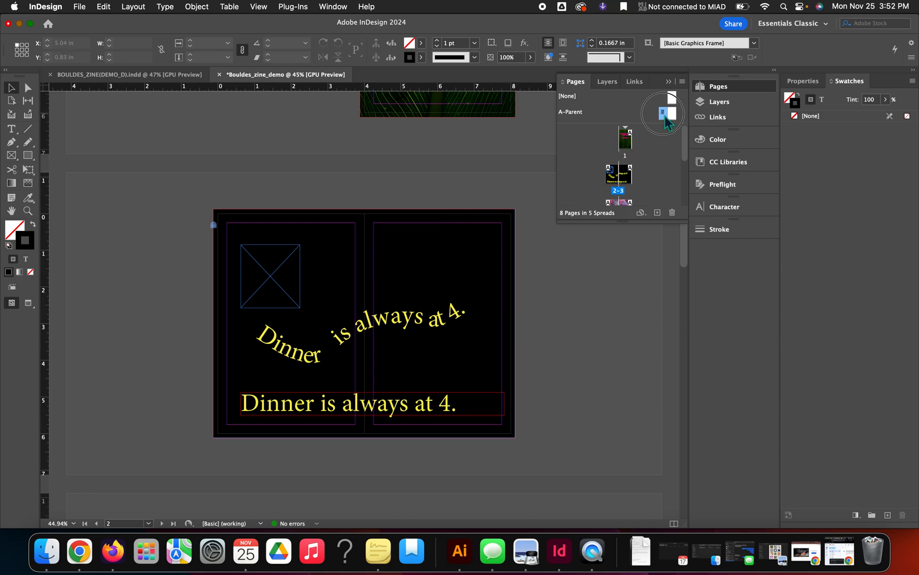
pyautogui.click(294, 270)
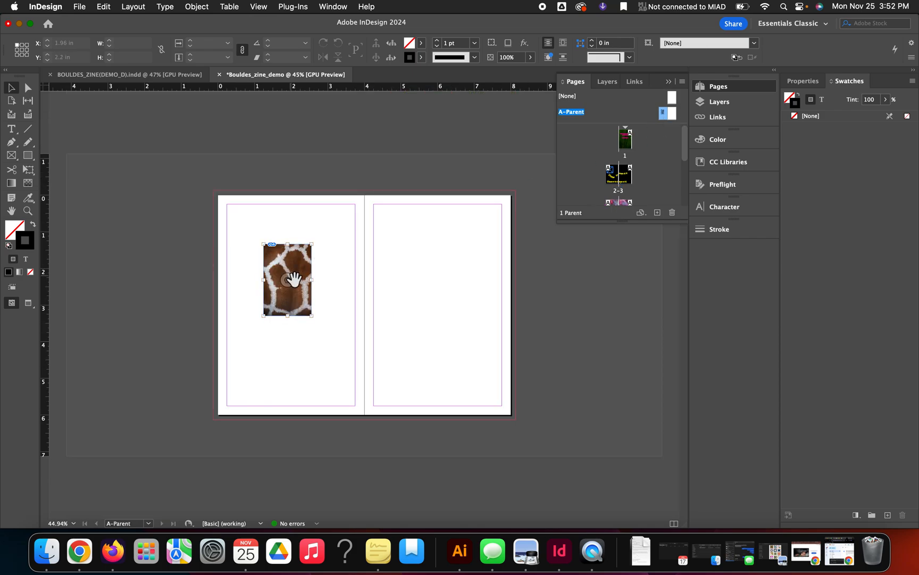
pyautogui.press('BackSpace')
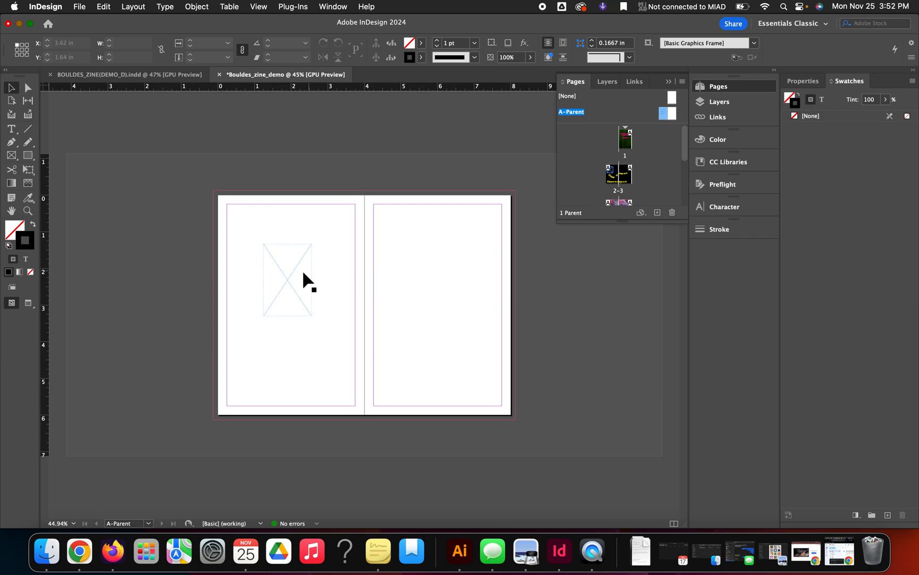
pyautogui.click(292, 274)
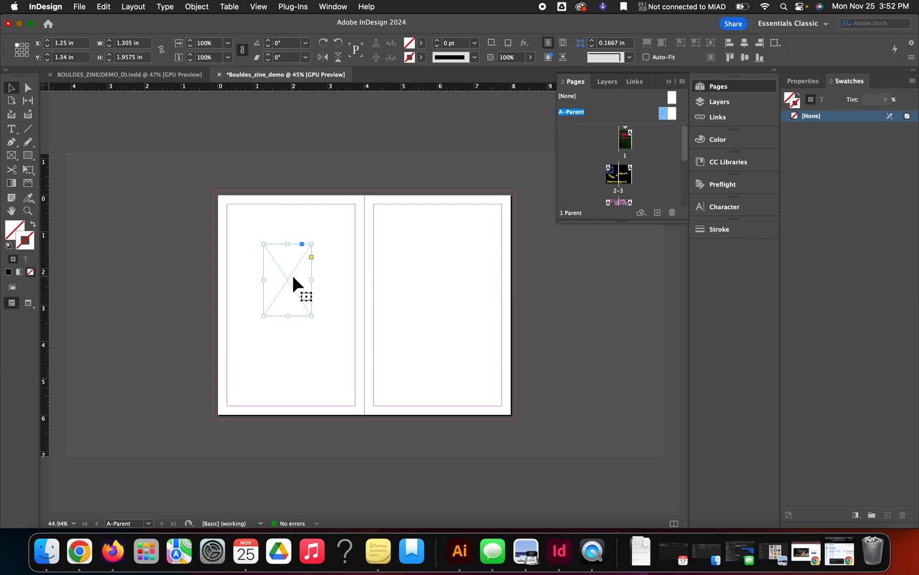
pyautogui.press('BackSpace')
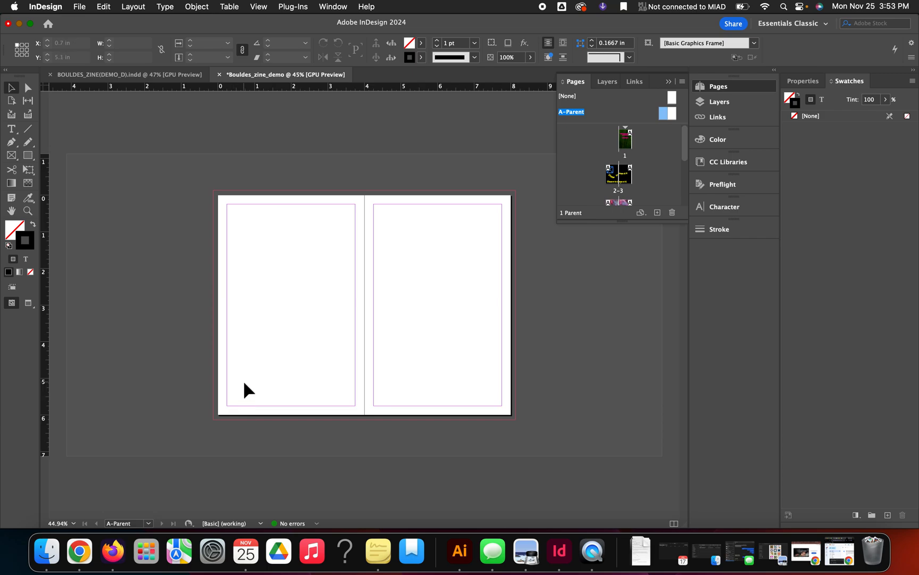
# Open spread 2-3 and add a vertical ruler guide at about X 1.26 in and a horizontal one at about Y 2.73 in
pyautogui.click(632, 154)
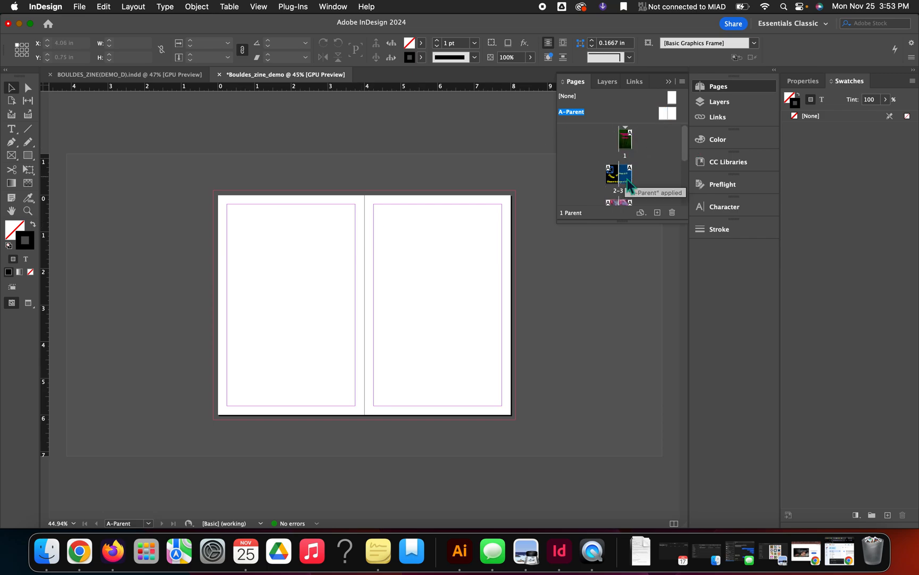
pyautogui.doubleClick(627, 184)
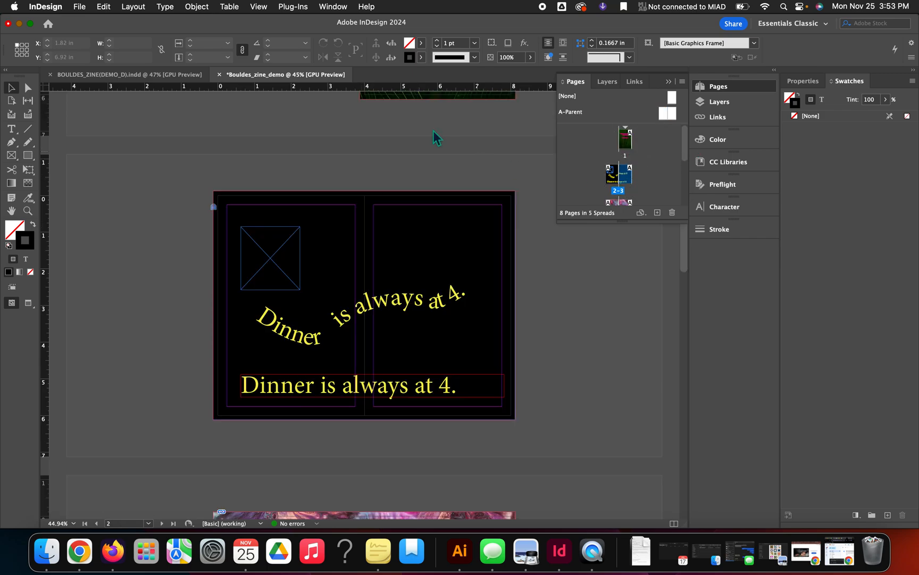
pyautogui.click(333, 6)
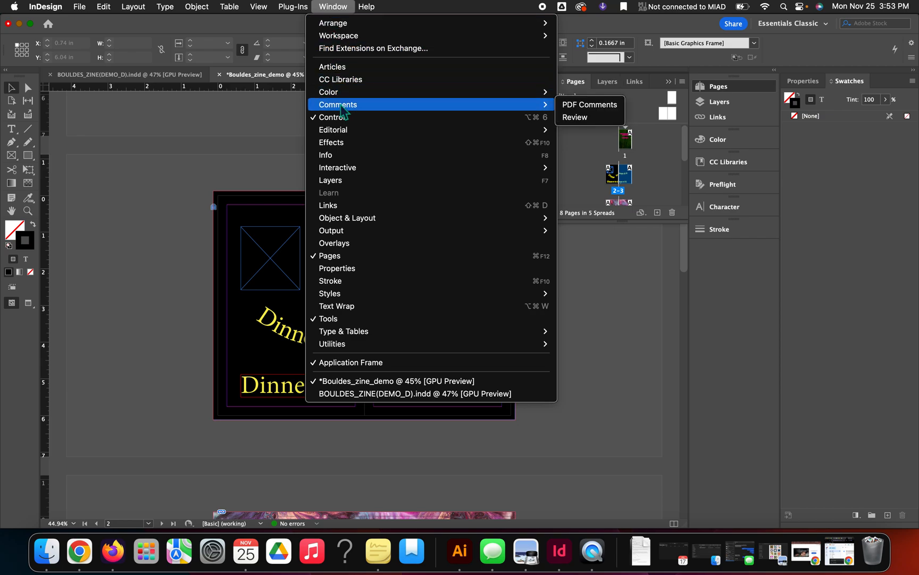
pyautogui.moveTo(257, 11)
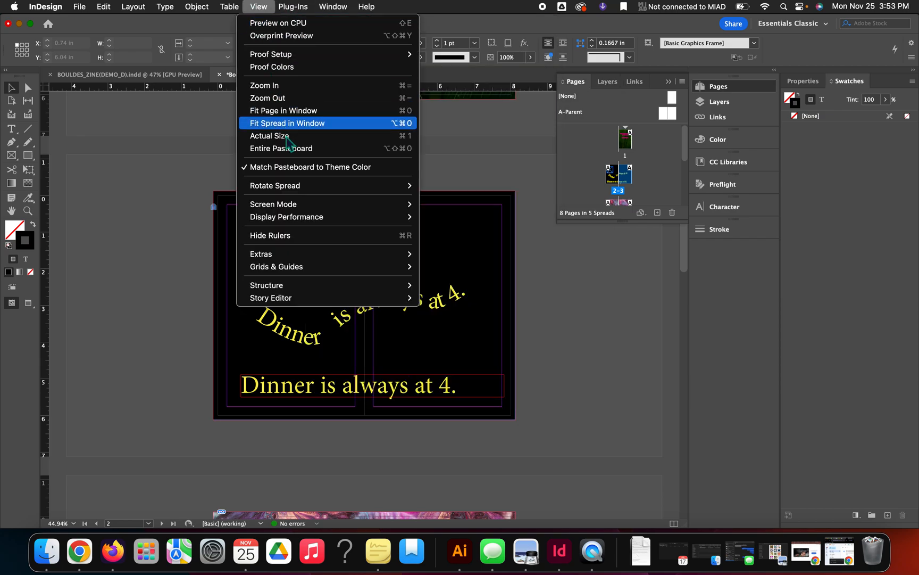
pyautogui.moveTo(328, 271)
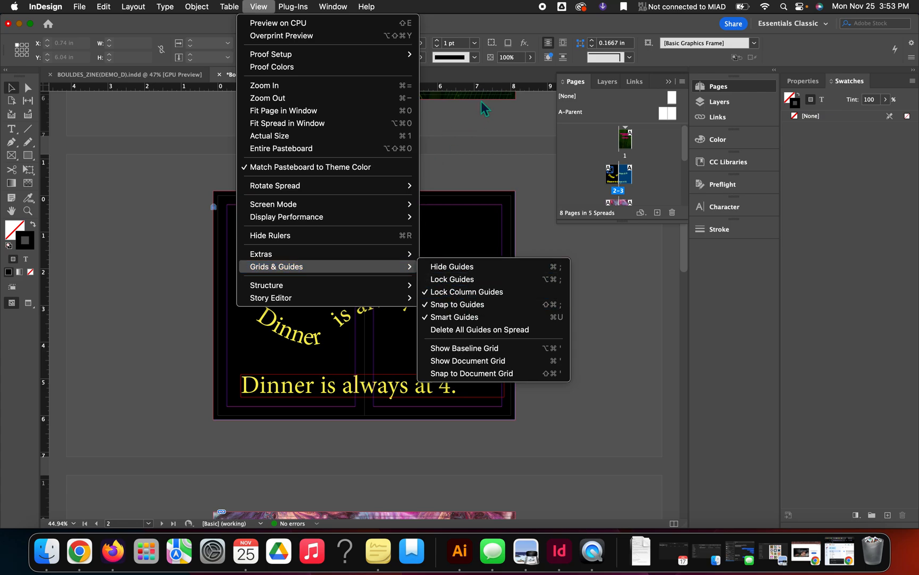
pyautogui.click(47, 276)
pyautogui.moveTo(45, 274); pyautogui.dragTo(265, 294)
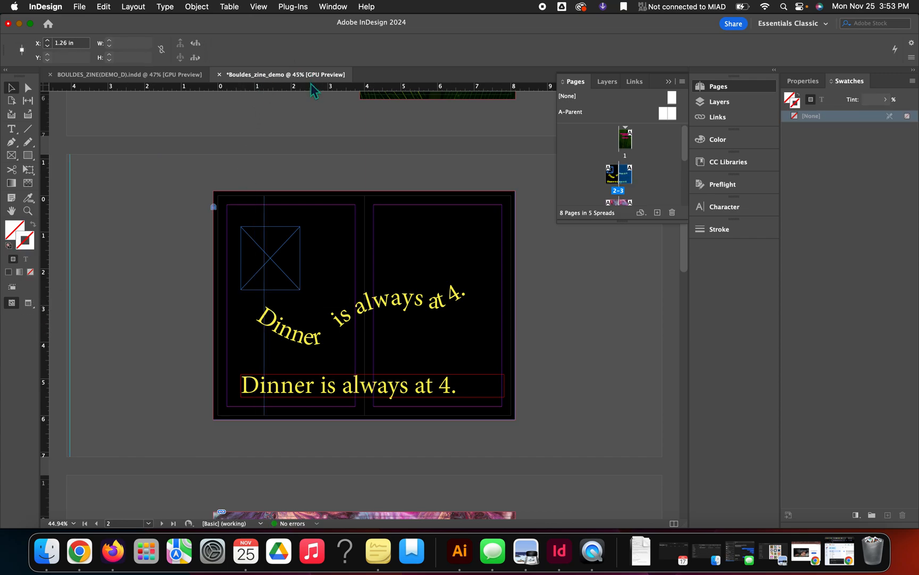
pyautogui.moveTo(312, 87); pyautogui.dragTo(315, 298)
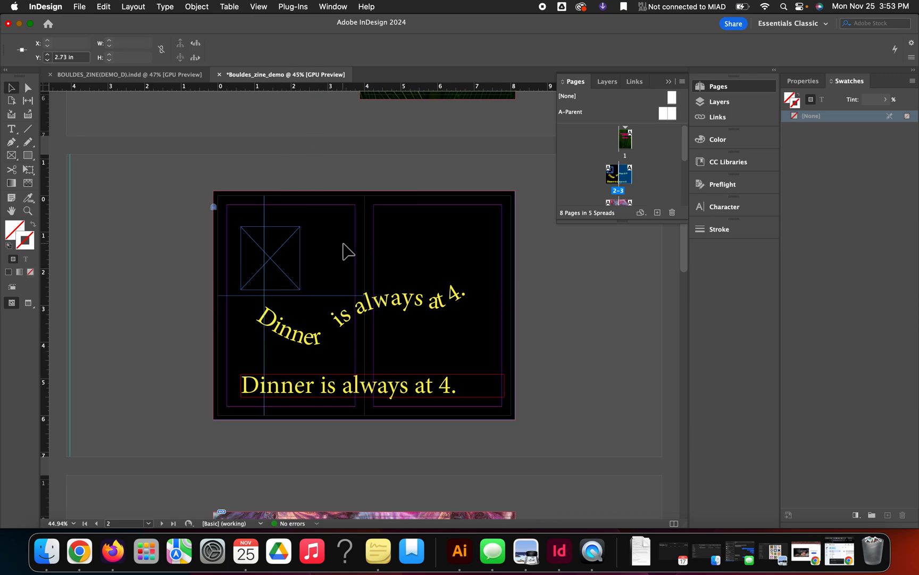
# Hide all guides in the document
pyautogui.click(335, 8)
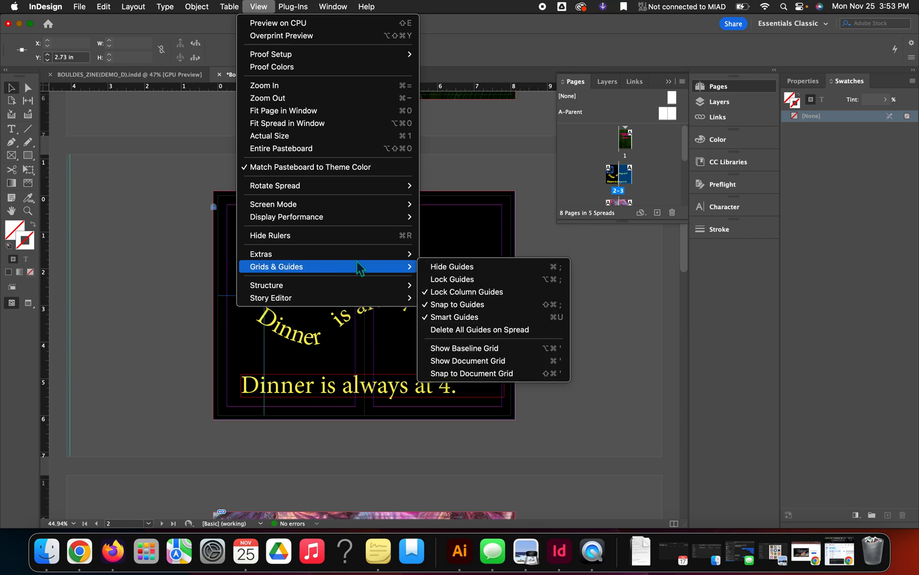
pyautogui.moveTo(384, 254)
pyautogui.moveTo(407, 267)
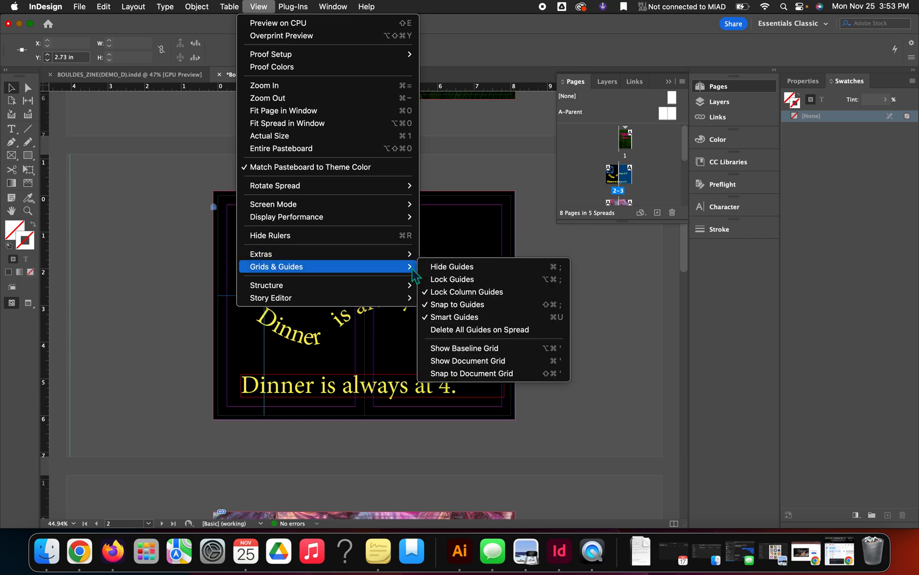
pyautogui.click(440, 267)
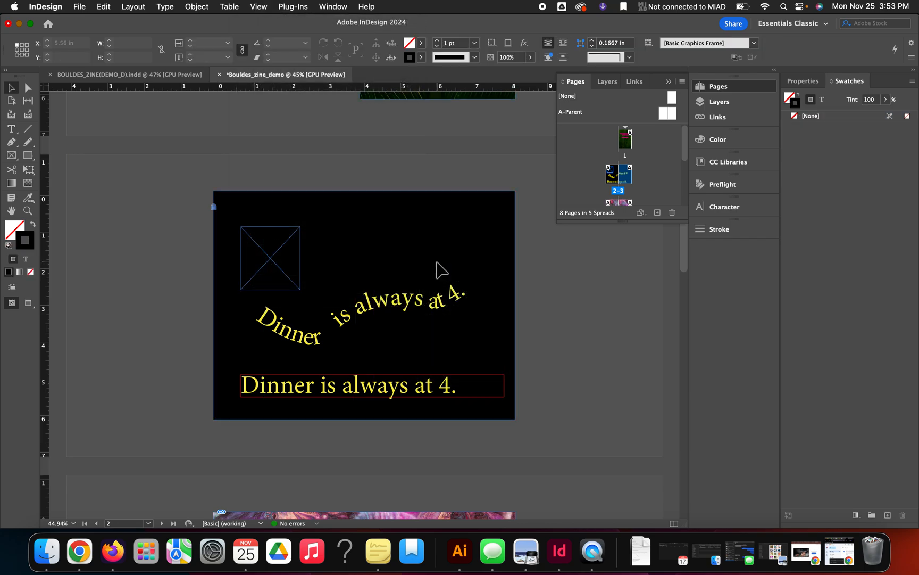
# Look through all spreads, toggling the preview screen mode, to examine how the pages display with guides hidden
pyautogui.scroll(-4, 375, 185)
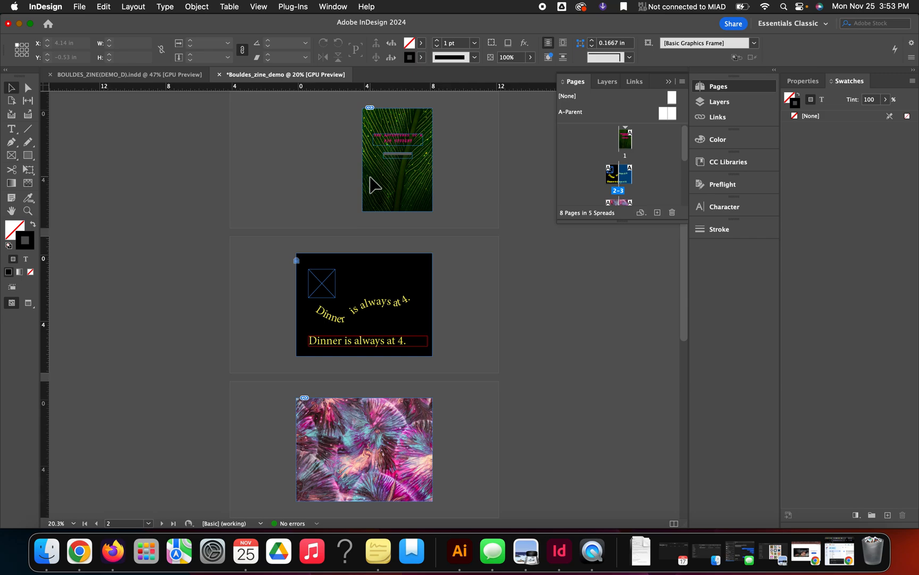
pyautogui.press('w')
pyautogui.press('w')
pyautogui.scroll(-3, 353, 364)
pyautogui.scroll(-2, 353, 357)
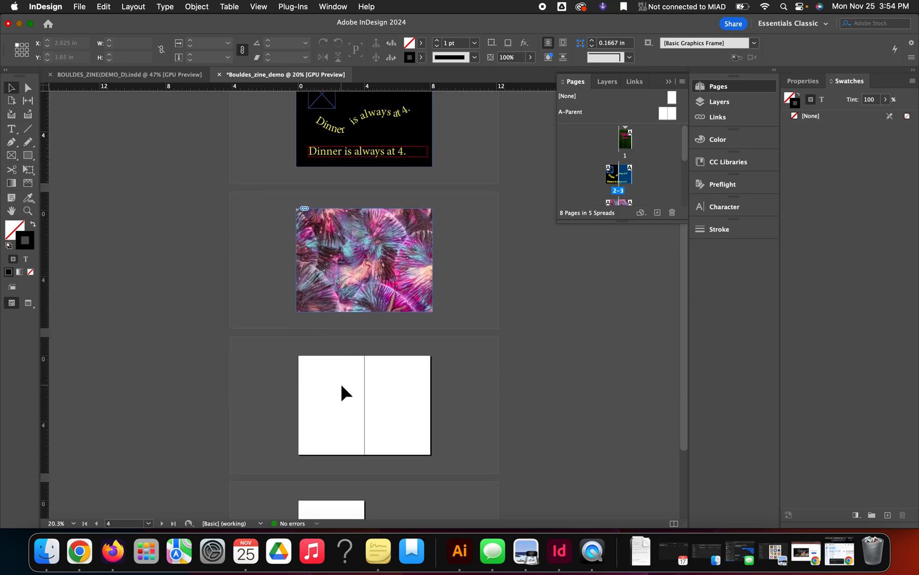
pyautogui.scroll(3, 341, 386)
pyautogui.scroll(1, 340, 383)
pyautogui.scroll(-2, 341, 383)
pyautogui.click(342, 386)
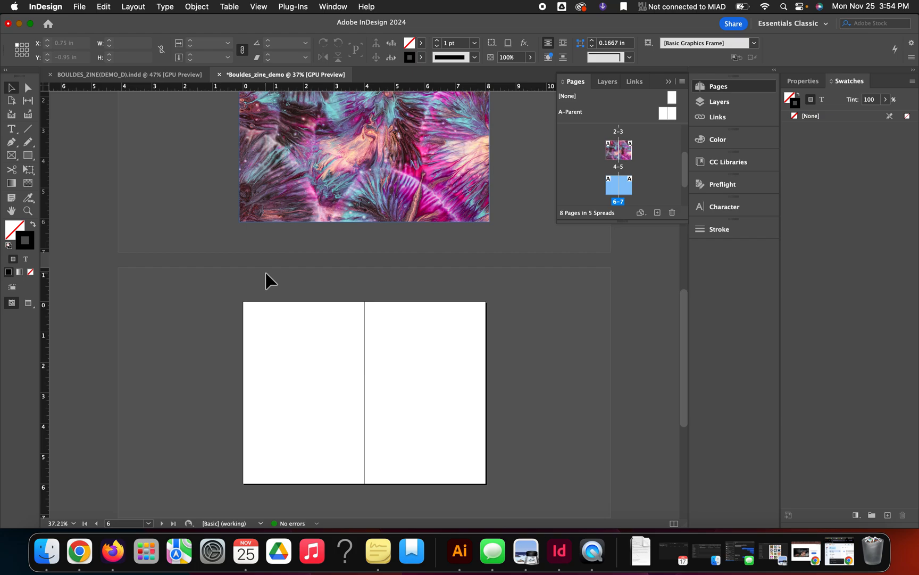
pyautogui.click(266, 7)
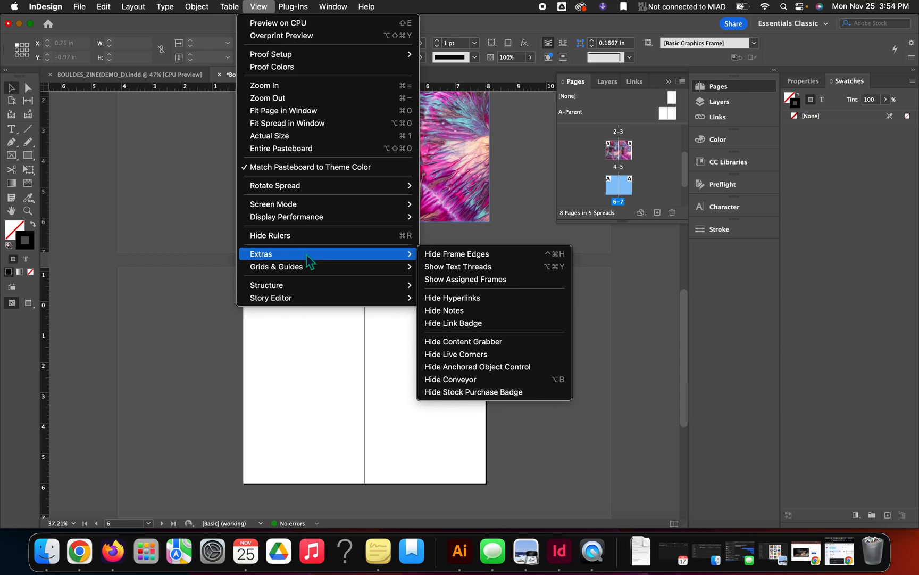
pyautogui.click(608, 261)
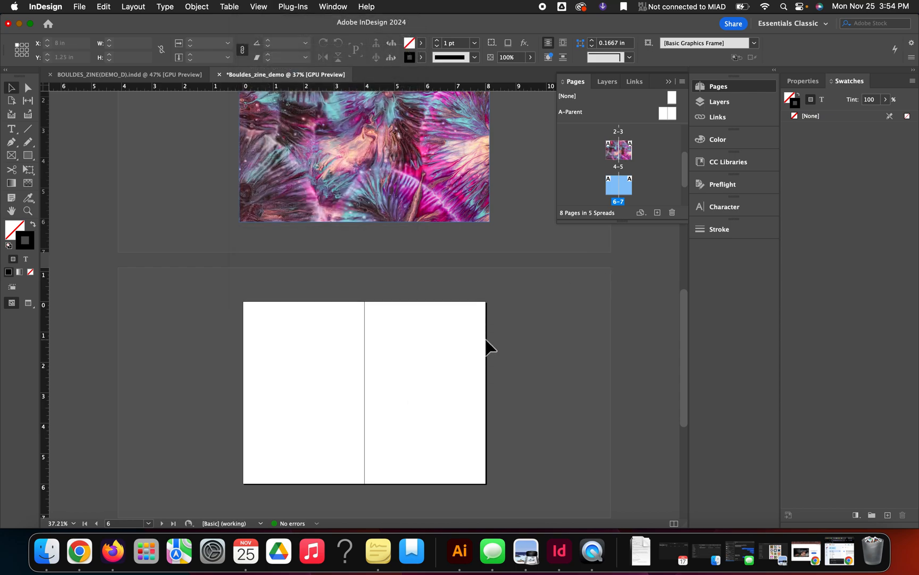
pyautogui.scroll(-5, 490, 347)
pyautogui.scroll(15, 489, 347)
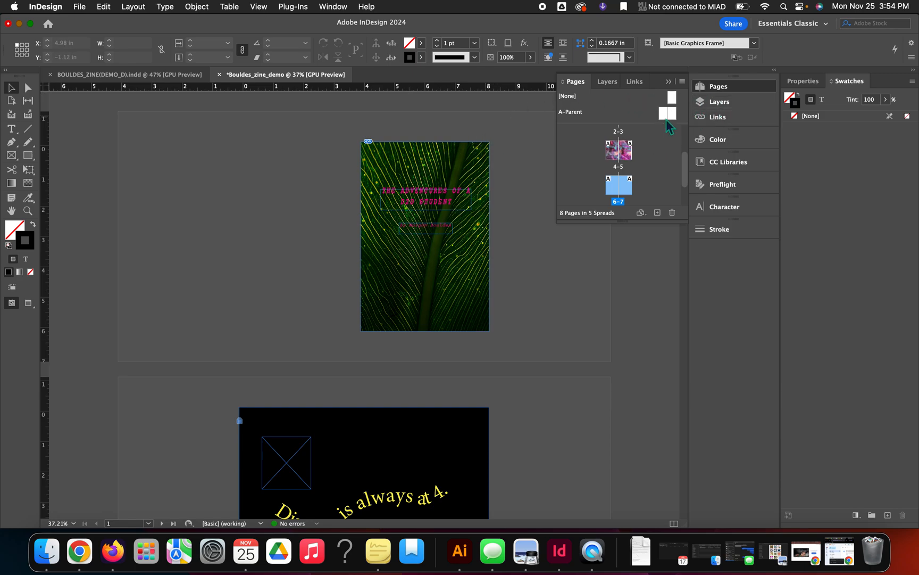
# Undo the recent guide and parent-spread frame edits back to the state with the two cover text frames selected, and deselect them
pyautogui.hotkey('shift', 'pagedown')
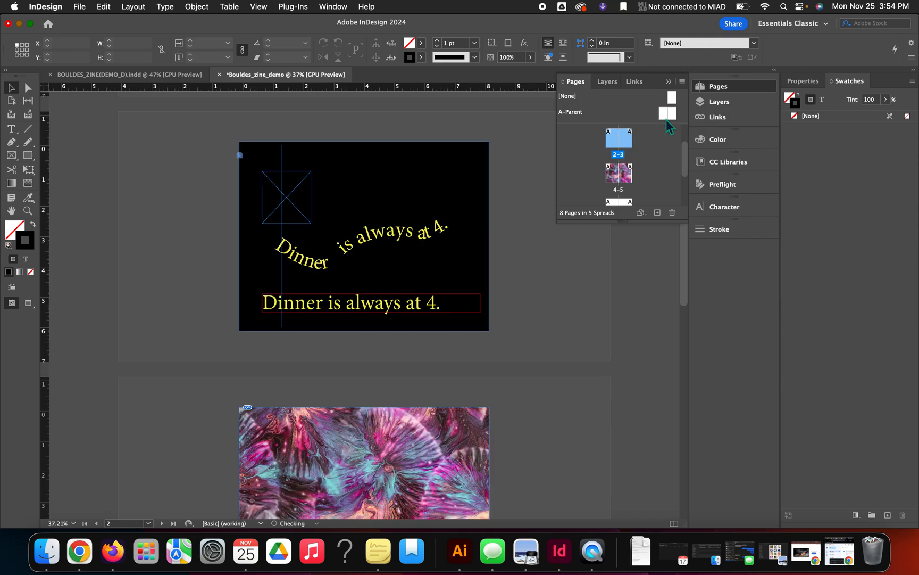
pyautogui.doubleClick(666, 116)
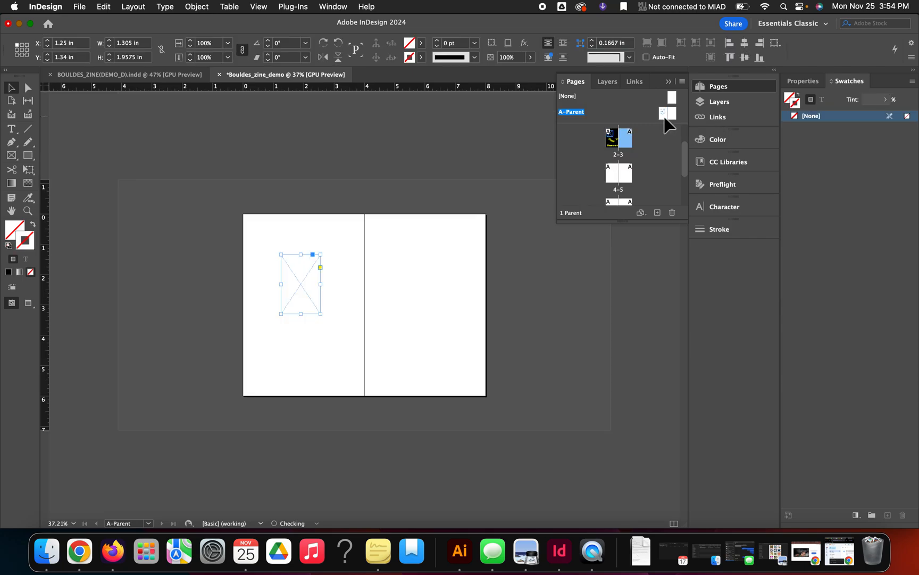
pyautogui.press('super+z')
pyautogui.press('super+z')
pyautogui.press('super+z')
pyautogui.press('super+z')
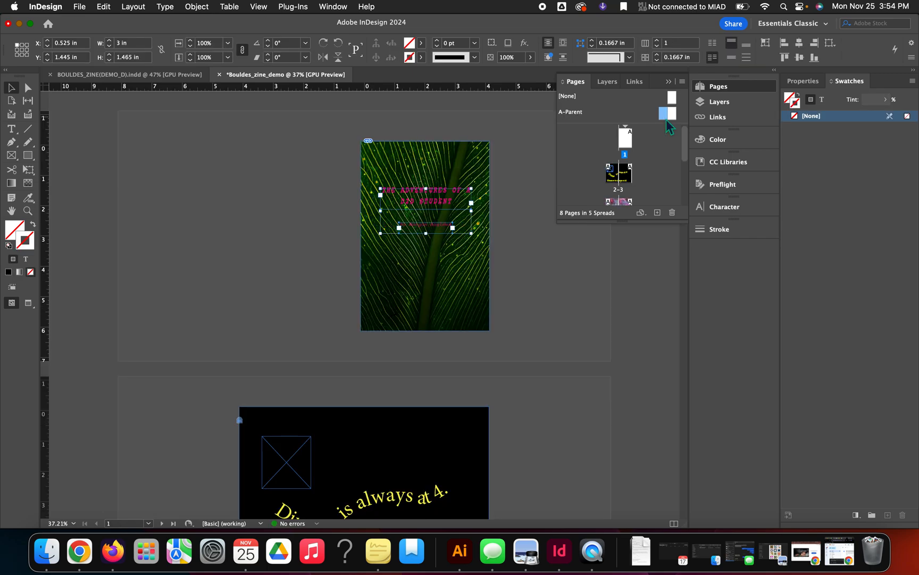
pyautogui.click(286, 133)
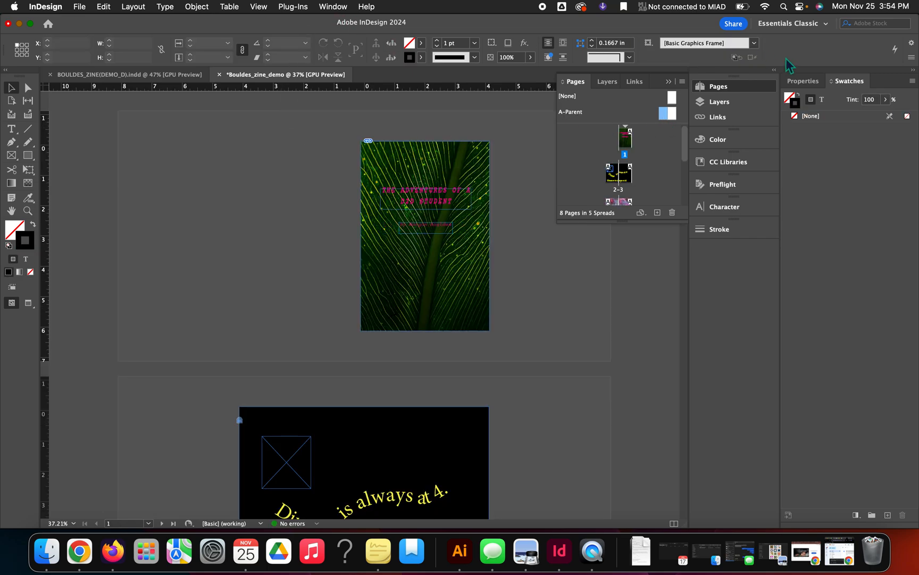
# Show the document's guides again and review the margins and bleed lines on all spreads
pyautogui.click(883, 23)
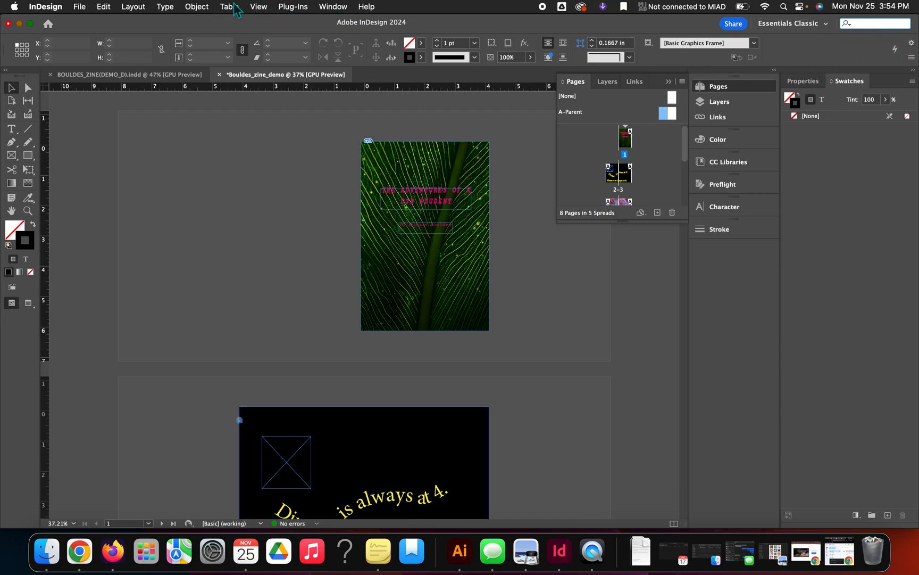
pyautogui.click(258, 10)
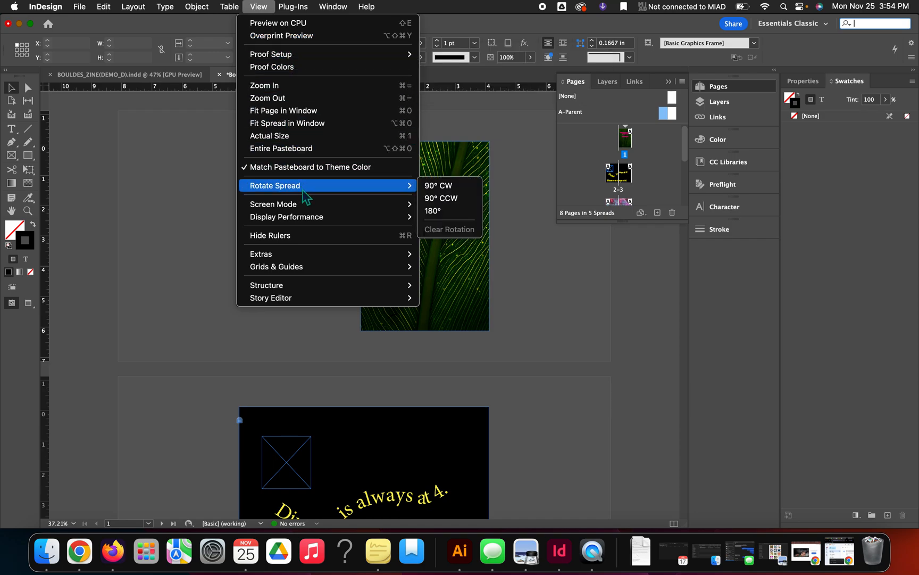
pyautogui.moveTo(309, 206)
pyautogui.moveTo(313, 225)
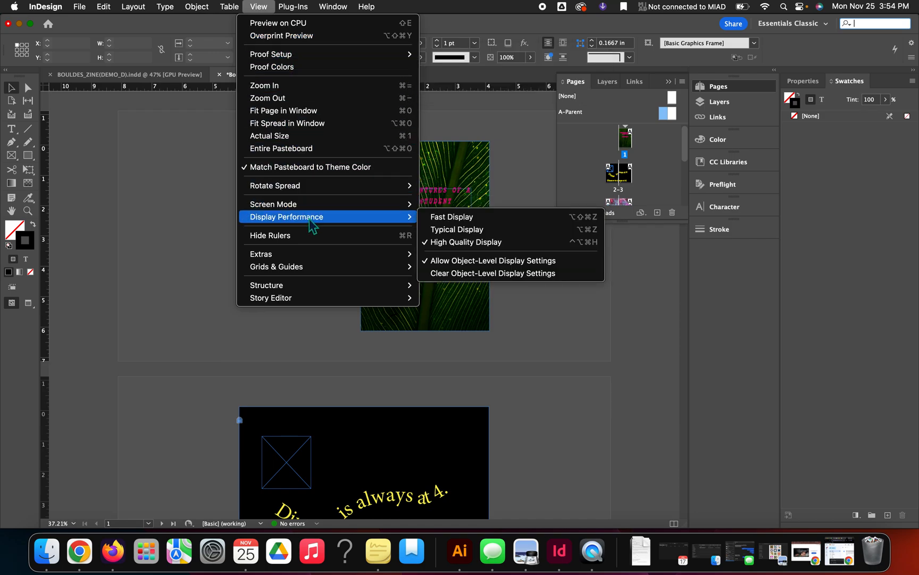
pyautogui.moveTo(313, 259)
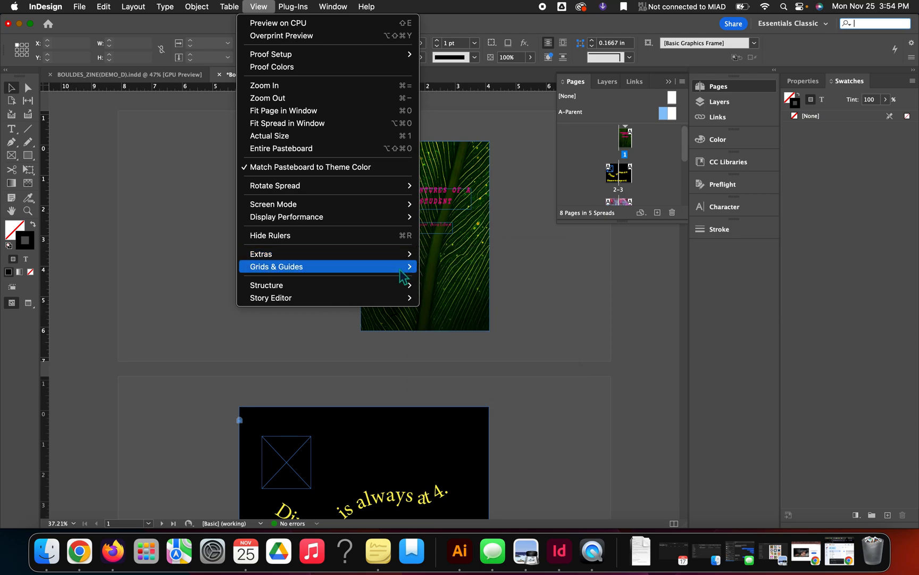
pyautogui.moveTo(401, 270)
pyautogui.click(434, 268)
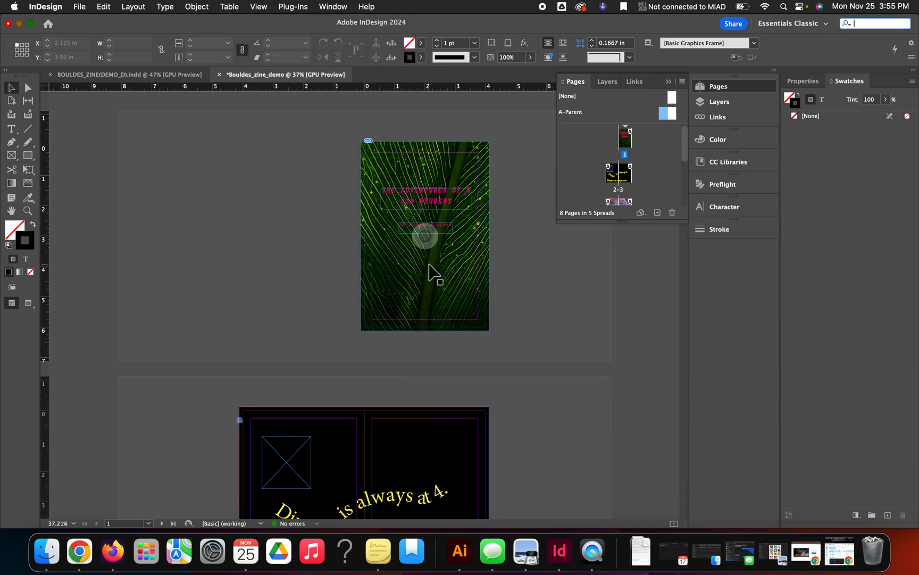
pyautogui.scroll(-6, 385, 408)
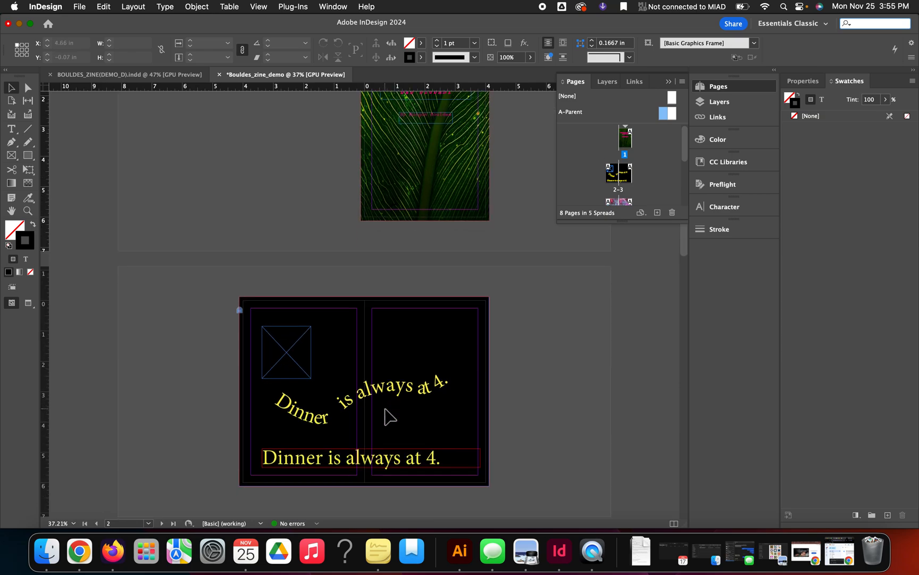
pyautogui.scroll(-15, 385, 409)
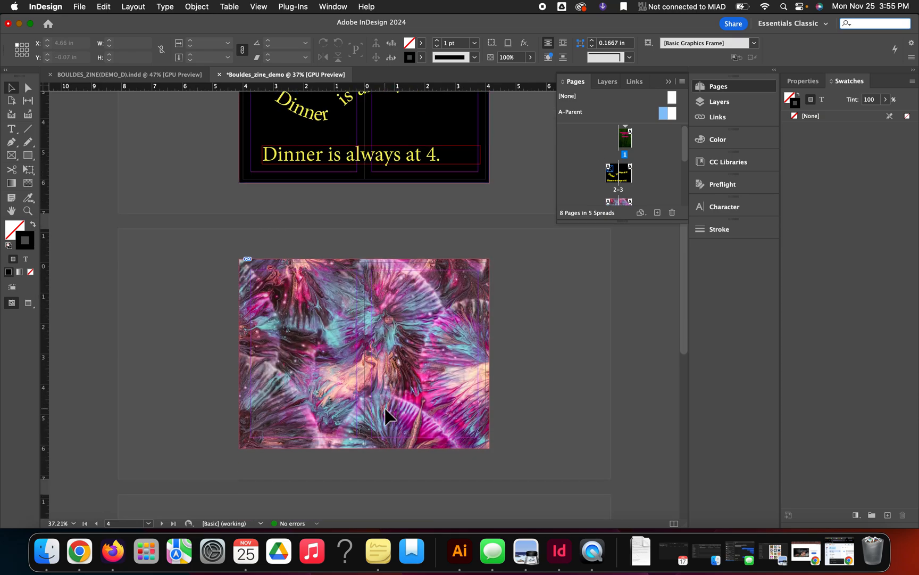
pyautogui.scroll(-5, 385, 409)
pyautogui.scroll(20, 400, 431)
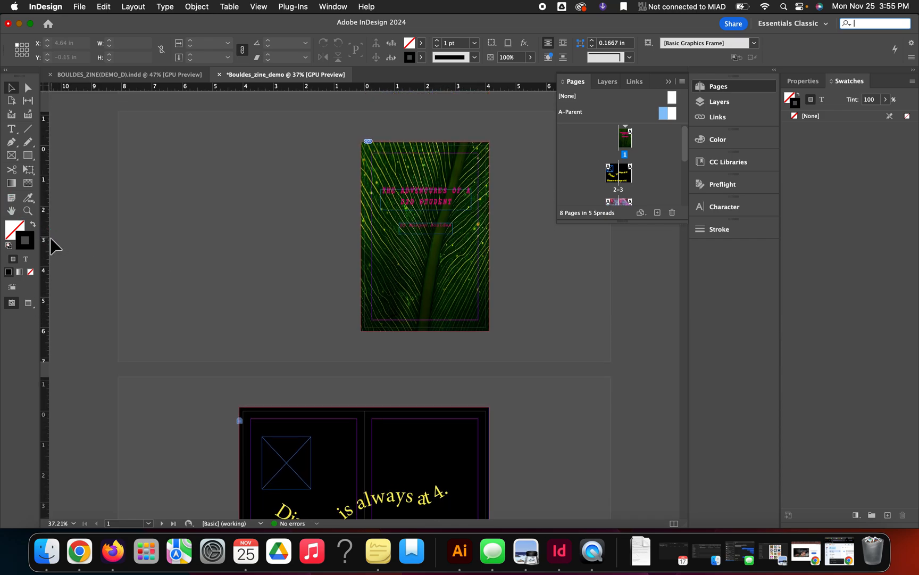
# Place a vertical ruler guide beside the cover page and delete it
pyautogui.moveTo(45, 245); pyautogui.dragTo(237, 277)
pyautogui.press('Delete')
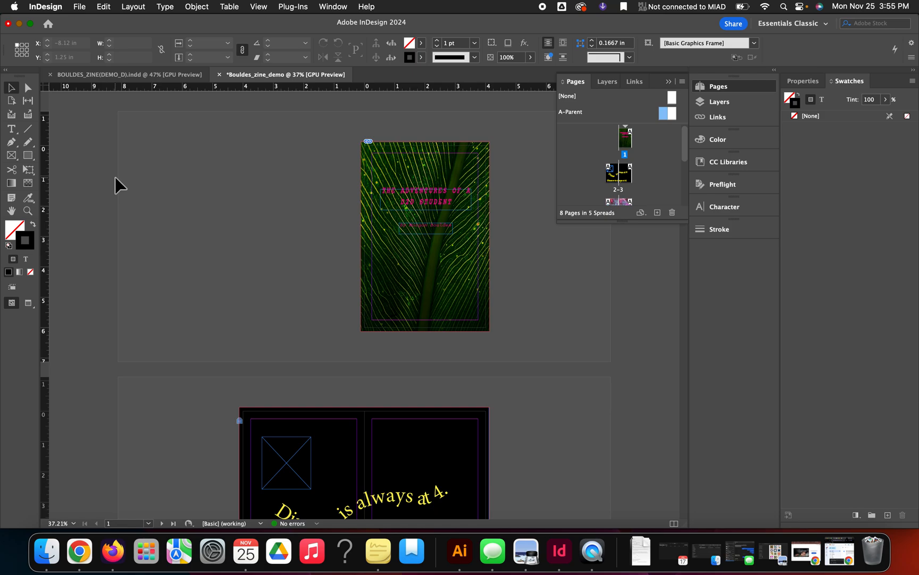
# Draw a text frame about 1.45 × 5.6 in at page 6's upper-left margin corner and fill it with placeholder text
pyautogui.scroll(-15, 297, 305)
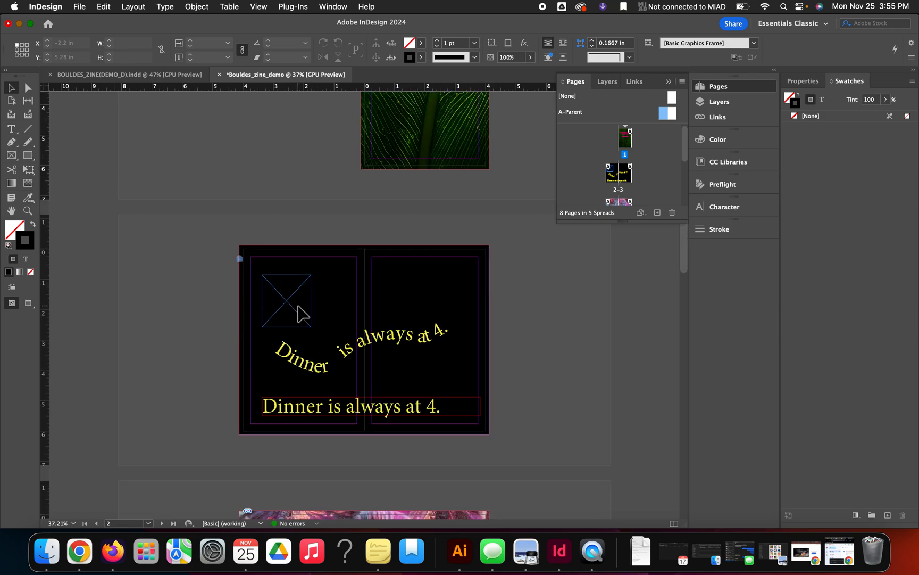
pyautogui.click(14, 132)
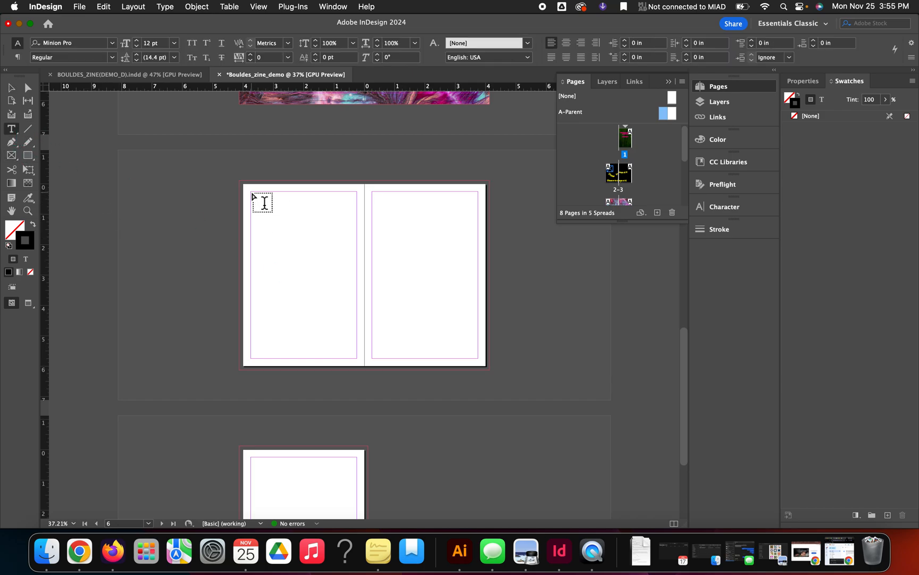
pyautogui.moveTo(251, 191); pyautogui.dragTo(295, 361)
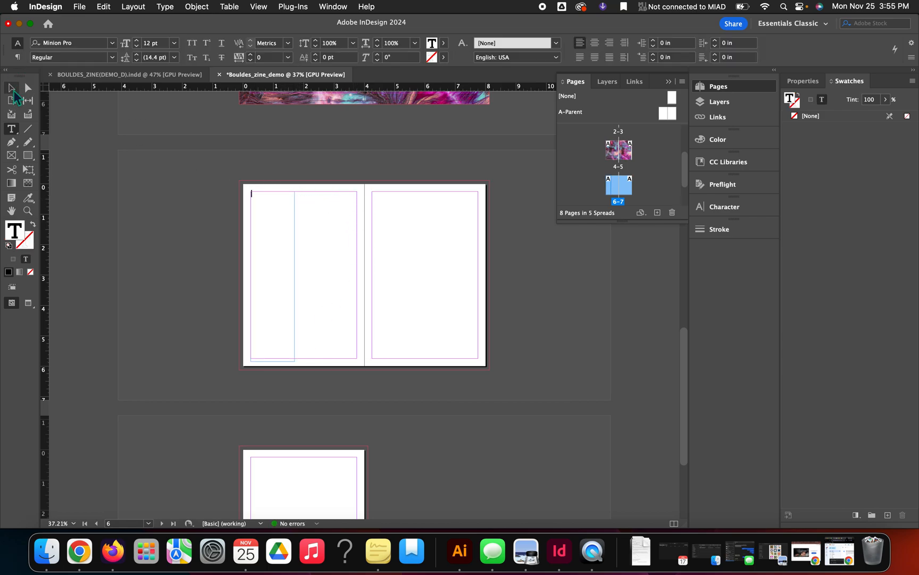
pyautogui.click(12, 89)
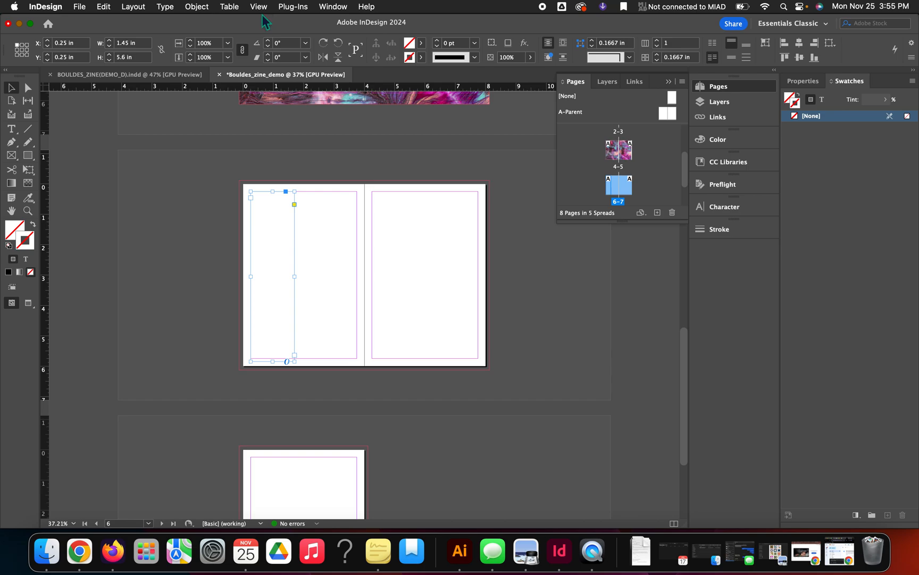
pyautogui.click(165, 6)
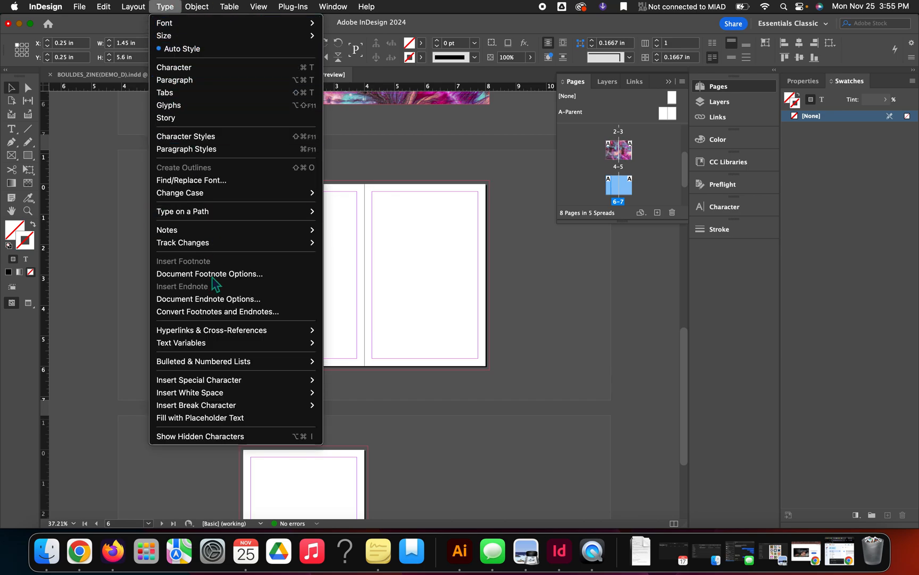
pyautogui.click(237, 418)
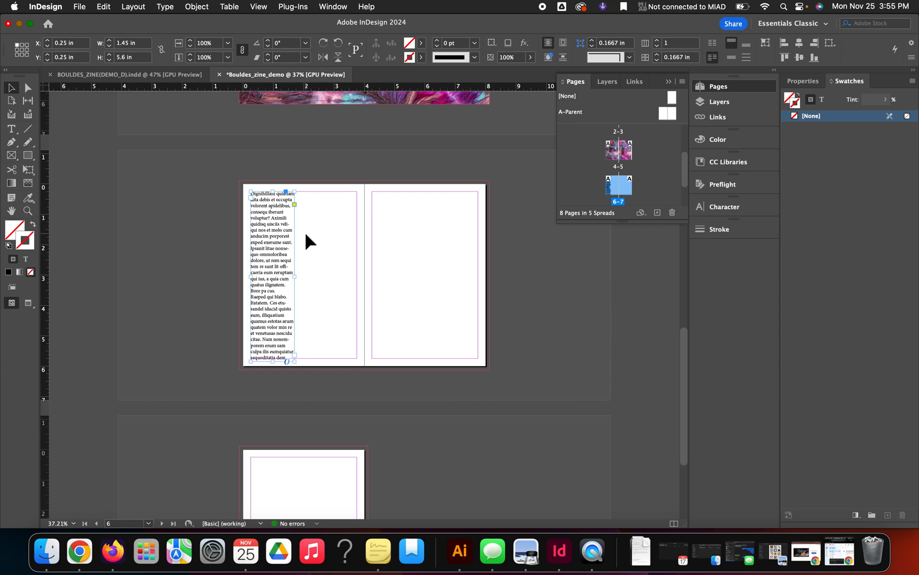
# Duplicate the placeholder text frame and align the copy inside page 6's inner margin at X 2.3 in, Y 0.25 in
pyautogui.press('super+v')
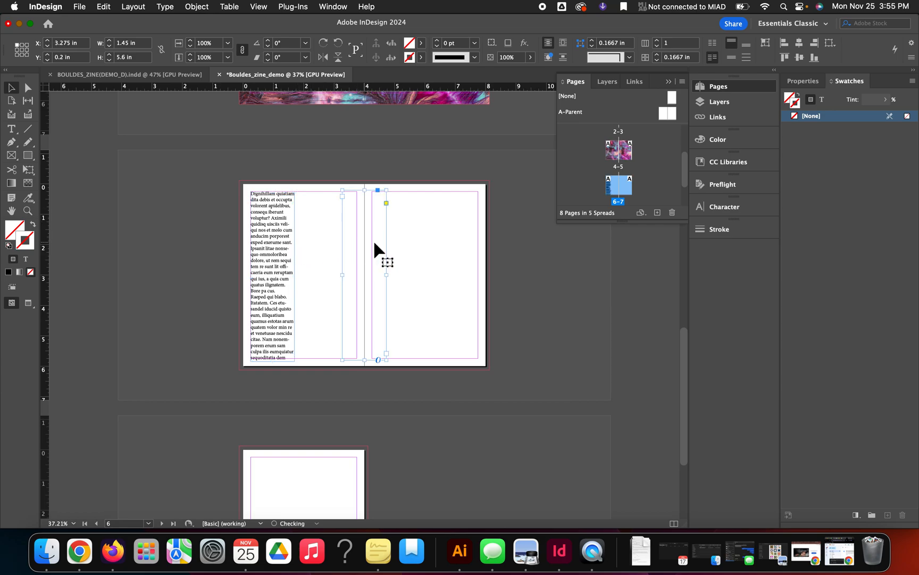
pyautogui.moveTo(382, 245); pyautogui.dragTo(349, 250)
pyautogui.click(428, 260)
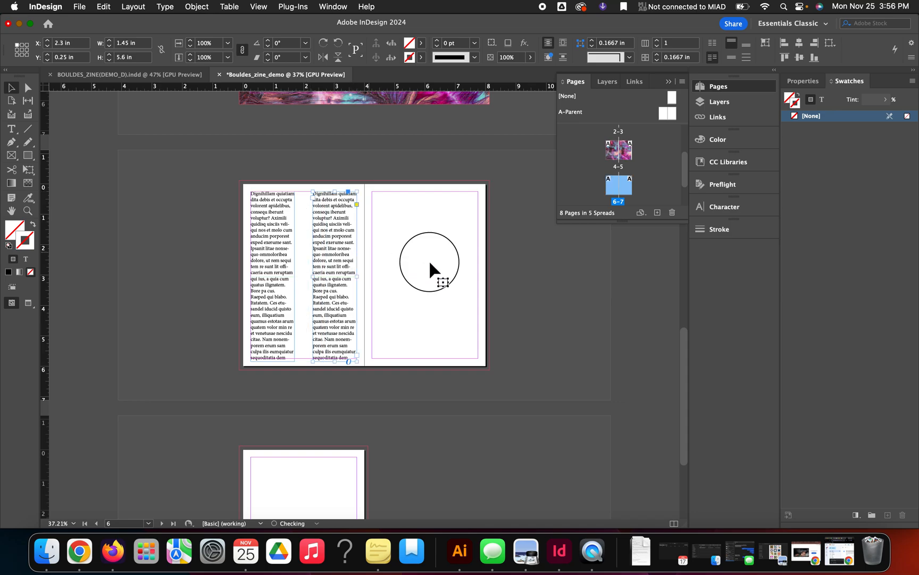
# Widen both text columns on page 6 toward each other to about 1.6 in each, narrowing the space between them
pyautogui.moveTo(281, 278); pyautogui.dragTo(275, 269)
pyautogui.scroll(2, 284, 287)
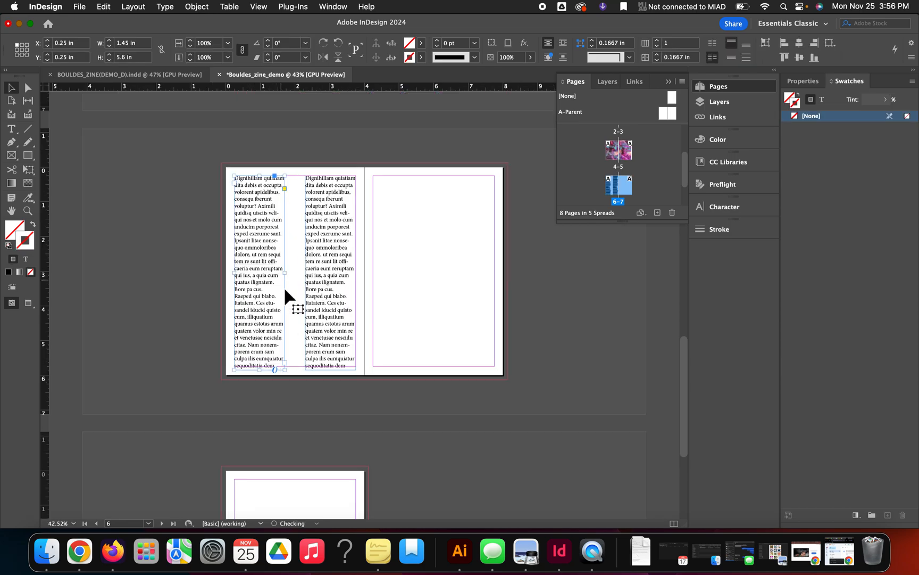
pyautogui.scroll(3, 284, 287)
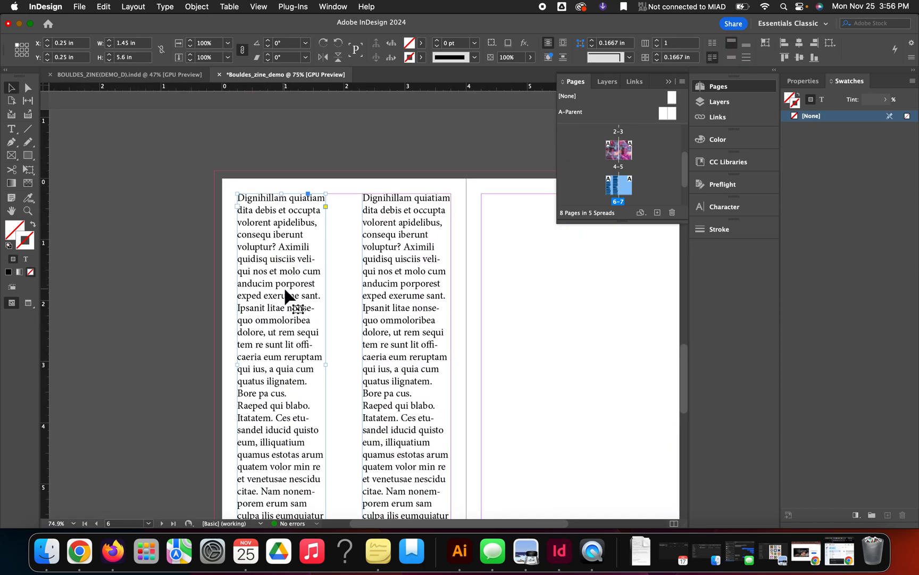
pyautogui.moveTo(327, 363); pyautogui.dragTo(353, 366)
pyautogui.click(364, 381)
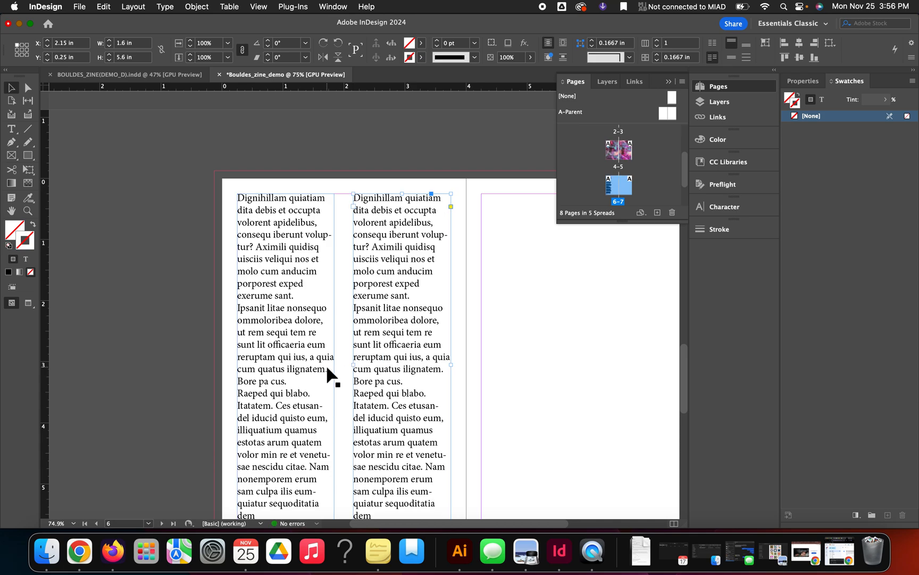
pyautogui.click(180, 351)
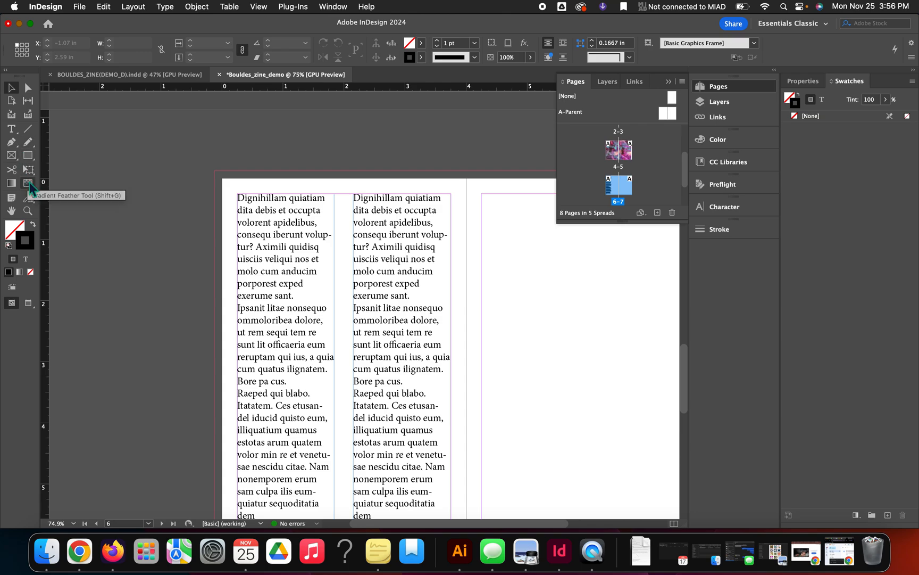
# Shift the space between the two text columns slightly toward the outer margin with the Gap tool
pyautogui.click(29, 103)
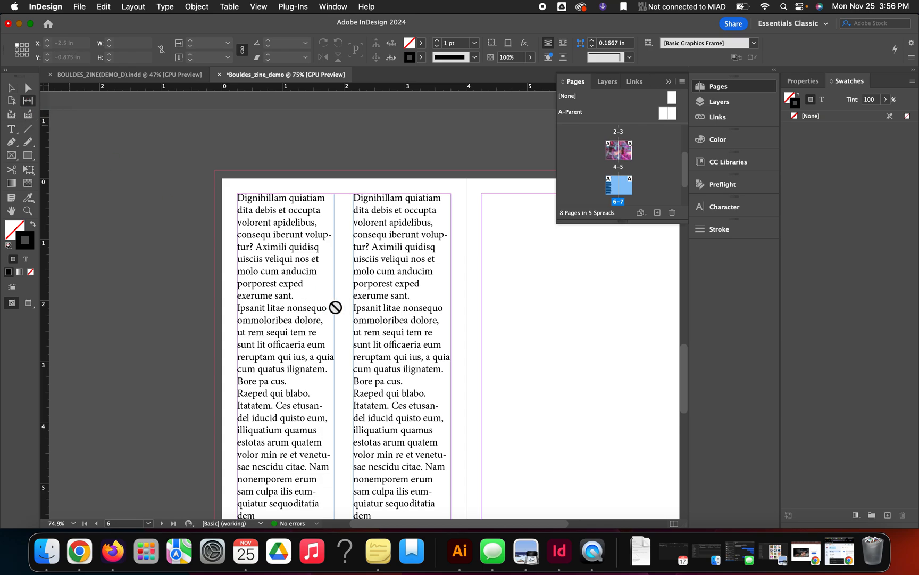
pyautogui.moveTo(337, 314)
pyautogui.mouseDown()
pyautogui.moveTo(355, 312)
pyautogui.moveTo(323, 319)
pyautogui.moveTo(361, 313)
pyautogui.moveTo(335, 321)
pyautogui.mouseUp()
pyautogui.scroll(-5, 328, 325)
pyautogui.scroll(5, 328, 325)
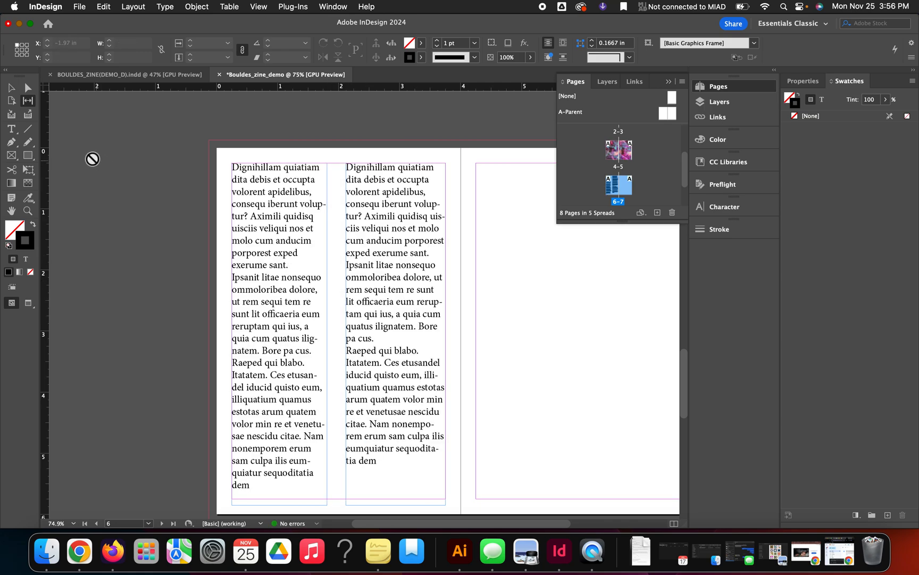
# Draw a closed triangle about 2.04 × 1.02 in with the Pen tool in the middle of page 7
pyautogui.click(11, 142)
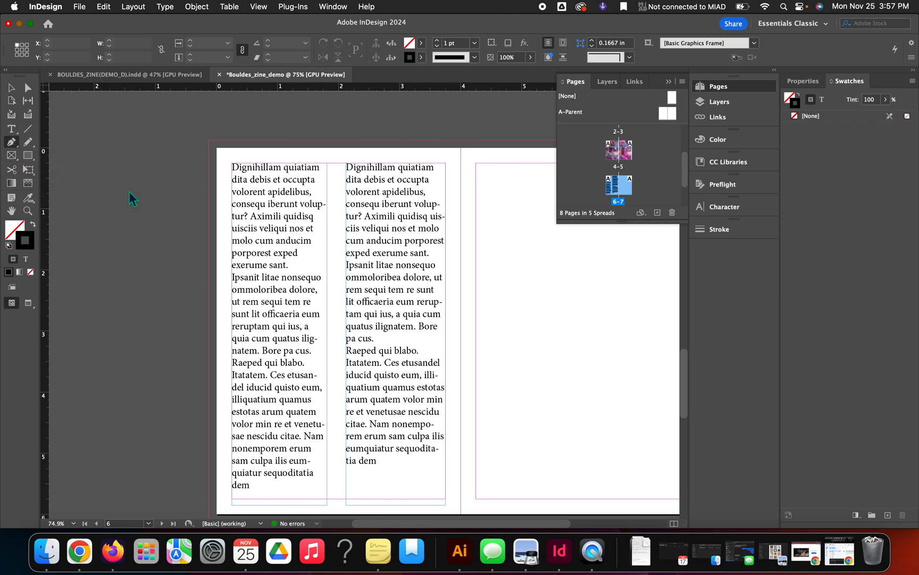
pyautogui.click(523, 289)
pyautogui.click(529, 350)
pyautogui.click(646, 328)
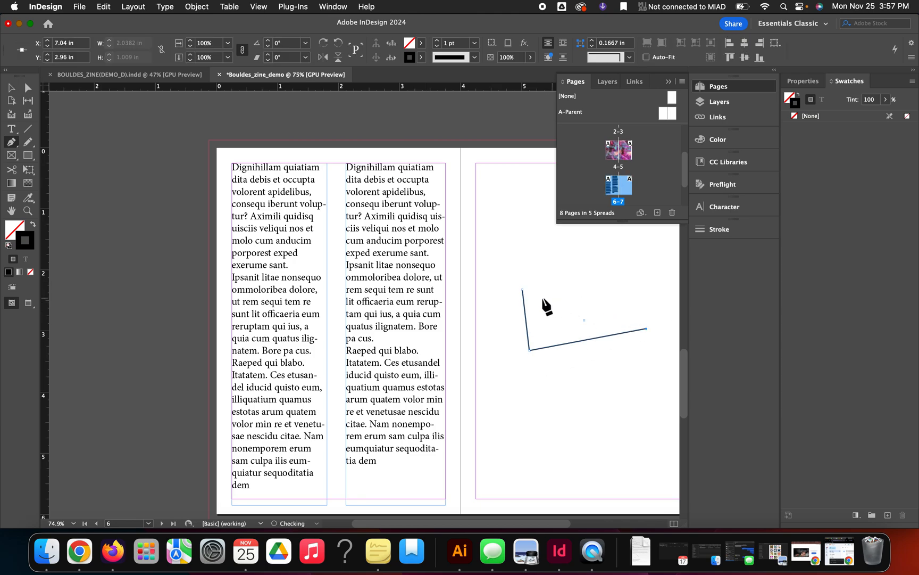
pyautogui.click(523, 290)
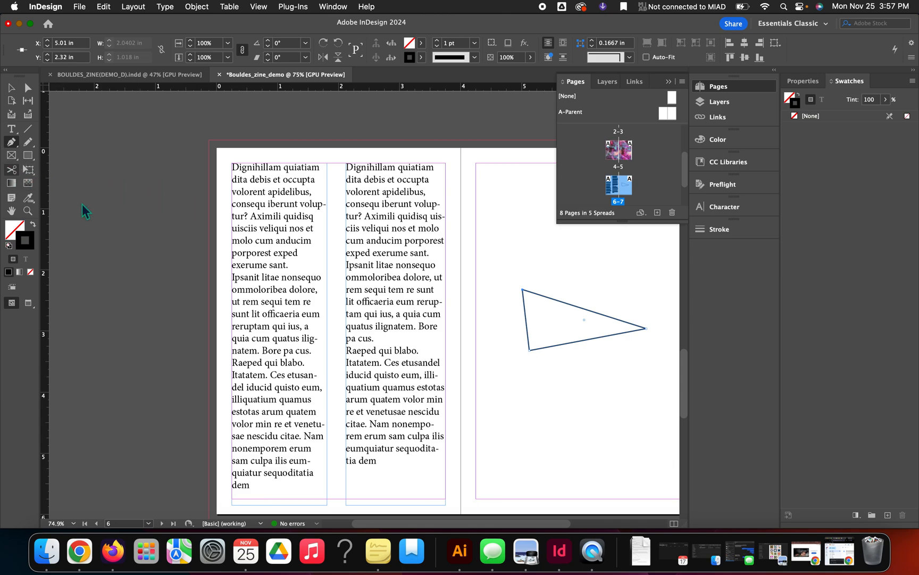
# Cut the triangle's upper and lower edges with the Scissors tool and move the left piece away to X 4.65 in, Y 2.3 in
pyautogui.press('c')
pyautogui.click(573, 342)
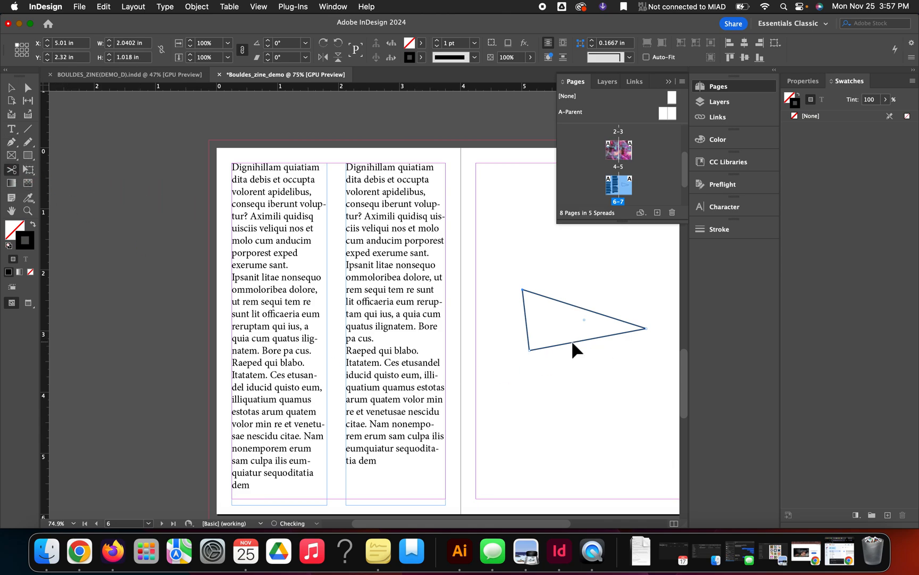
pyautogui.click(572, 342)
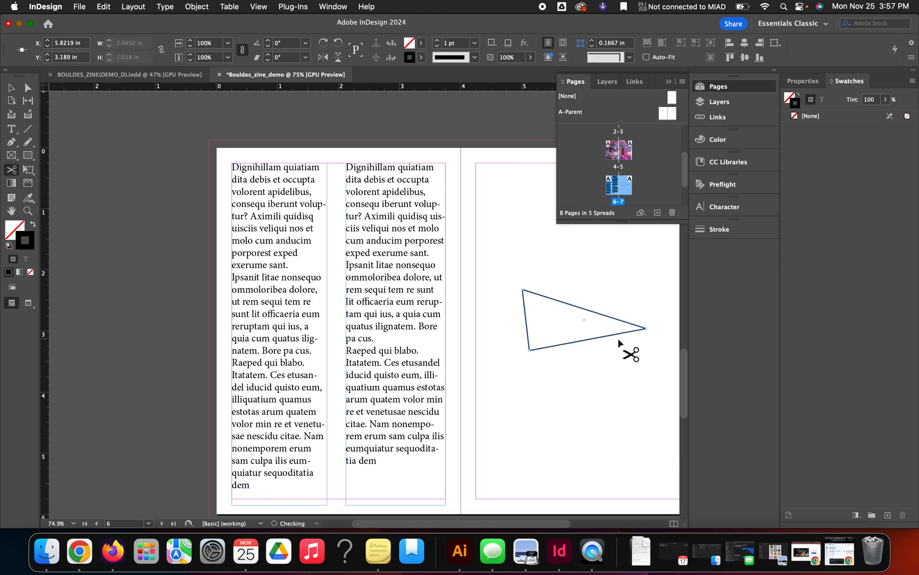
pyautogui.click(566, 302)
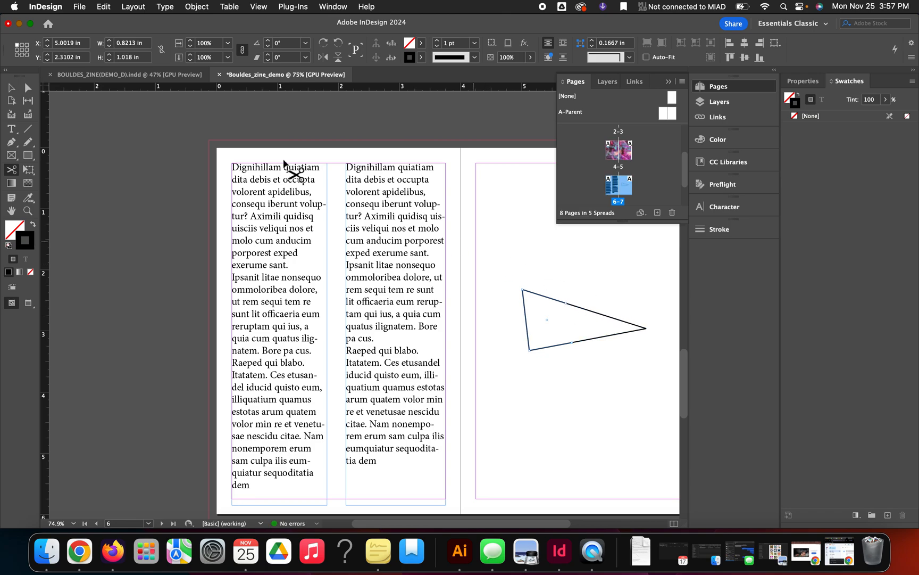
pyautogui.click(10, 87)
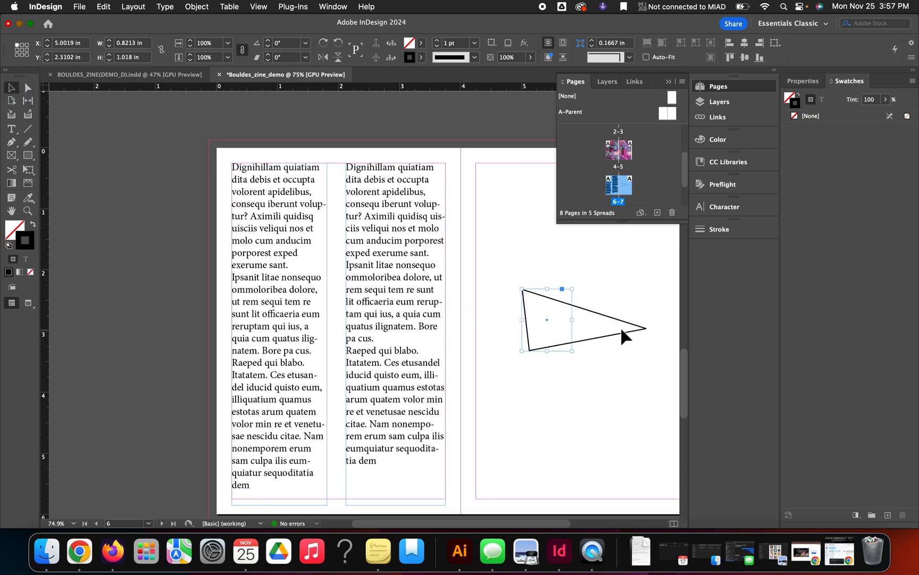
pyautogui.moveTo(526, 318); pyautogui.dragTo(504, 316)
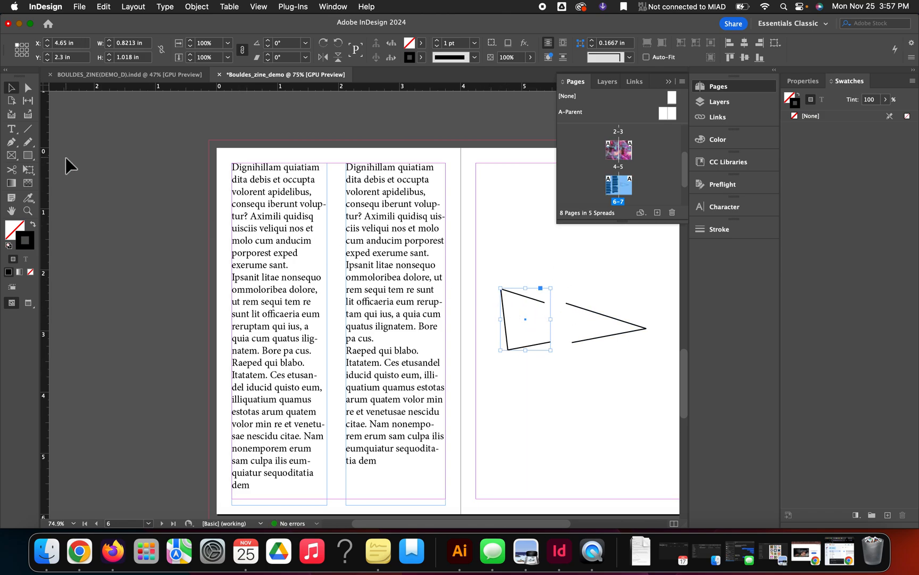
# Apply a gradient to the stroke of the cut-off left piece on page 7, setting its direction downward below the shape
pyautogui.click(12, 183)
pyautogui.moveTo(506, 228); pyautogui.dragTo(522, 268)
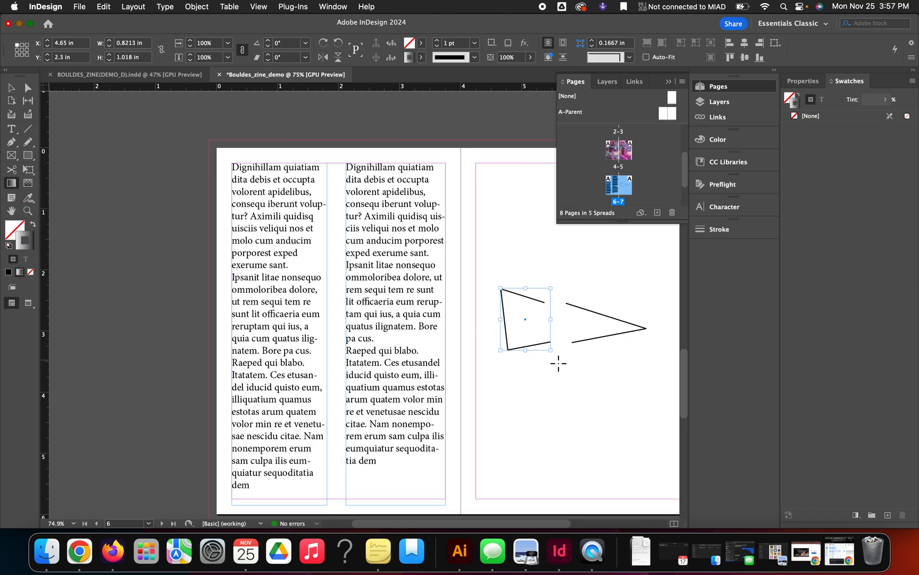
pyautogui.moveTo(559, 363)
pyautogui.mouseDown()
pyautogui.moveTo(601, 425)
pyautogui.moveTo(611, 425)
pyautogui.moveTo(555, 415)
pyautogui.mouseUp()
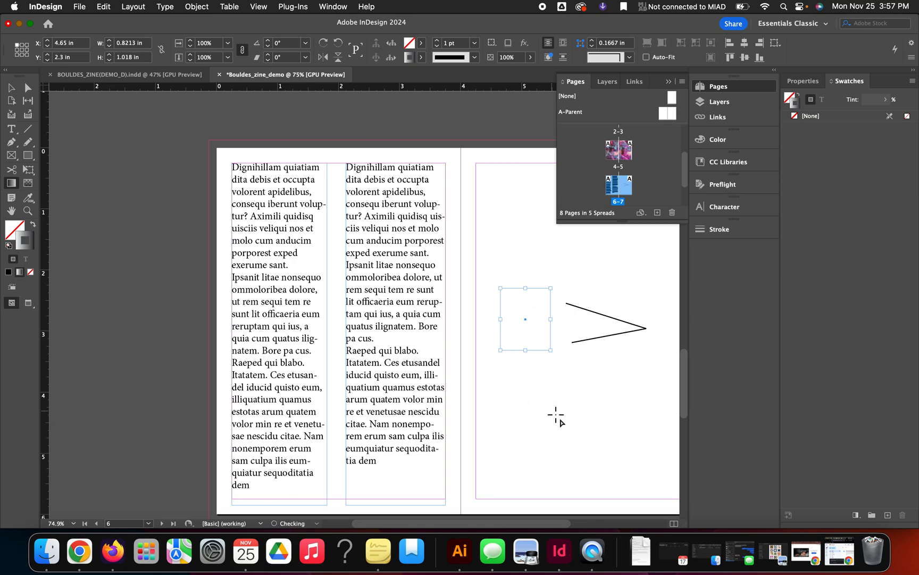
# Try to apply a gradient across the marbled image on pages 4–5 with the Gradient Swatch tool
pyautogui.scroll(-2, 556, 420)
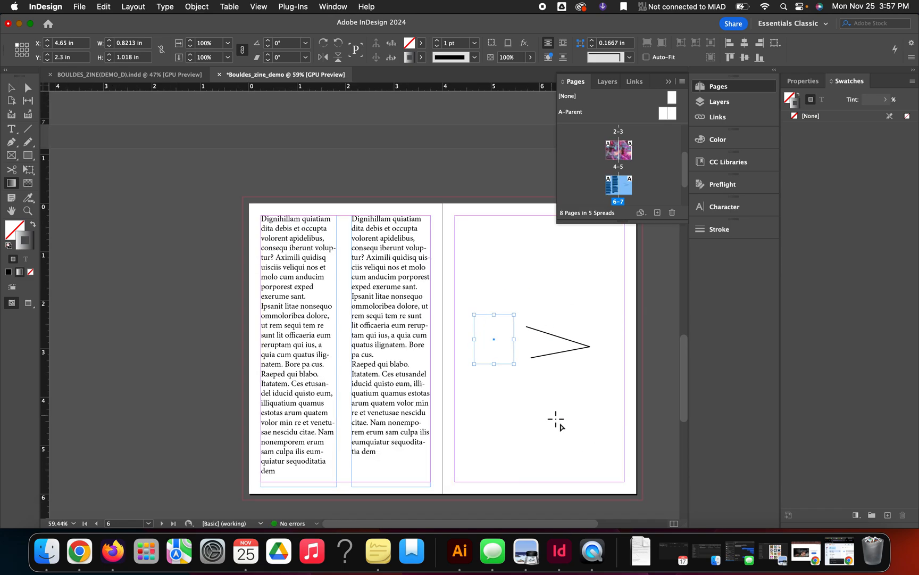
pyautogui.scroll(5, 556, 419)
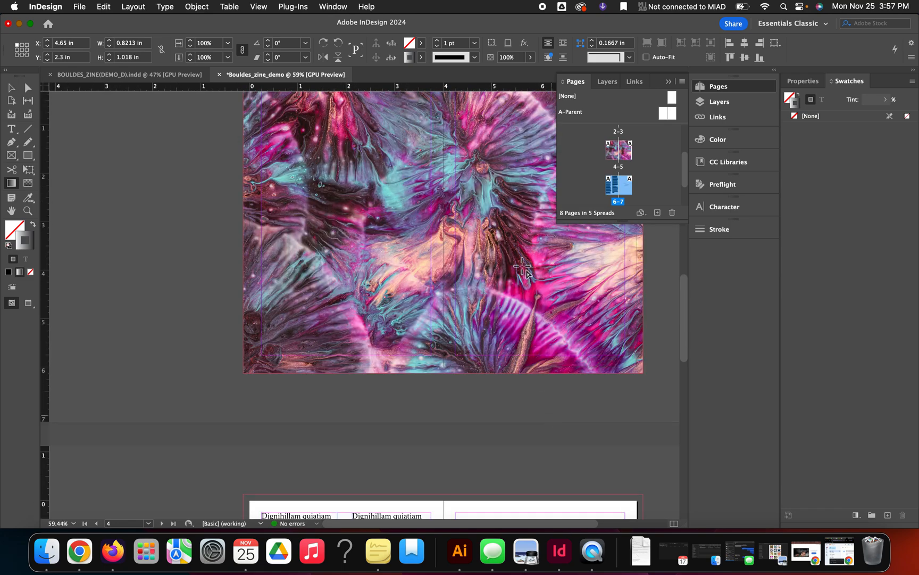
pyautogui.scroll(5, 354, 184)
pyautogui.scroll(-10, 354, 183)
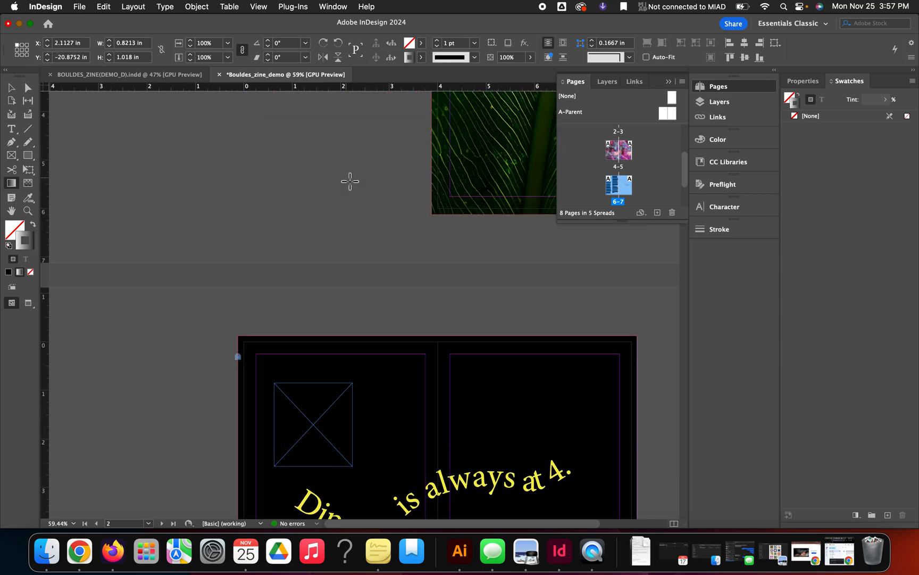
pyautogui.scroll(-5, 352, 198)
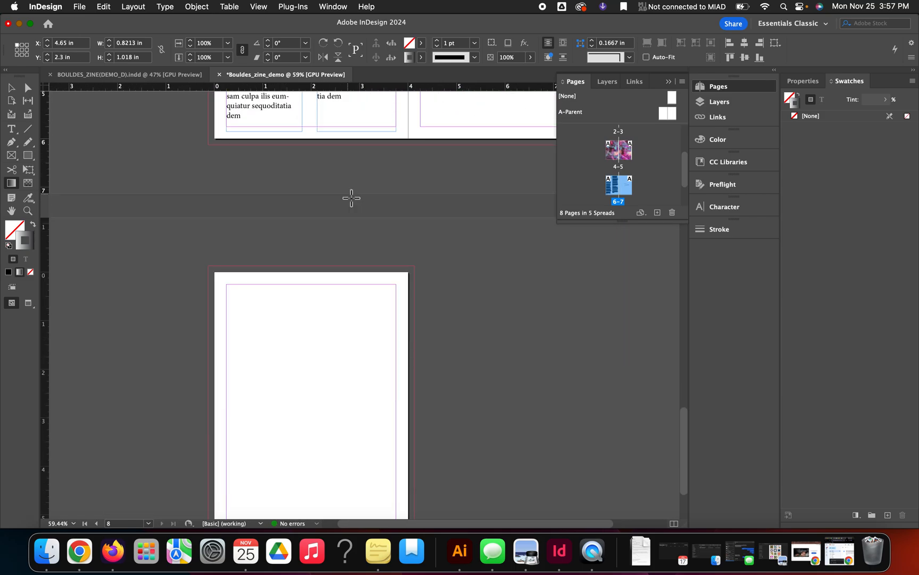
pyautogui.scroll(15, 351, 198)
pyautogui.scroll(-2, 351, 198)
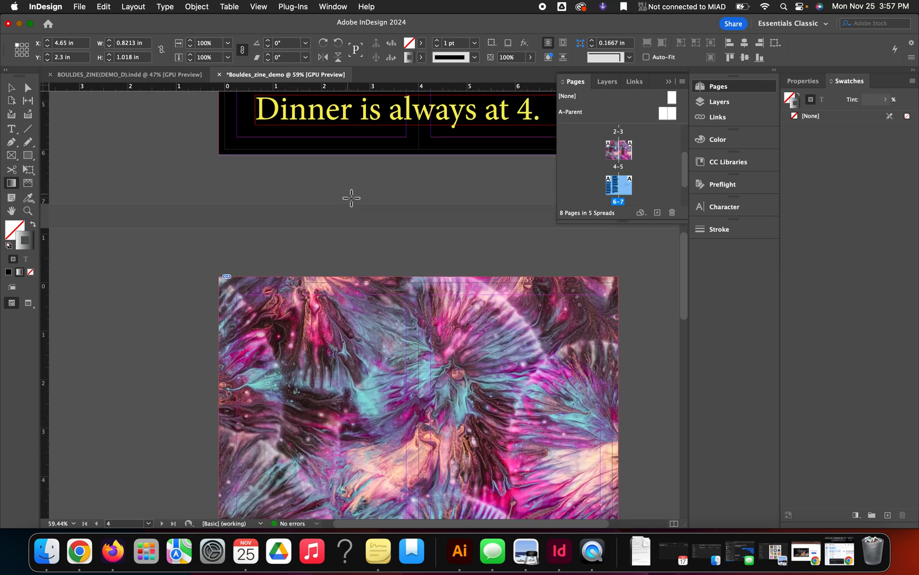
pyautogui.moveTo(344, 294); pyautogui.dragTo(346, 377)
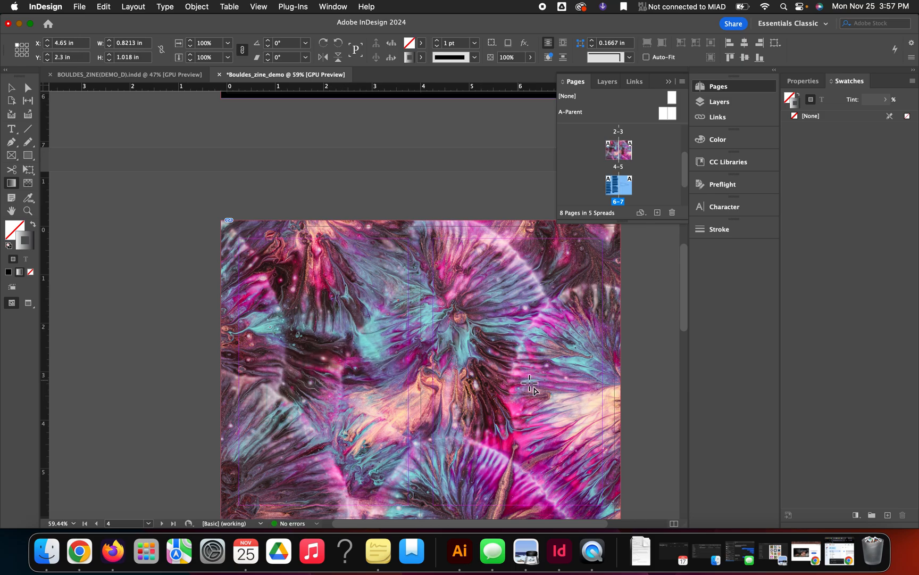
pyautogui.moveTo(509, 454); pyautogui.dragTo(528, 380)
# Draw a rectangle about 1.86 × 1.68 in over the image on page 4 and apply a gradient to its stroke
pyautogui.click(27, 155)
pyautogui.moveTo(282, 300); pyautogui.dragTo(372, 380)
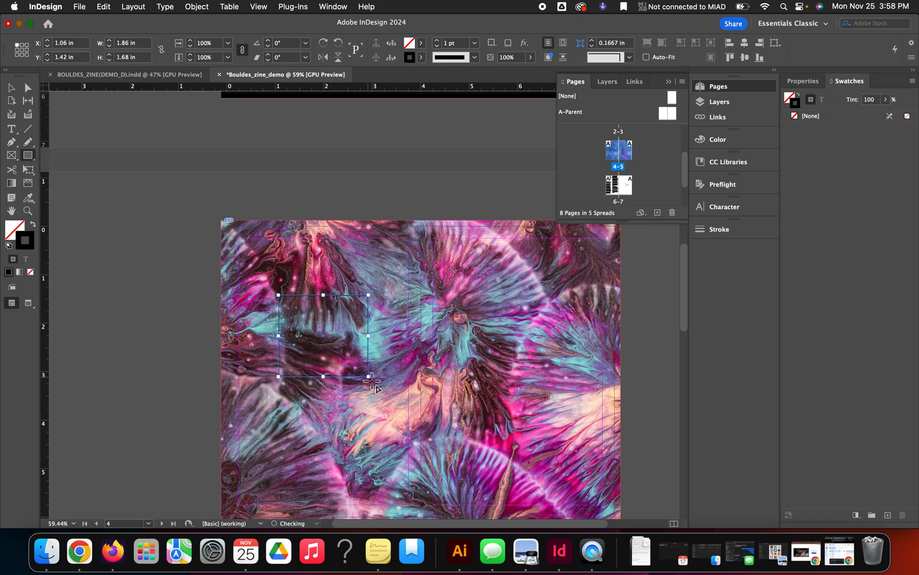
pyautogui.click(12, 183)
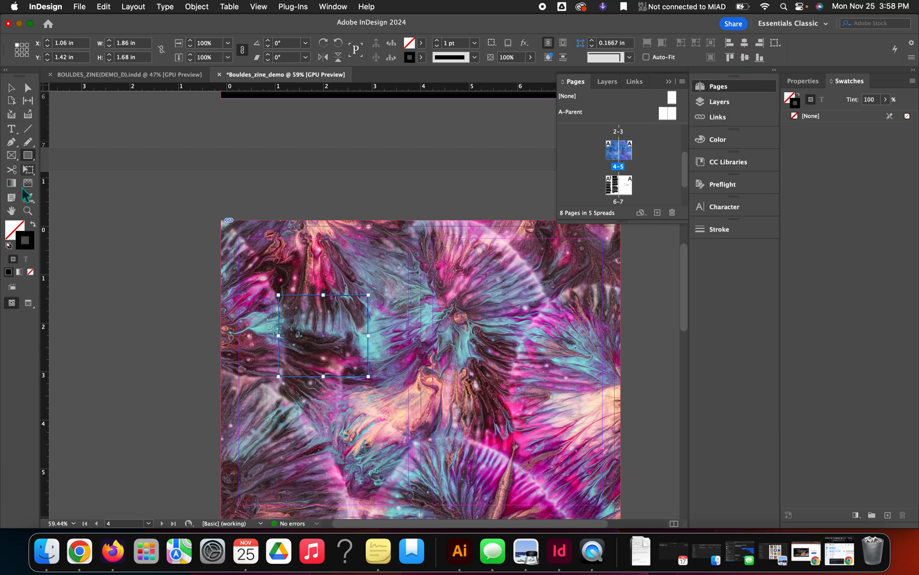
pyautogui.moveTo(328, 453); pyautogui.dragTo(381, 394)
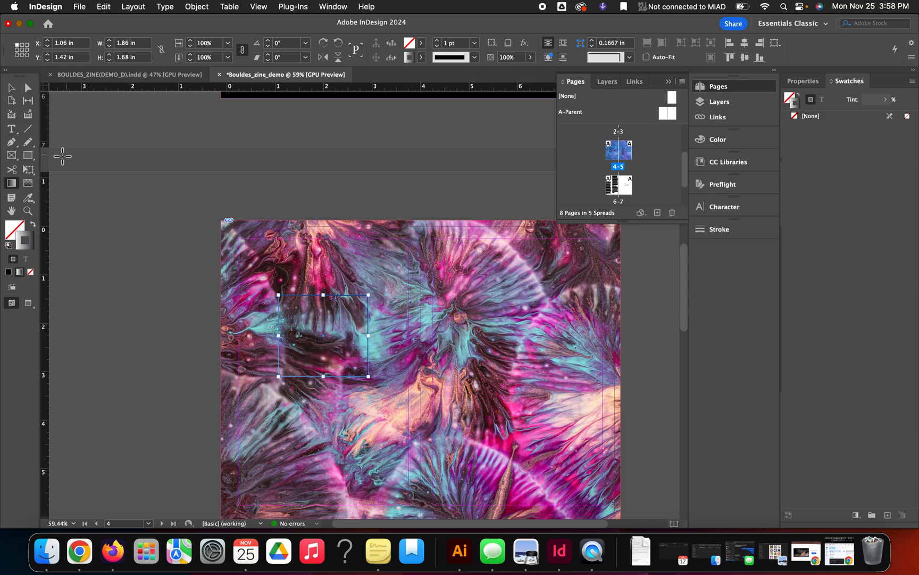
pyautogui.click(11, 88)
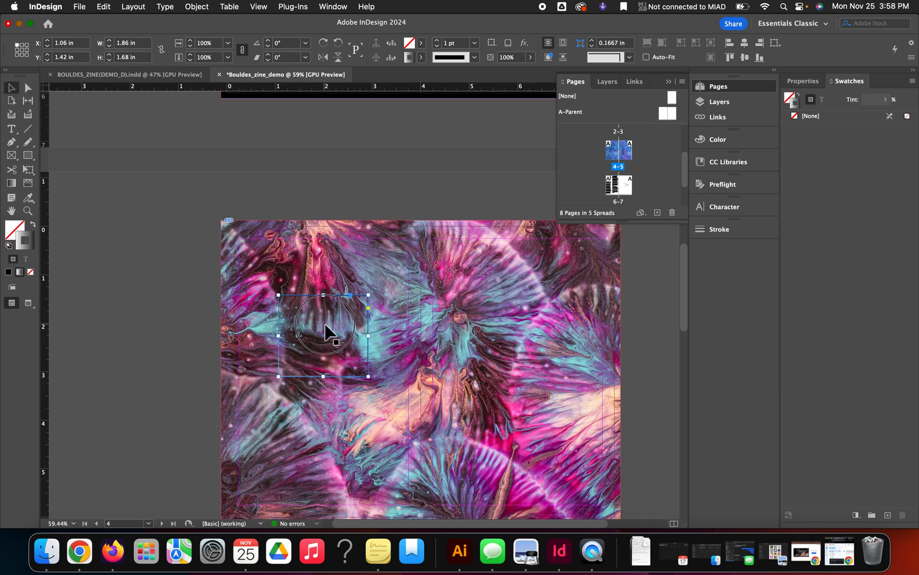
pyautogui.moveTo(326, 324)
pyautogui.mouseDown()
pyautogui.moveTo(363, 314)
pyautogui.moveTo(340, 304)
pyautogui.moveTo(321, 339)
pyautogui.mouseUp()
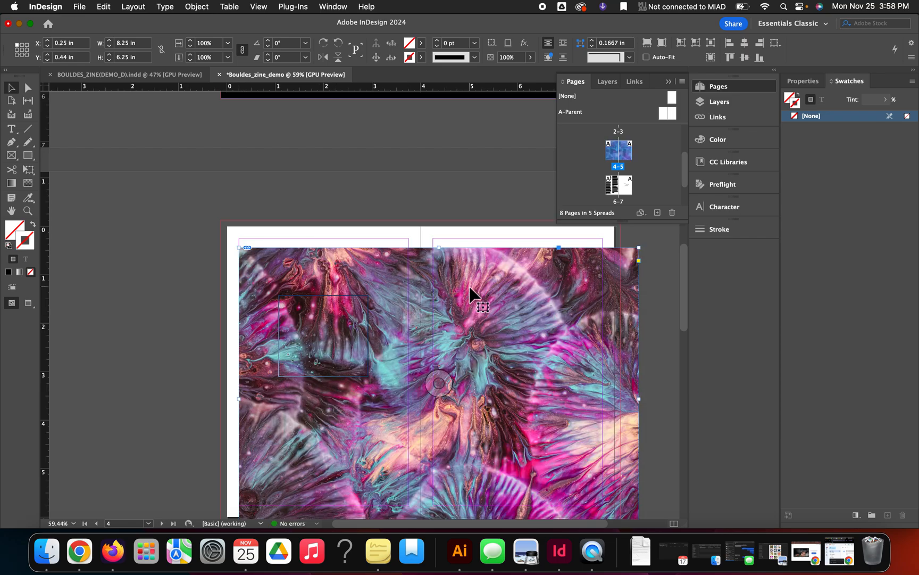
pyautogui.press('super+z')
pyautogui.press('super+z')
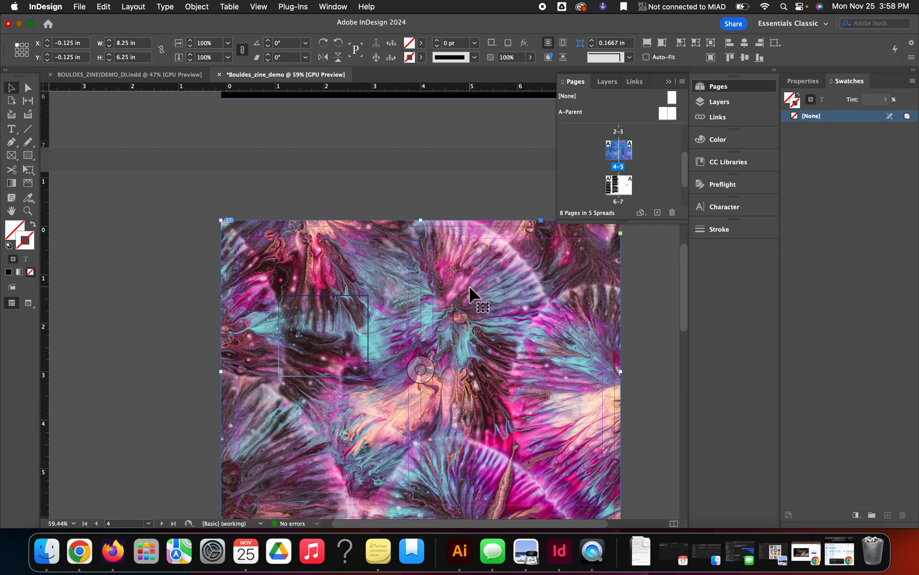
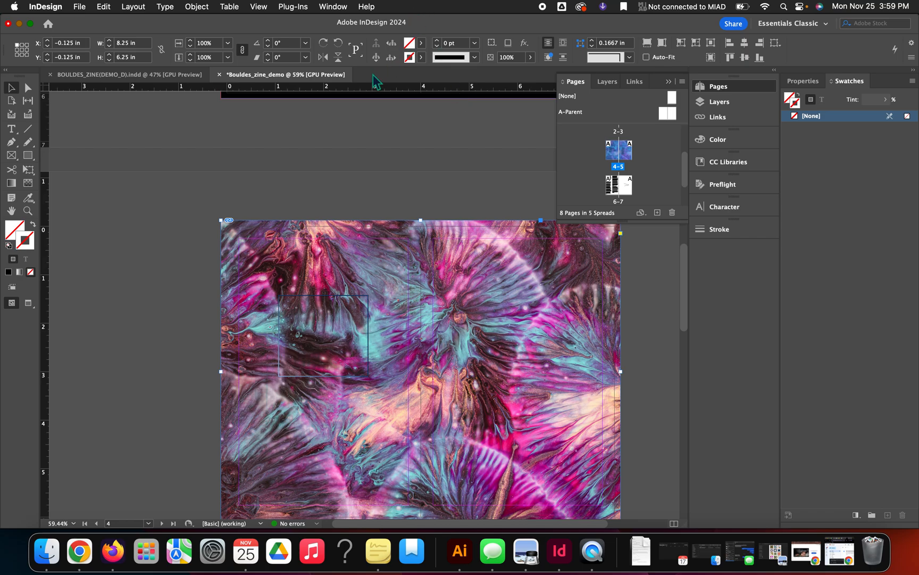
# Expand the Color panel, then open the Effects panel and dock it beneath Stroke
pyautogui.click(711, 143)
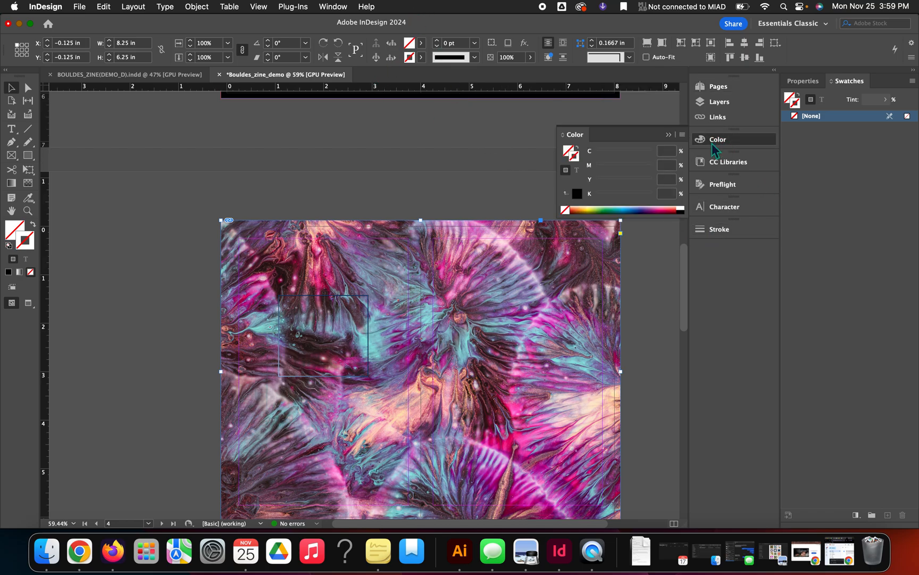
pyautogui.click(335, 8)
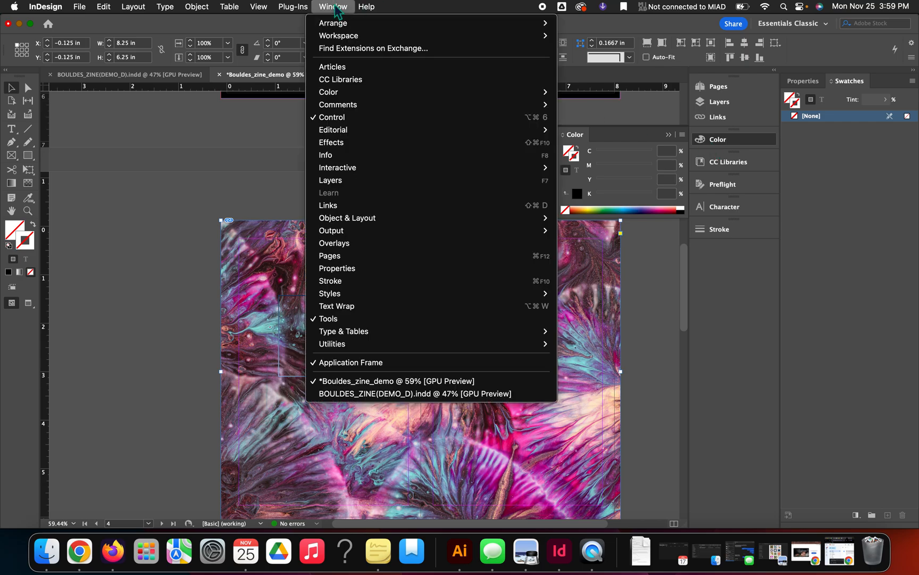
pyautogui.click(376, 148)
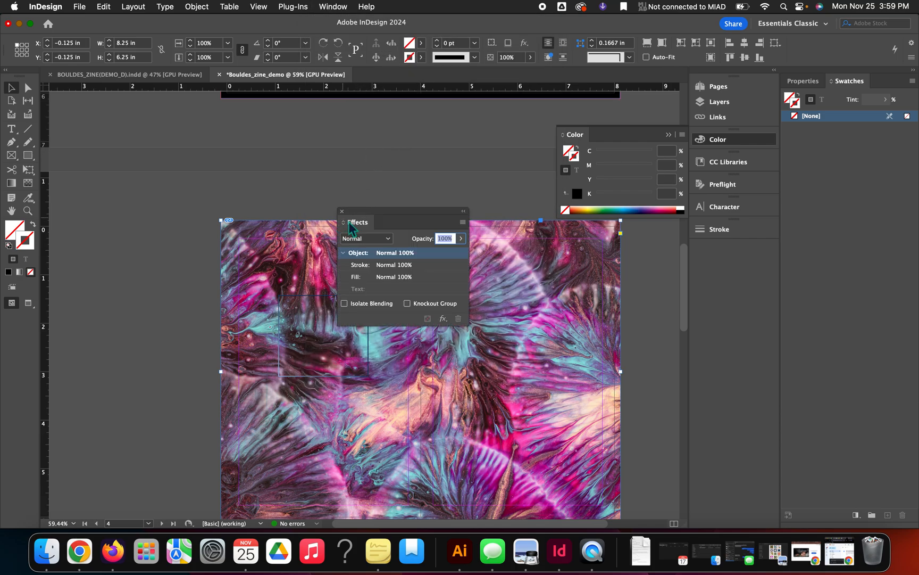
pyautogui.moveTo(347, 221)
pyautogui.mouseDown()
pyautogui.moveTo(409, 199)
pyautogui.moveTo(719, 201)
pyautogui.moveTo(692, 266)
pyautogui.moveTo(701, 250)
pyautogui.mouseUp()
# Open the Text Wrap panel, dock it as a column beside Swatches, and collapse the Color panel
pyautogui.click(334, 7)
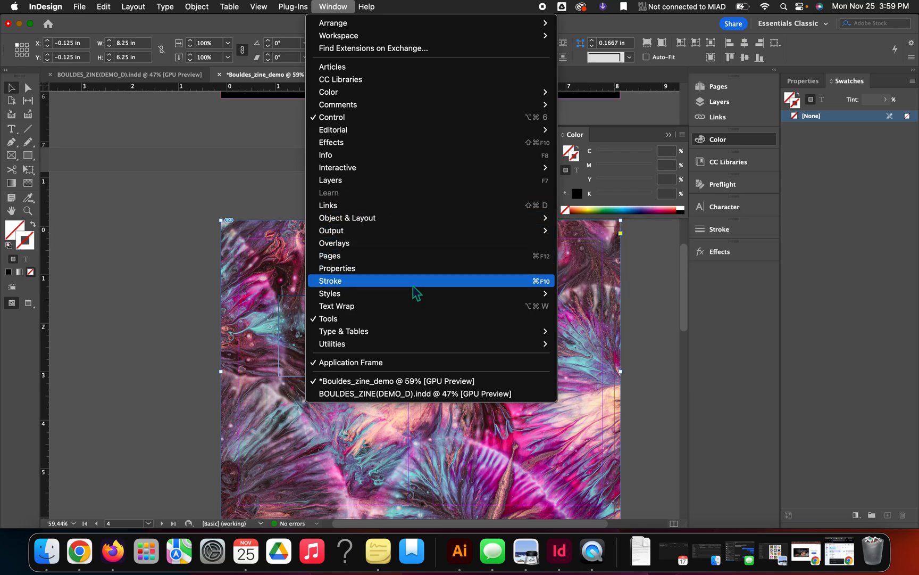
pyautogui.click(417, 306)
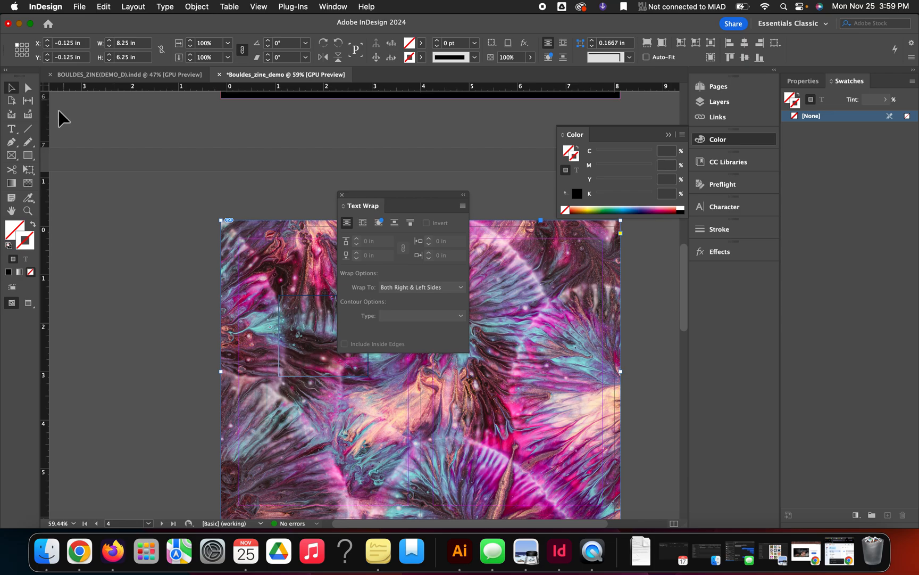
pyautogui.scroll(-15, 294, 325)
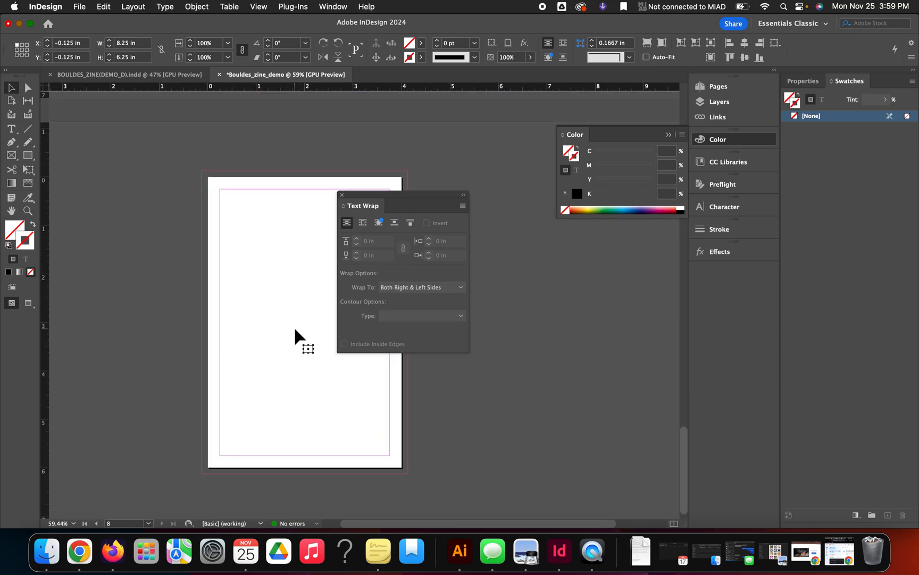
pyautogui.scroll(8, 293, 326)
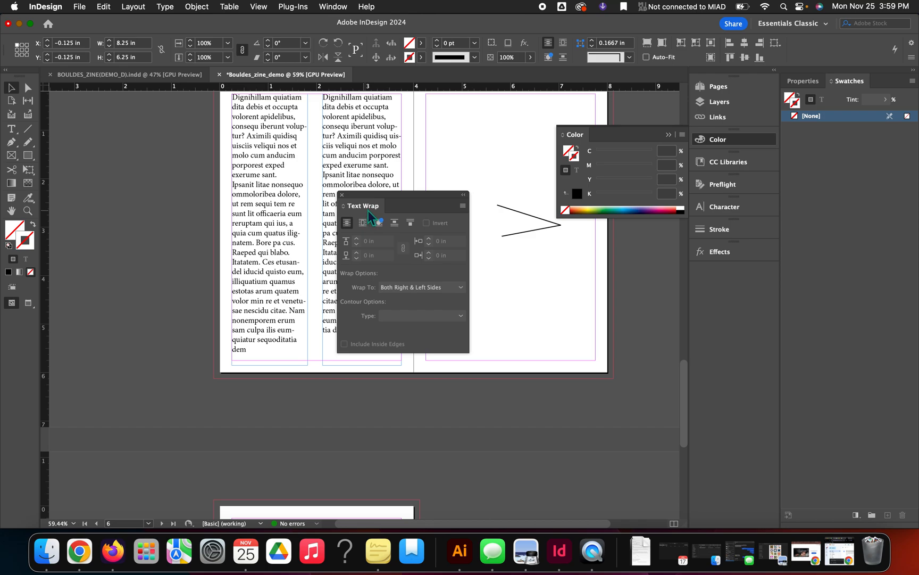
pyautogui.click(629, 248)
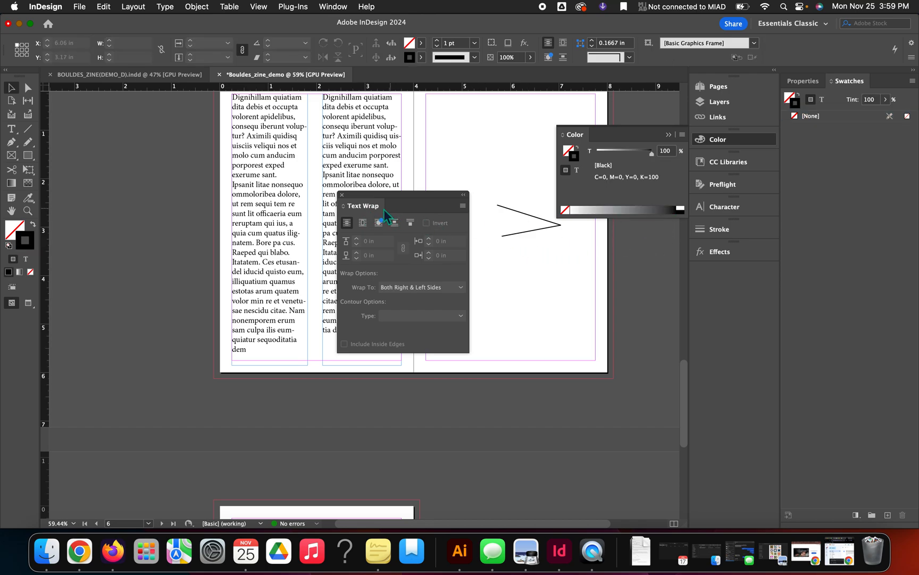
pyautogui.moveTo(384, 210); pyautogui.dragTo(782, 263)
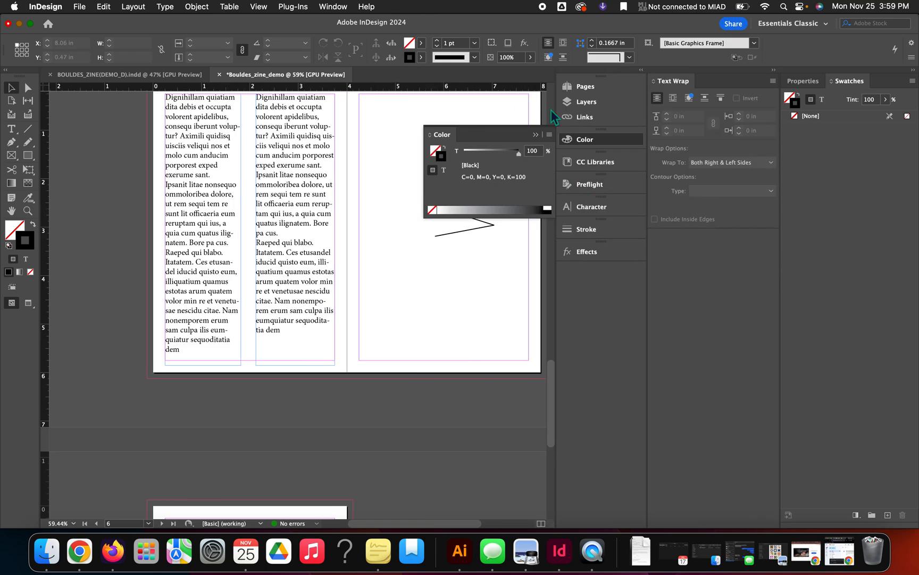
pyautogui.click(536, 136)
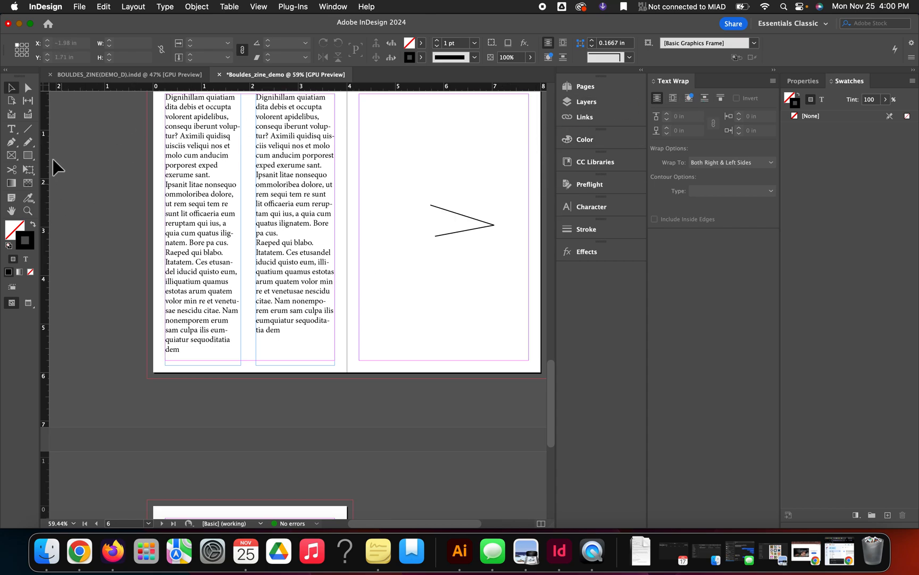
# Draw a rectangle about 0.84 × 0.56 in above the open angle on page 7 and swap its stroke and fill for a black fill
pyautogui.click(28, 155)
pyautogui.moveTo(431, 149)
pyautogui.mouseDown()
pyautogui.moveTo(436, 180)
pyautogui.moveTo(471, 175)
pyautogui.mouseUp()
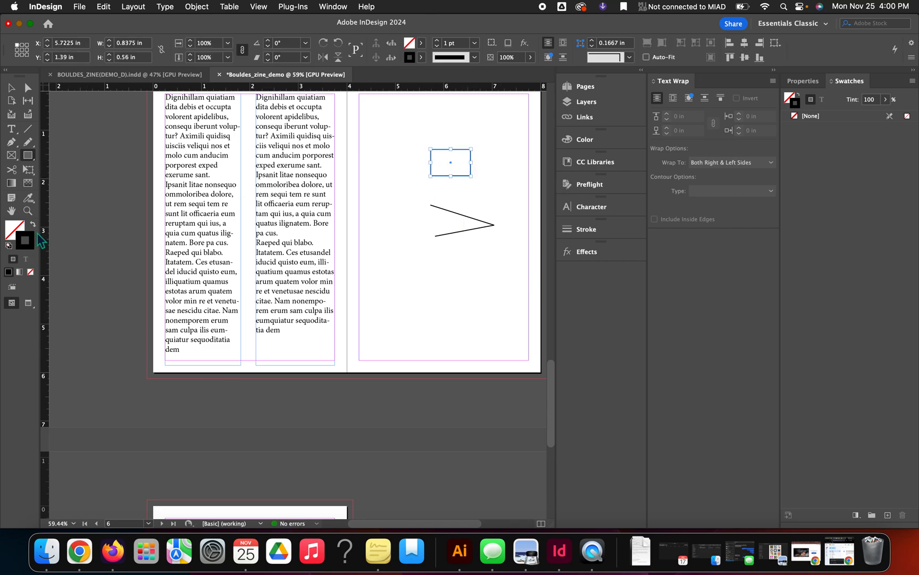
pyautogui.click(34, 225)
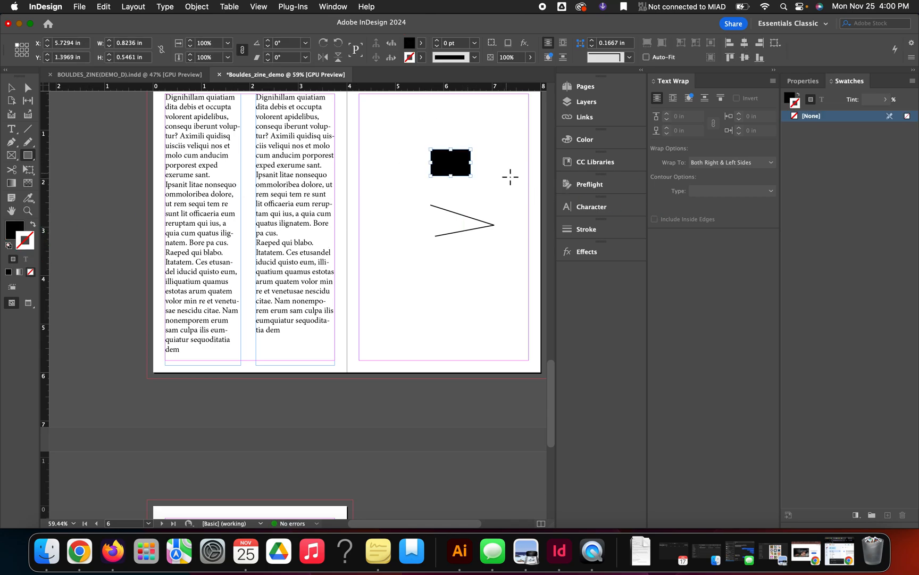
# Create a text frame about 2.03 × 0.83 in overlapping the black rectangle on page 7 and enter filler text ending in "mk kmm"
pyautogui.click(11, 129)
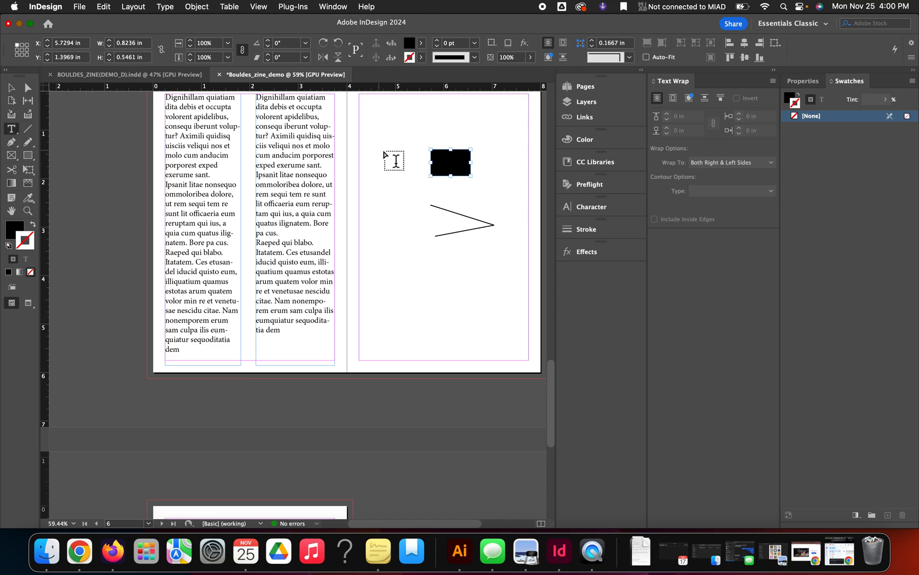
pyautogui.moveTo(379, 149); pyautogui.dragTo(477, 189)
pyautogui.write('mk kmm')
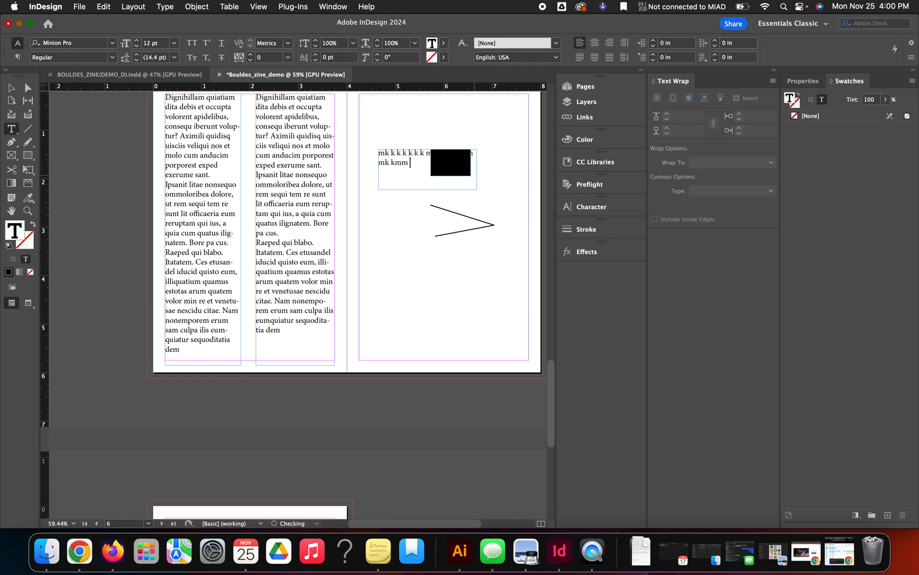
pyautogui.click(12, 87)
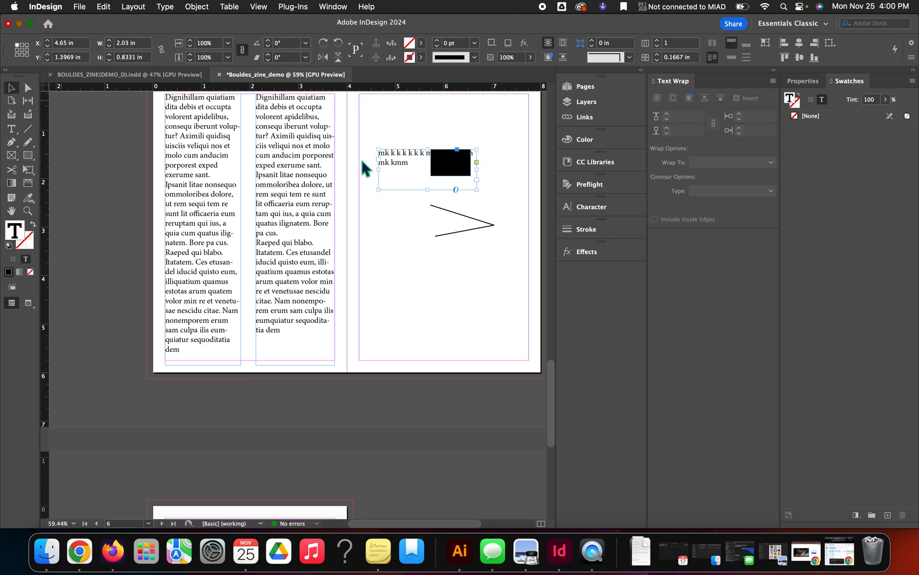
pyautogui.click(410, 119)
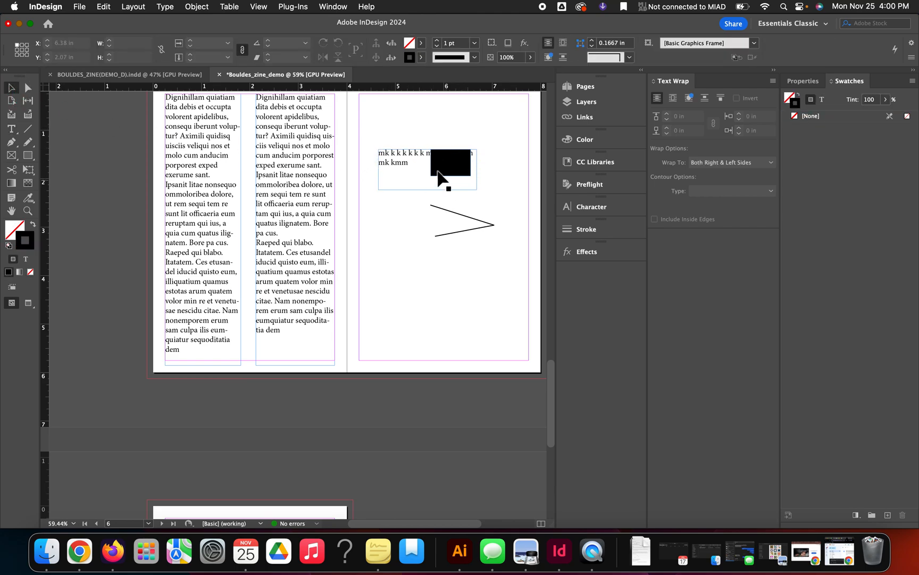
# Try to color the text overlapping the black rectangle green (#00c830) from the insertion point
pyautogui.scroll(2, 438, 176)
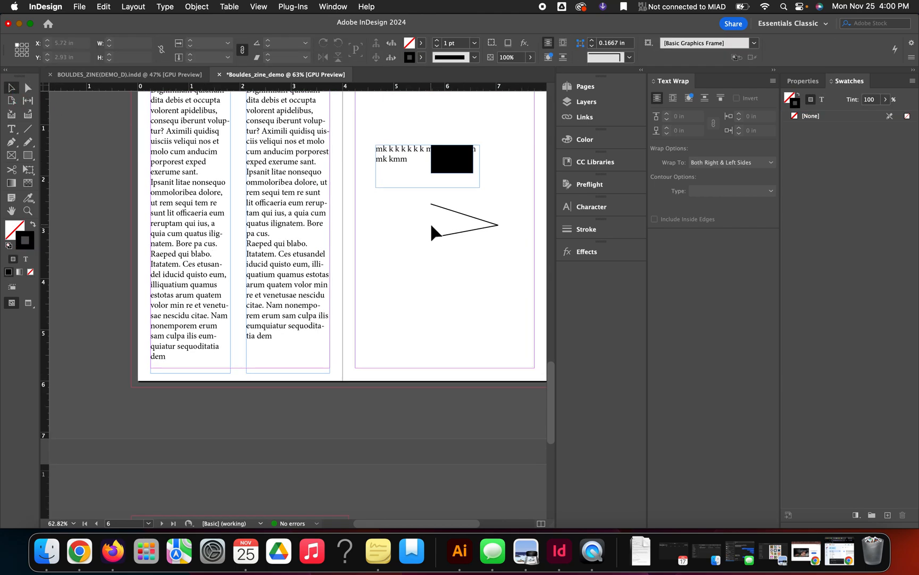
pyautogui.click(438, 160)
pyautogui.doubleClick(444, 161)
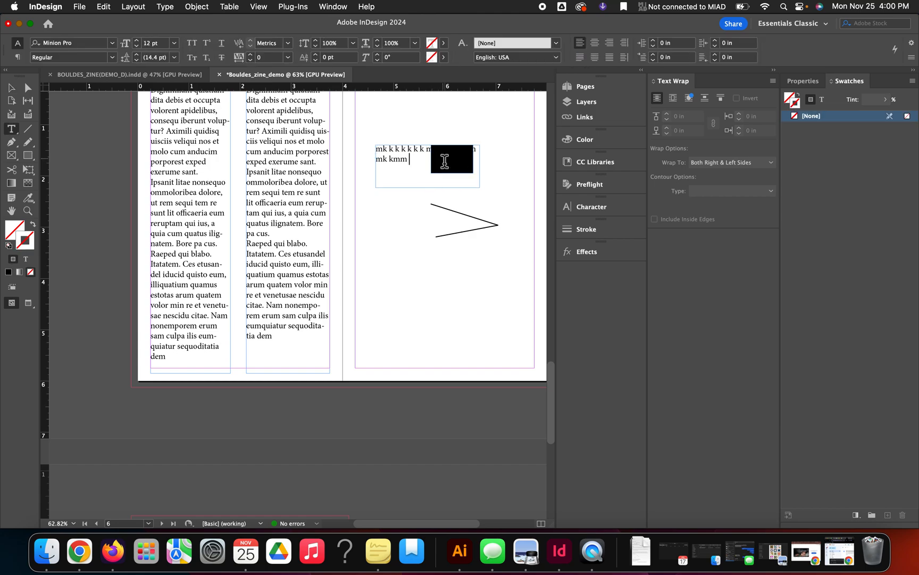
pyautogui.doubleClick(17, 237)
pyautogui.click(343, 258)
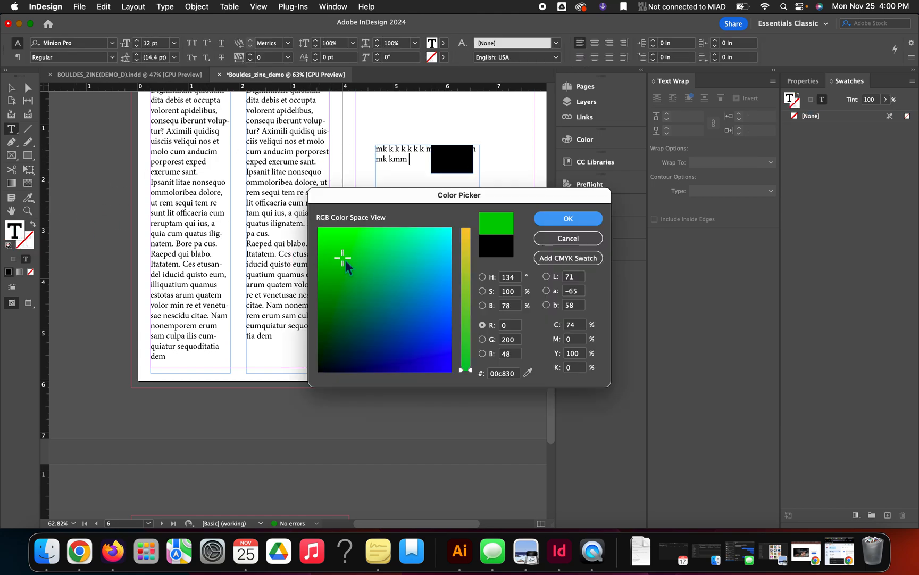
pyautogui.click(572, 224)
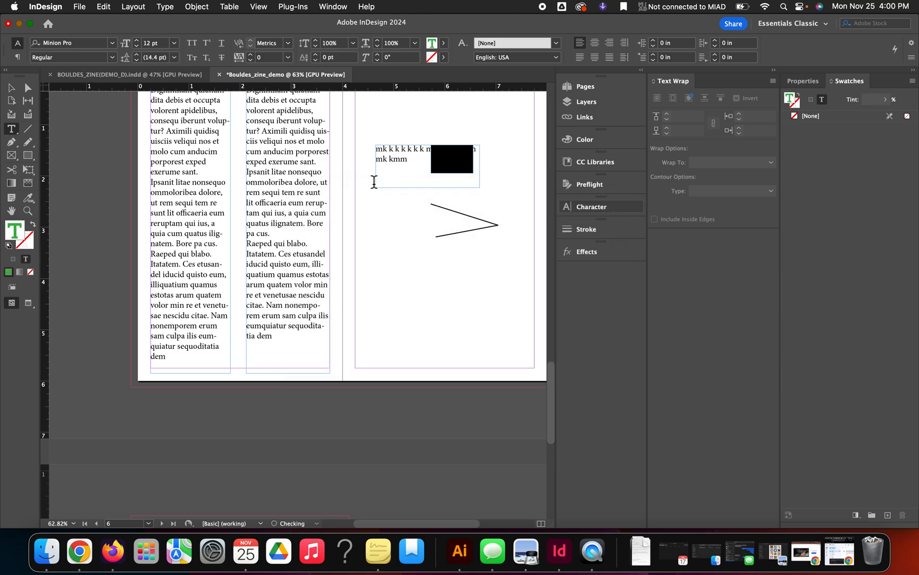
# Select all the filler text in the frame and color it bright green (#00ee2b)
pyautogui.tripleClick(402, 160)
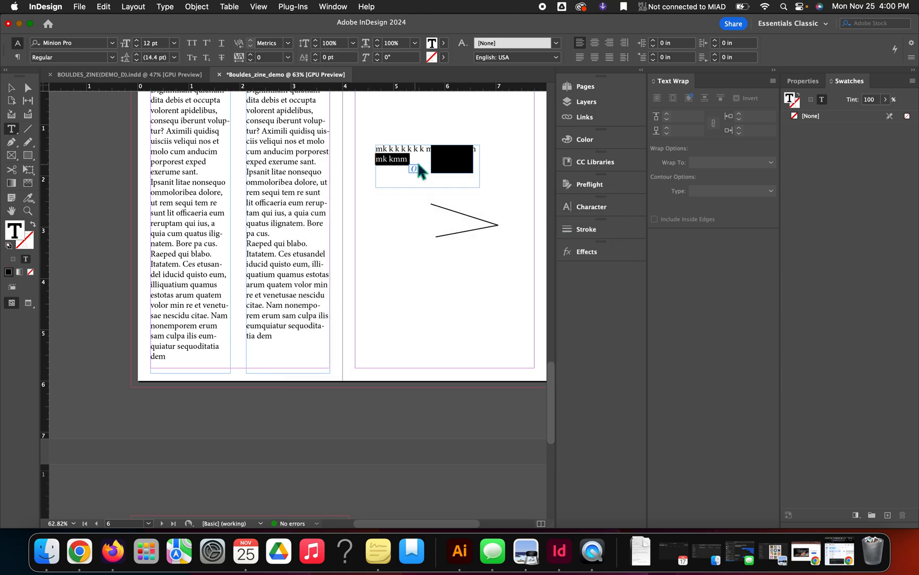
pyautogui.click(416, 160)
pyautogui.moveTo(418, 162); pyautogui.dragTo(366, 144)
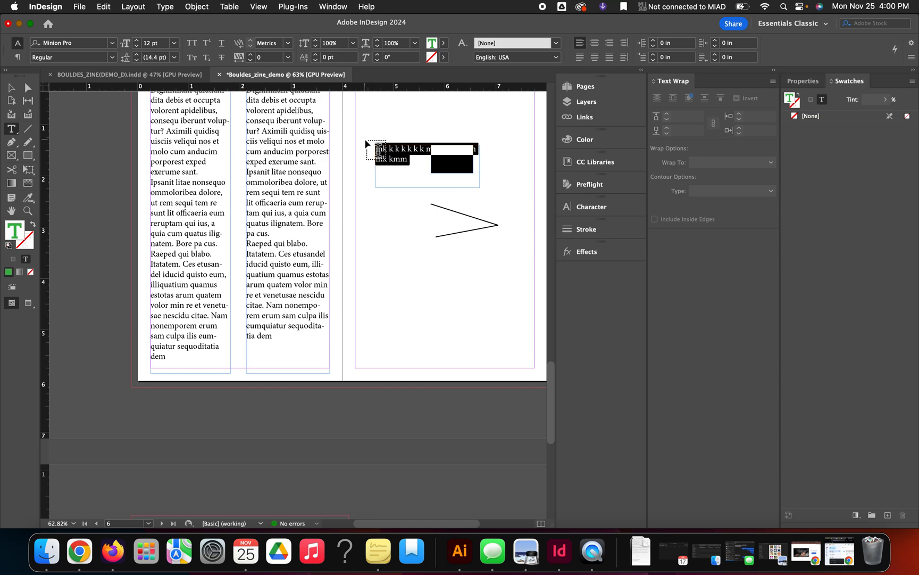
pyautogui.doubleClick(21, 240)
pyautogui.click(343, 245)
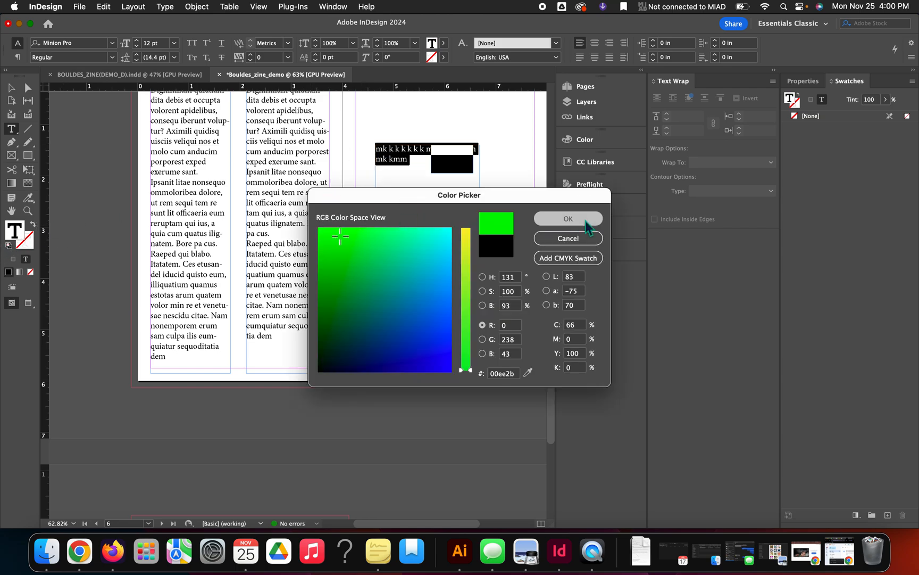
pyautogui.click(586, 219)
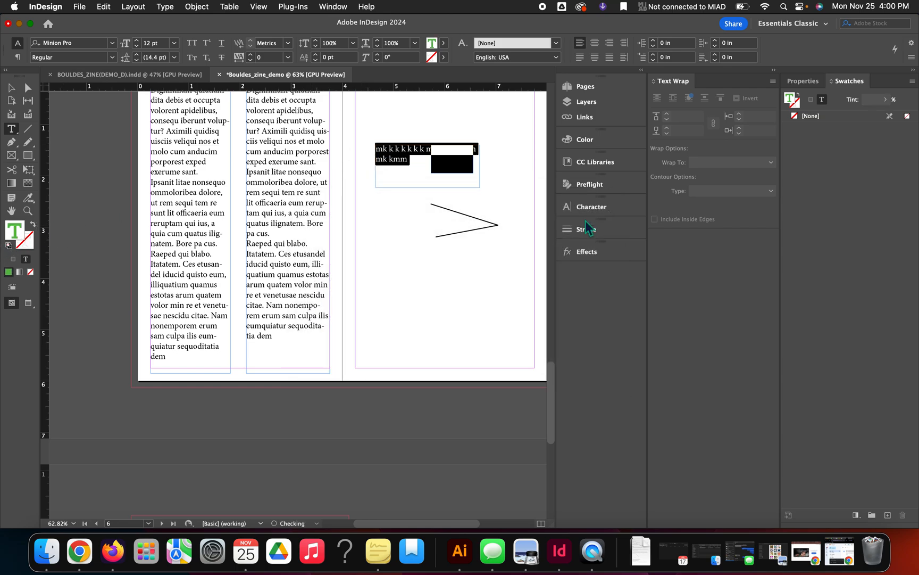
pyautogui.click(11, 88)
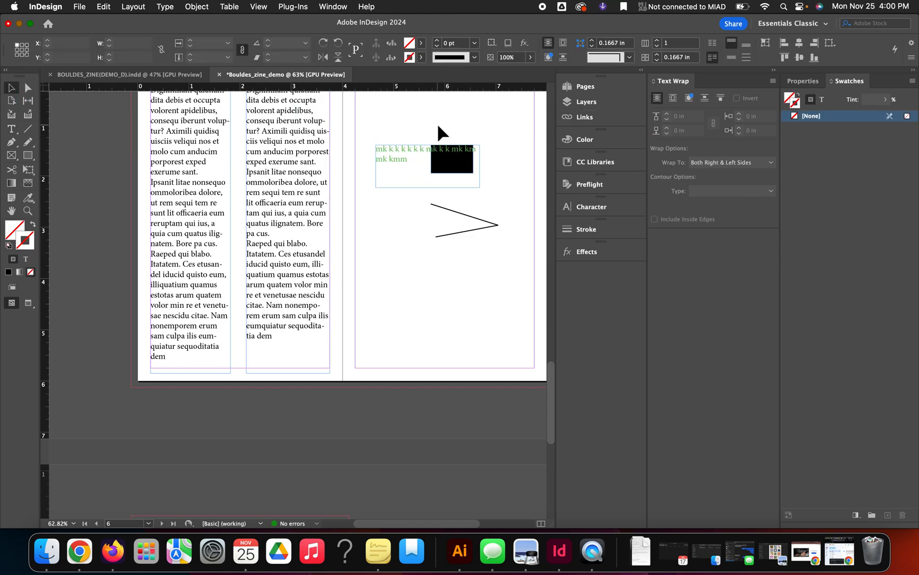
# Select the text frame with the black rectangle, try the bounding-box, object-shape and no-wrap modes, and set the text wrap to Jump Object
pyautogui.click(394, 125)
pyautogui.moveTo(379, 119); pyautogui.dragTo(511, 186)
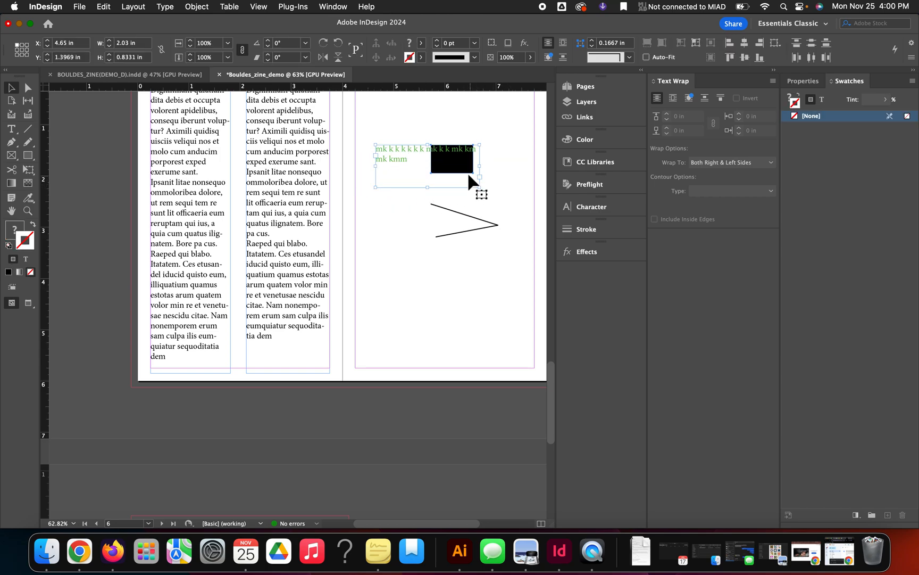
pyautogui.click(674, 99)
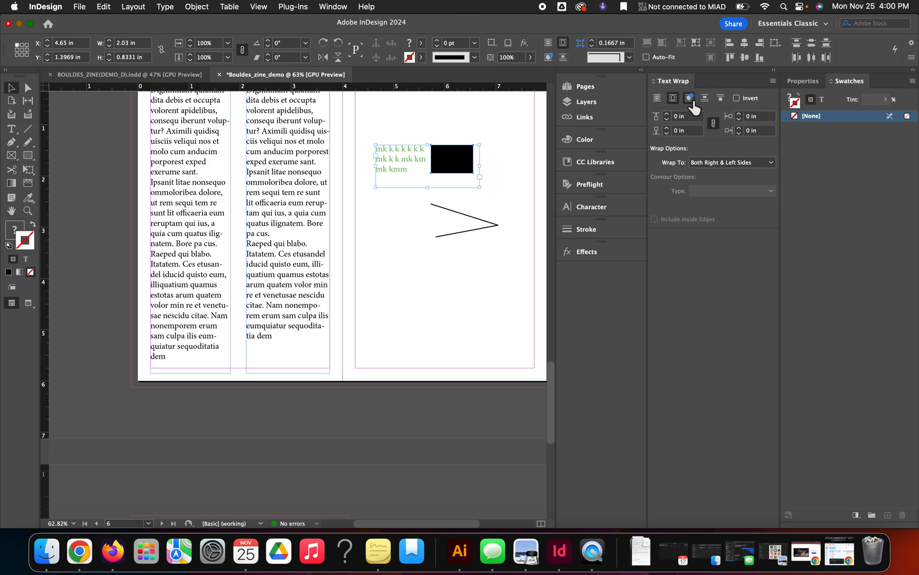
pyautogui.click(692, 102)
pyautogui.click(658, 99)
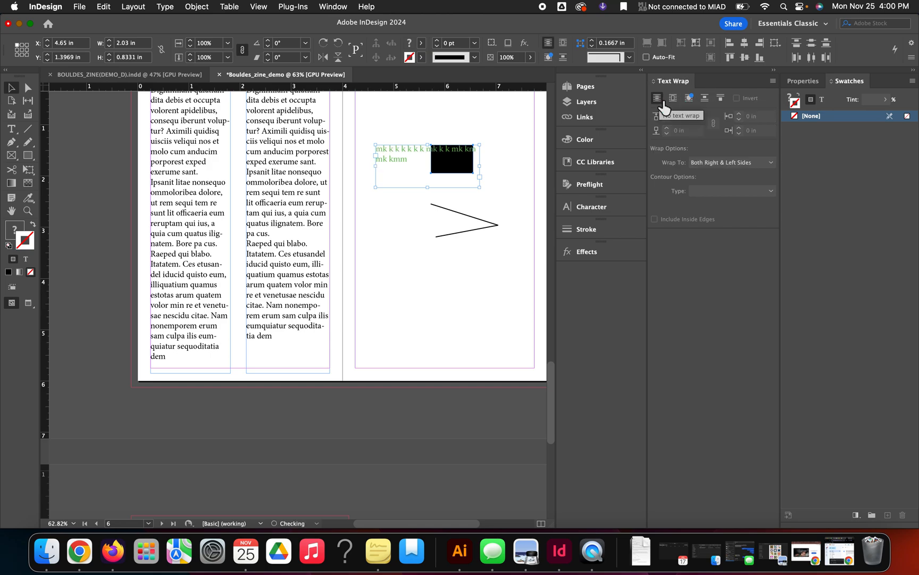
pyautogui.click(705, 99)
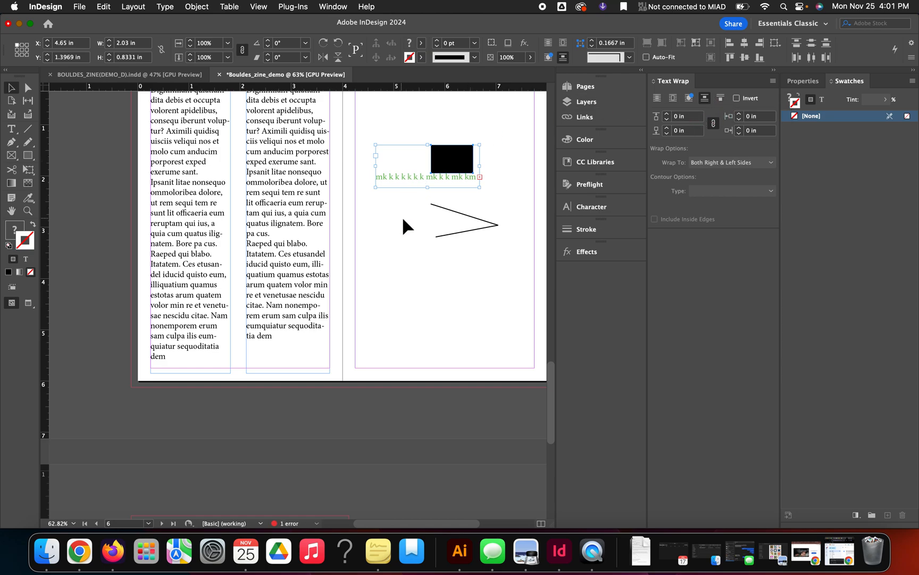
pyautogui.click(28, 155)
pyautogui.moveTo(386, 254); pyautogui.dragTo(405, 309)
pyautogui.press('super+z')
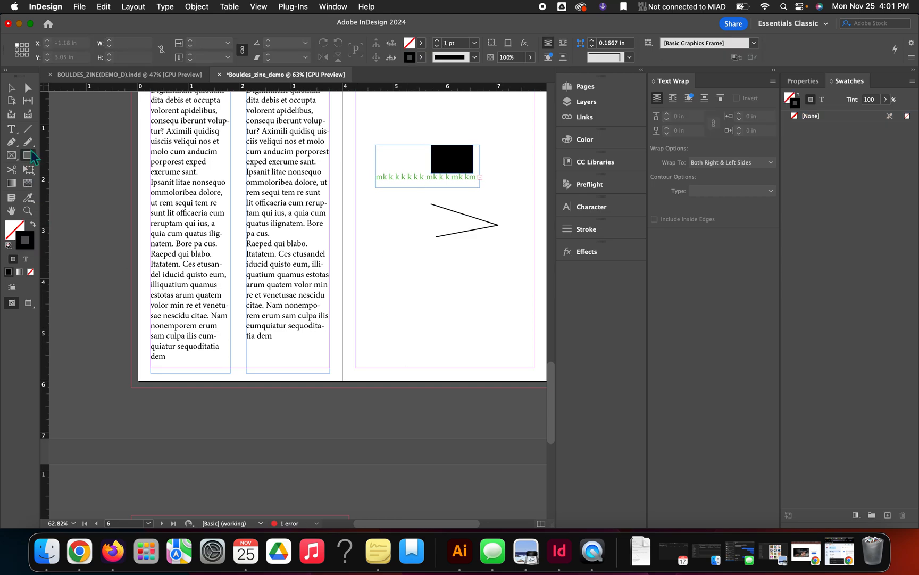
# Draw an ellipse about 2.20 × 2.04 in below the open angle on page 7
pyautogui.click(32, 156)
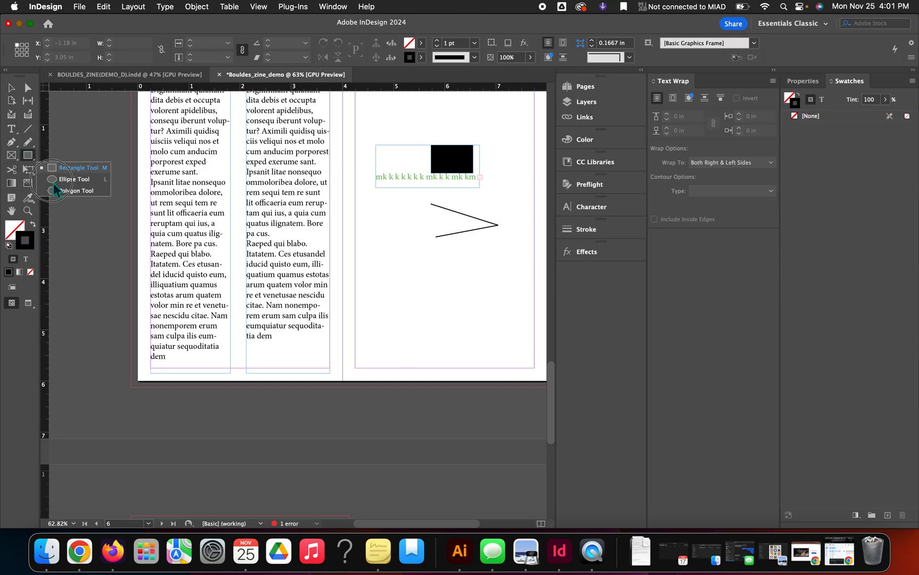
pyautogui.click(70, 178)
pyautogui.moveTo(386, 258); pyautogui.dragTo(498, 361)
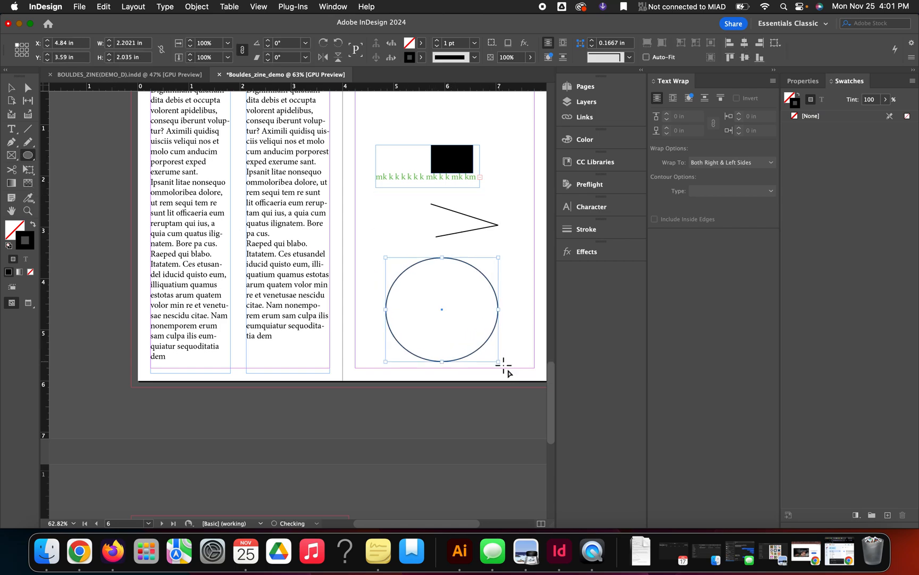
# Turn the ellipse into a text frame and enter a few lines of filler text starting with "momomom"
pyautogui.click(11, 129)
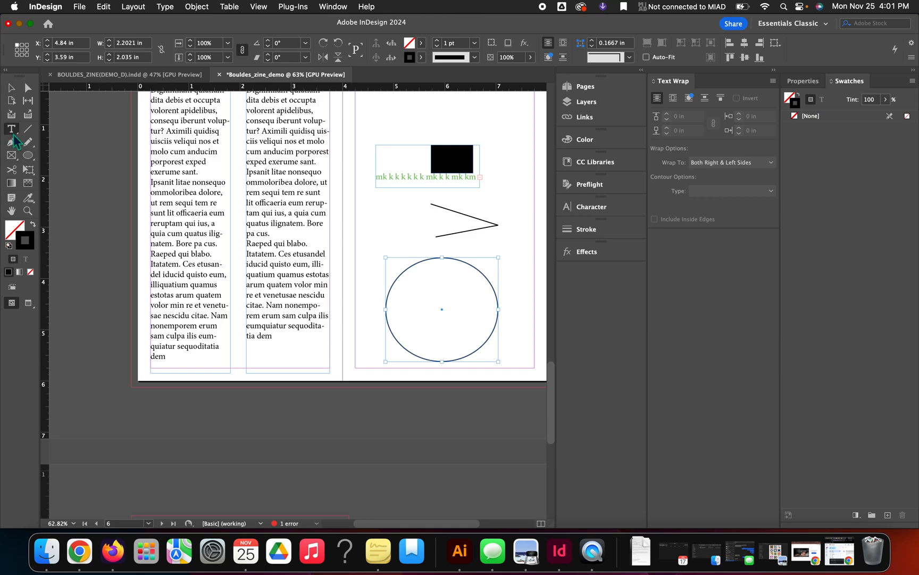
pyautogui.click(442, 291)
pyautogui.write('momomom')
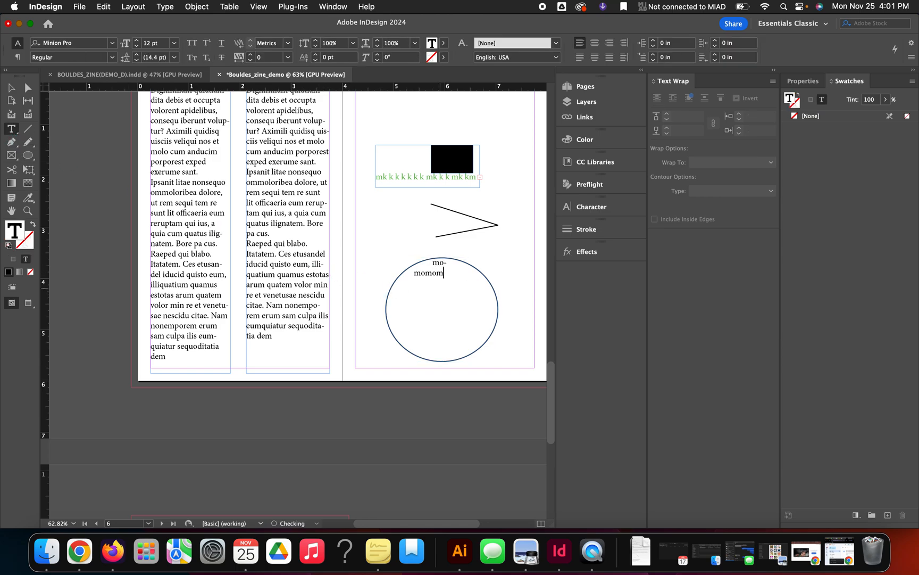
pyautogui.write('mlkmlmklmlmklmklmm')
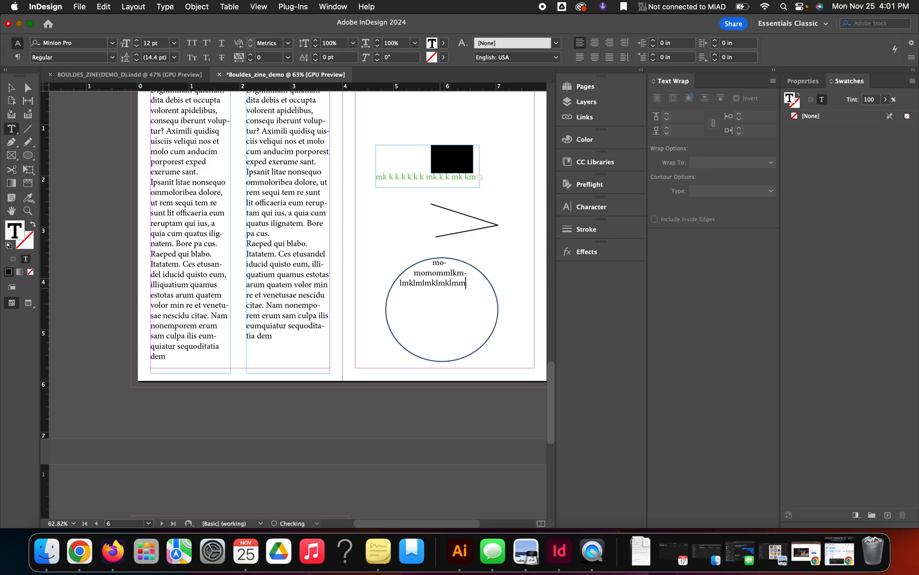
pyautogui.write('kmkmkmkm')
# Draw a 4 × 6 in rectangle covering all of page 8
pyautogui.scroll(-10, 453, 322)
pyautogui.scroll(1, 454, 323)
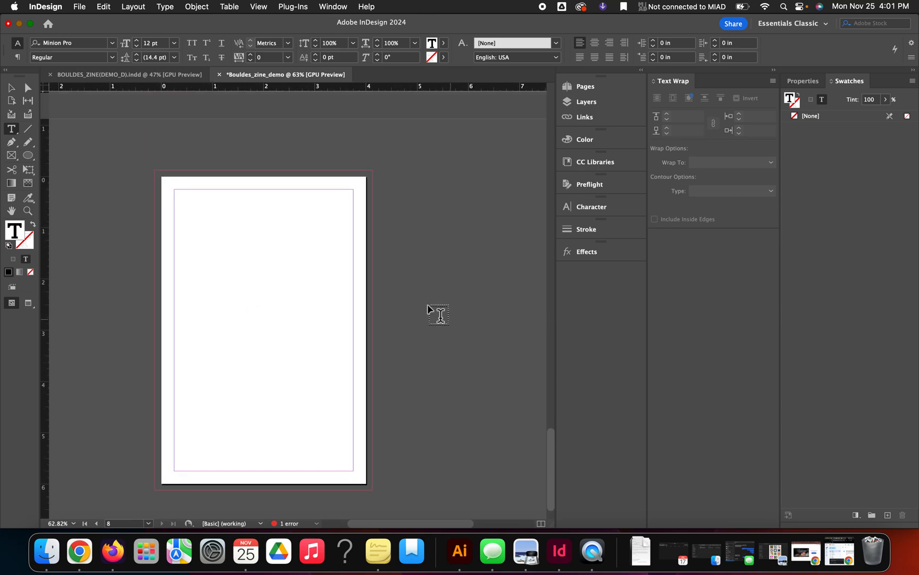
pyautogui.click(11, 182)
pyautogui.click(10, 187)
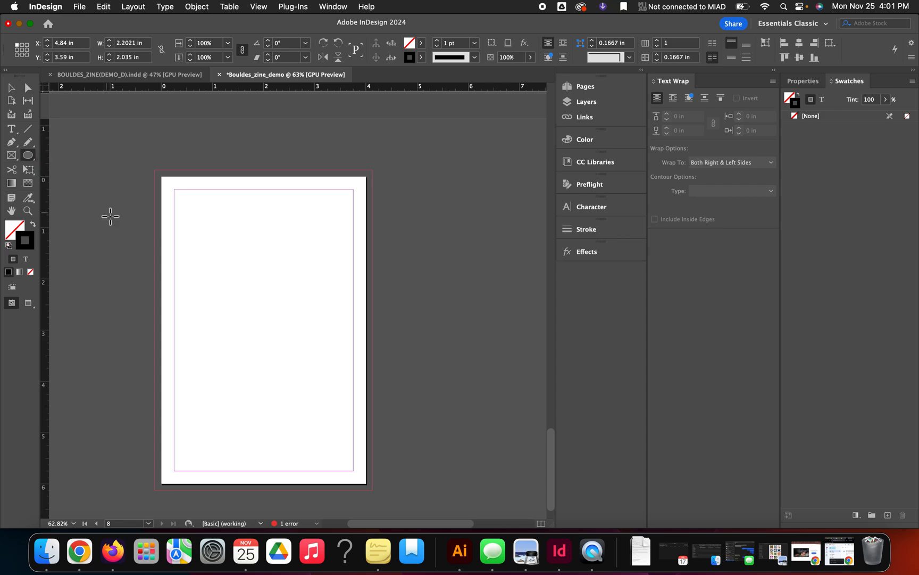
pyautogui.click(35, 157)
pyautogui.moveTo(38, 158); pyautogui.dragTo(59, 169)
pyautogui.click(58, 168)
pyautogui.moveTo(165, 181); pyautogui.dragTo(374, 492)
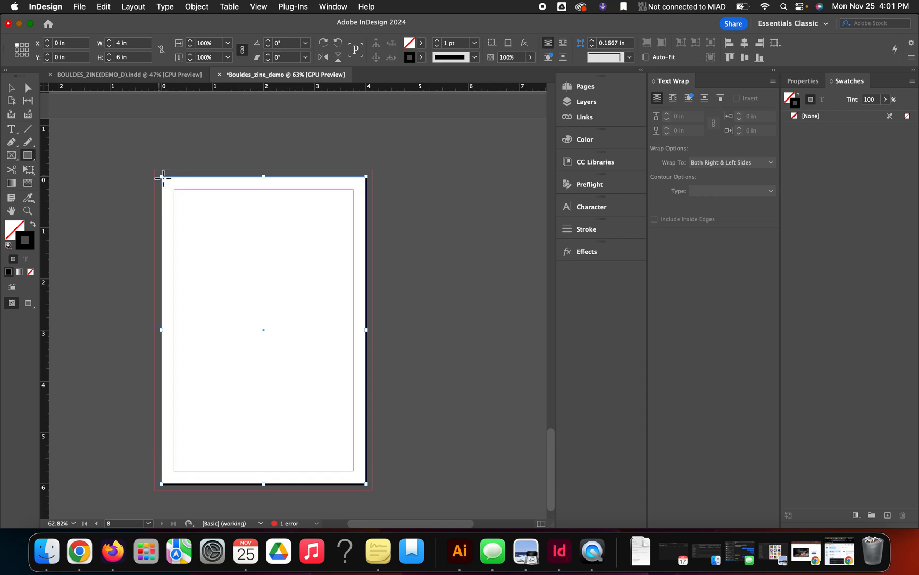
# Extend the page 8 rectangle to the bleed guides at 4.25 × 6.25 in and swap its stroke and fill for a black fill
pyautogui.press('v')
pyautogui.moveTo(161, 177); pyautogui.dragTo(154, 169)
pyautogui.moveTo(366, 170); pyautogui.dragTo(373, 169)
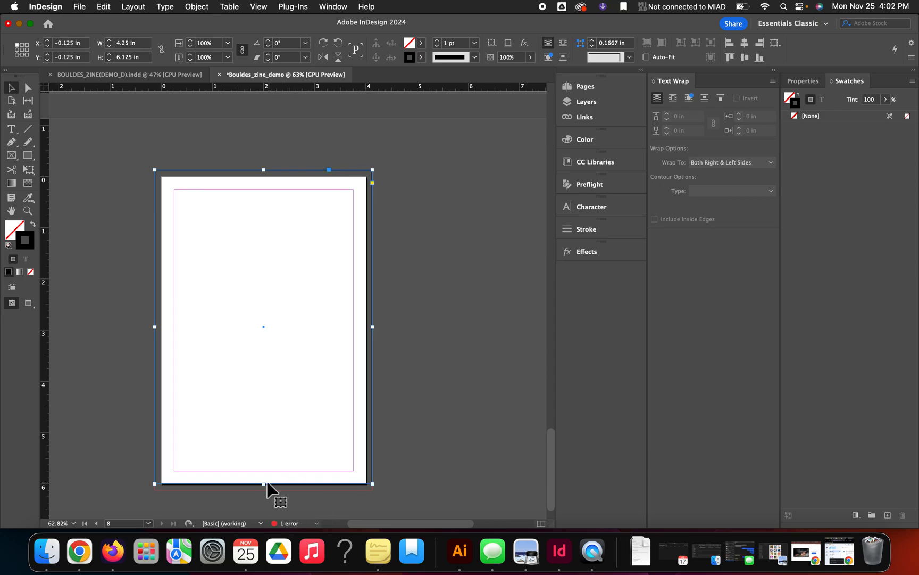
pyautogui.moveTo(264, 483); pyautogui.dragTo(263, 490)
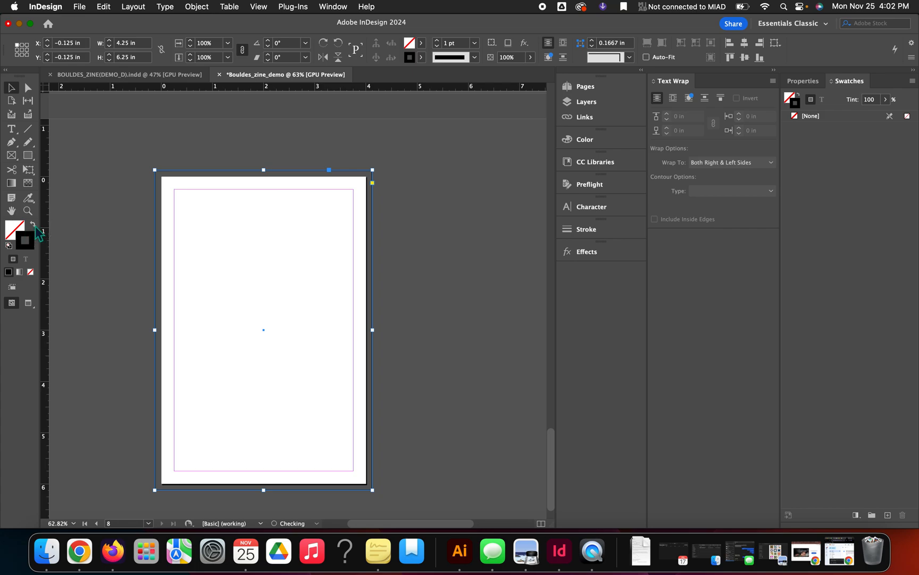
pyautogui.click(34, 225)
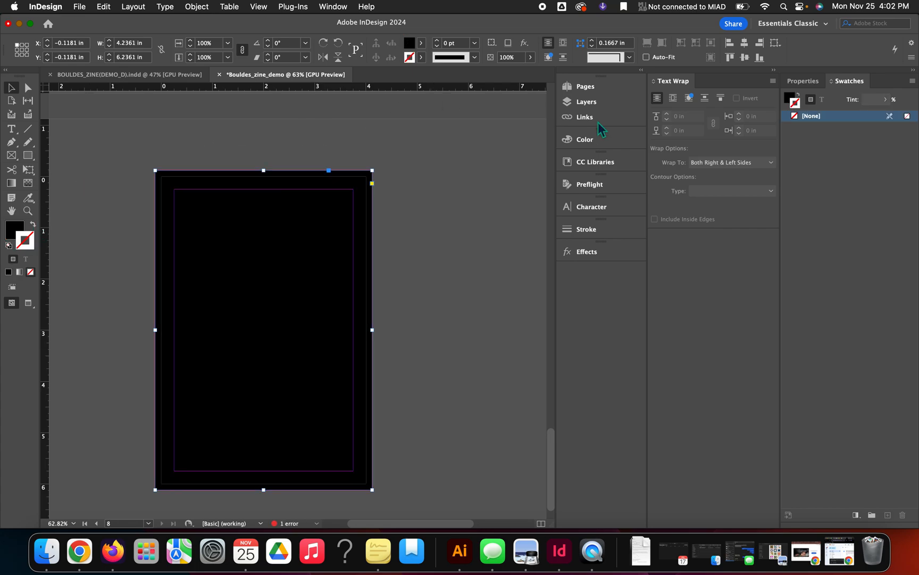
# Apply a radial gradient to the stroke of the page 8 rectangle
pyautogui.click(587, 143)
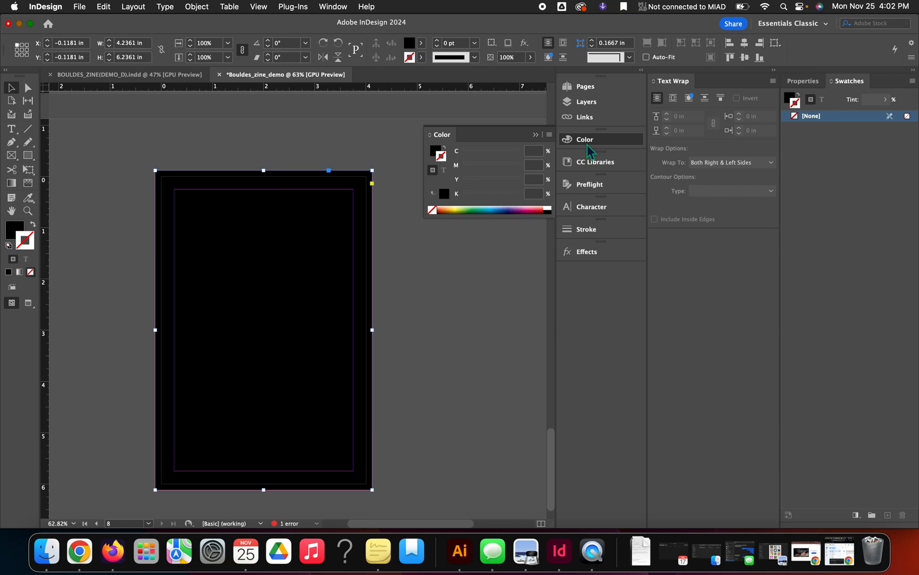
pyautogui.click(21, 272)
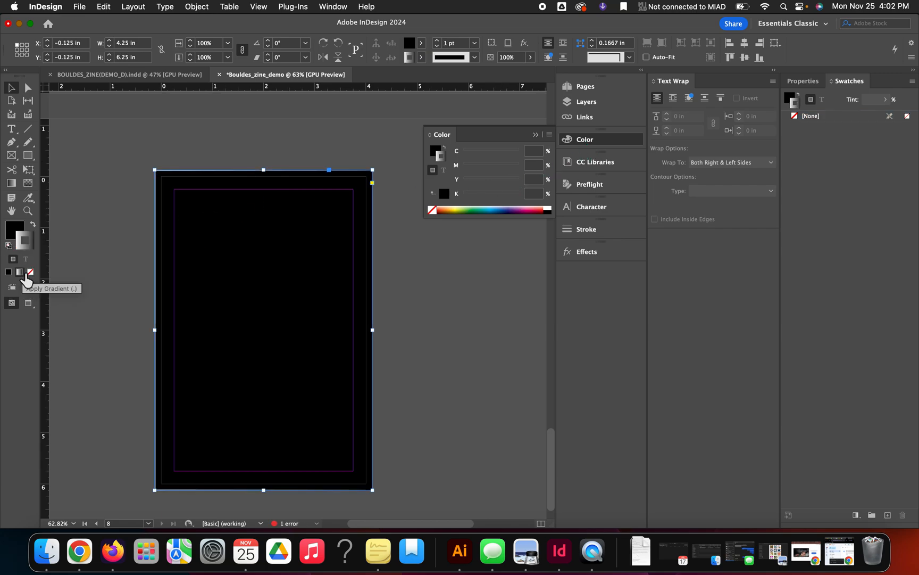
pyautogui.click(24, 274)
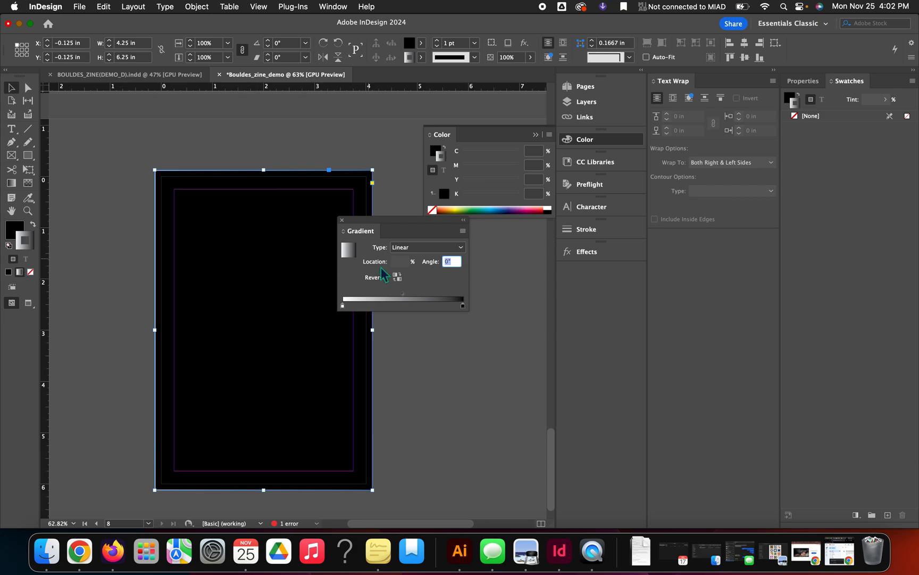
pyautogui.click(462, 249)
pyautogui.click(464, 249)
pyautogui.click(420, 270)
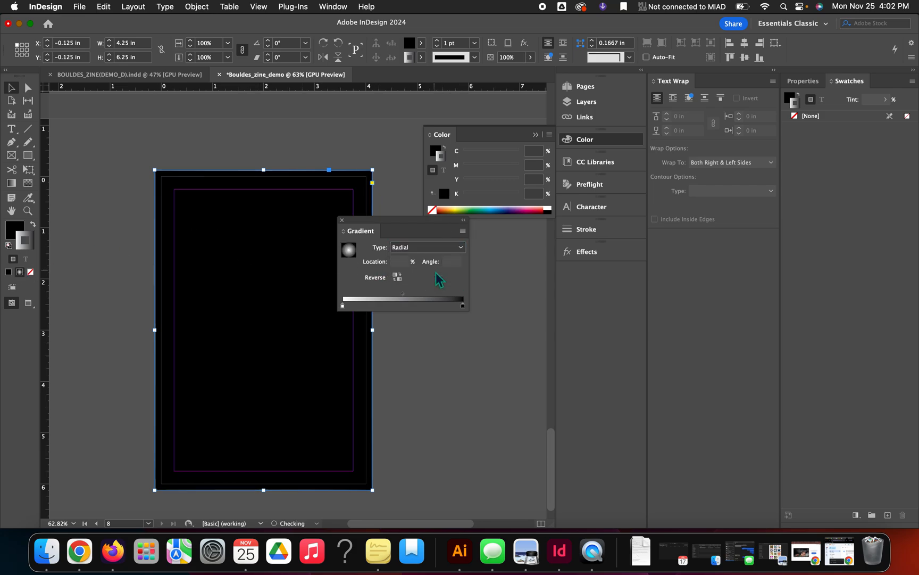
# Set the gradient's dark end stop to teal C=100 M=0 Y=30 K=6 and swap the gradient into the rectangle's fill
pyautogui.click(462, 307)
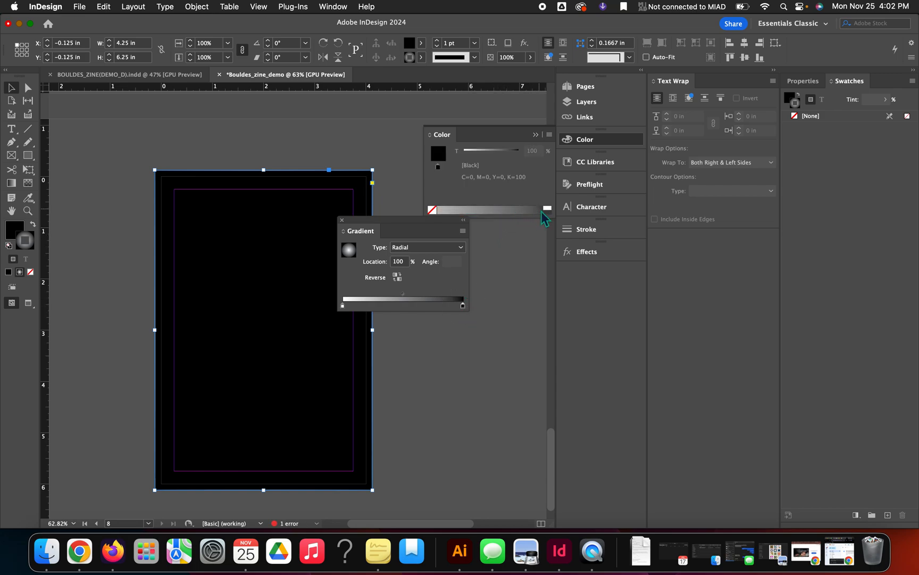
pyautogui.moveTo(440, 230); pyautogui.dragTo(507, 242)
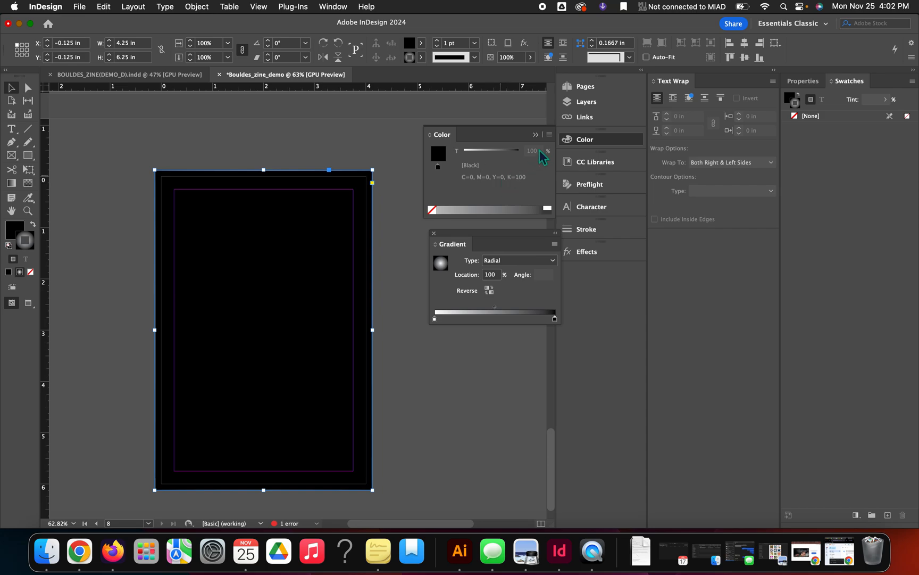
pyautogui.click(549, 134)
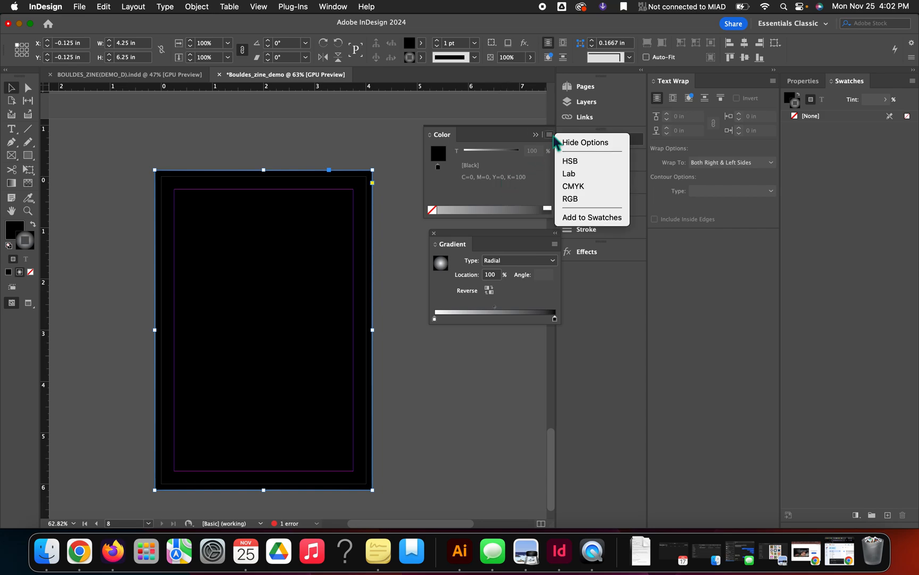
pyautogui.click(573, 186)
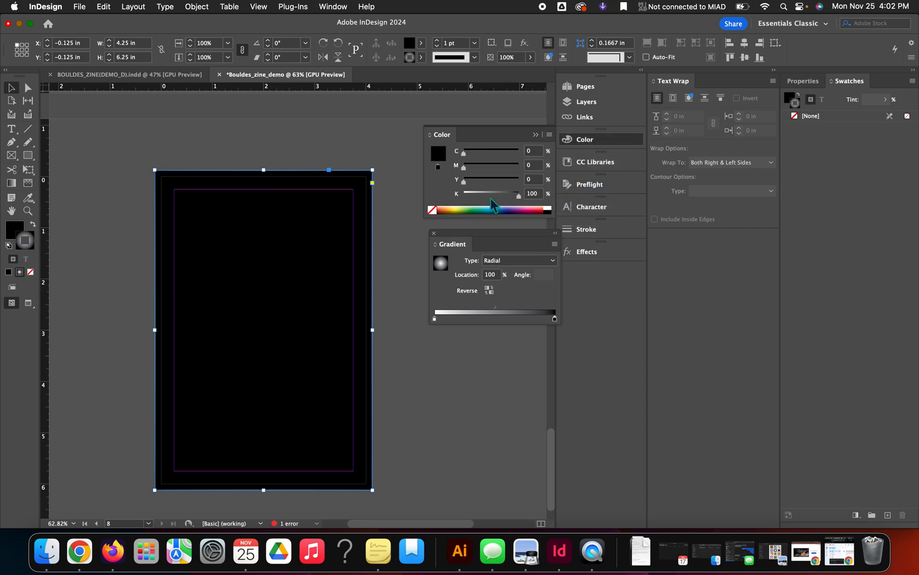
pyautogui.click(490, 211)
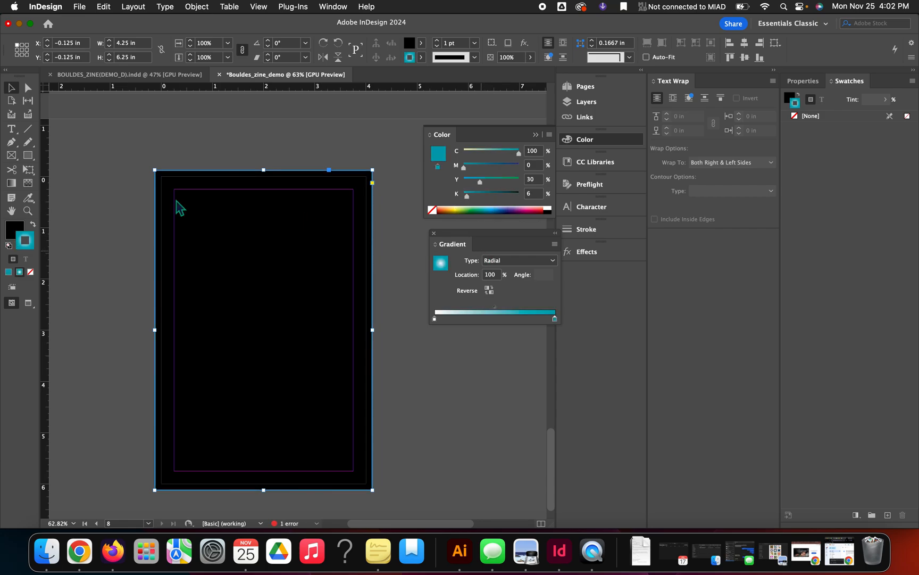
pyautogui.click(33, 224)
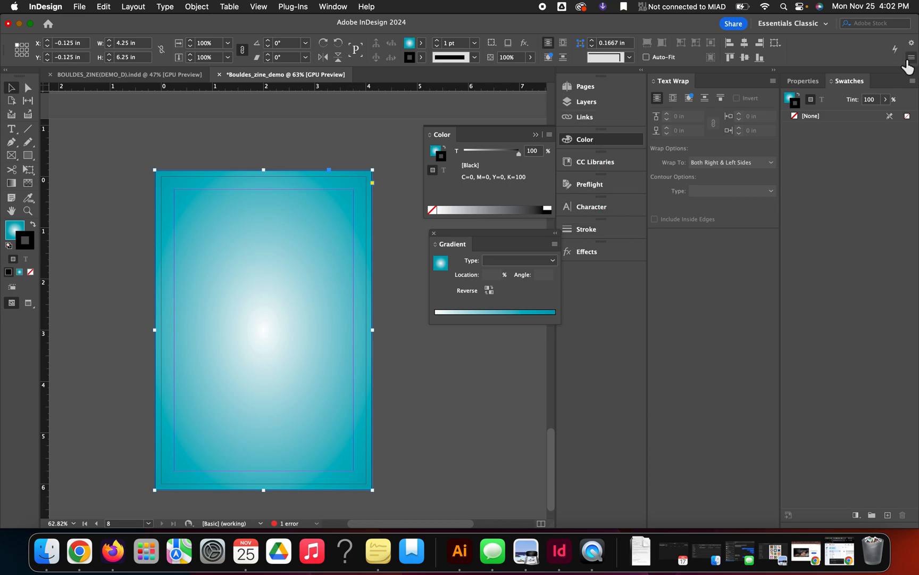
# Save the rectangle's teal radial gradient fill as a new gradient swatch
pyautogui.click(888, 516)
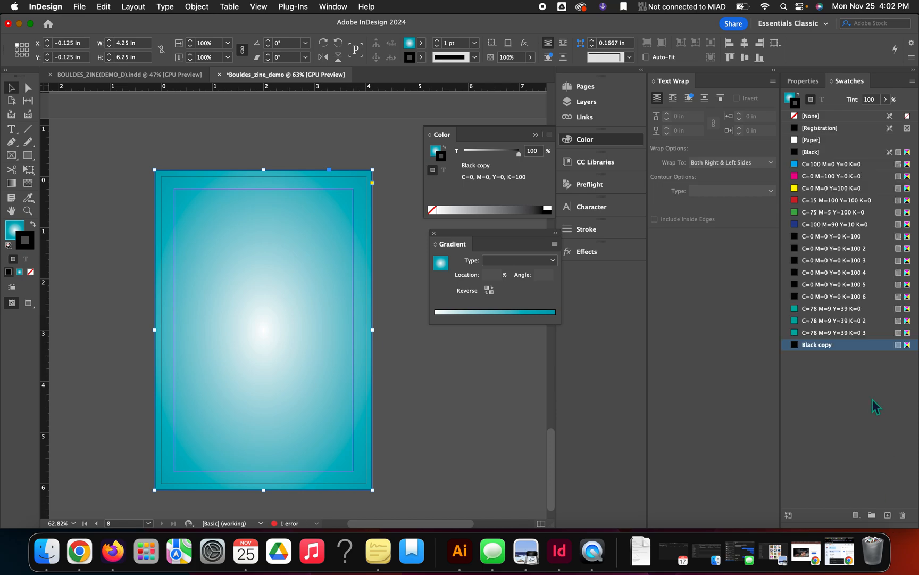
pyautogui.click(888, 515)
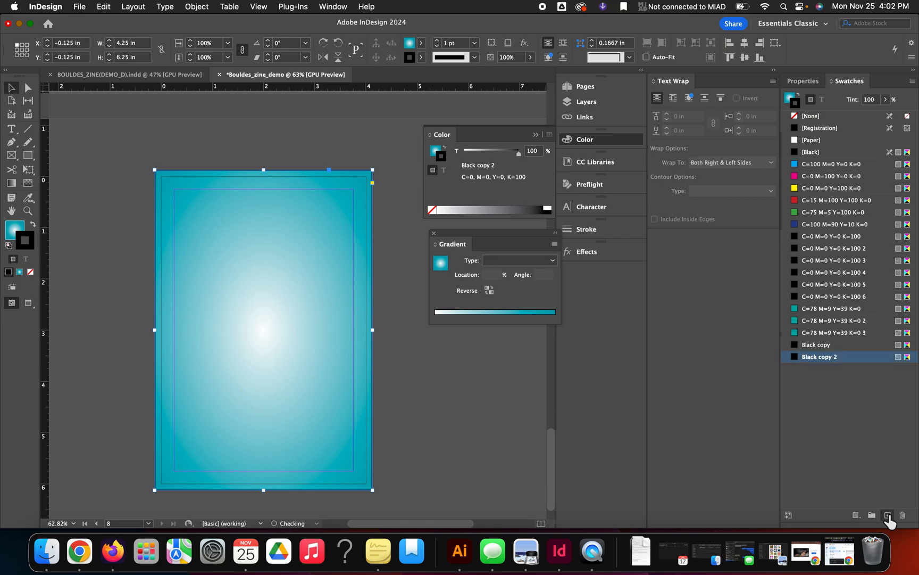
pyautogui.click(35, 224)
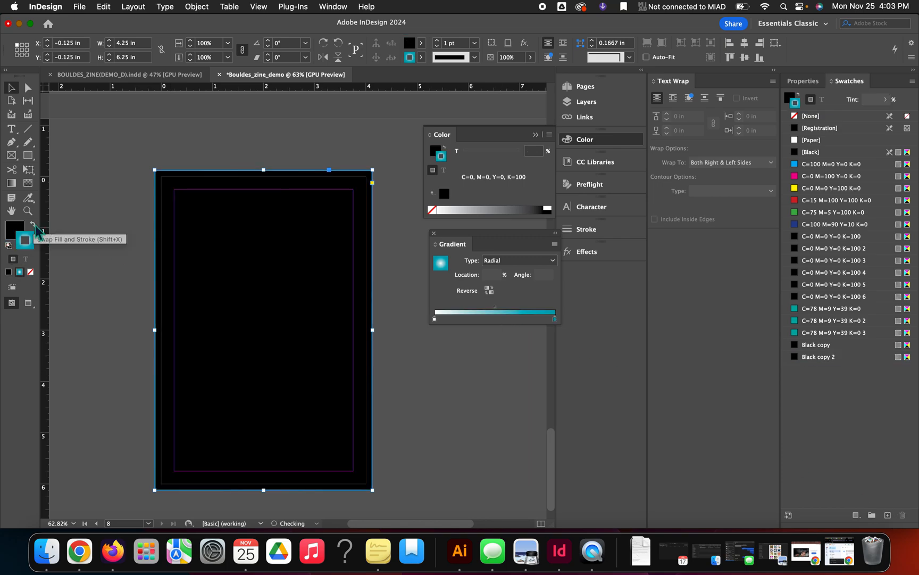
pyautogui.click(35, 226)
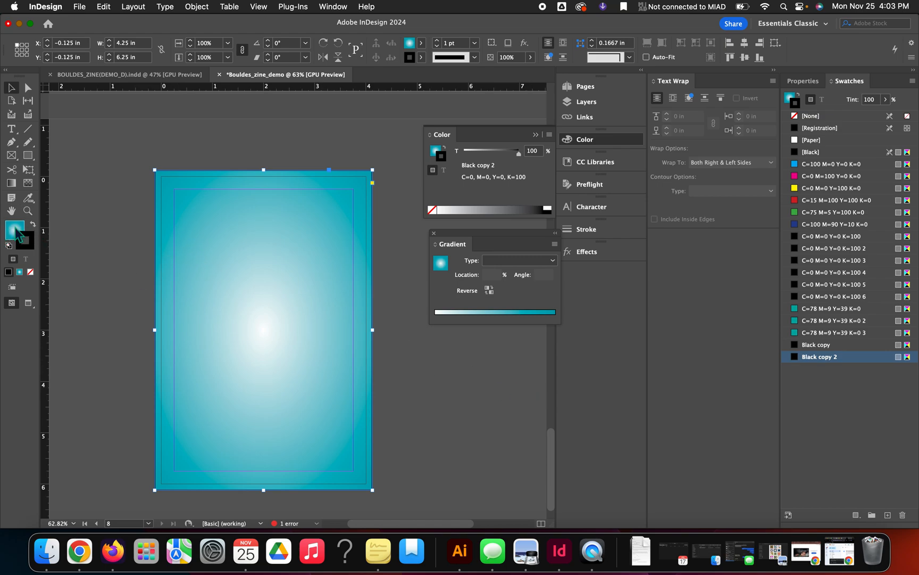
pyautogui.click(18, 234)
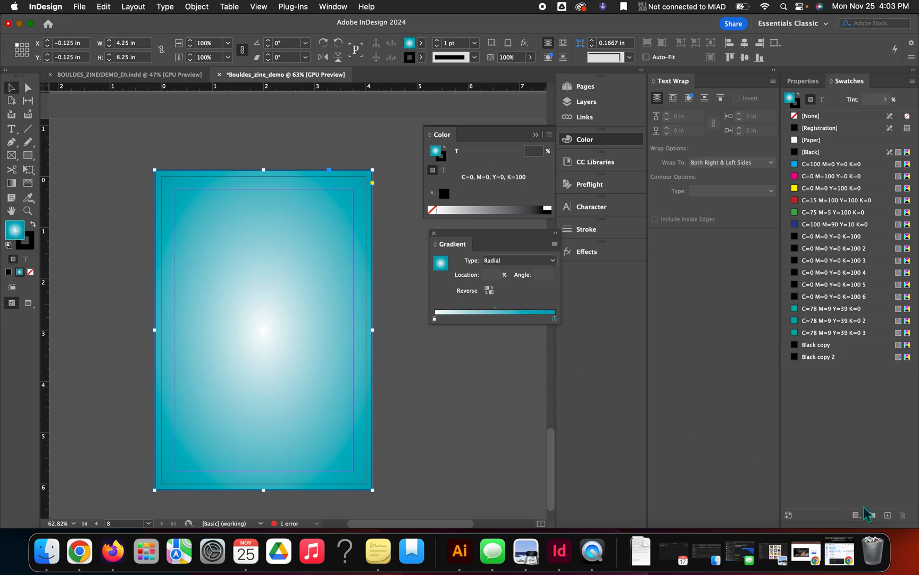
pyautogui.click(888, 514)
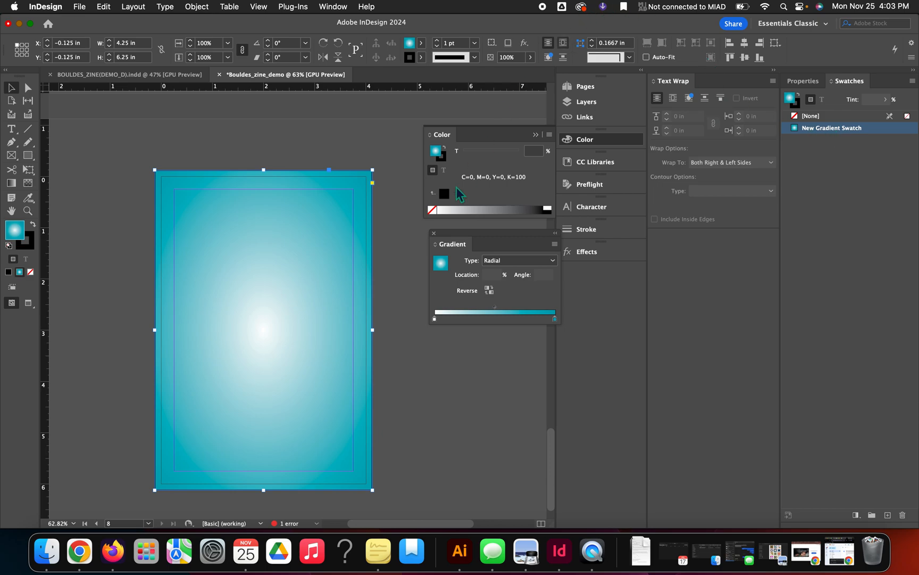
# Return to the page 1 cover and select its leaf background image
pyautogui.scroll(20, 360, 208)
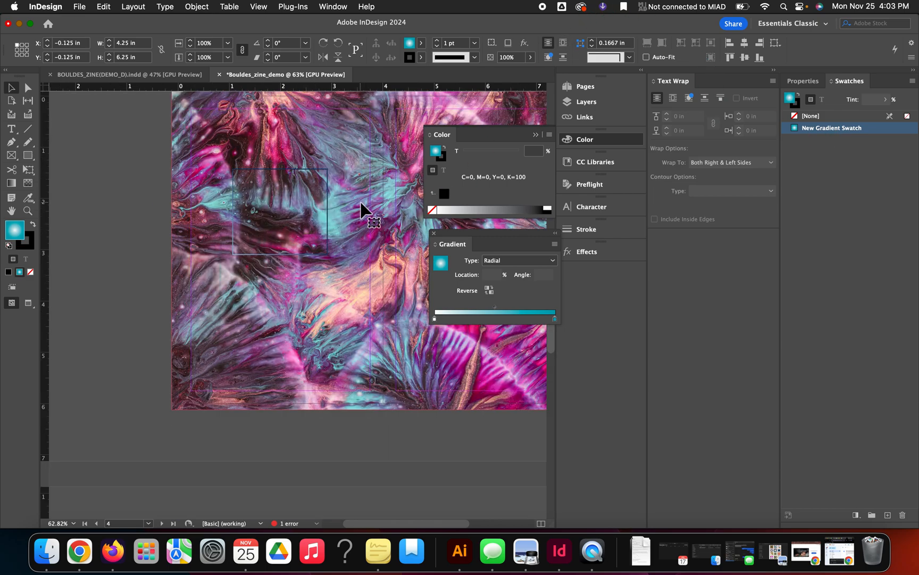
pyautogui.scroll(5, 360, 209)
pyautogui.hscroll(3, 361, 209)
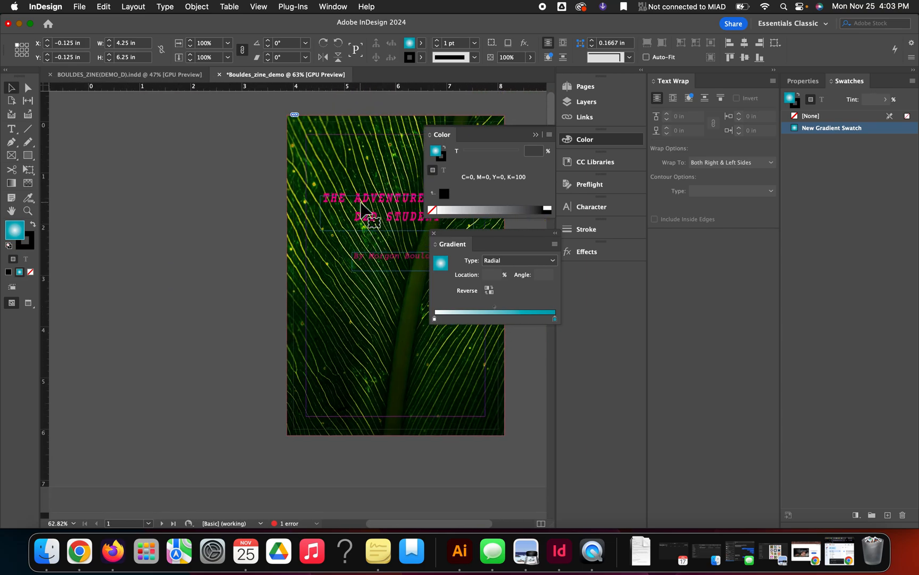
pyautogui.press('/')
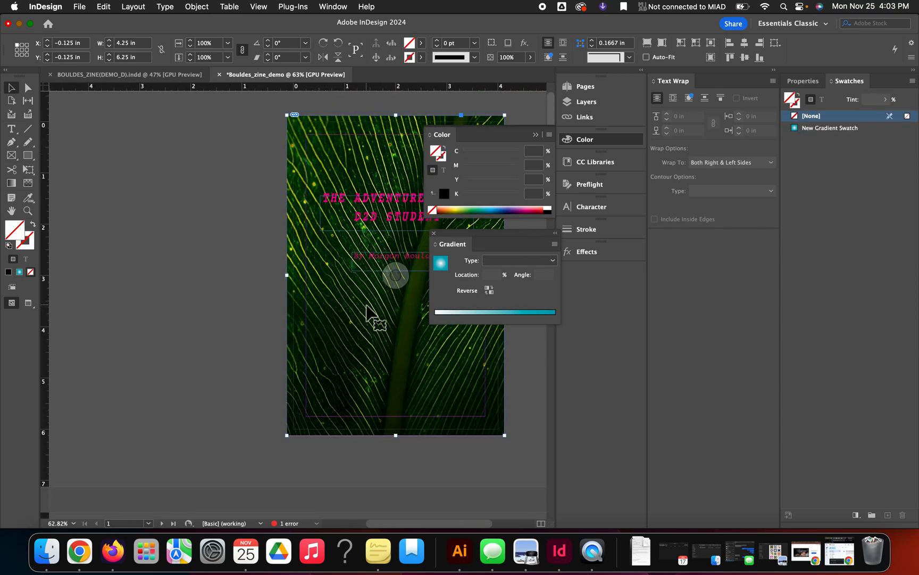
pyautogui.moveTo(366, 306); pyautogui.dragTo(357, 335)
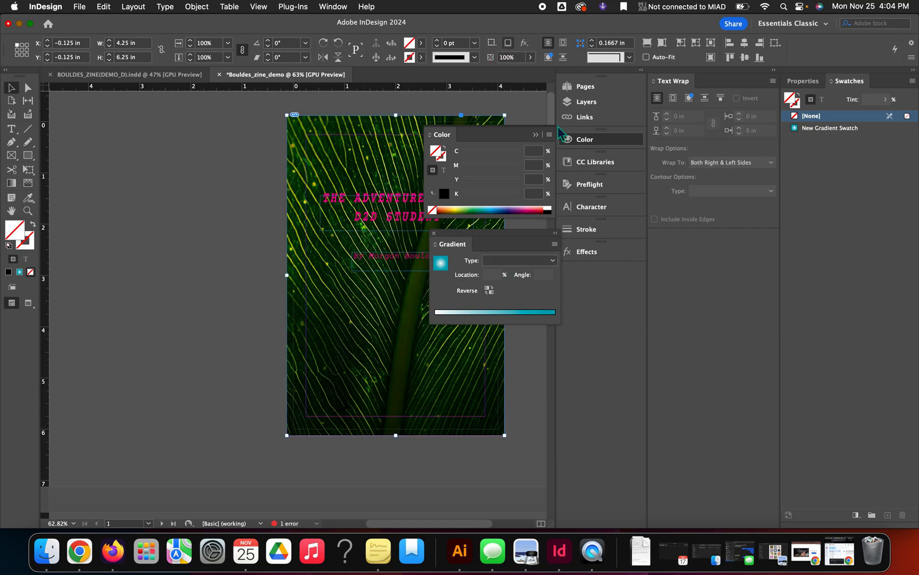
# Collapse the Color panel, dock the Gradient panel beside Swatches, and deselect the cover image
pyautogui.click(536, 135)
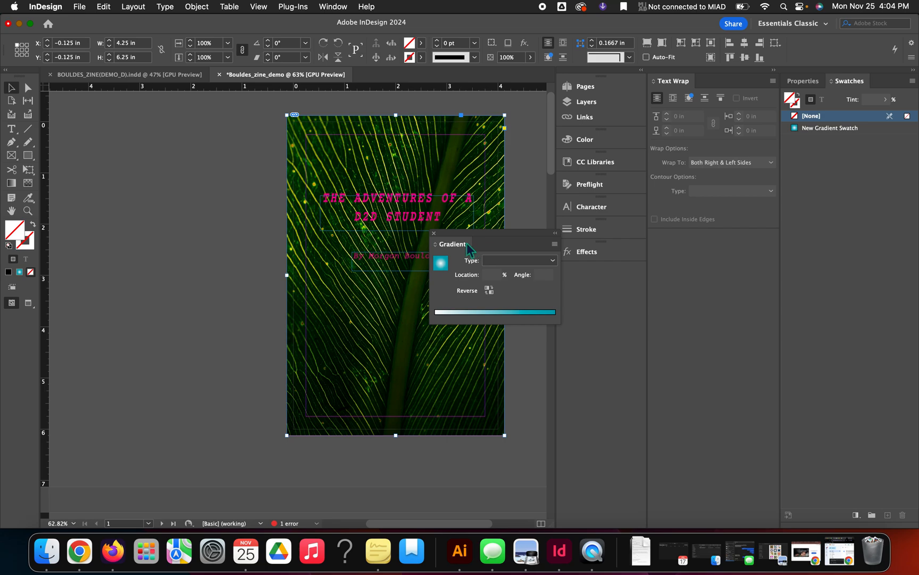
pyautogui.moveTo(450, 230); pyautogui.dragTo(878, 82)
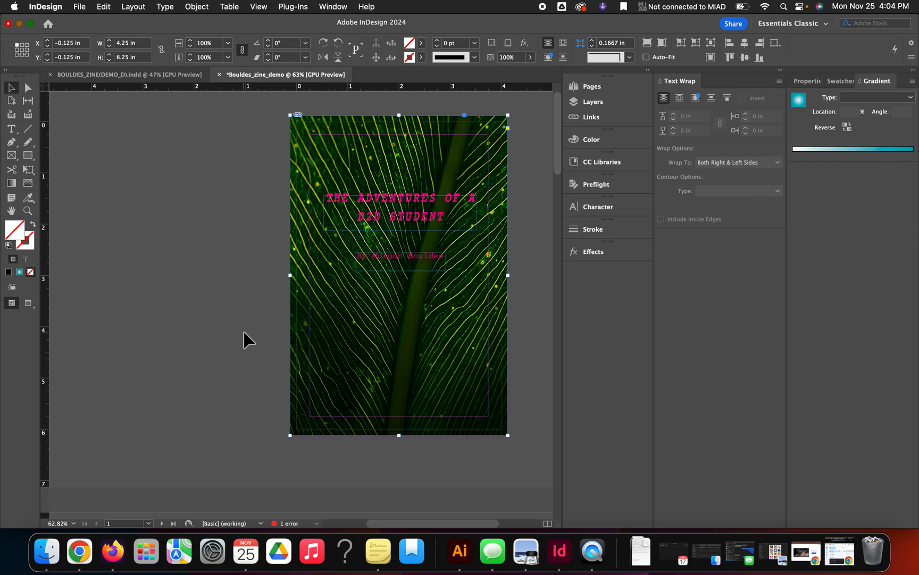
pyautogui.scroll(-3, 242, 335)
pyautogui.click(240, 372)
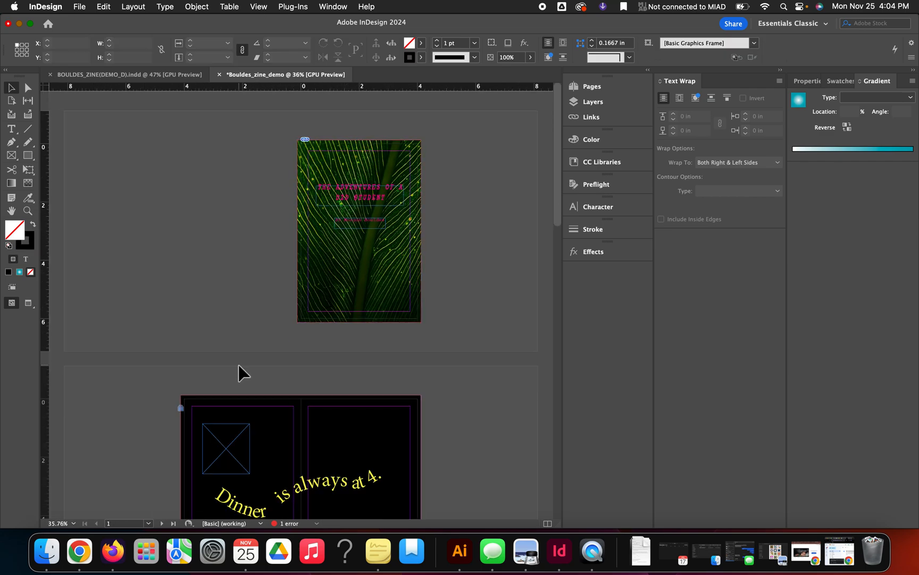
pyautogui.scroll(-8, 240, 371)
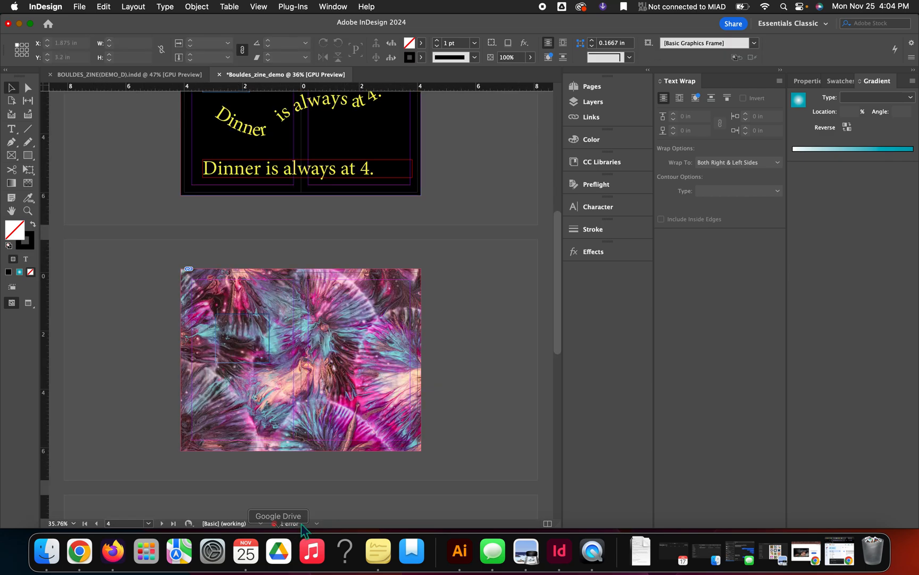
pyautogui.scroll(10, 402, 368)
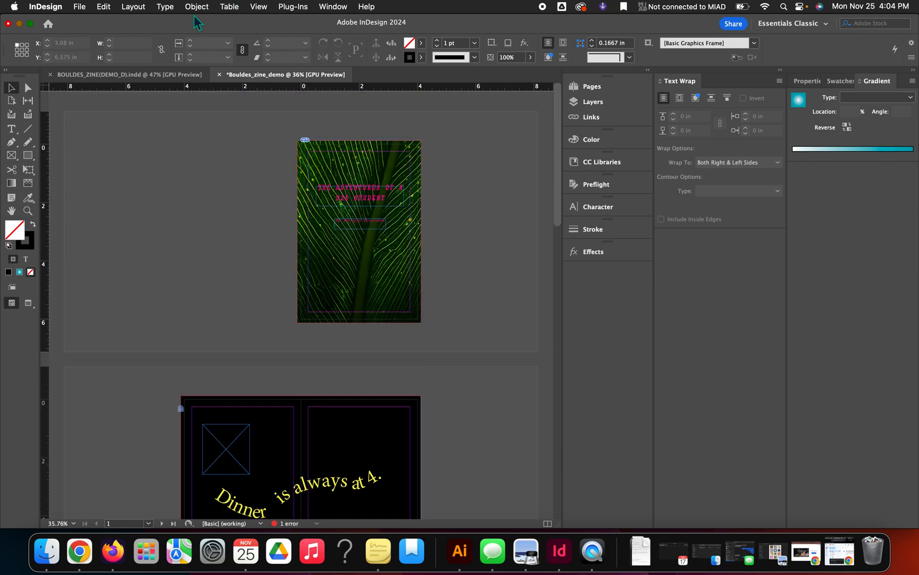
pyautogui.click(162, 10)
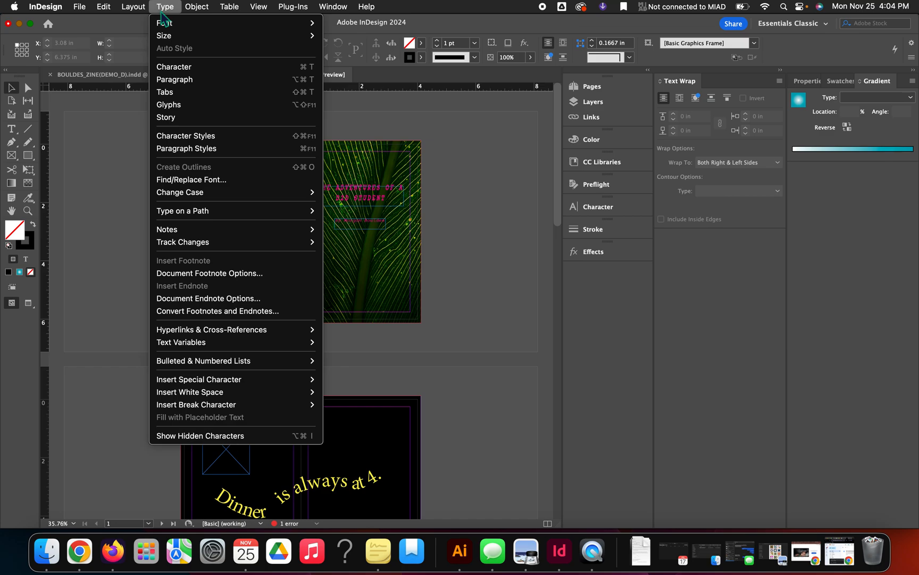
pyautogui.click(375, 204)
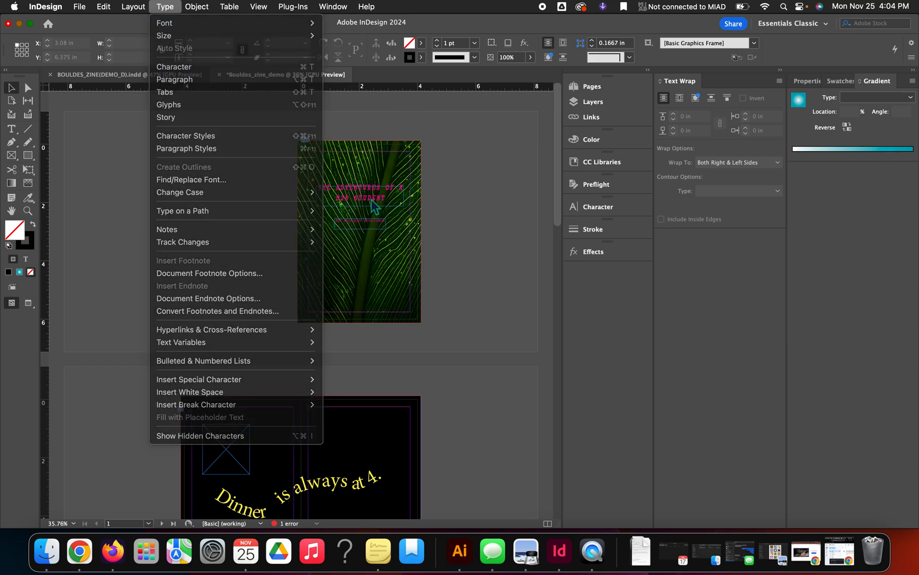
pyautogui.moveTo(451, 237); pyautogui.dragTo(332, 169)
pyautogui.click(468, 136)
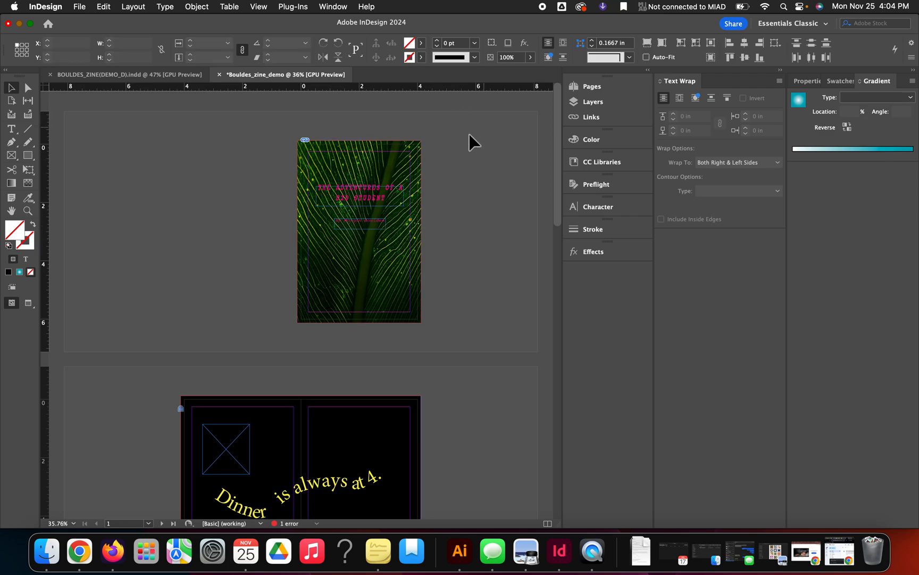
# Convert both the title and byline text frames on the page 1 cover to outlines
pyautogui.click(394, 202)
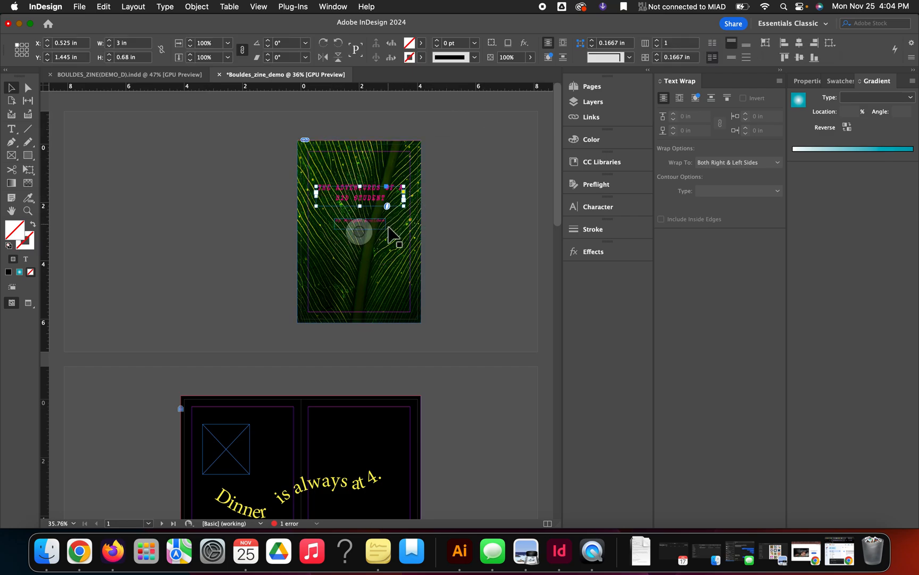
pyautogui.keyDown('shift'); pyautogui.click(386, 228); pyautogui.keyUp('shift')
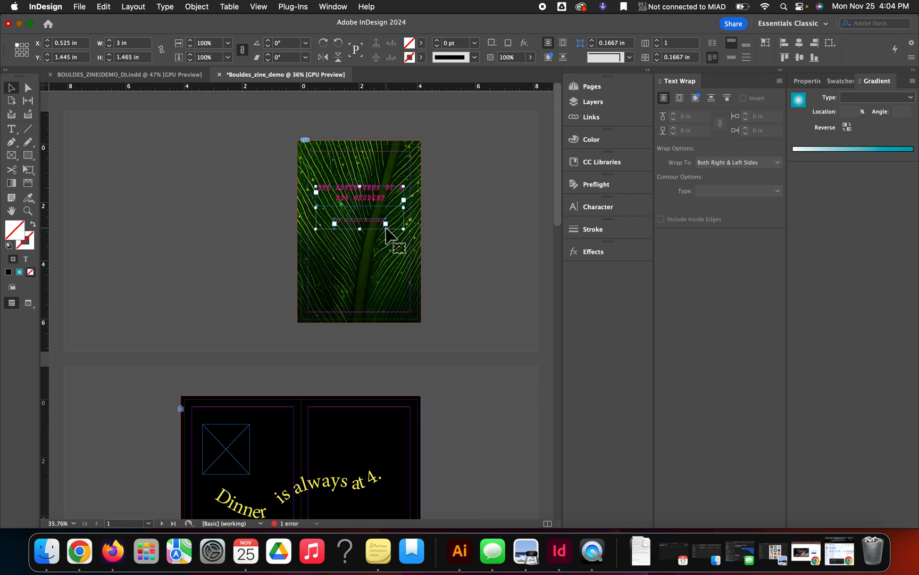
pyautogui.click(165, 6)
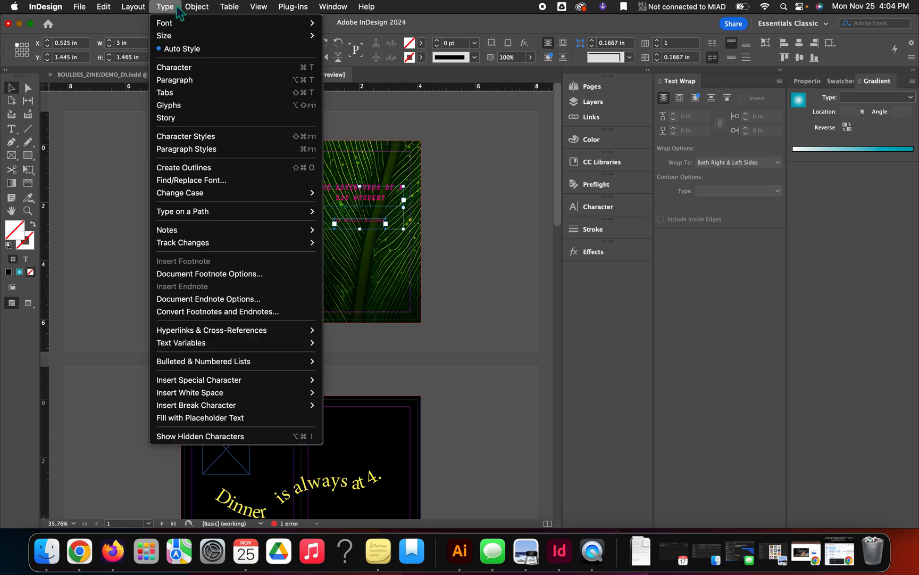
pyautogui.moveTo(194, 8)
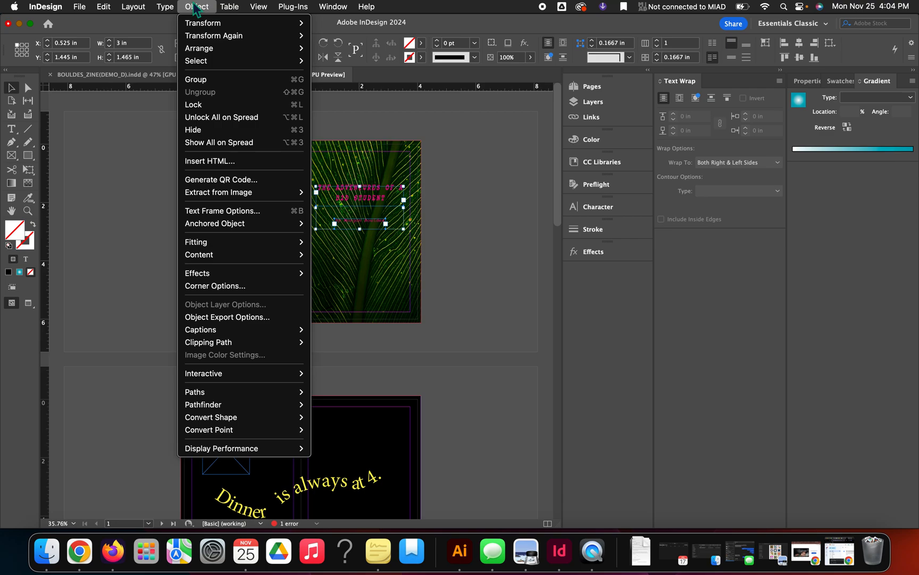
pyautogui.moveTo(166, 8)
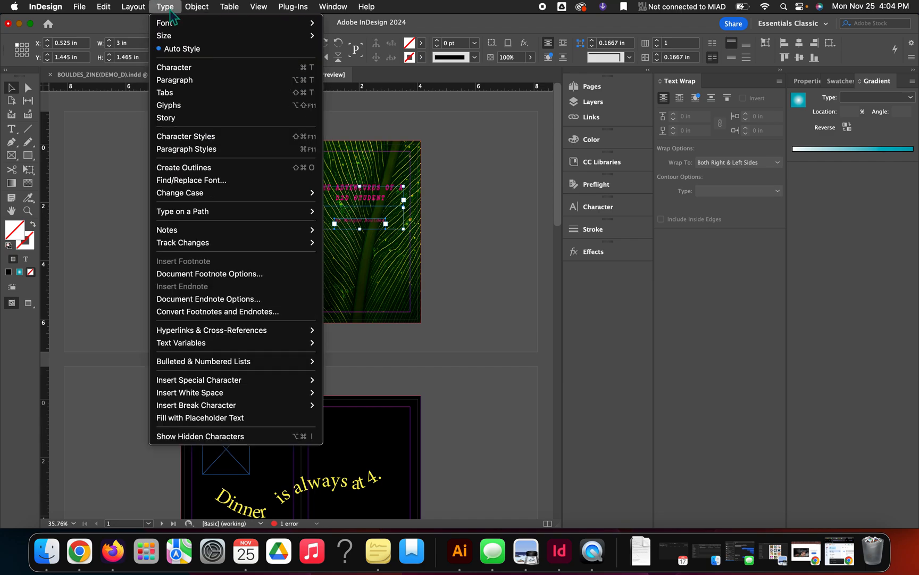
pyautogui.click(194, 167)
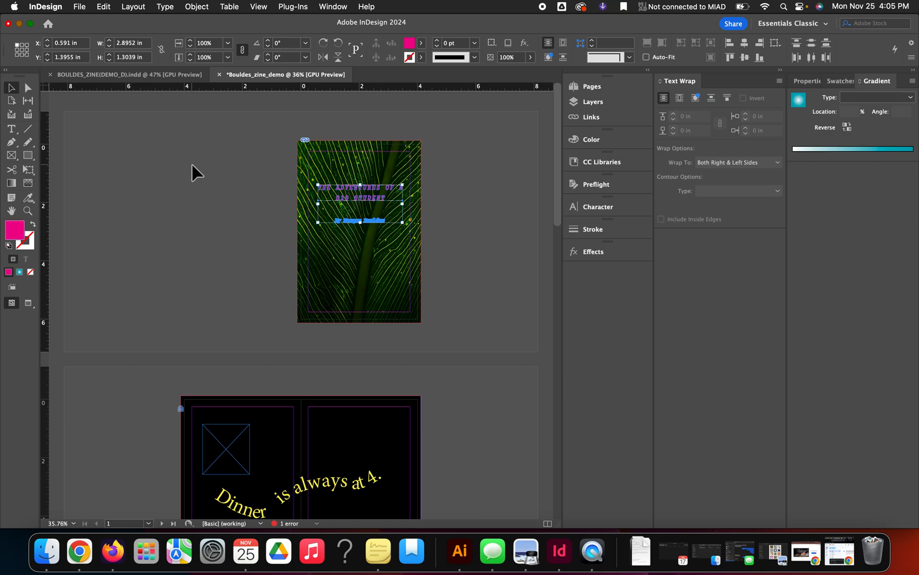
pyautogui.scroll(3, 362, 171)
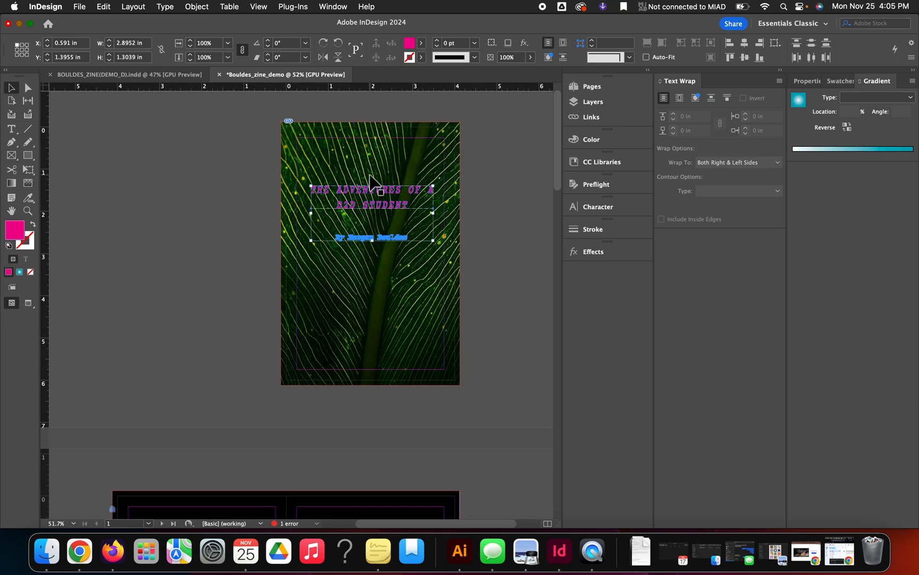
# Try moving the outlined "D2D STUDENT" line independently, down and to the right within the cover title, and undo the move
pyautogui.scroll(5, 377, 203)
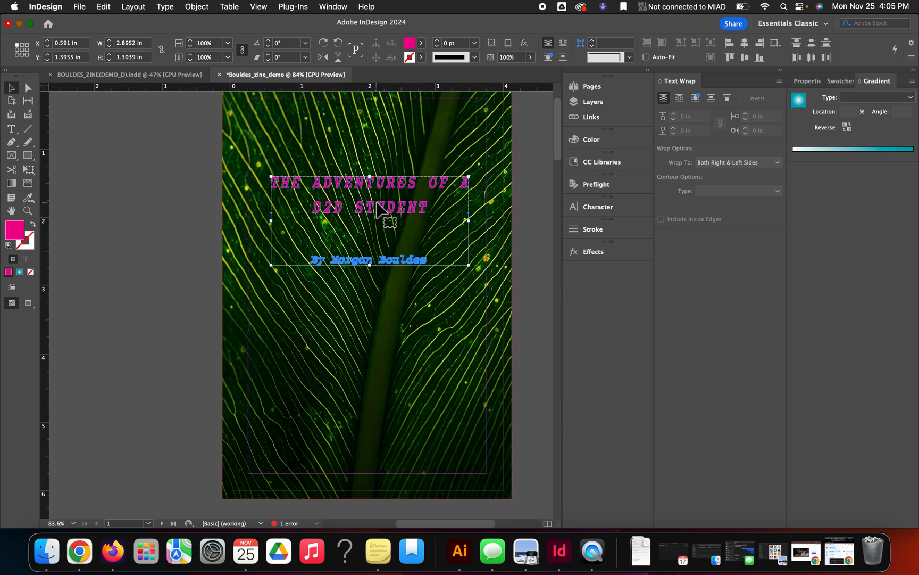
pyautogui.scroll(1, 376, 203)
pyautogui.doubleClick(403, 209)
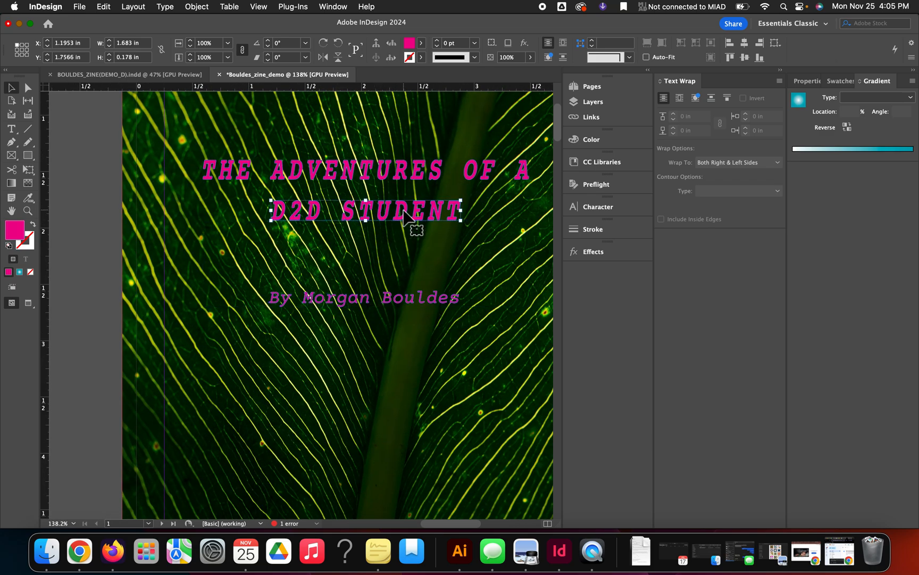
pyautogui.moveTo(404, 211); pyautogui.dragTo(433, 226)
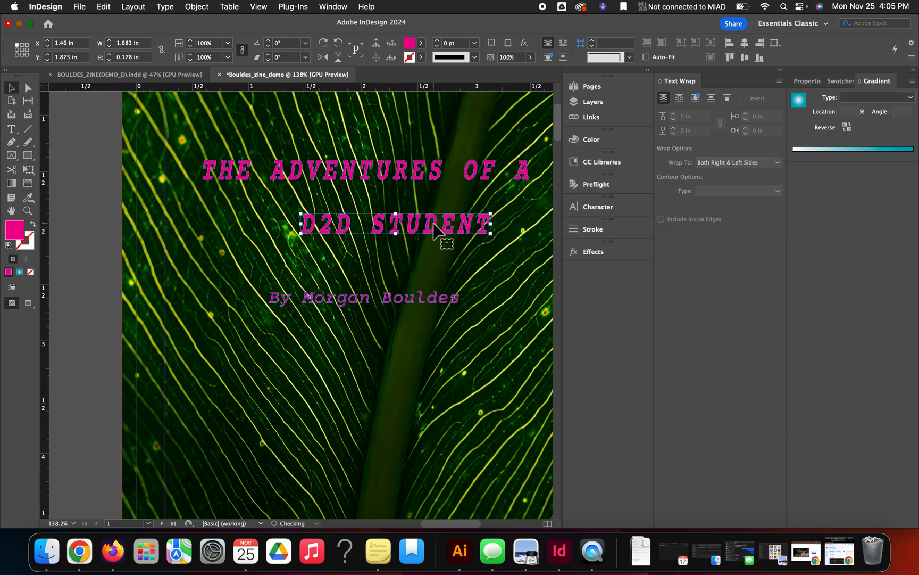
pyautogui.doubleClick(434, 224)
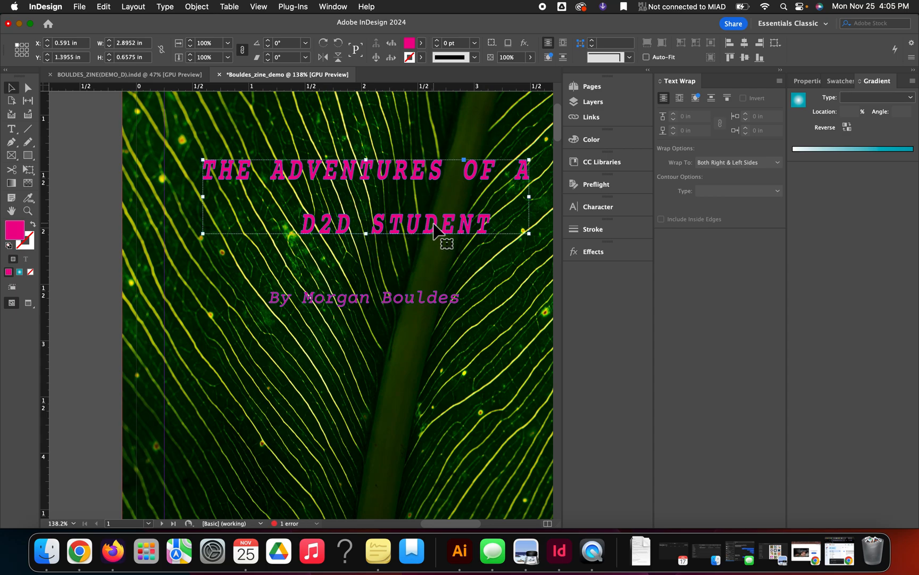
pyautogui.press('super+z')
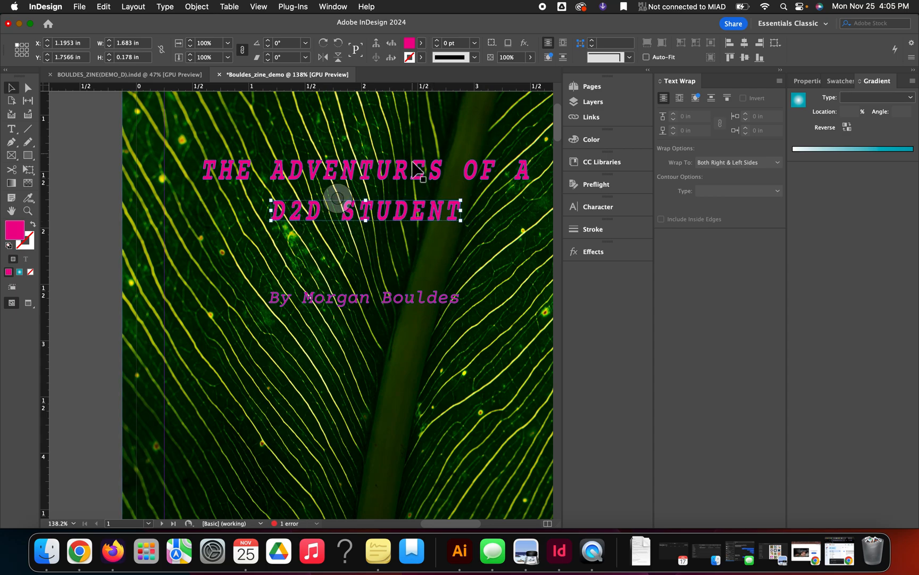
# Shift the outlined "THE ADVENTURES OF A" title line slightly left to an X position of about 0.55 in
pyautogui.click(417, 169)
pyautogui.moveTo(414, 163)
pyautogui.mouseDown()
pyautogui.moveTo(411, 198)
pyautogui.moveTo(408, 168)
pyautogui.mouseUp()
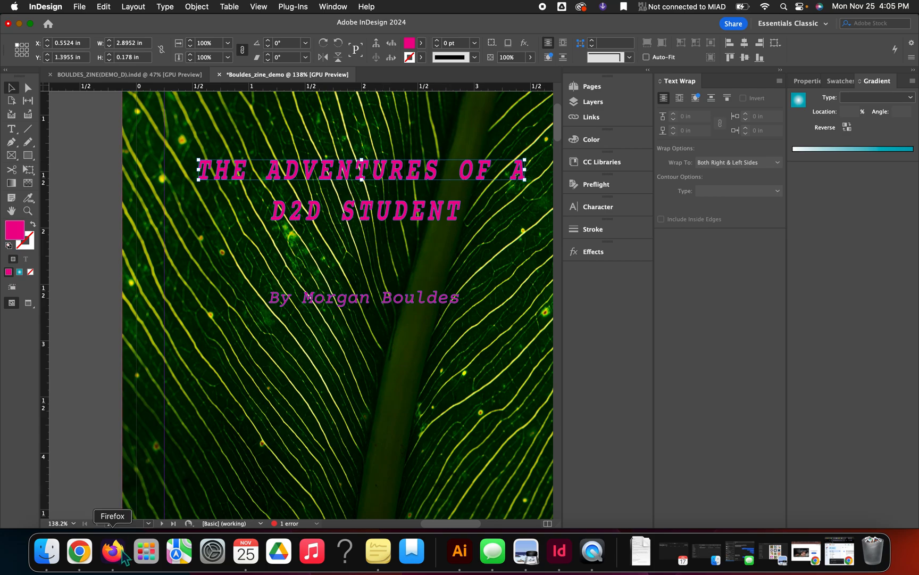
pyautogui.click(146, 553)
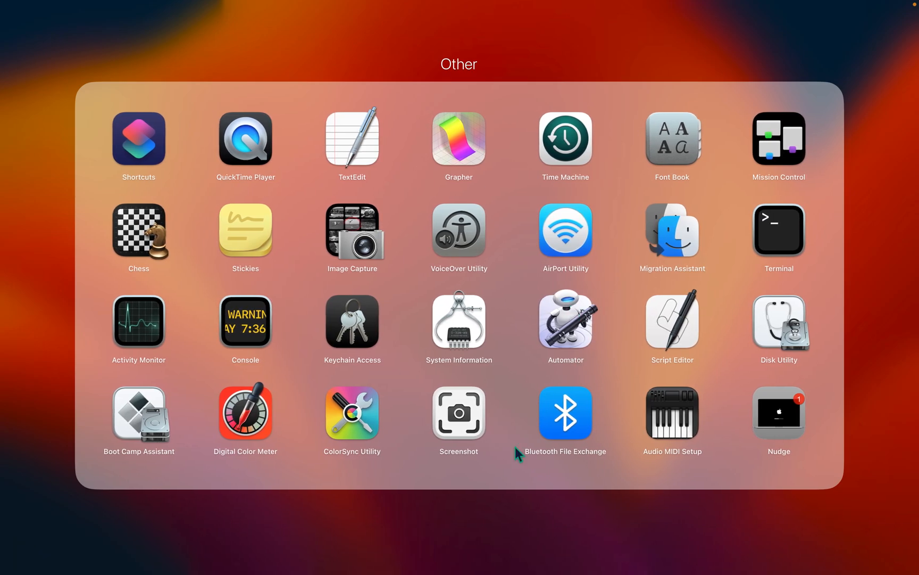
pyautogui.click(473, 534)
pyautogui.hscroll(5, 514, 444)
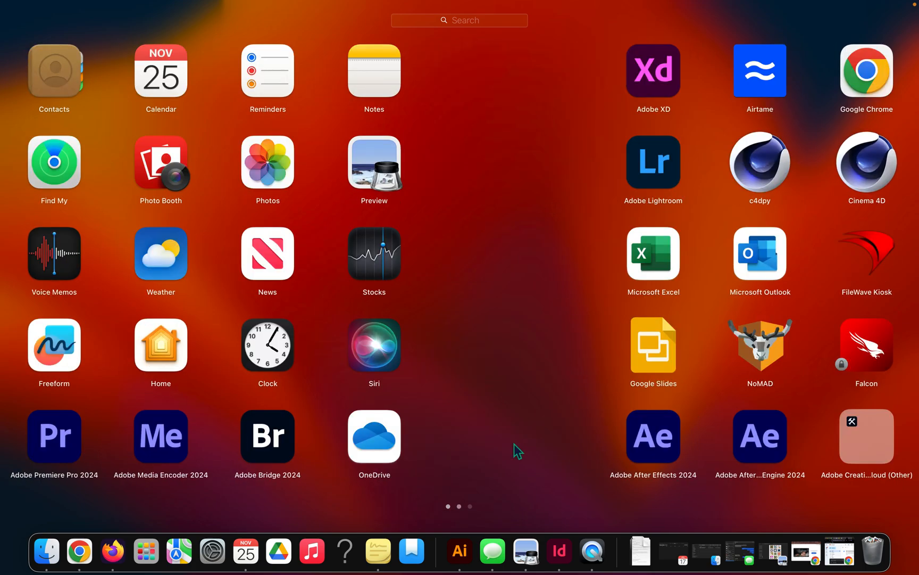
pyautogui.click(541, 353)
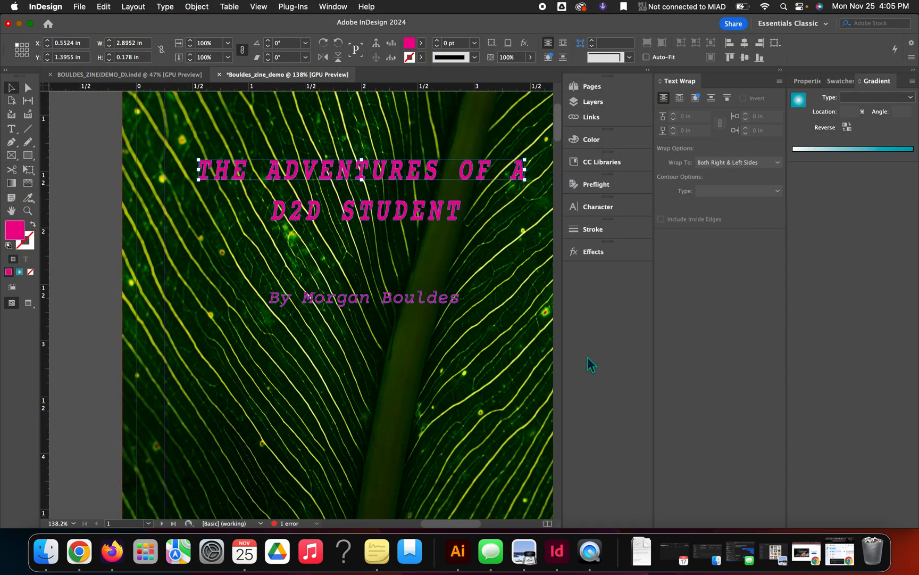